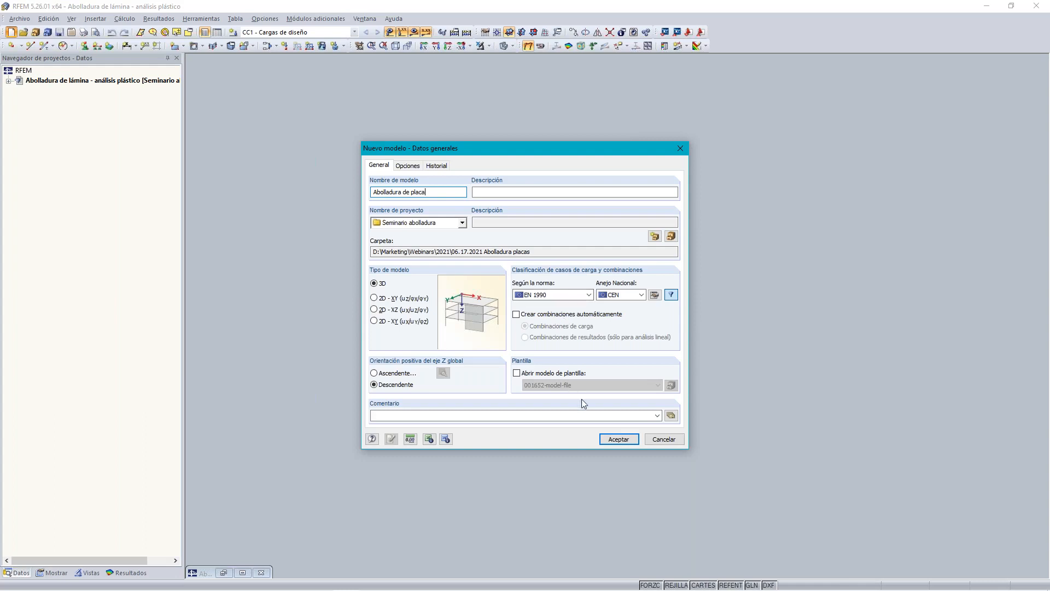
Create the 3D model "Abolladura de placa" in the Seminario abolladura project and maximize its model window
{"action": "left_click", "coordinate": [606, 442]}
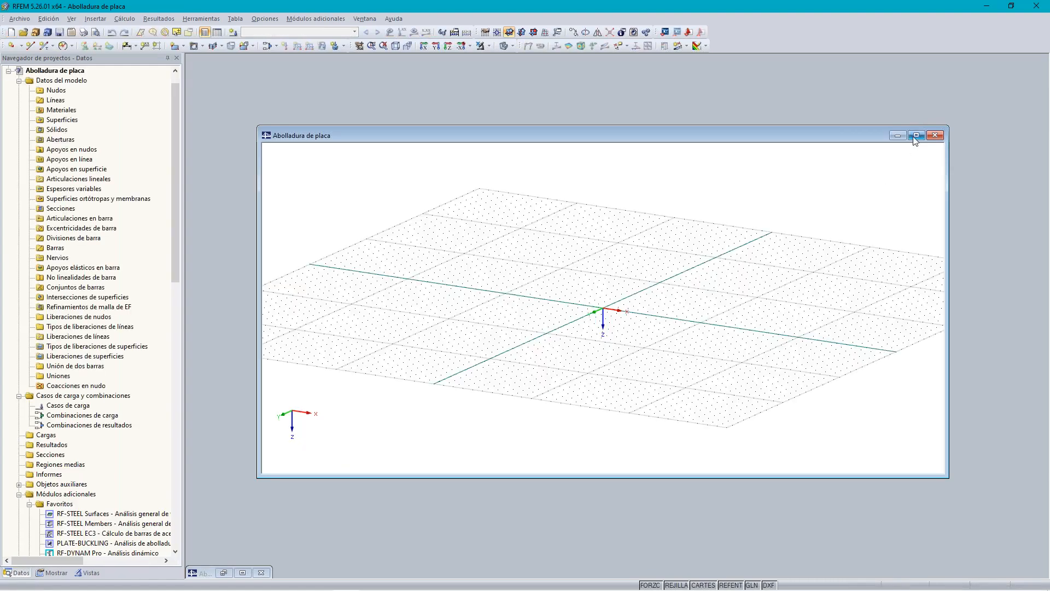
{"action": "left_click", "coordinate": [915, 137]}
{"action": "scroll", "coordinate": [512, 180], "scroll_direction": "up", "scroll_amount": 3}
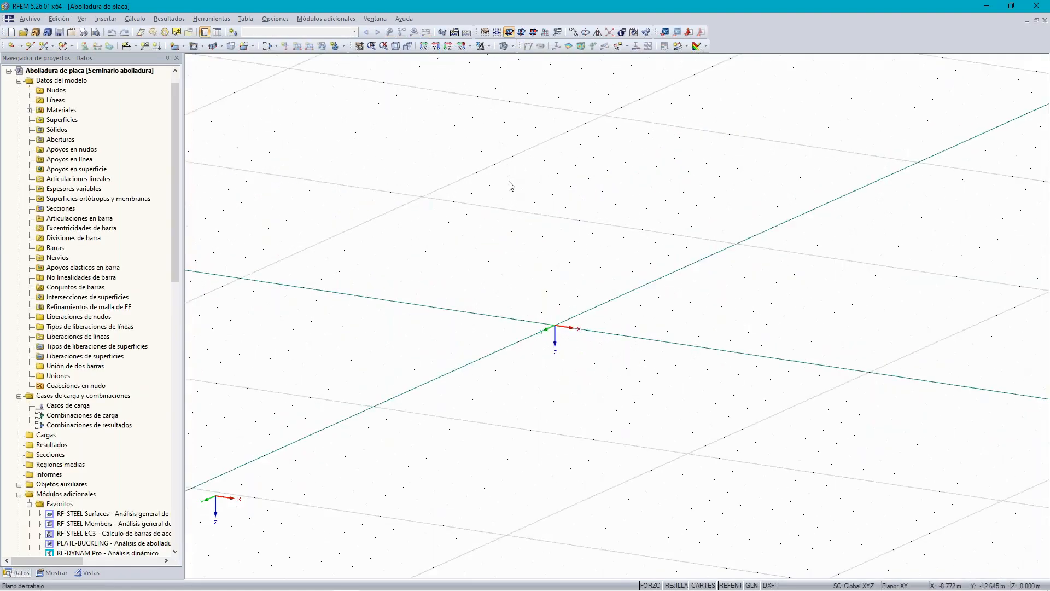
{"action": "scroll", "coordinate": [512, 186], "scroll_direction": "down", "scroll_amount": 2}
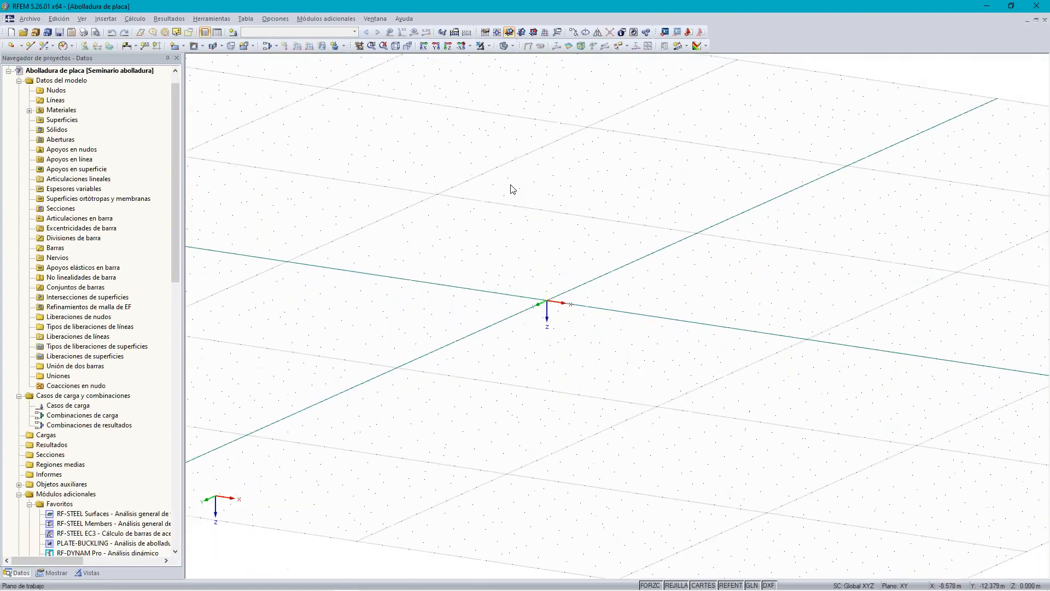
Launch the RF-PLATE-BUCKLING add-on module from the steel design modules
{"action": "left_click", "coordinate": [320, 19]}
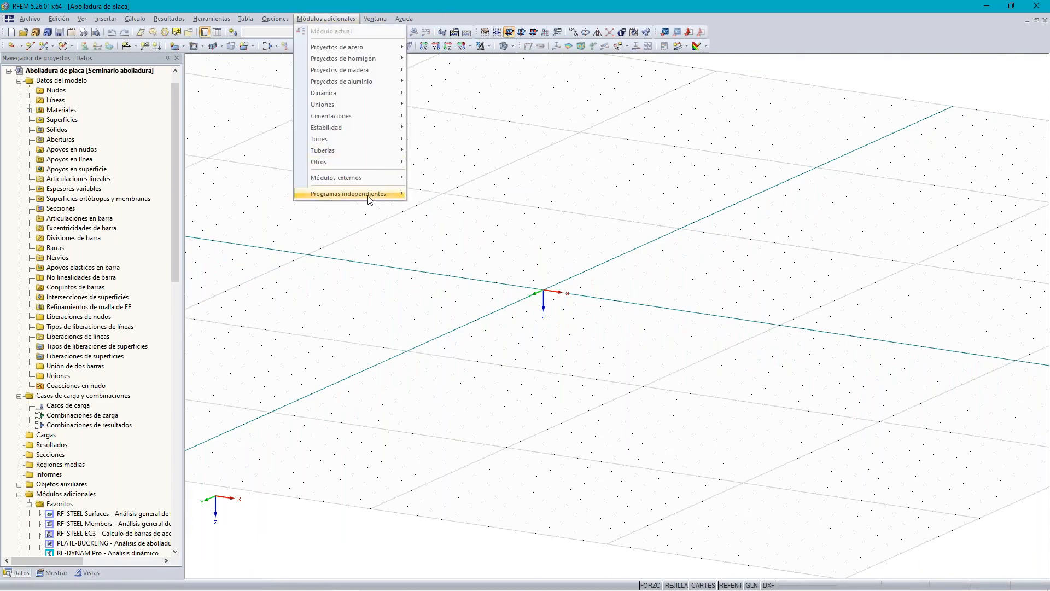
{"action": "mouse_move", "coordinate": [371, 199]}
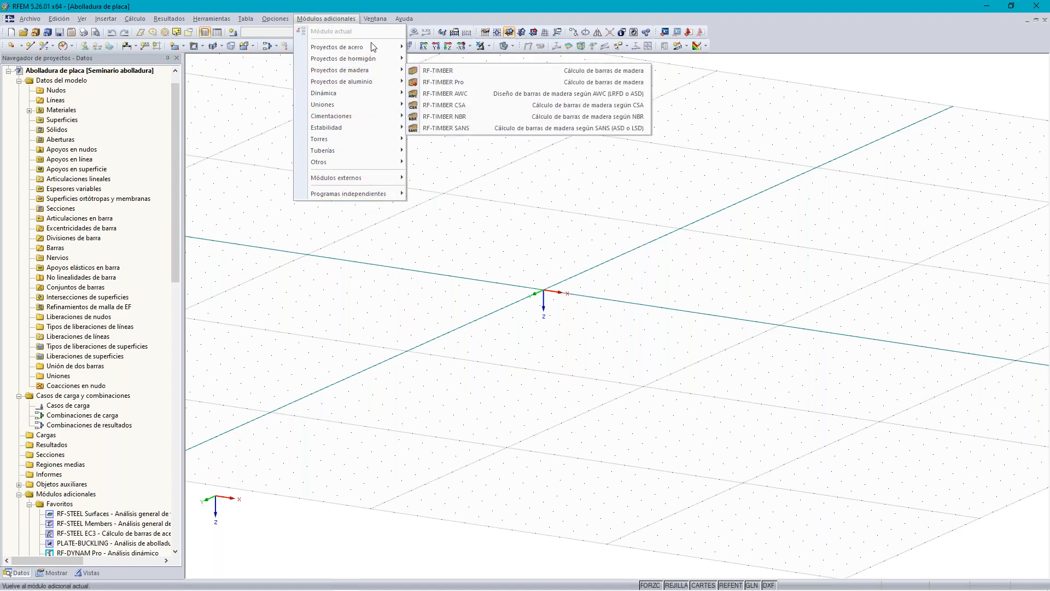
{"action": "mouse_move", "coordinate": [373, 47]}
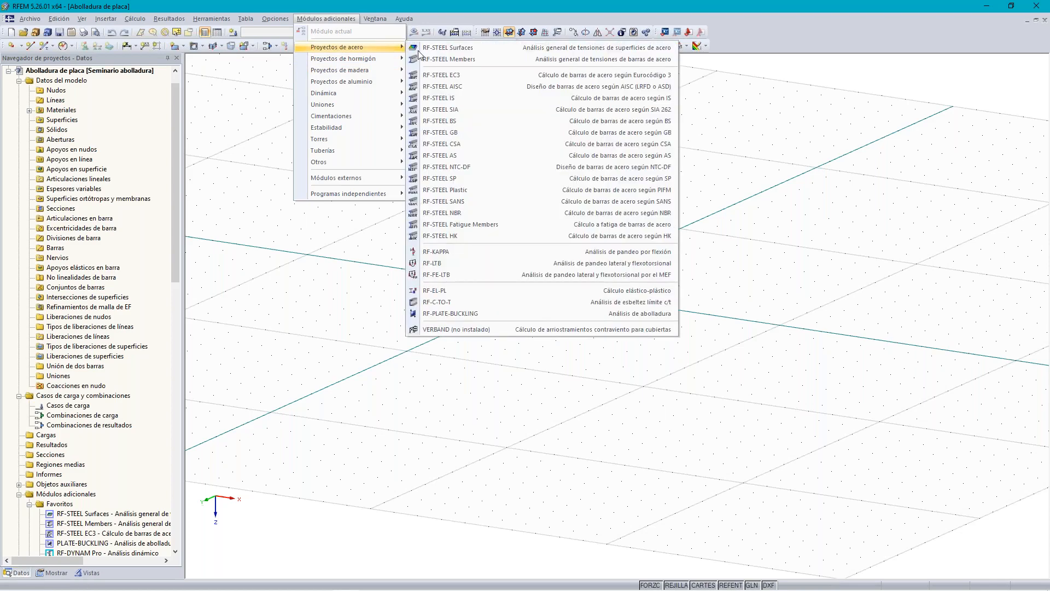
{"action": "left_click", "coordinate": [493, 313]}
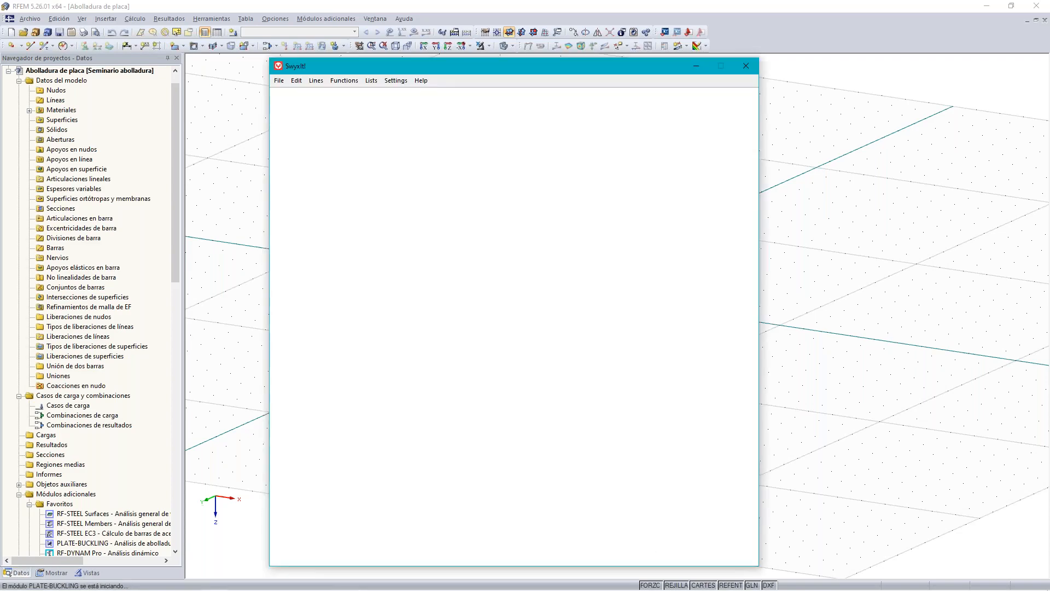
Dismiss the phone call window and switch from the presentation back to RFEM's PLATE-BUCKLING window
{"action": "left_click", "coordinate": [746, 67]}
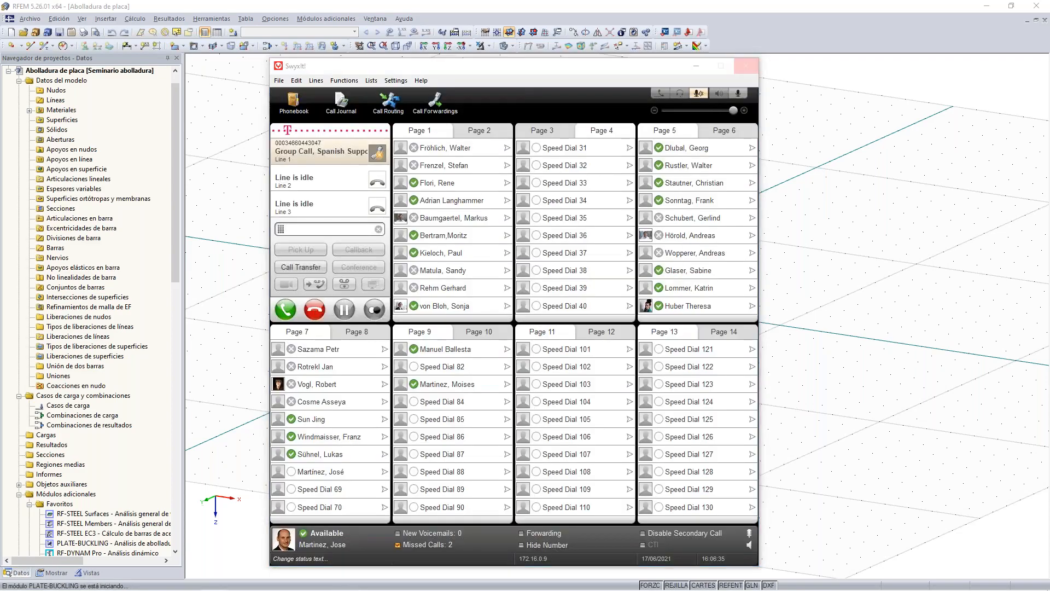
{"action": "left_click", "coordinate": [506, 342]}
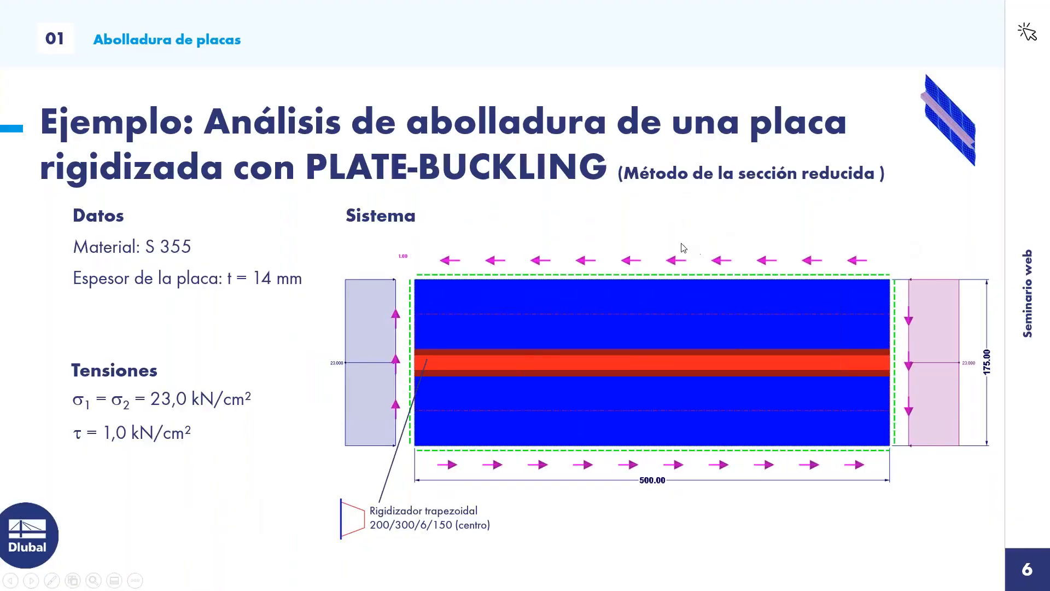
{"action": "key", "text": "alt+Tab"}
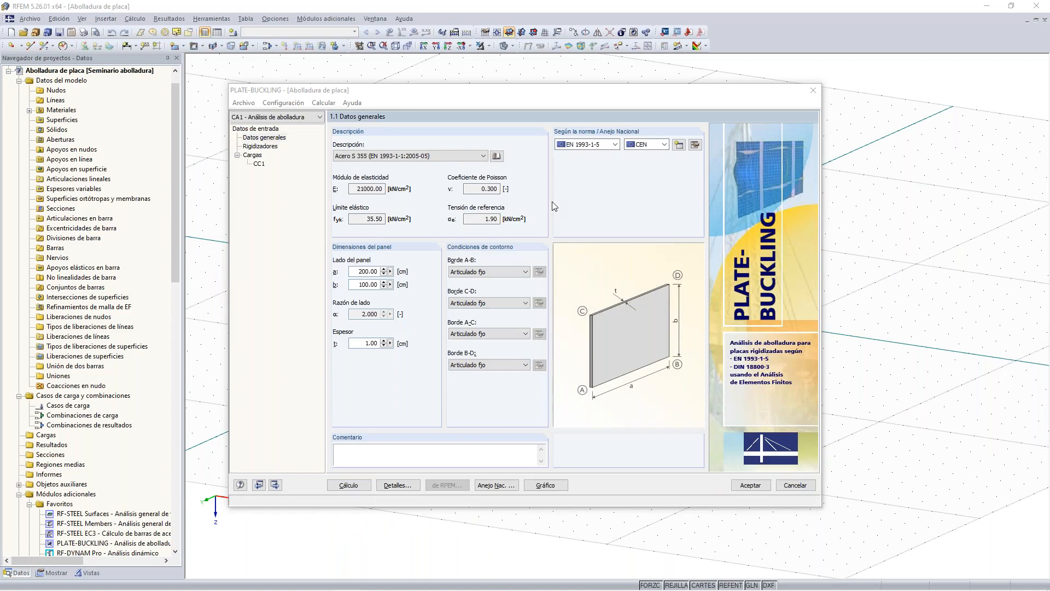
Review the available panel materials and design standards, leaving Acero S 355 and EN 1993-1-5 selected
{"action": "left_click", "coordinate": [483, 155]}
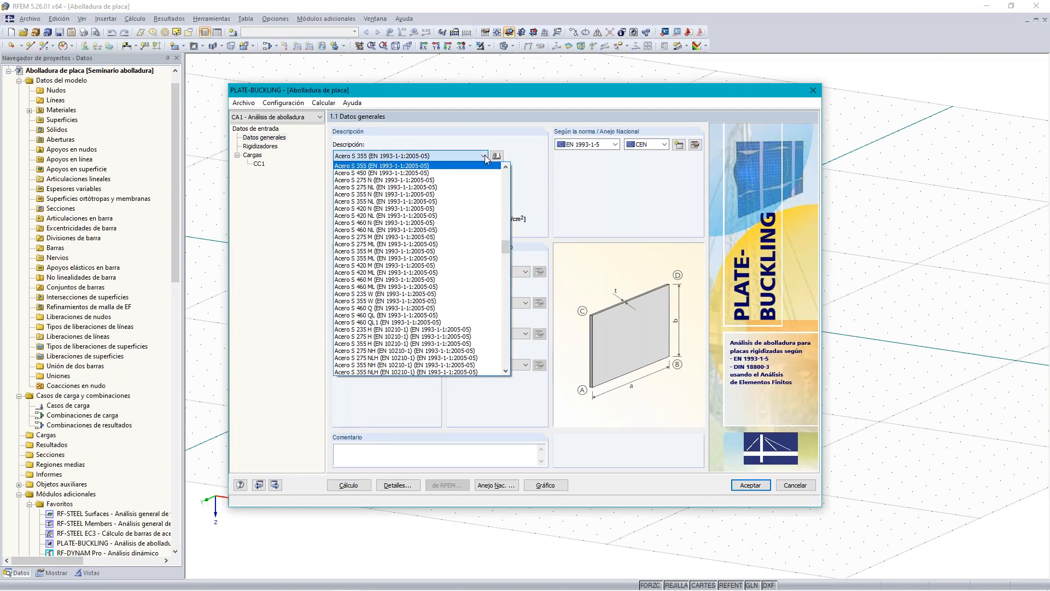
{"action": "left_click", "coordinate": [485, 156]}
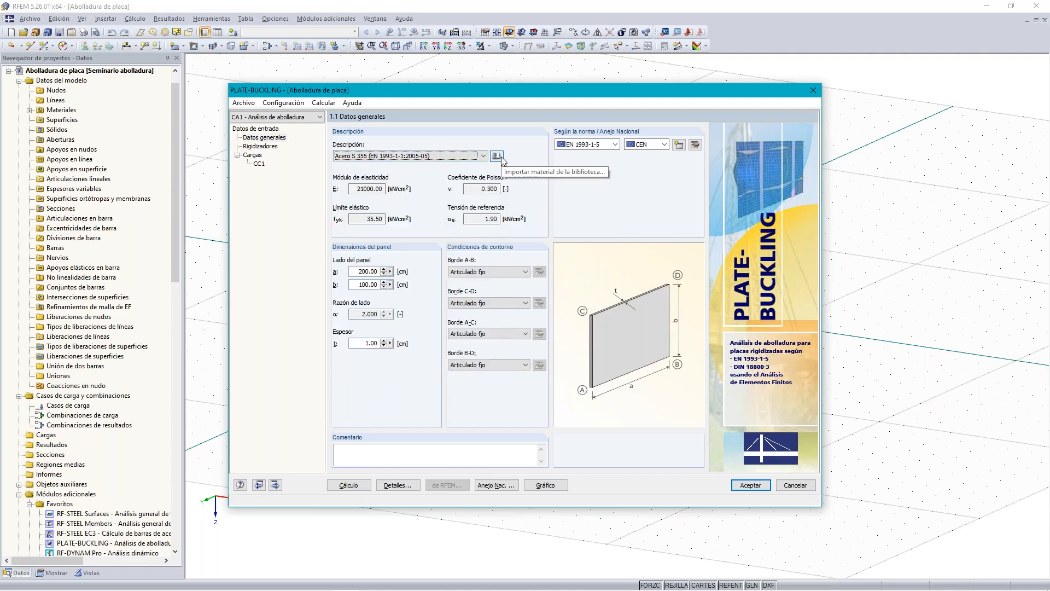
{"action": "left_click", "coordinate": [616, 144]}
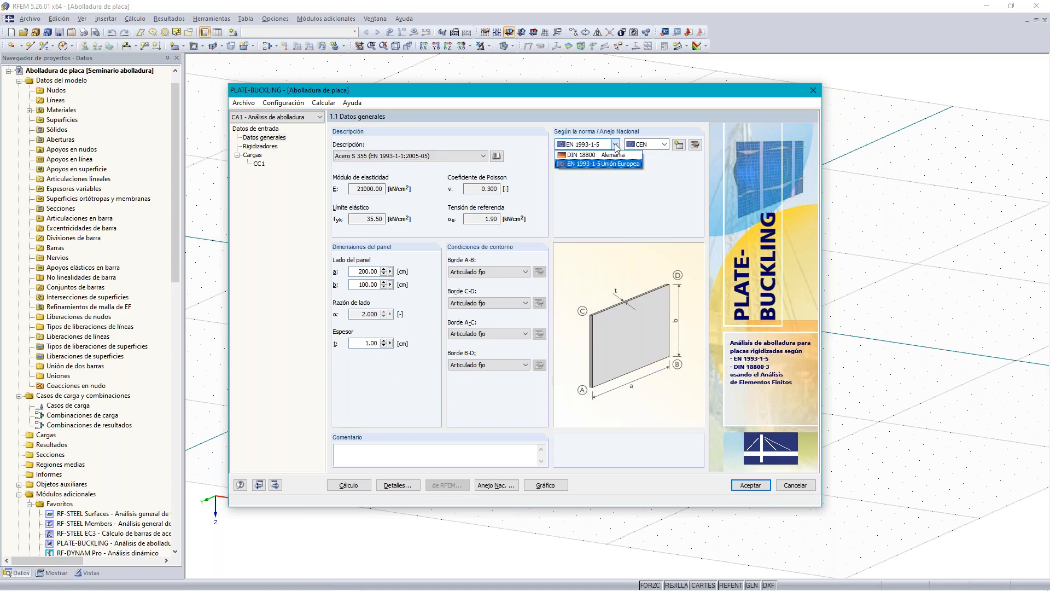
{"action": "left_click", "coordinate": [615, 144]}
{"action": "left_click", "coordinate": [615, 144]}
{"action": "left_click", "coordinate": [615, 145]}
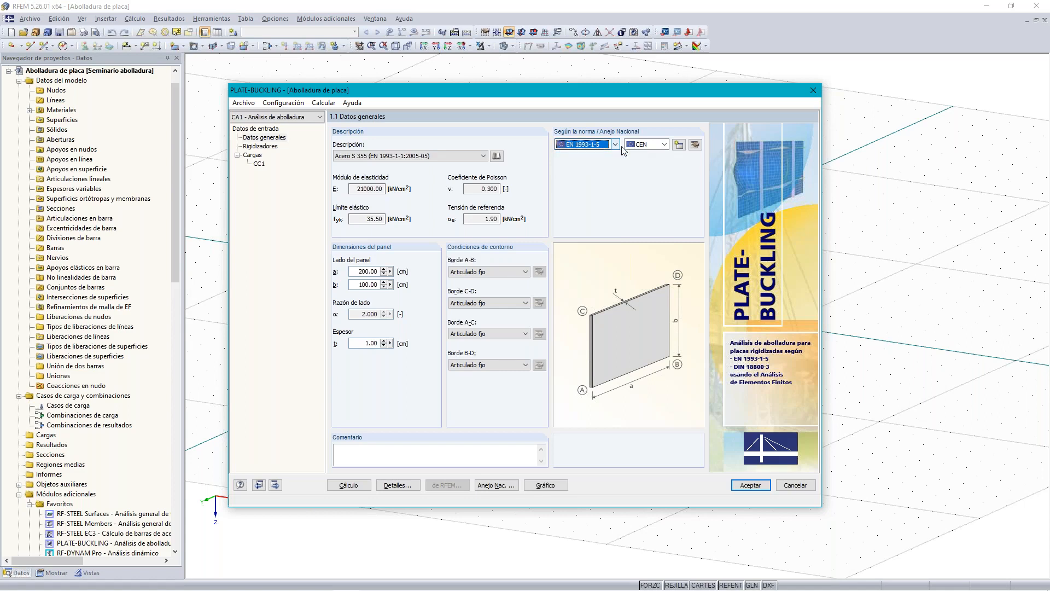
Review the available national annexes and the coefficients of the CEN annex, leaving them as they are
{"action": "left_click", "coordinate": [652, 146]}
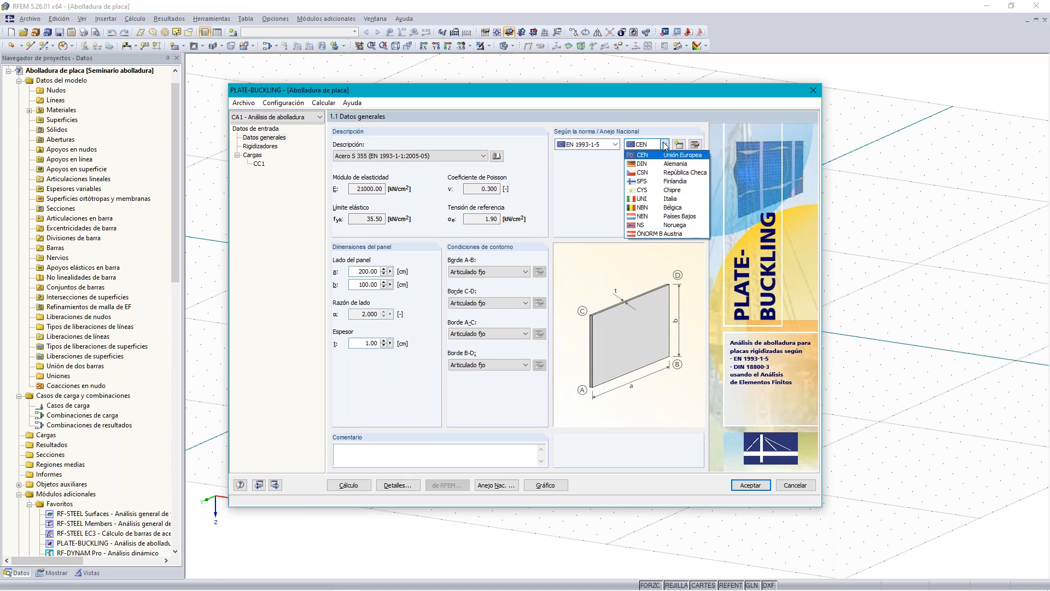
{"action": "left_click", "coordinate": [665, 144]}
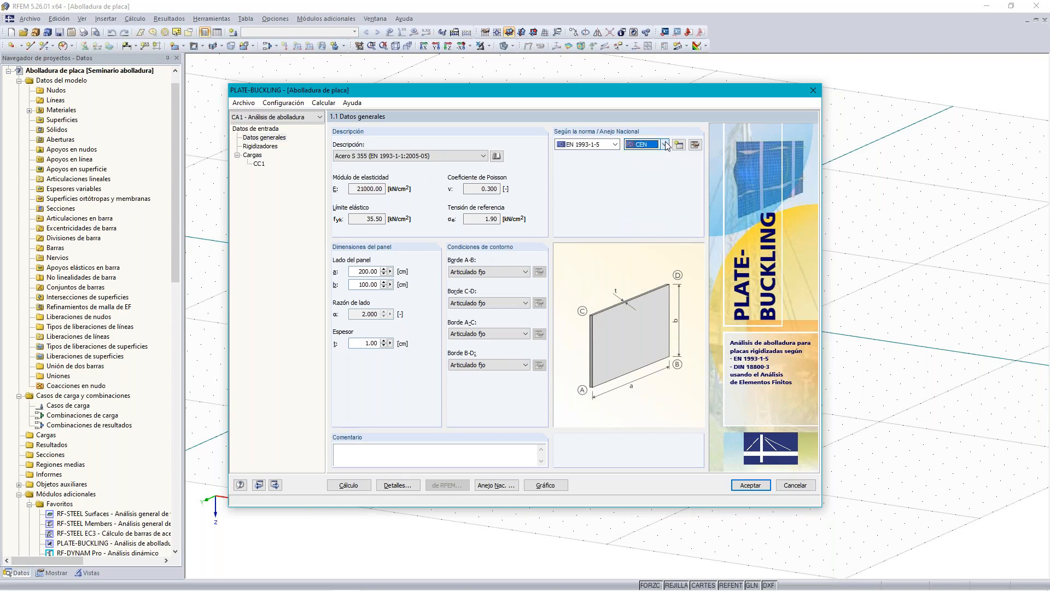
{"action": "left_click", "coordinate": [693, 145]}
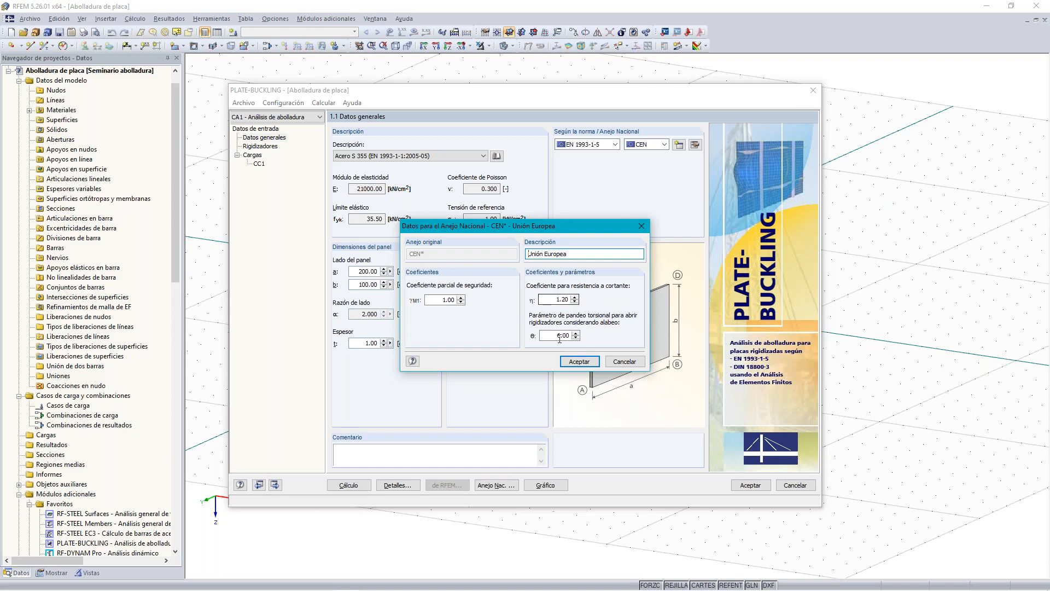
{"action": "left_click", "coordinate": [621, 362]}
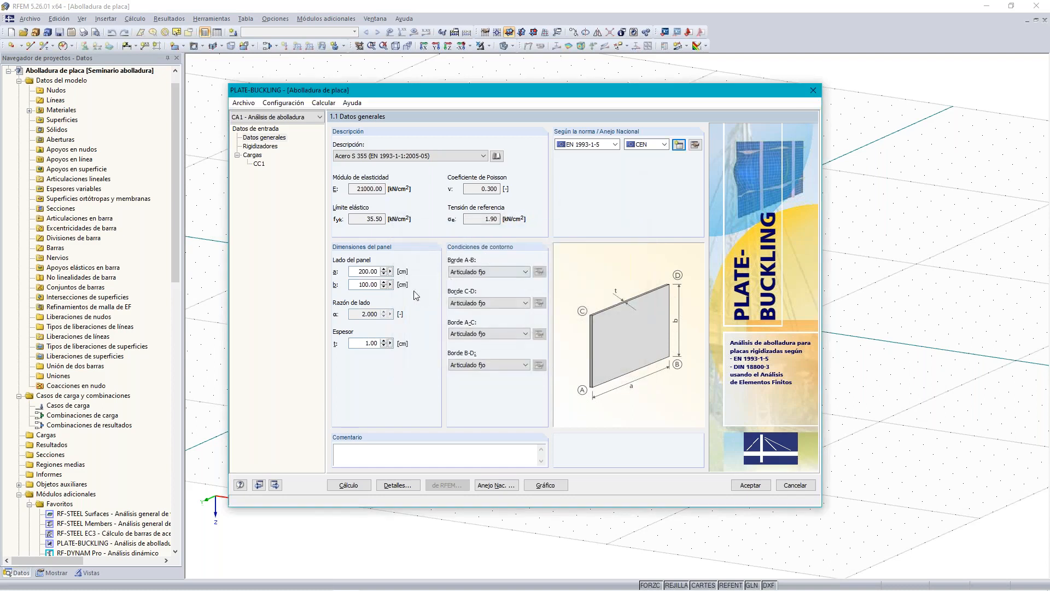
Set the panel dimensions to a = 500 cm and b = 175 cm, with a thickness of 1.4 cm
{"action": "left_click", "coordinate": [402, 266]}
{"action": "type", "text": "5"}
{"action": "key", "text": "Tab"}
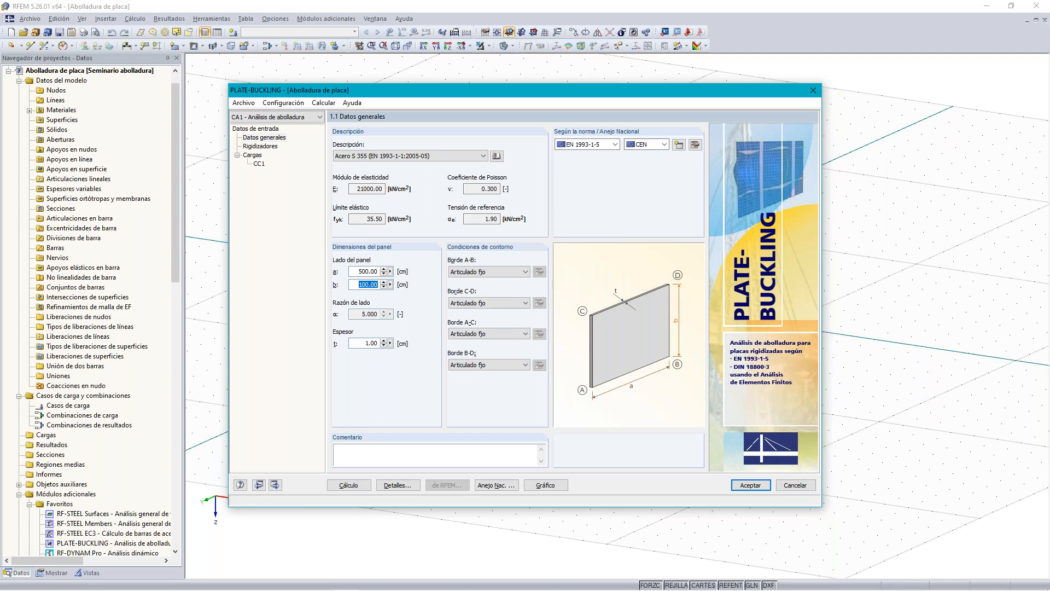
{"action": "type", "text": "175"}
{"action": "key", "text": "Tab"}
{"action": "type", "text": "1.4"}
Assign the type Rigidizador trapezoidal to longitudinal stiffener 1, widening the stiffener type column to show the full names
{"action": "left_click", "coordinate": [275, 486]}
{"action": "left_click", "coordinate": [274, 147]}
{"action": "left_click", "coordinate": [380, 166]}
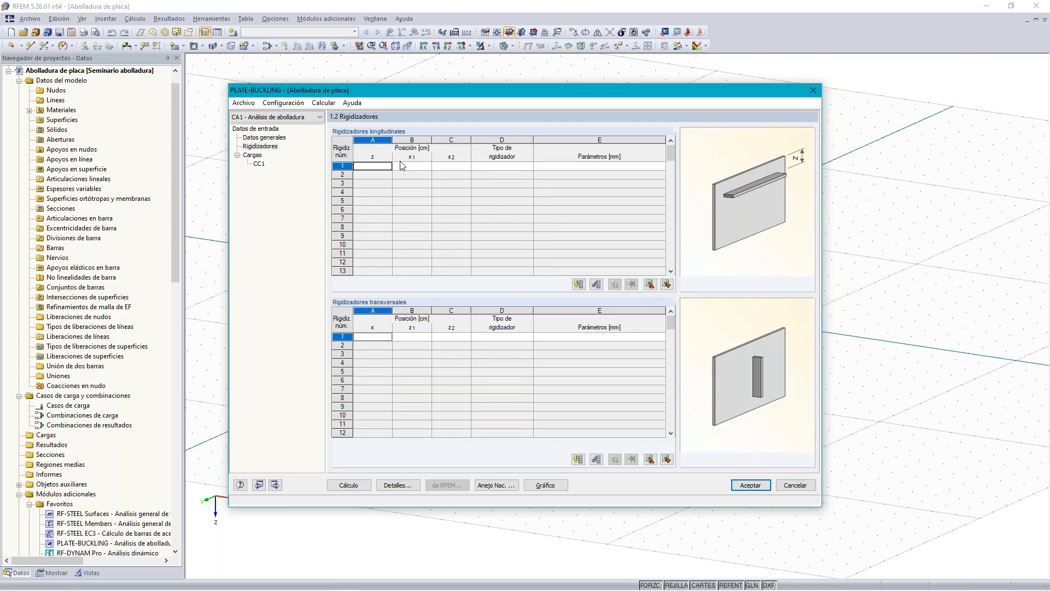
{"action": "left_click", "coordinate": [512, 171]}
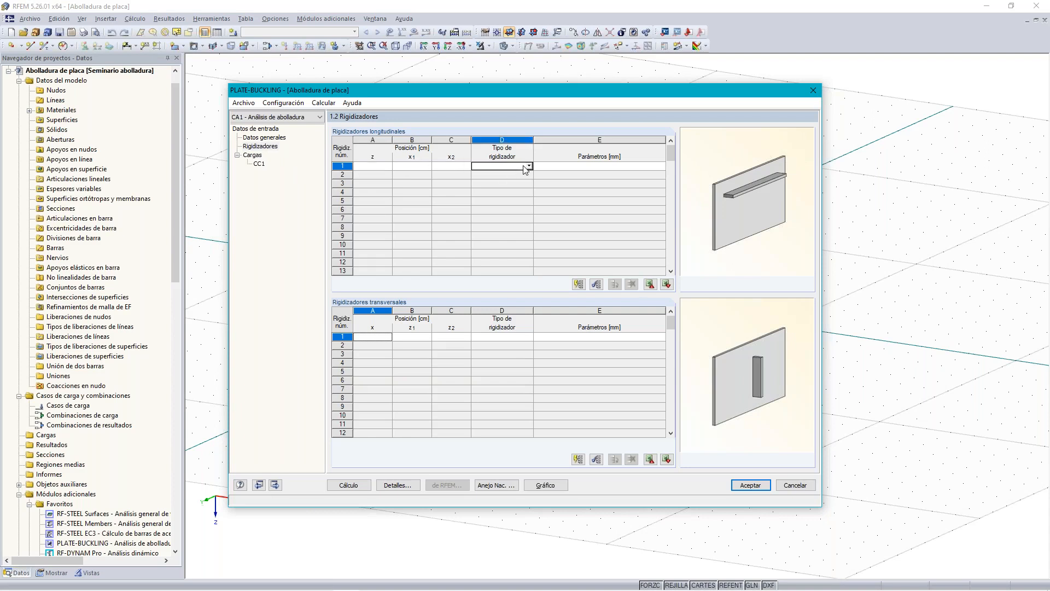
{"action": "left_click", "coordinate": [529, 166]}
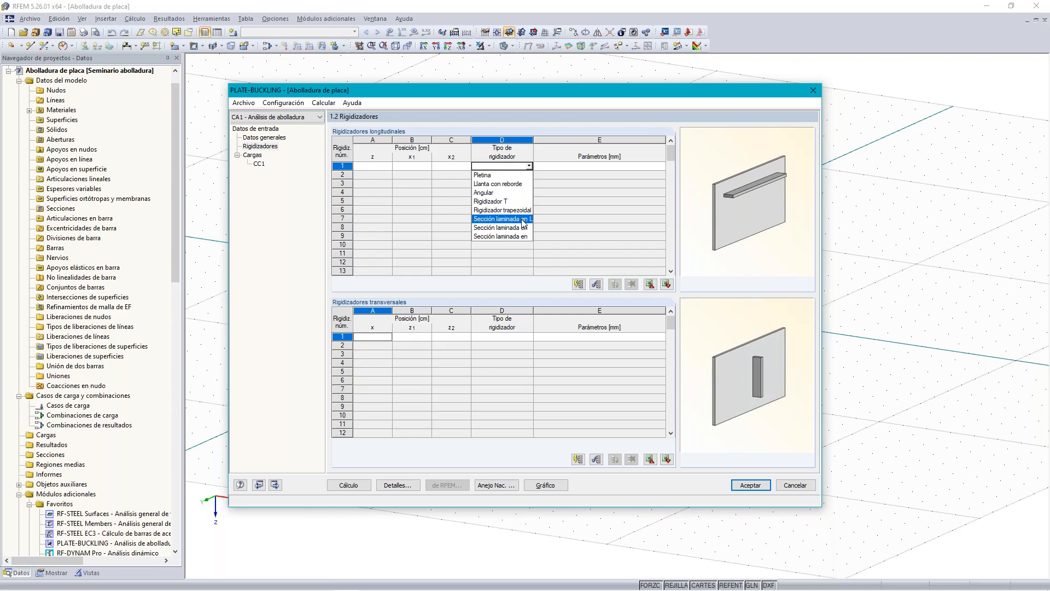
{"action": "left_click", "coordinate": [535, 141]}
{"action": "left_click_drag", "start_coordinate": [534, 141], "coordinate": [541, 141]}
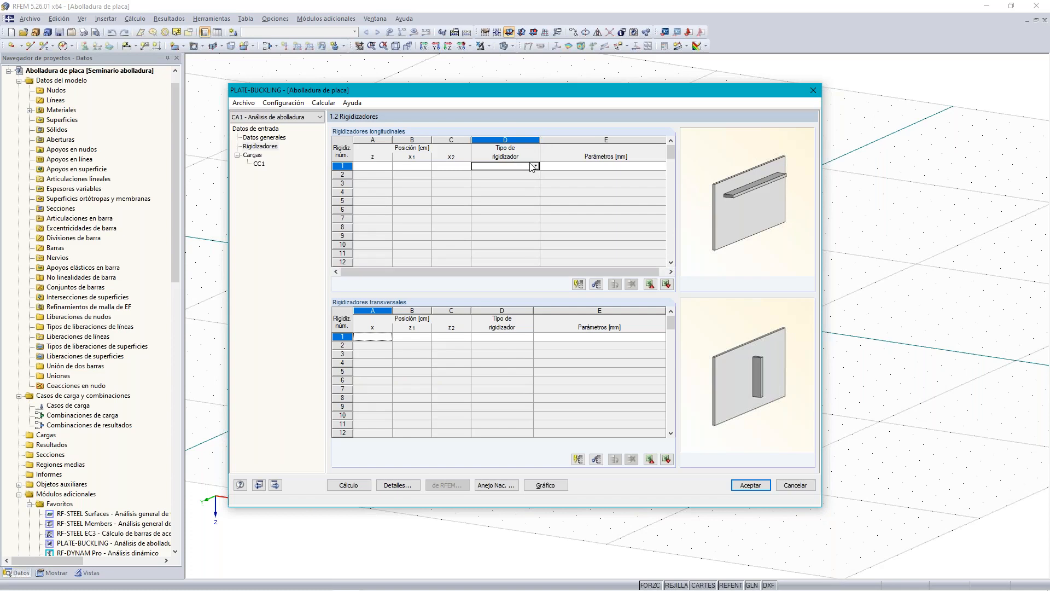
{"action": "left_click", "coordinate": [535, 166]}
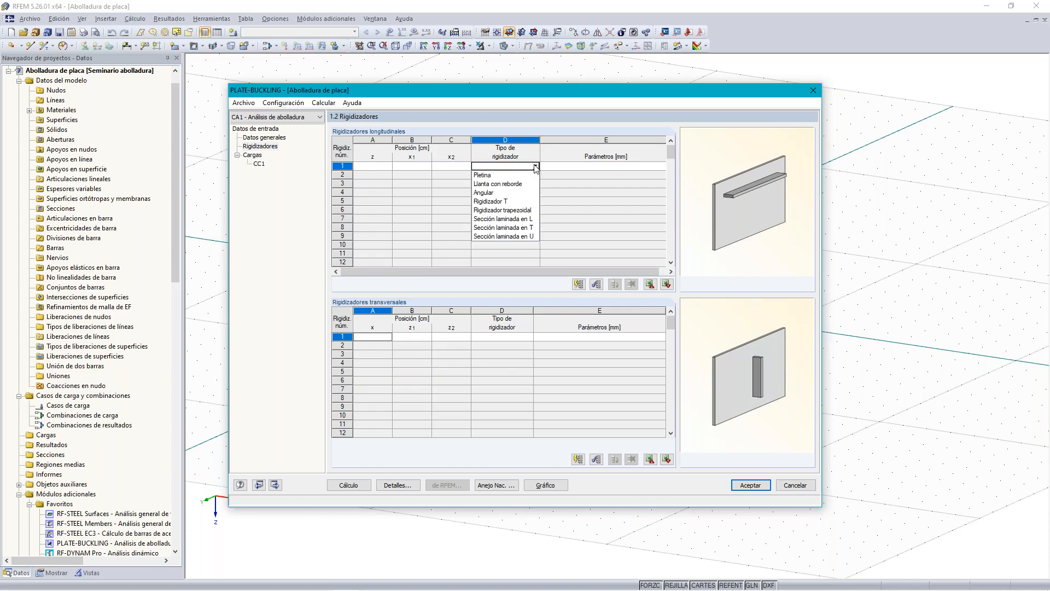
{"action": "left_click", "coordinate": [528, 213]}
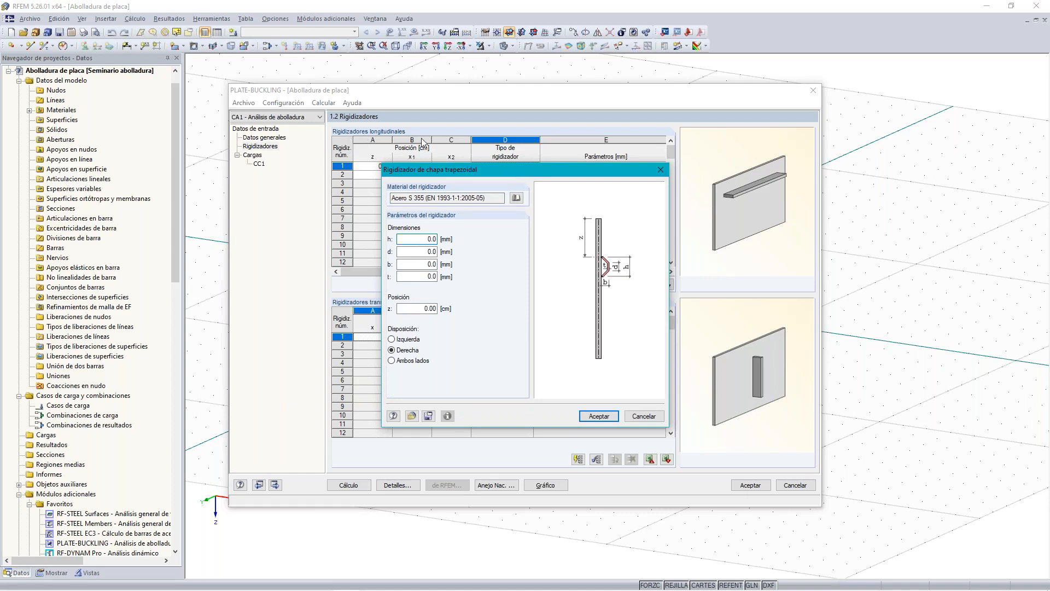
Set the trapezoidal stiffener's dimensions to h = 300 mm, d = 150 mm, b = 200 mm and t = 6 mm
{"action": "left_click_drag", "start_coordinate": [471, 168], "coordinate": [472, 206]}
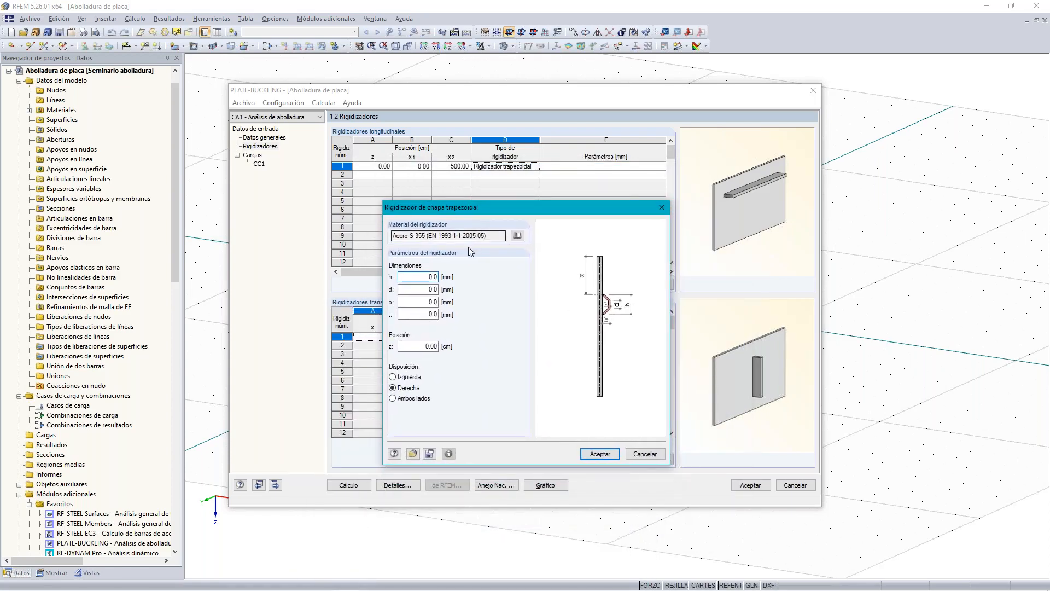
{"action": "double_click", "coordinate": [430, 277]}
{"action": "type", "text": "300"}
{"action": "key", "text": "Tab"}
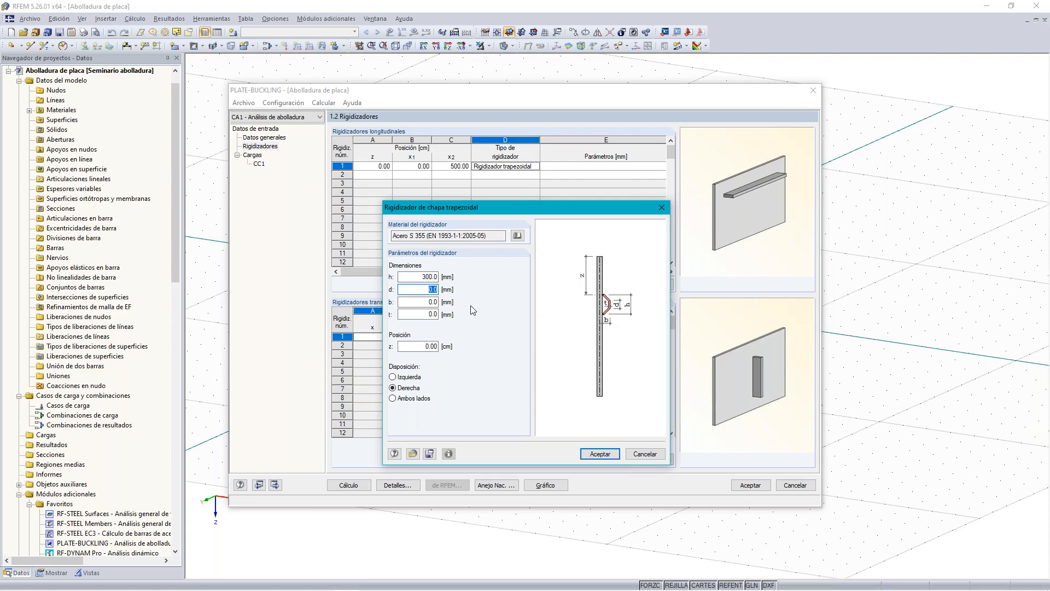
{"action": "type", "text": "150"}
{"action": "key", "text": "Tab"}
{"action": "type", "text": "200"}
{"action": "key", "text": "Tab"}
{"action": "type", "text": "6"}
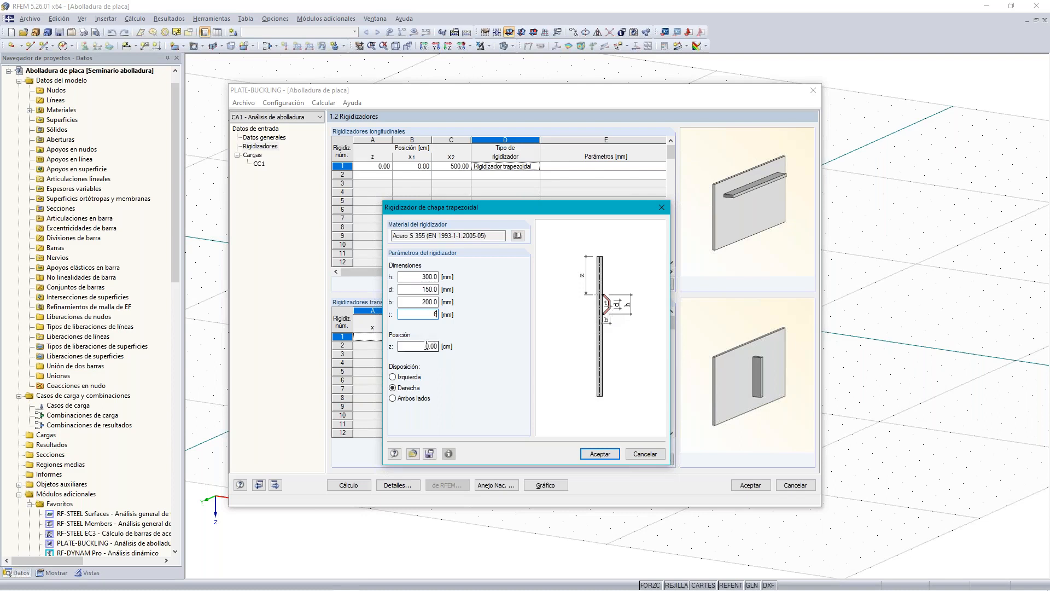
Set the trapezoidal stiffener's position z to 72.5 cm and accept its definition
{"action": "left_click", "coordinate": [427, 345]}
{"action": "type", "text": "72.5"}
{"action": "left_click", "coordinate": [600, 453]}
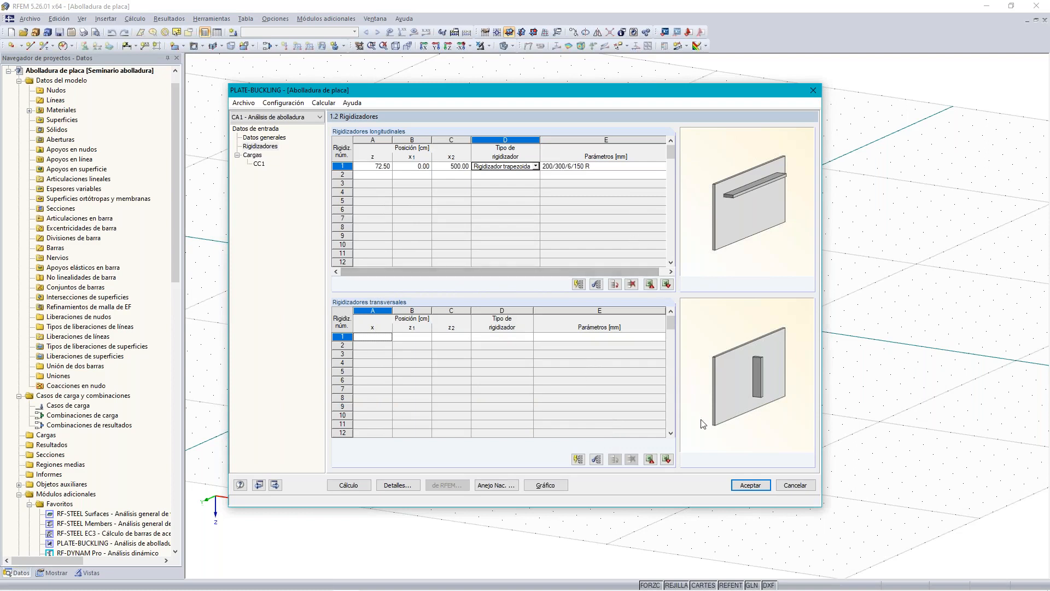
Inspect the stiffened panel from an oblique 3D view in the graphic display, and close the display
{"action": "left_click", "coordinate": [544, 486]}
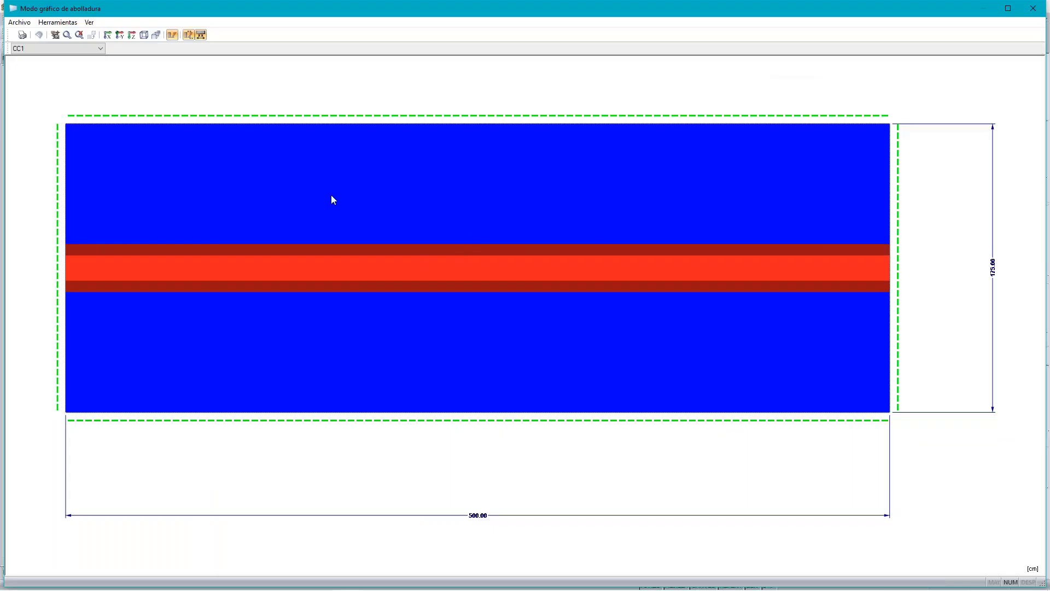
{"action": "left_click_drag", "start_coordinate": [332, 199], "coordinate": [580, 214]}
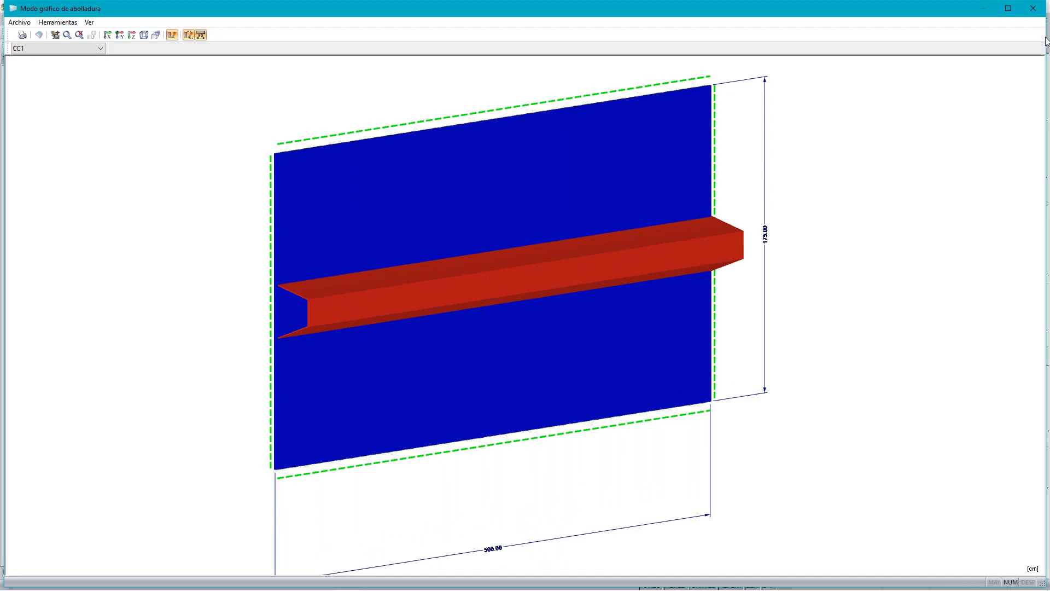
{"action": "left_click", "coordinate": [1033, 8]}
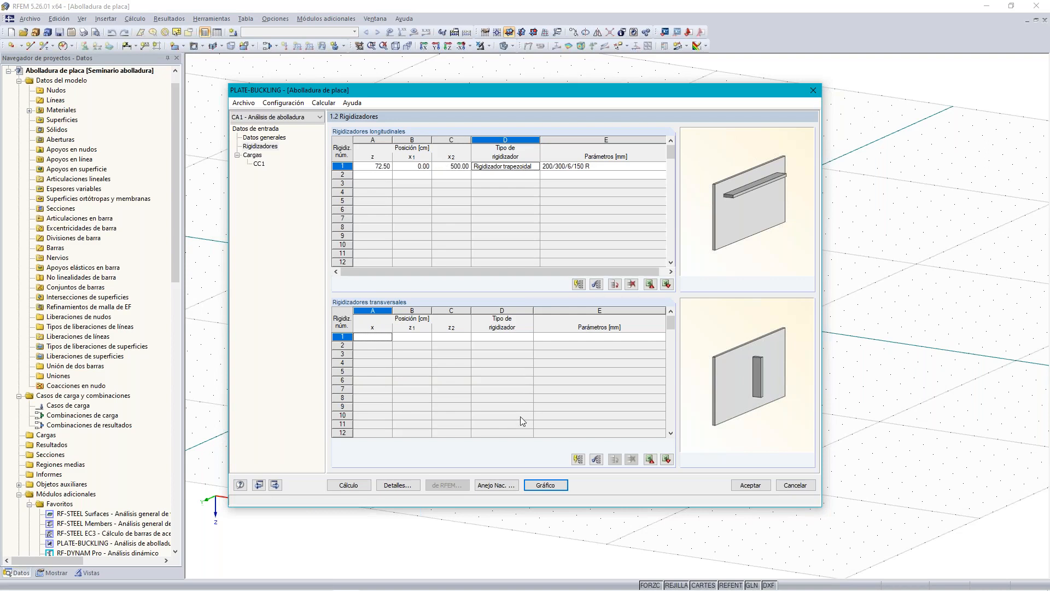
Enter "Cargas de diseño" as the description of load case CC1
{"action": "left_click", "coordinate": [260, 163]}
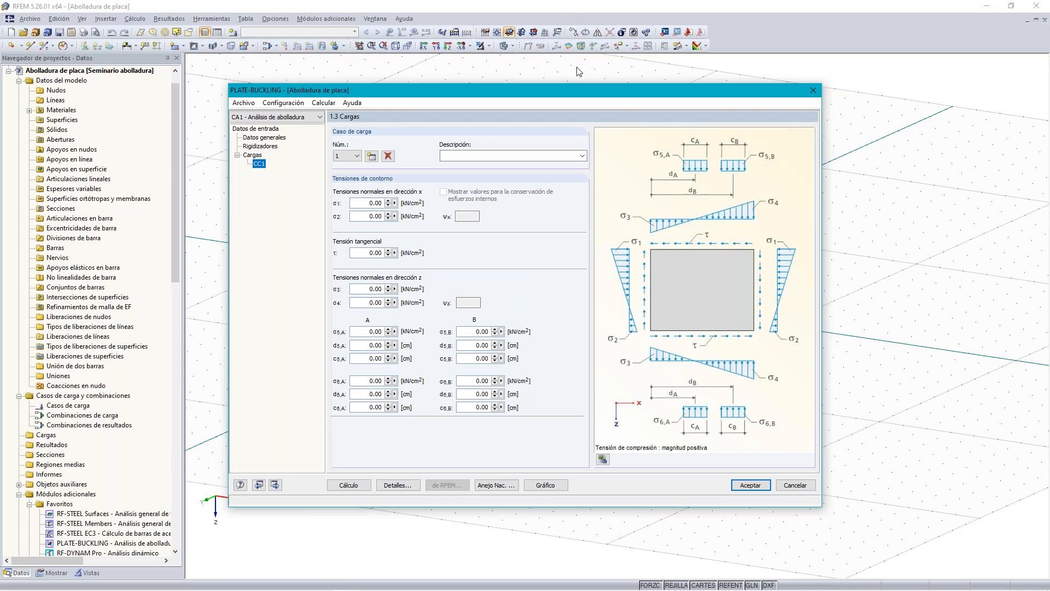
{"action": "left_click", "coordinate": [523, 155]}
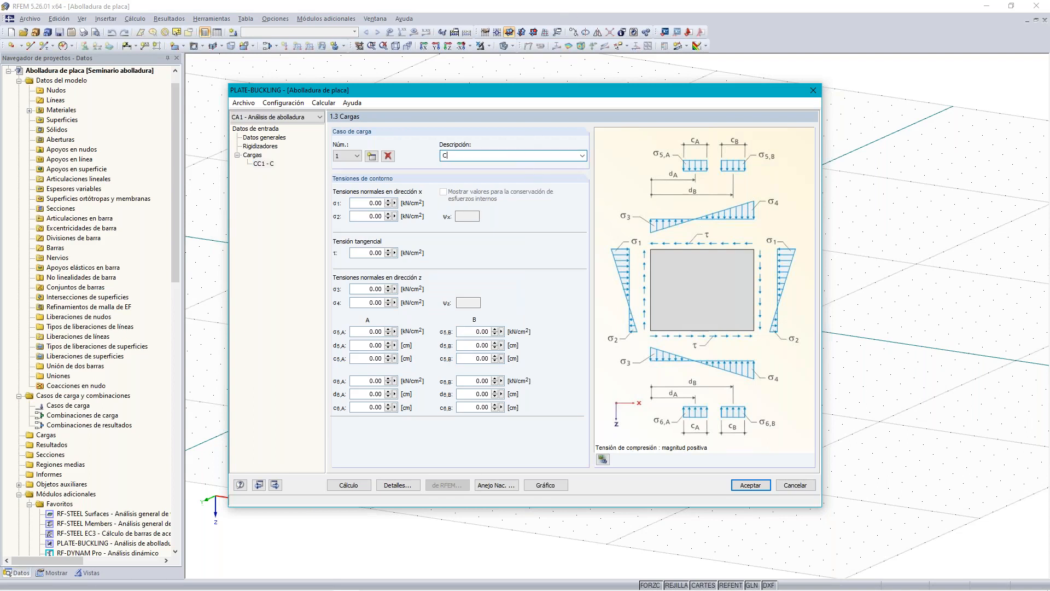
{"action": "type", "text": "Cargas de diseño"}
{"action": "key", "text": "BackSpace"}
{"action": "key", "text": "BackSpace"}
{"action": "type", "text": "eño"}
Set the boundary stresses to σ1 = 23, σ2 = 23 and τ = 1 kN/cm² for load case CC1
{"action": "left_click", "coordinate": [372, 203]}
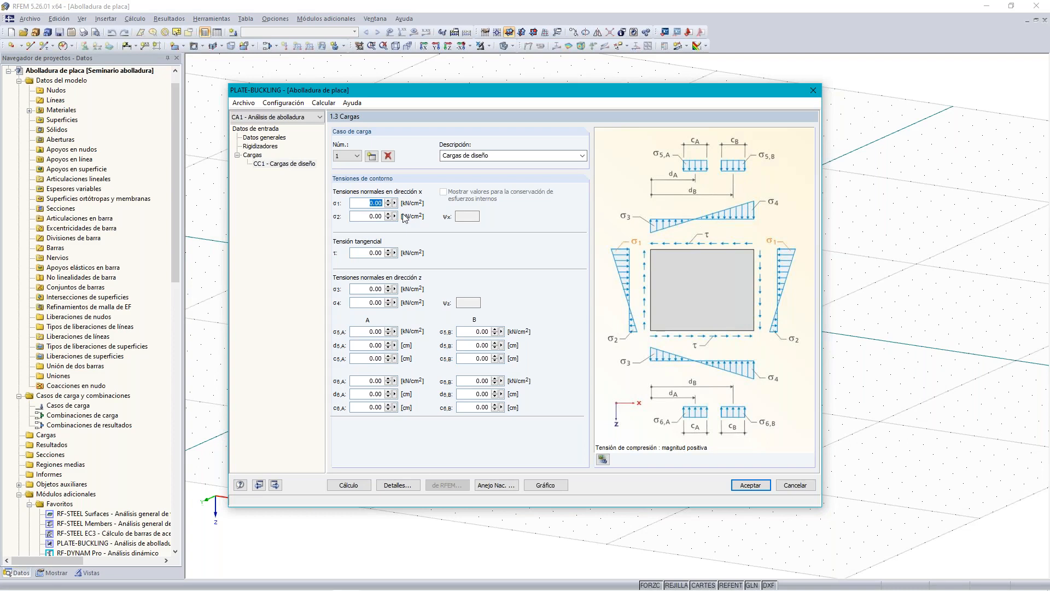
{"action": "type", "text": "23"}
{"action": "left_click", "coordinate": [371, 217]}
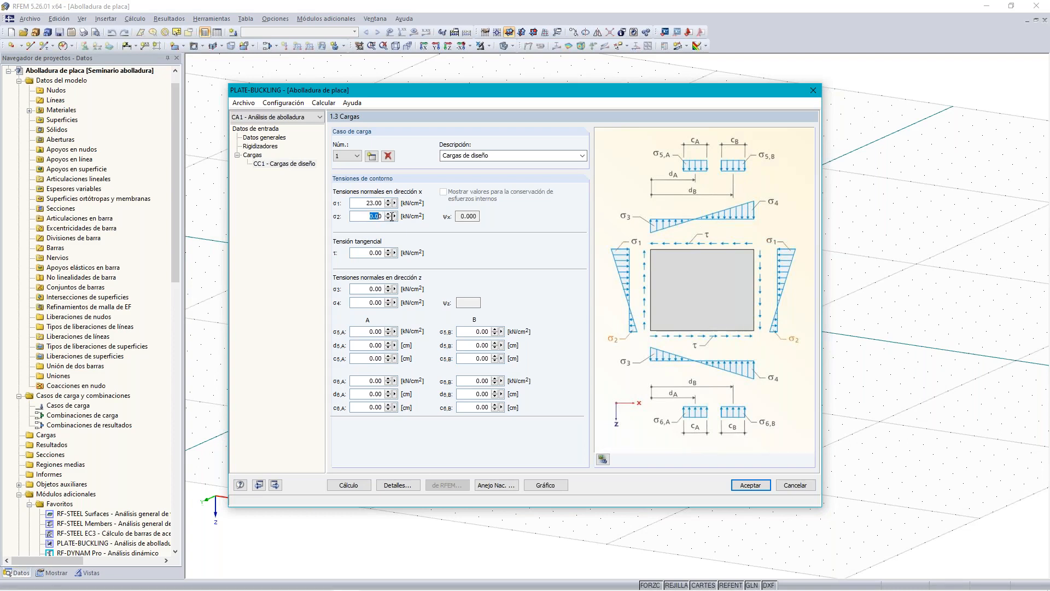
{"action": "type", "text": "23"}
{"action": "key", "text": "Tab"}
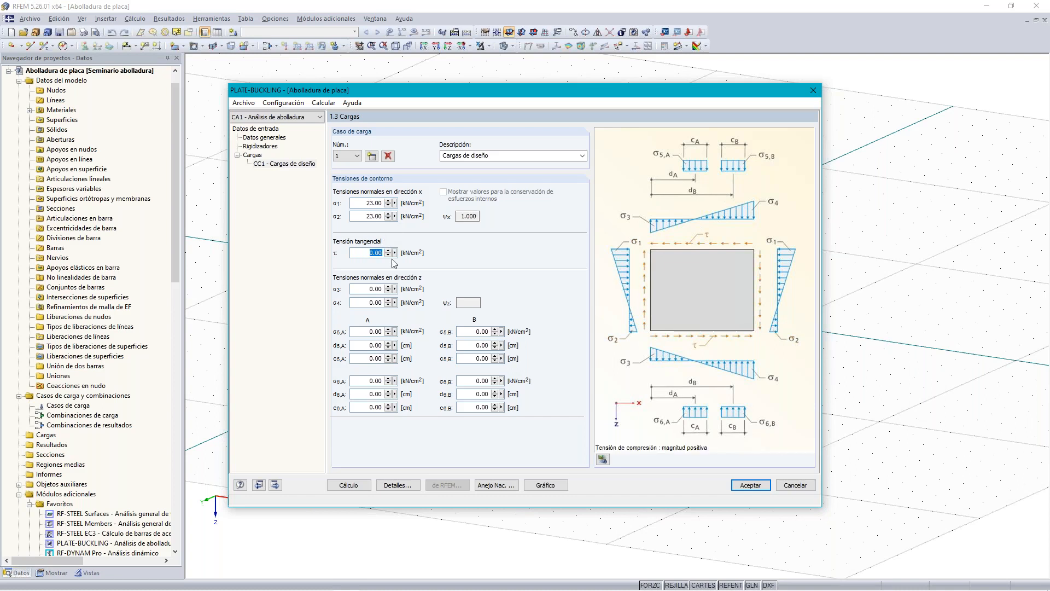
{"action": "type", "text": "1"}
Show the loaded panel graphic in place of the stress diagram and inspect it from an oblique 3D view
{"action": "left_click", "coordinate": [602, 460]}
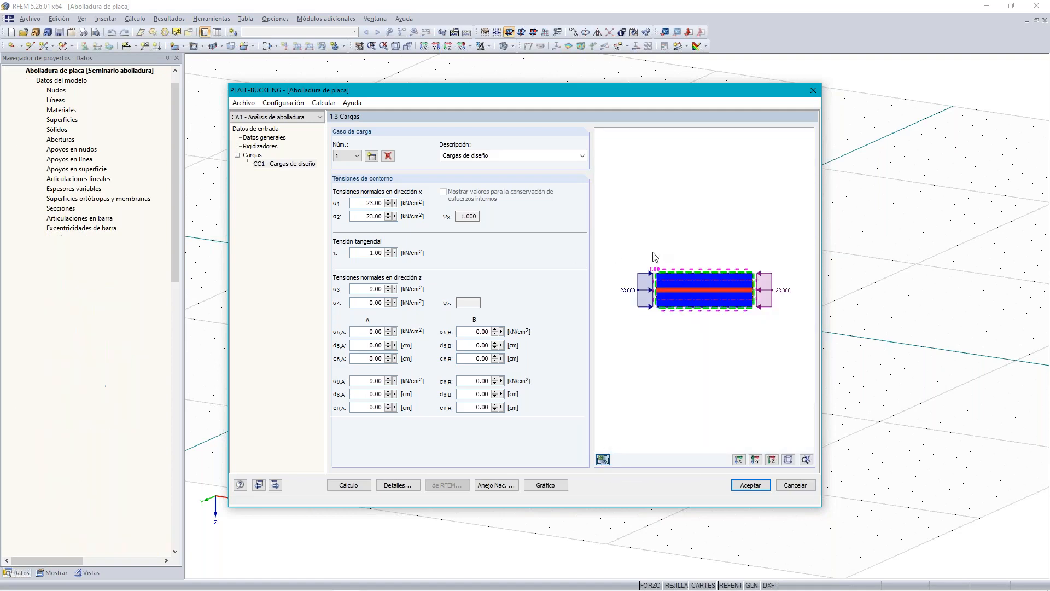
{"action": "scroll", "coordinate": [642, 282], "scroll_direction": "up", "scroll_amount": 4}
{"action": "middle_click_drag", "start_coordinate": [767, 219], "coordinate": [673, 198]}
{"action": "scroll", "coordinate": [722, 231], "scroll_direction": "up", "scroll_amount": 1}
{"action": "scroll", "coordinate": [680, 197], "scroll_direction": "down", "scroll_amount": 2}
{"action": "scroll", "coordinate": [687, 242], "scroll_direction": "up", "scroll_amount": 1}
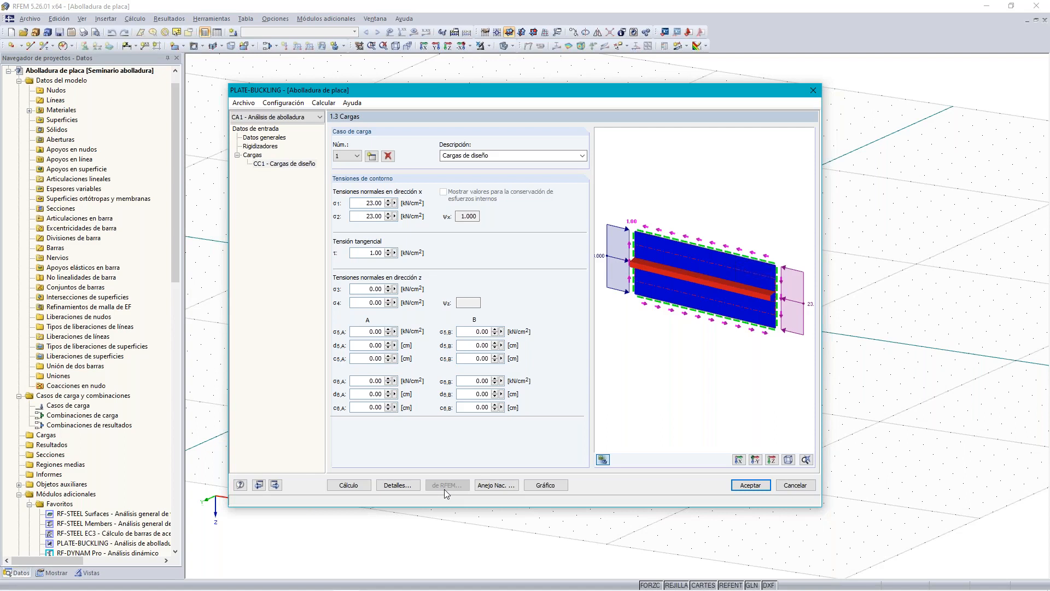
Enable the evaluation for all eigenvalues with 20 buckling modes to calculate, and run the calculation
{"action": "left_click", "coordinate": [397, 485]}
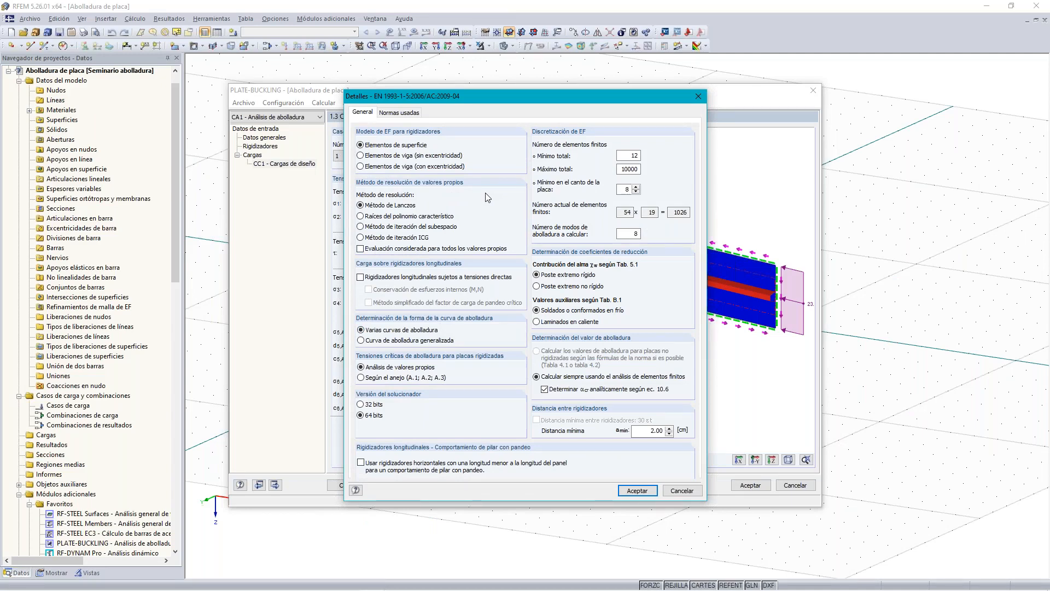
{"action": "left_click", "coordinate": [360, 248]}
{"action": "double_click", "coordinate": [635, 156]}
{"action": "double_click", "coordinate": [636, 235]}
{"action": "type", "text": "20"}
{"action": "left_click", "coordinate": [636, 491]}
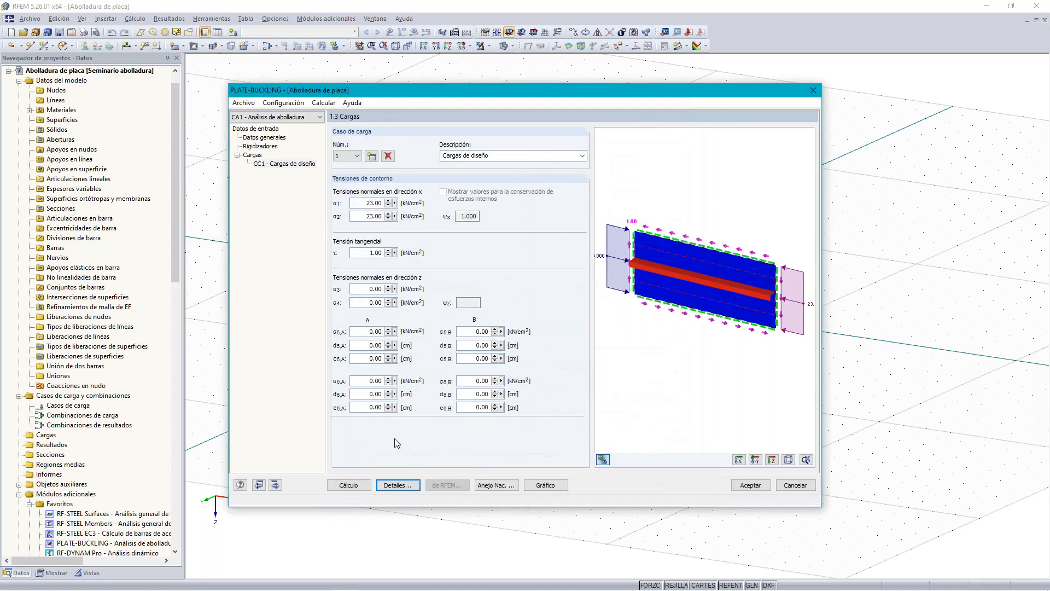
{"action": "left_click", "coordinate": [366, 485]}
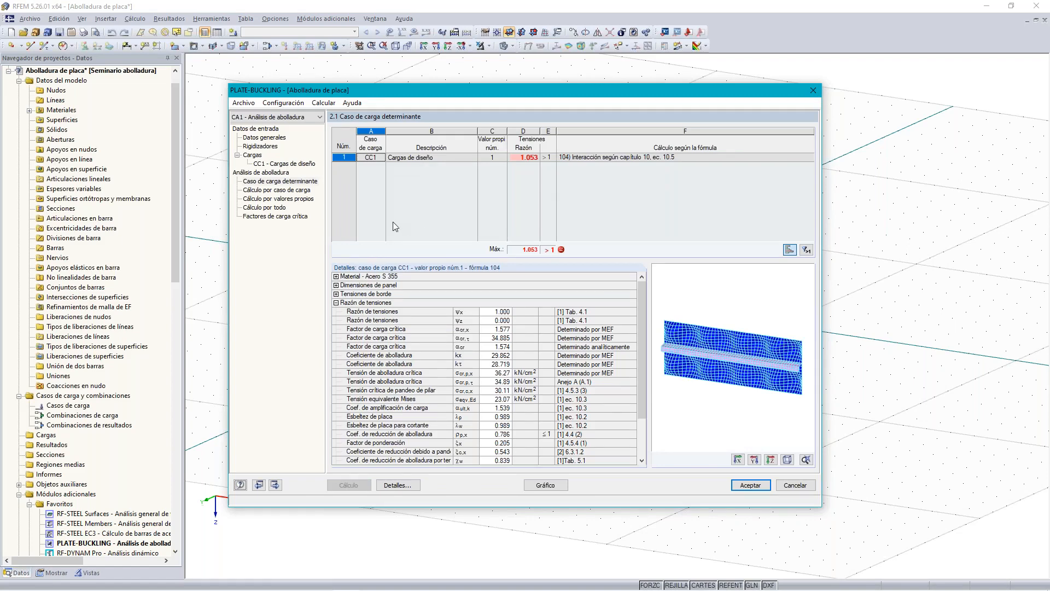
Examine the design results by eigenvalue, reviewing the stress ratios and mode shape previews for eigenvalues 2 to 11
{"action": "left_click", "coordinate": [302, 200]}
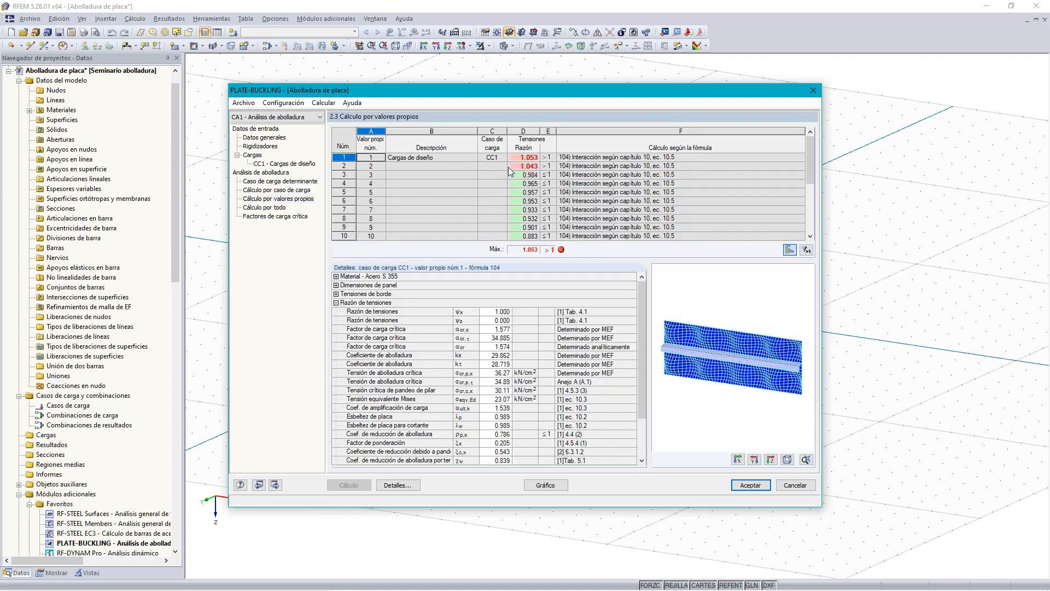
{"action": "left_click", "coordinate": [468, 167]}
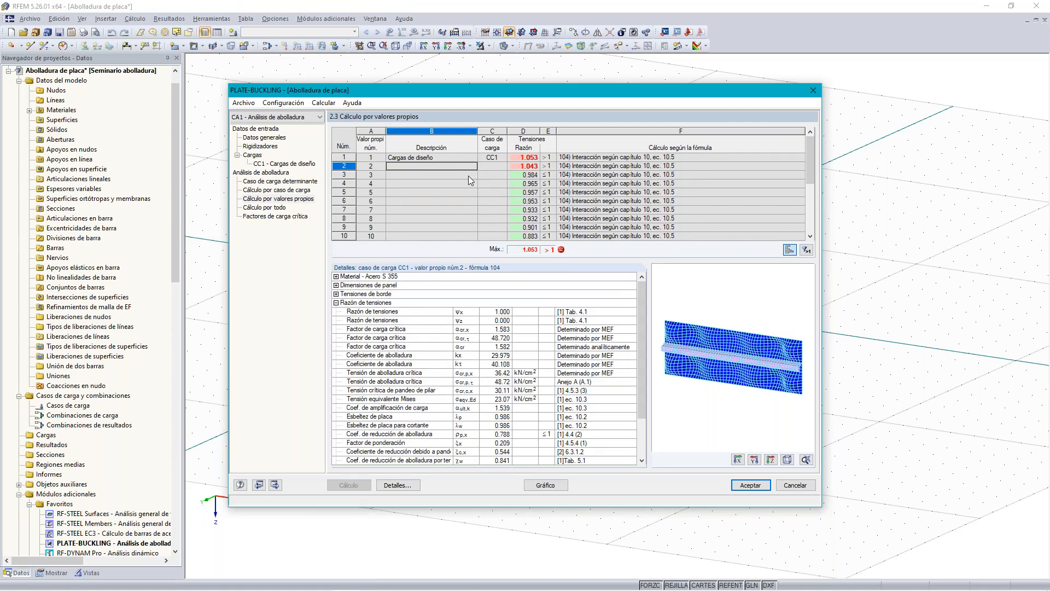
{"action": "left_click", "coordinate": [469, 176]}
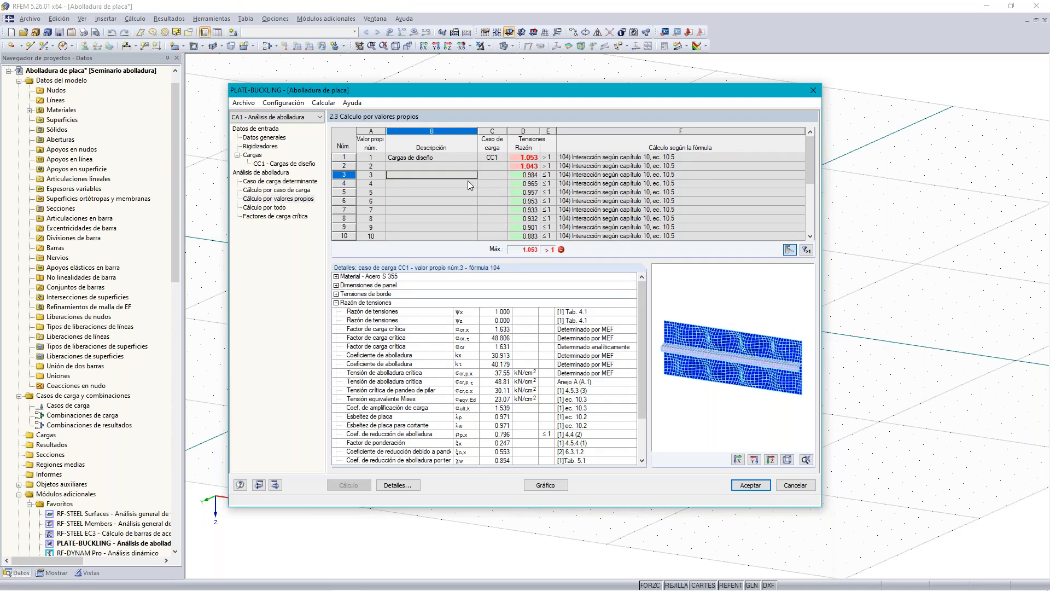
{"action": "left_click", "coordinate": [467, 184]}
{"action": "left_click", "coordinate": [467, 191]}
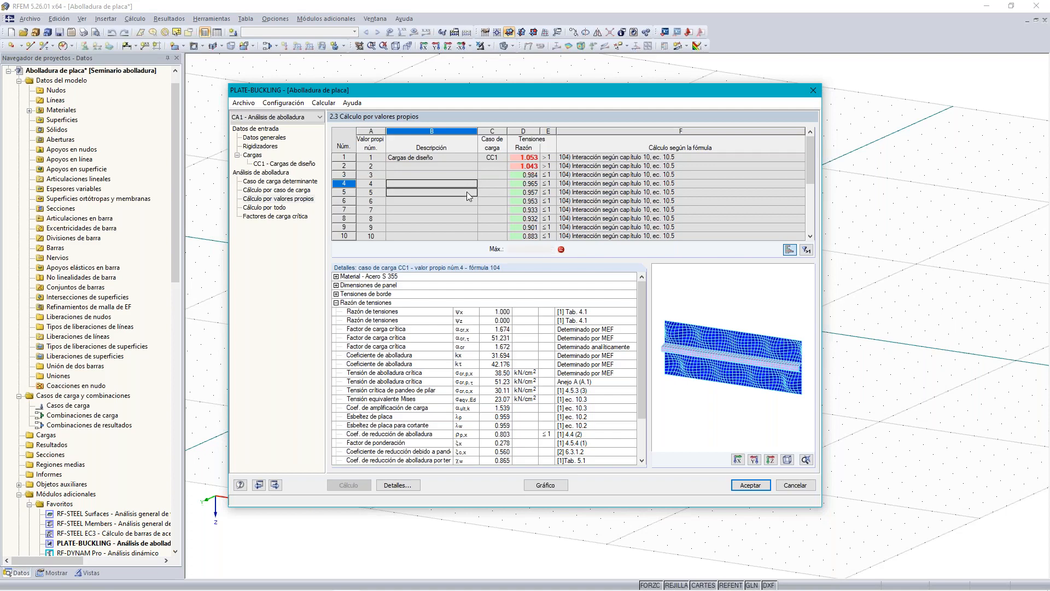
{"action": "left_click", "coordinate": [466, 201]}
{"action": "scroll", "coordinate": [467, 201], "scroll_direction": "down", "scroll_amount": 1}
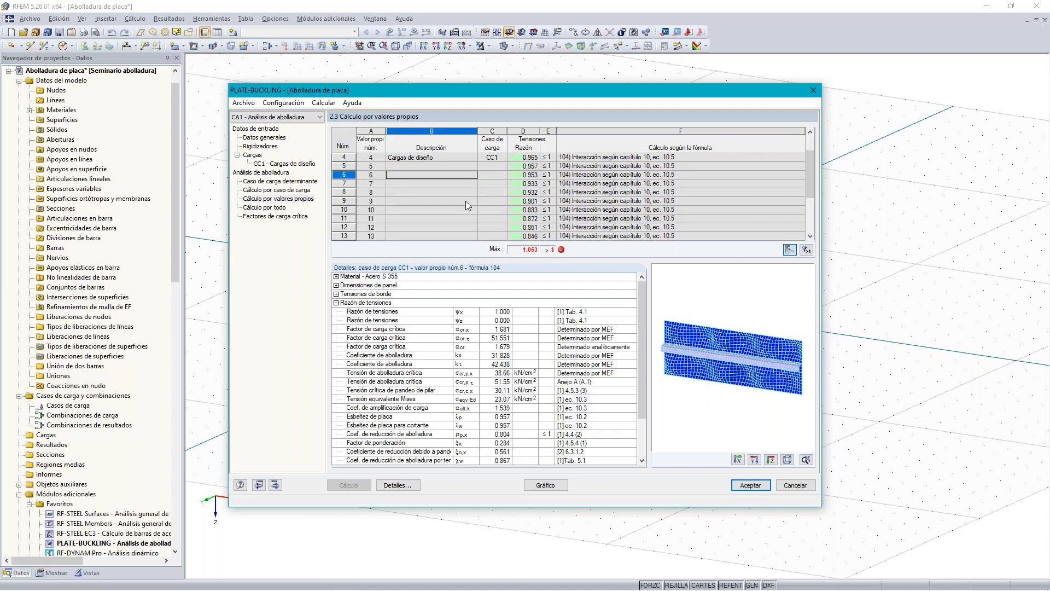
{"action": "left_click", "coordinate": [465, 183]}
{"action": "left_click", "coordinate": [463, 195]}
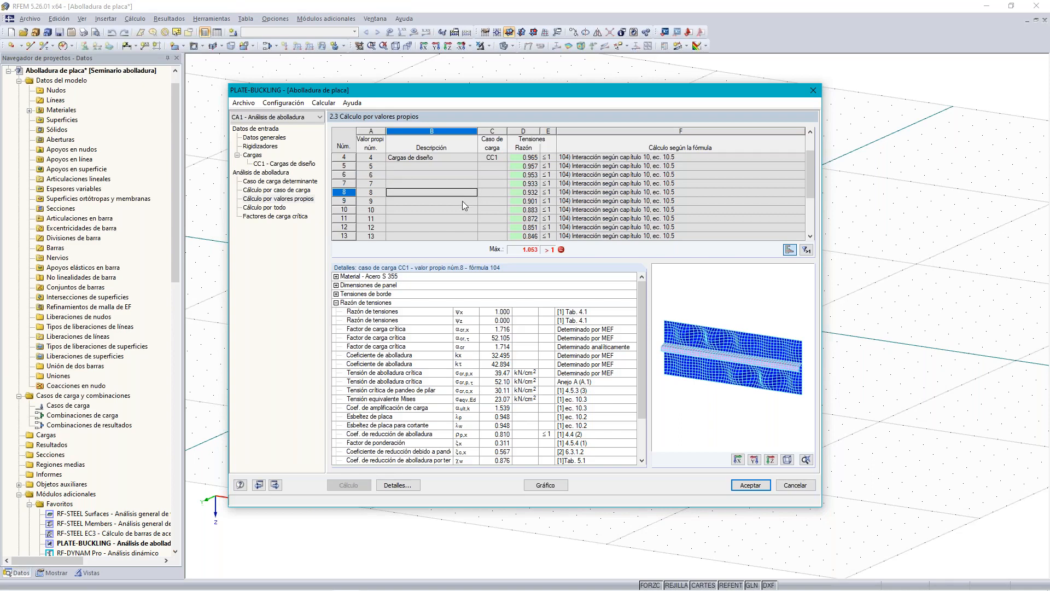
{"action": "left_click", "coordinate": [462, 201]}
{"action": "left_click", "coordinate": [463, 208]}
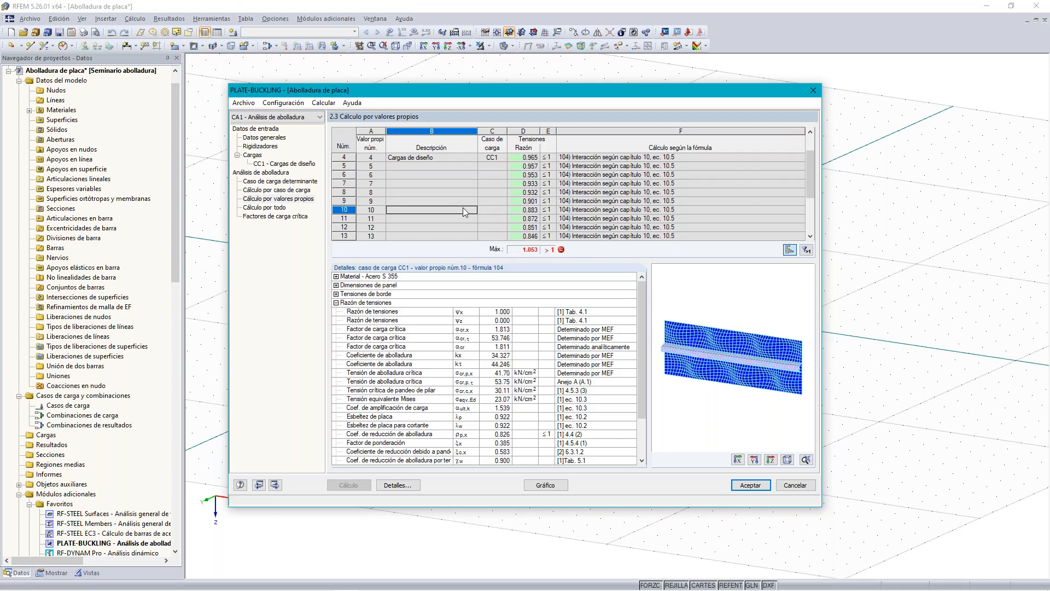
{"action": "left_click", "coordinate": [461, 218]}
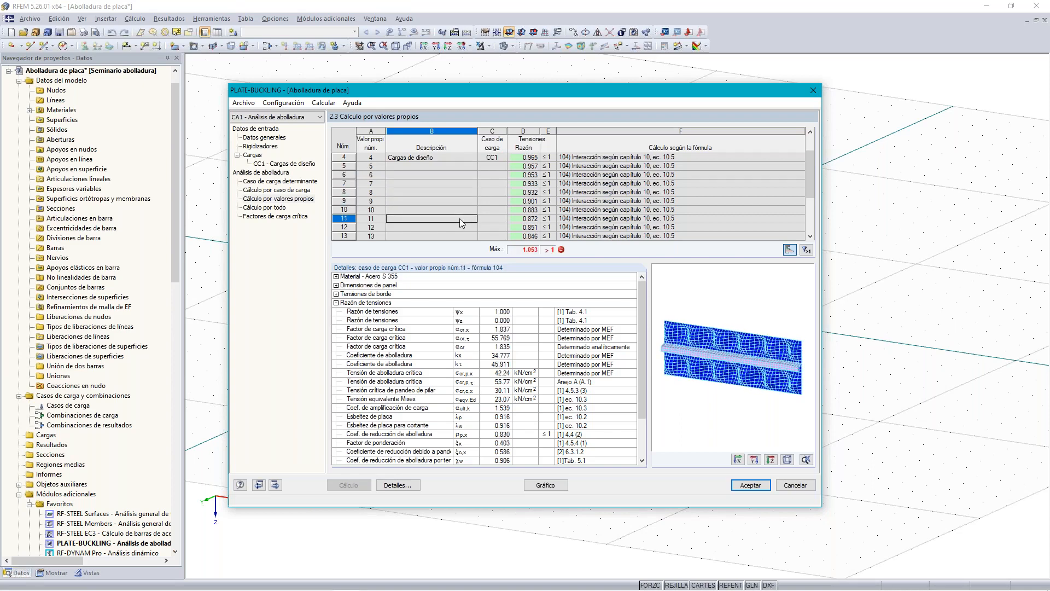
Show the buckling mode graphic for "Efecto simultáneo" and inspect the deformed panel from an oblique 3D view
{"action": "left_click", "coordinate": [538, 489]}
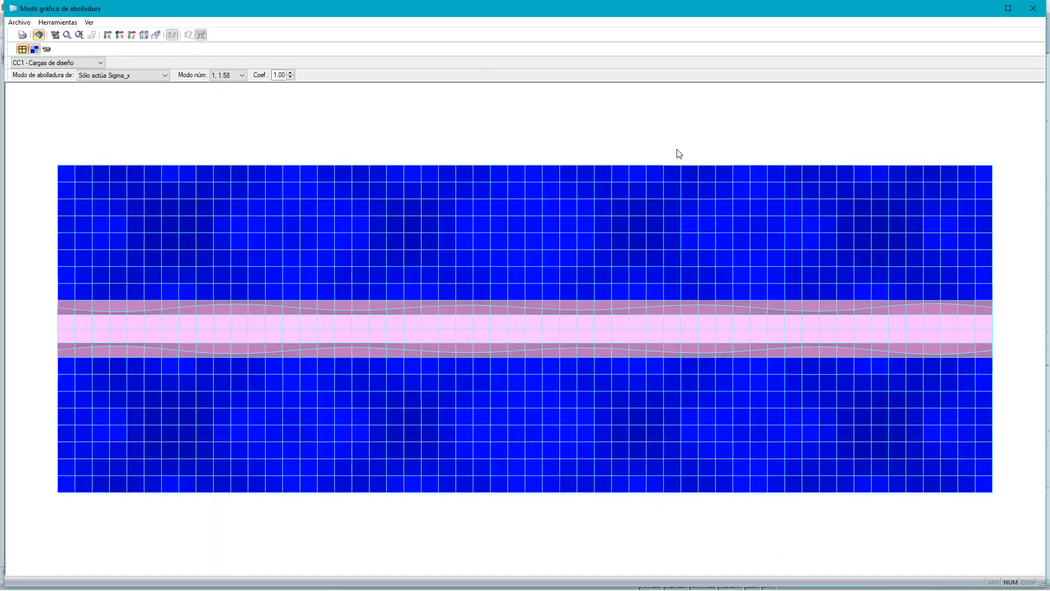
{"action": "middle_click_drag", "start_coordinate": [726, 155], "coordinate": [468, 210], "text": "ctrl"}
{"action": "middle_click_drag", "start_coordinate": [554, 190], "coordinate": [642, 161]}
{"action": "left_click", "coordinate": [80, 76]}
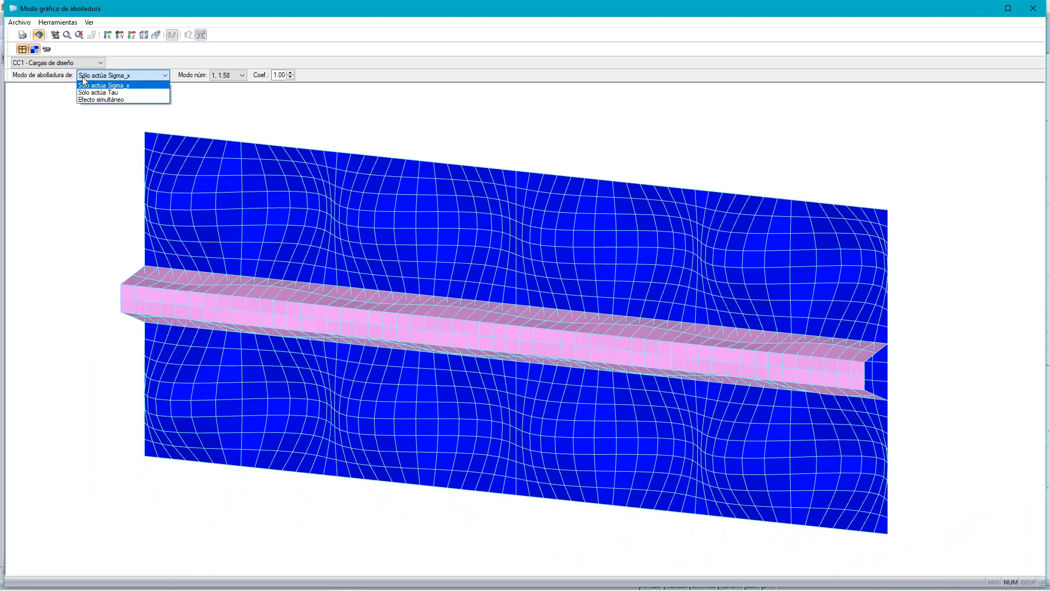
{"action": "left_click", "coordinate": [107, 100]}
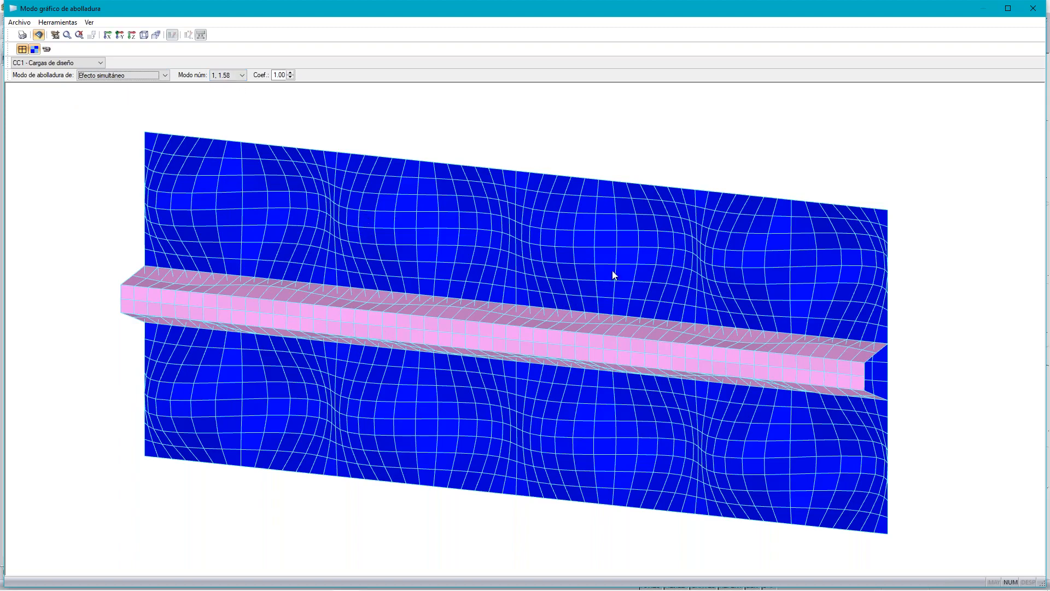
{"action": "left_click_drag", "start_coordinate": [613, 275], "coordinate": [264, 91]}
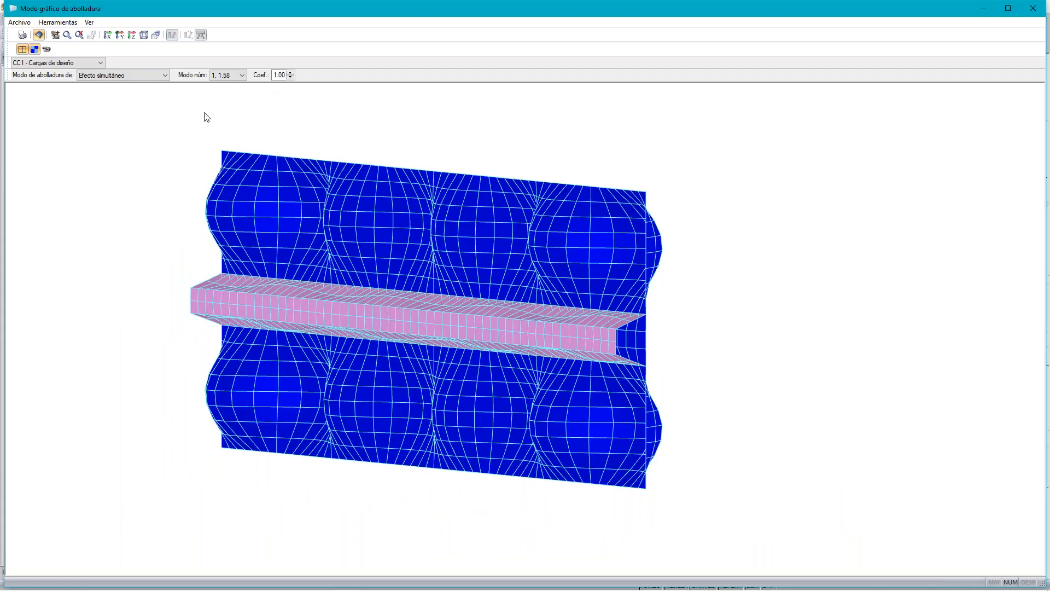
Display buckling mode shapes 2 and 3 for the simultaneous effect
{"action": "left_click", "coordinate": [242, 76]}
{"action": "left_click", "coordinate": [239, 97]}
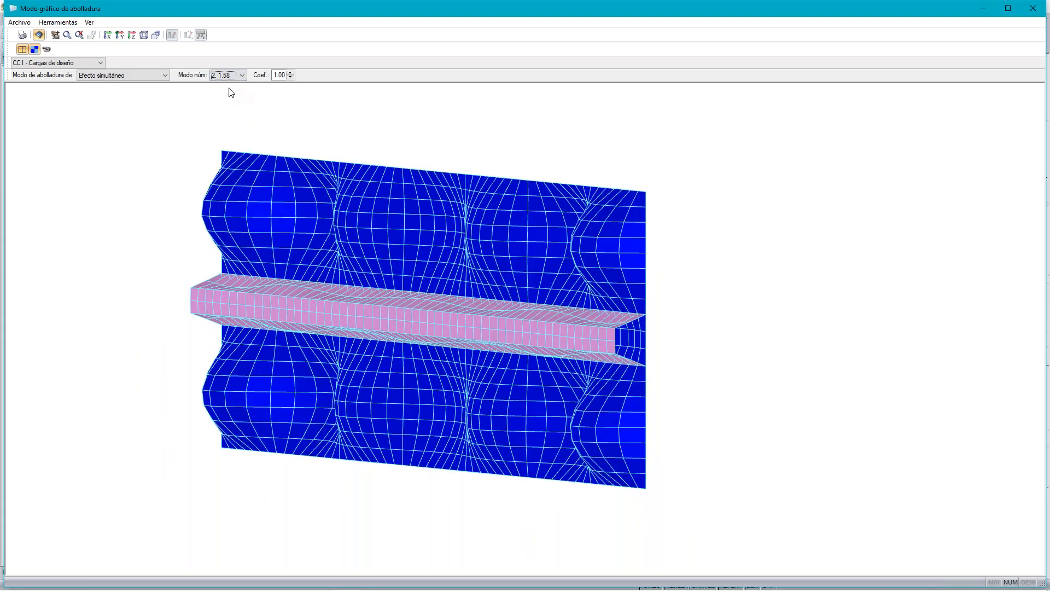
{"action": "left_click", "coordinate": [221, 78]}
{"action": "left_click", "coordinate": [220, 104]}
{"action": "left_click", "coordinate": [239, 77]}
{"action": "left_click", "coordinate": [231, 76]}
{"action": "left_click", "coordinate": [232, 77]}
{"action": "left_click", "coordinate": [232, 79]}
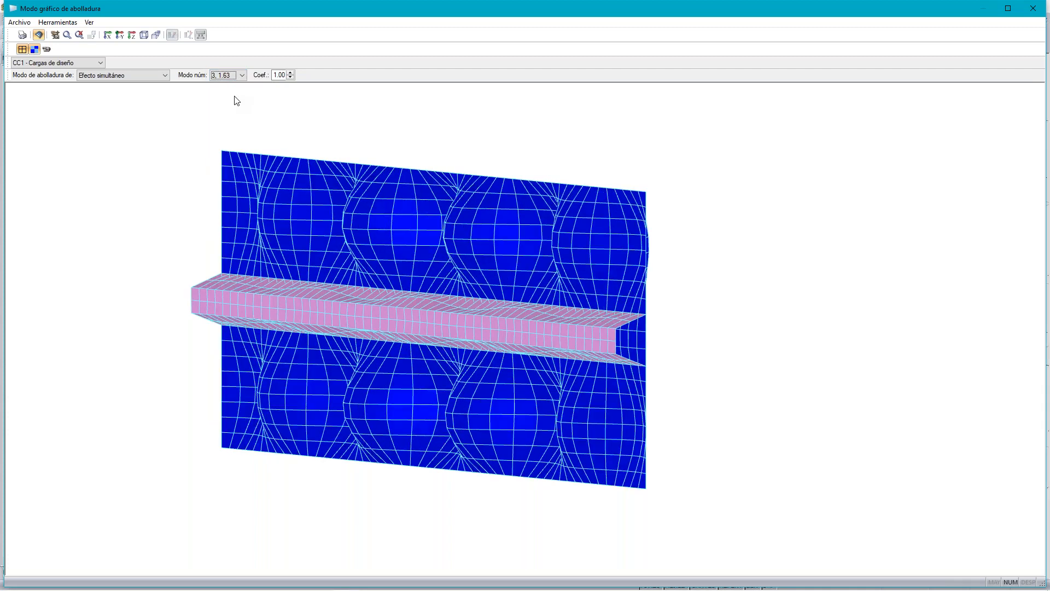
Examine the remaining buckling mode shapes one after another up to mode 17, comparing modes 16 and 17
{"action": "key", "text": "Down"}
{"action": "key", "text": "Down"}
{"action": "key", "text": "Down"}
{"action": "key", "text": "Down"}
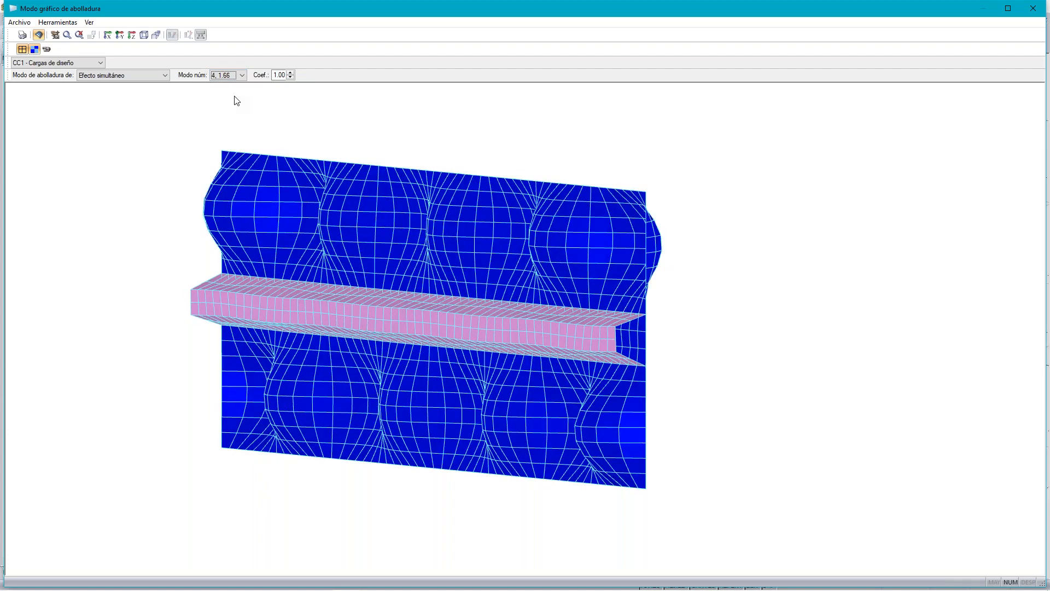
{"action": "key", "text": "Down"}
{"action": "key", "text": "Down"}
{"action": "key", "text": "Down"}
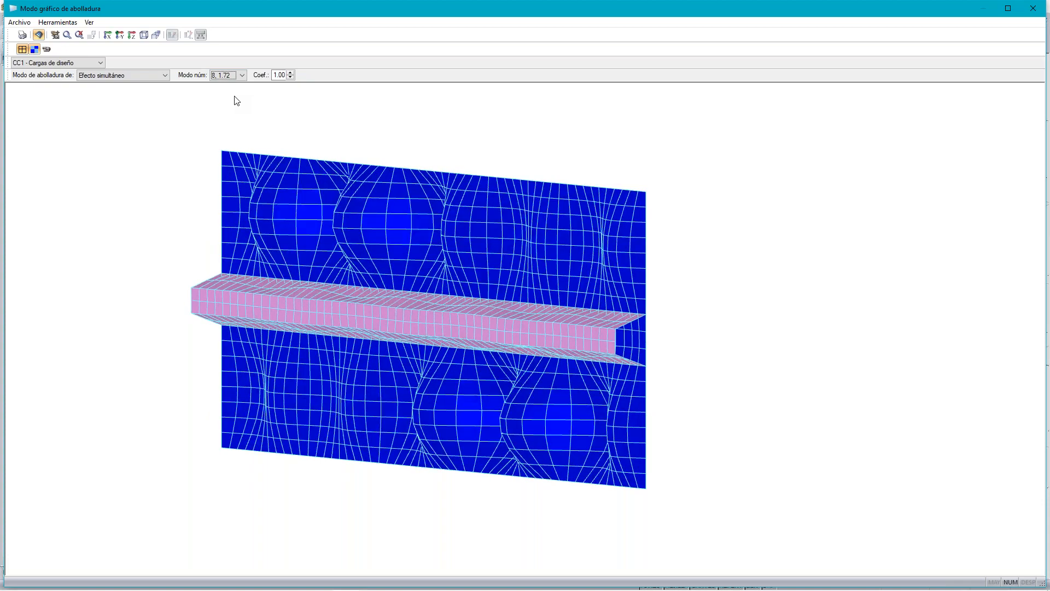
{"action": "key", "text": "Down"}
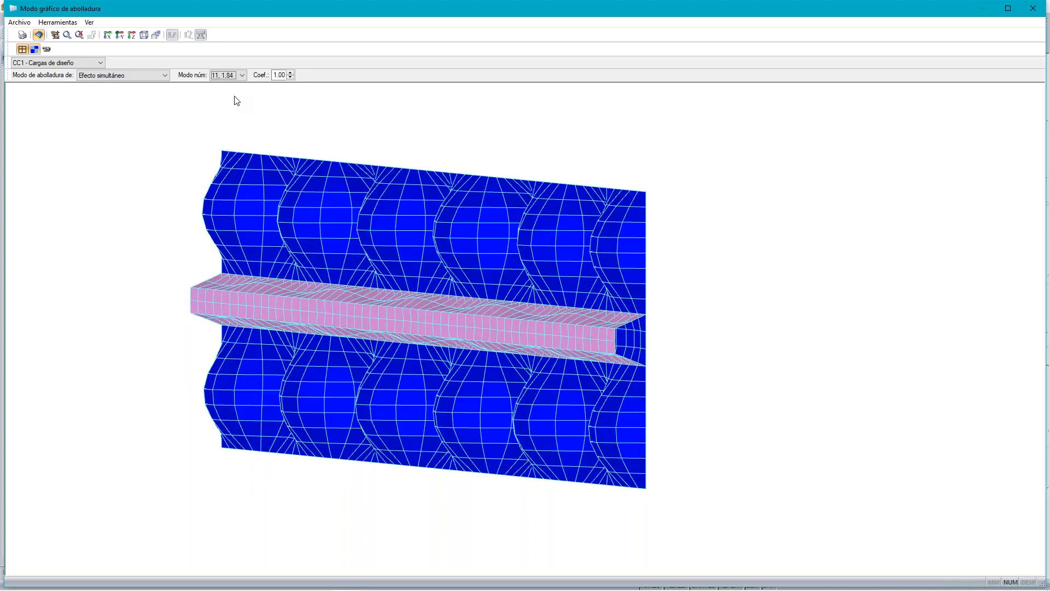
{"action": "key", "text": "Down"}
{"action": "key", "text": "Down"}
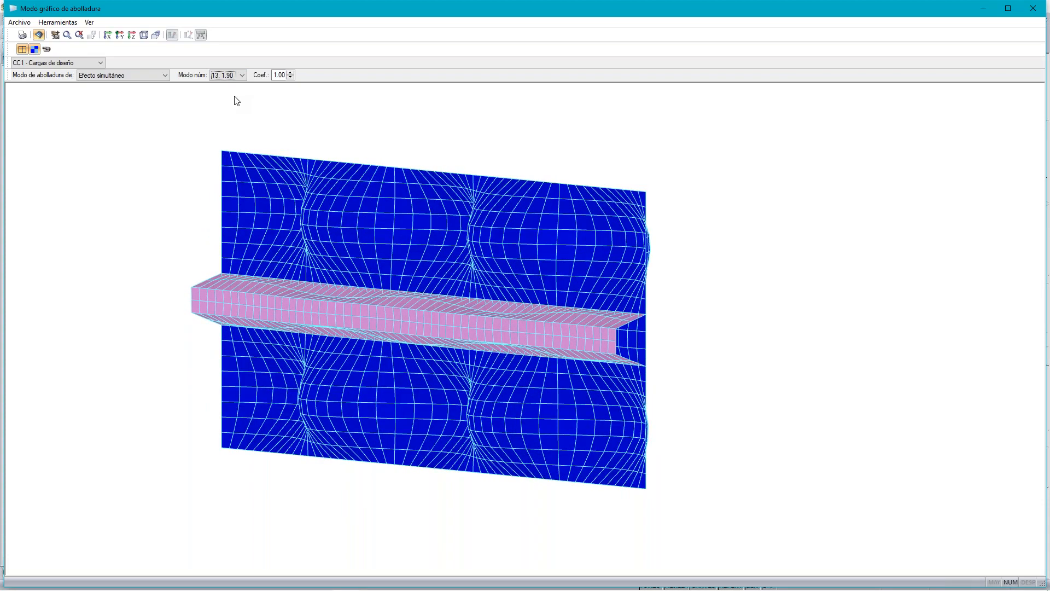
{"action": "key", "text": "Down"}
{"action": "key", "text": "Down"}
{"action": "key", "text": "Down"}
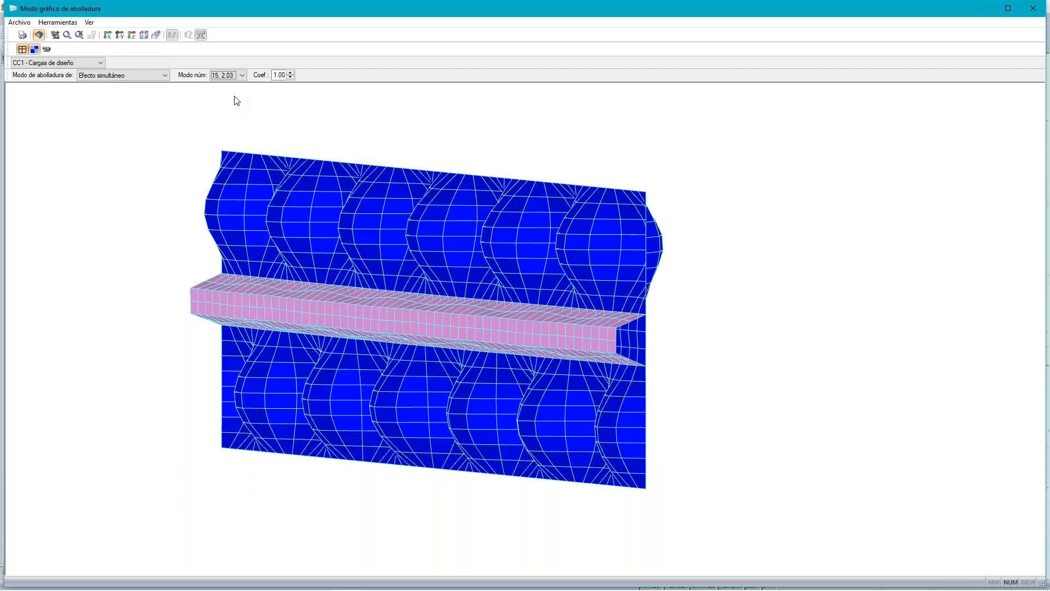
{"action": "key", "text": "Down"}
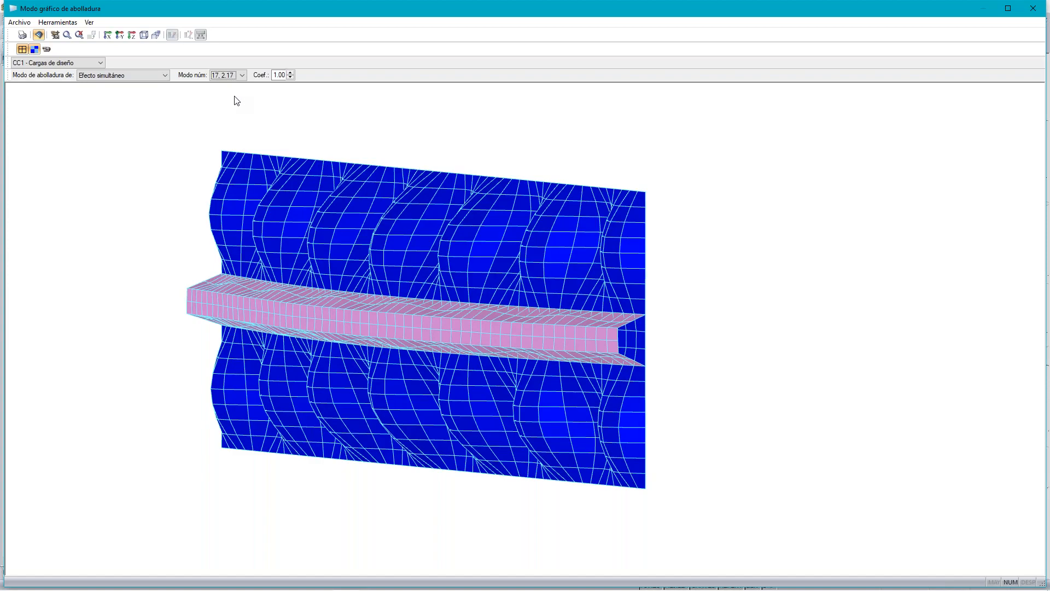
{"action": "key", "text": "Up"}
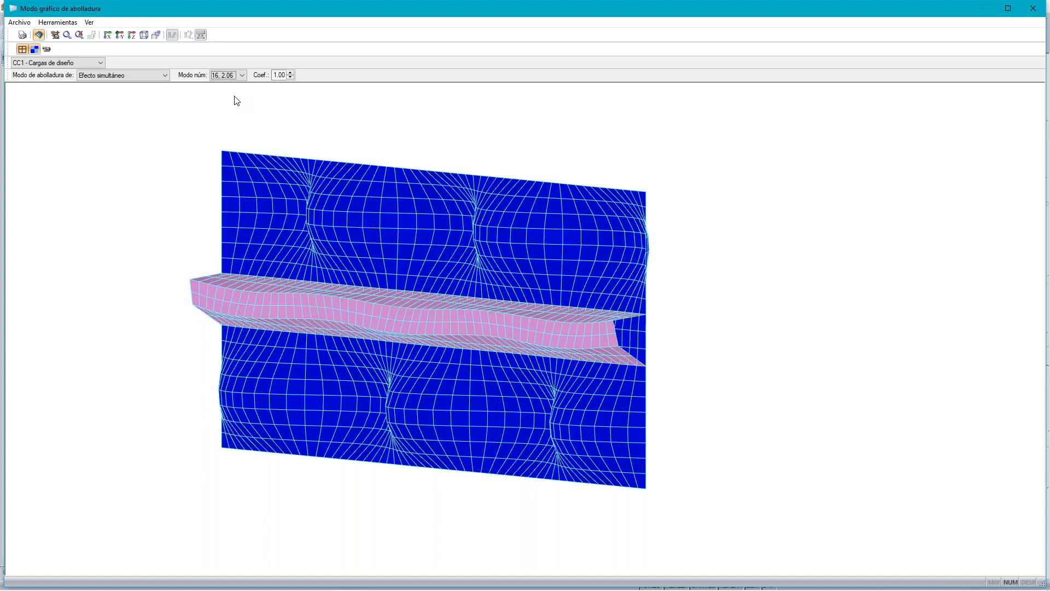
{"action": "key", "text": "Down"}
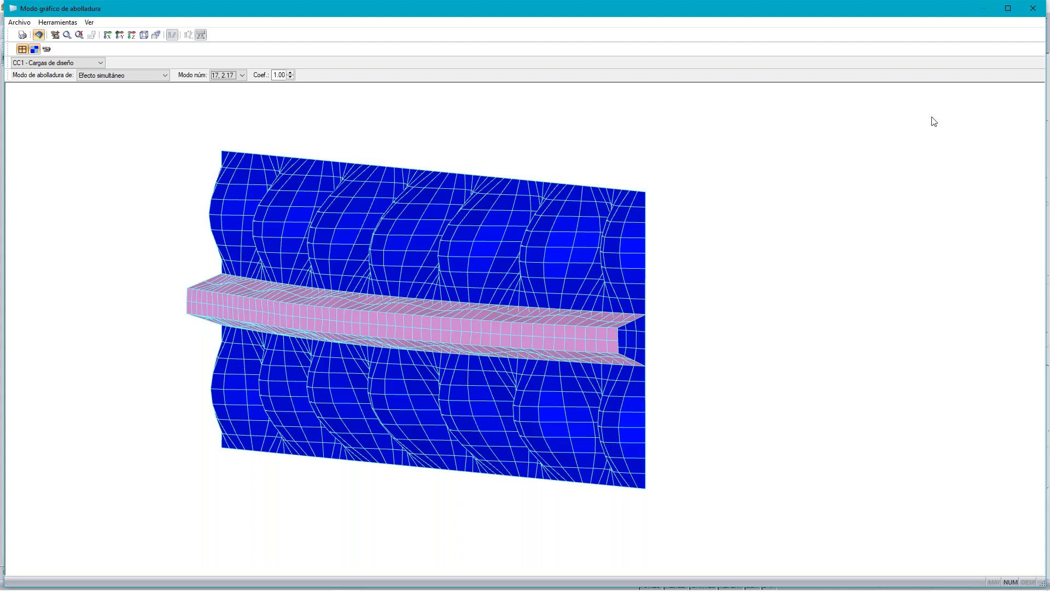
Close the buckling mode graphic and check the stress ratio of eigenvalue 17 and the enlarged panel preview
{"action": "left_click", "coordinate": [1033, 8]}
{"action": "scroll", "coordinate": [392, 213], "scroll_direction": "down", "scroll_amount": 2}
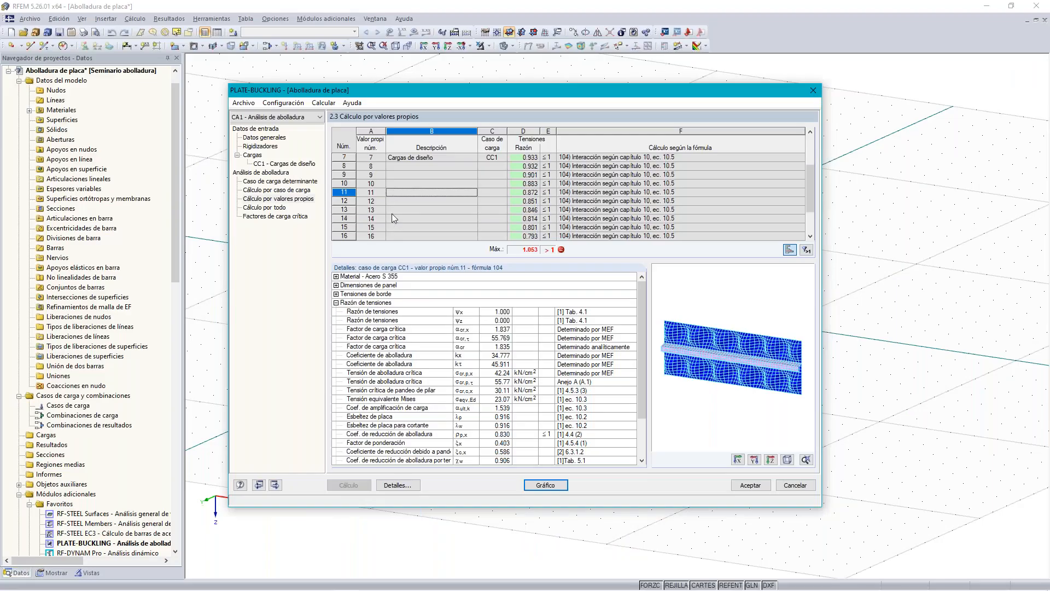
{"action": "left_click", "coordinate": [504, 215]}
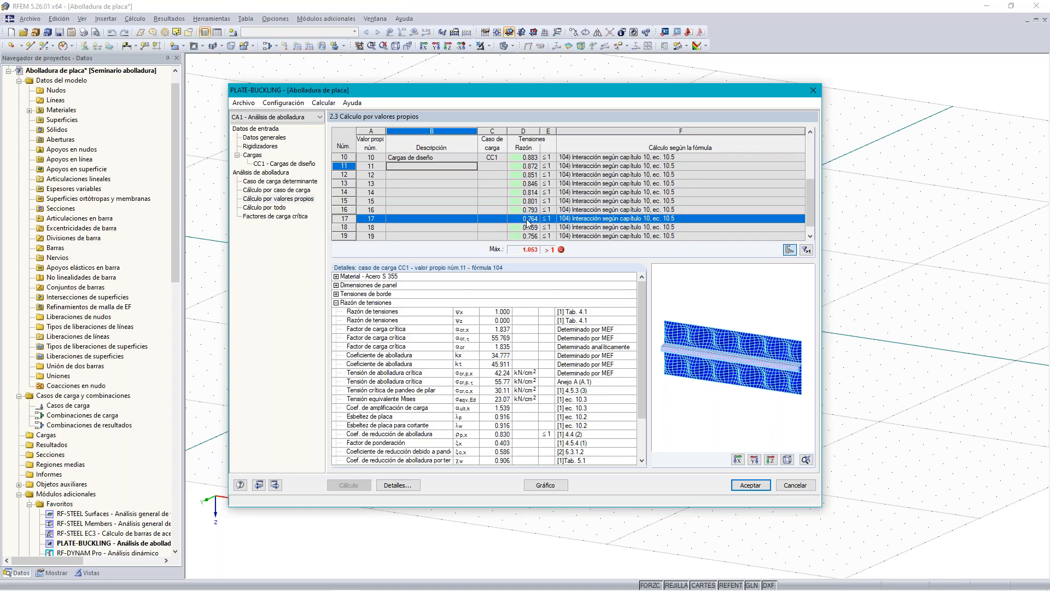
{"action": "scroll", "coordinate": [731, 343], "scroll_direction": "up", "scroll_amount": 2}
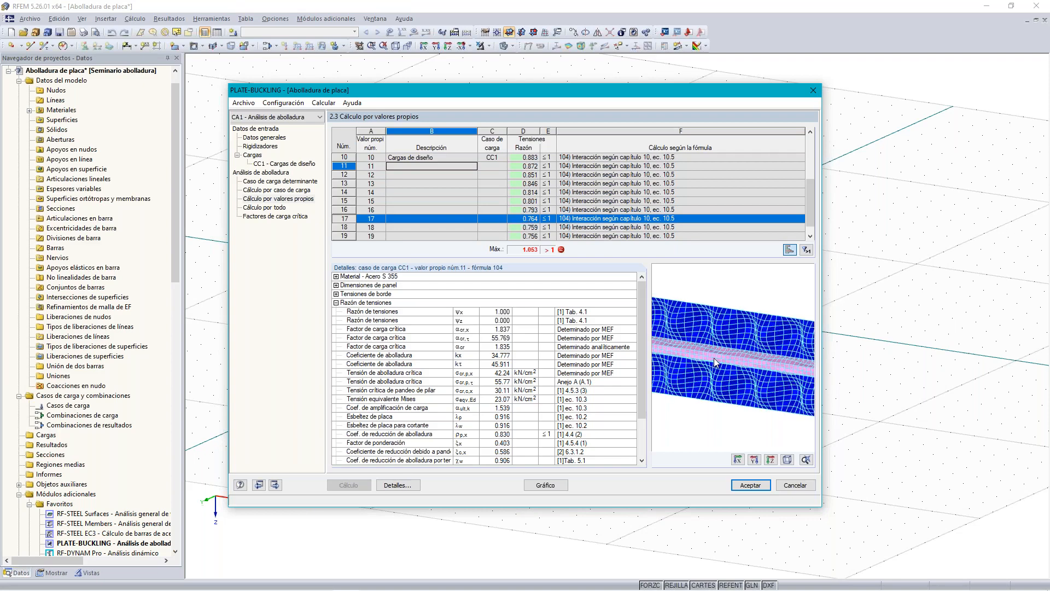
{"action": "mouse_move", "coordinate": [731, 343]}
{"action": "middle_mouse_down", "text": "ctrl"}
{"action": "mouse_move", "coordinate": [757, 336]}
{"action": "mouse_move", "coordinate": [683, 337]}
{"action": "mouse_move", "coordinate": [724, 350]}
{"action": "middle_mouse_up", "text": "ctrl"}
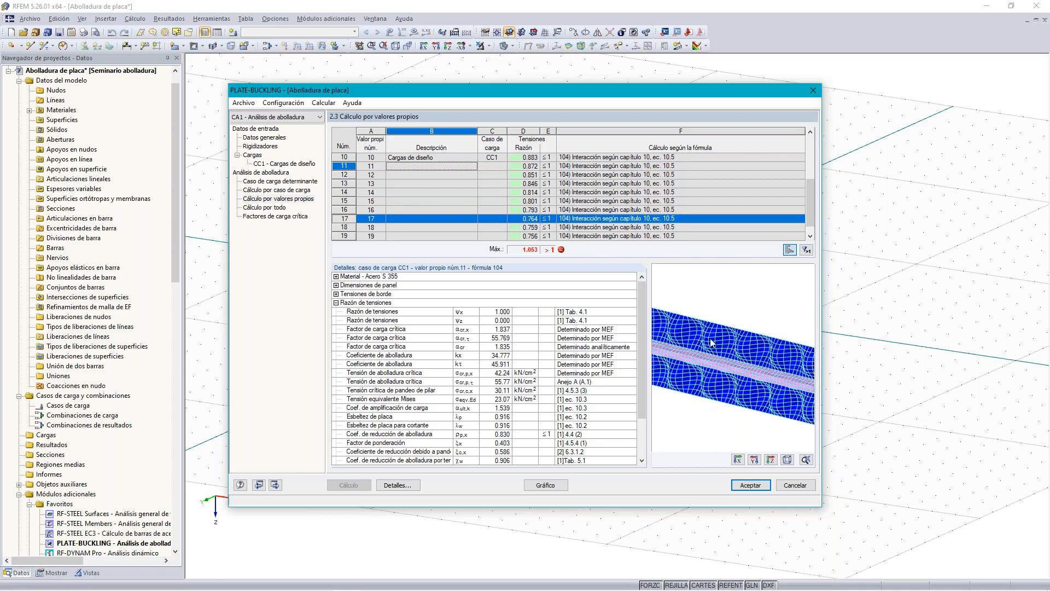
Save the file with the current buckling analysis results
{"action": "left_click", "coordinate": [244, 103]}
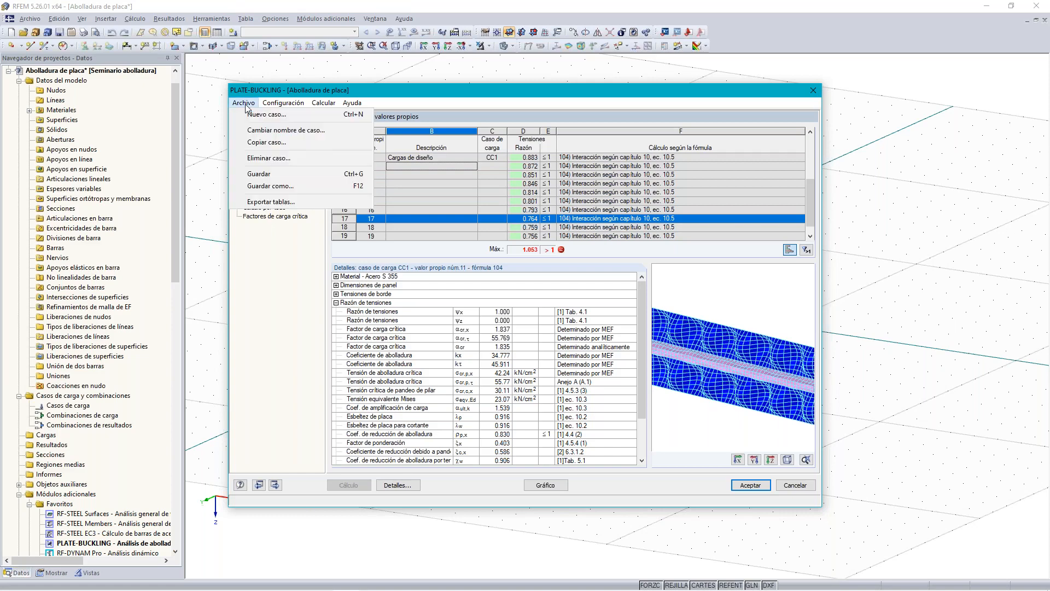
{"action": "left_click", "coordinate": [260, 173]}
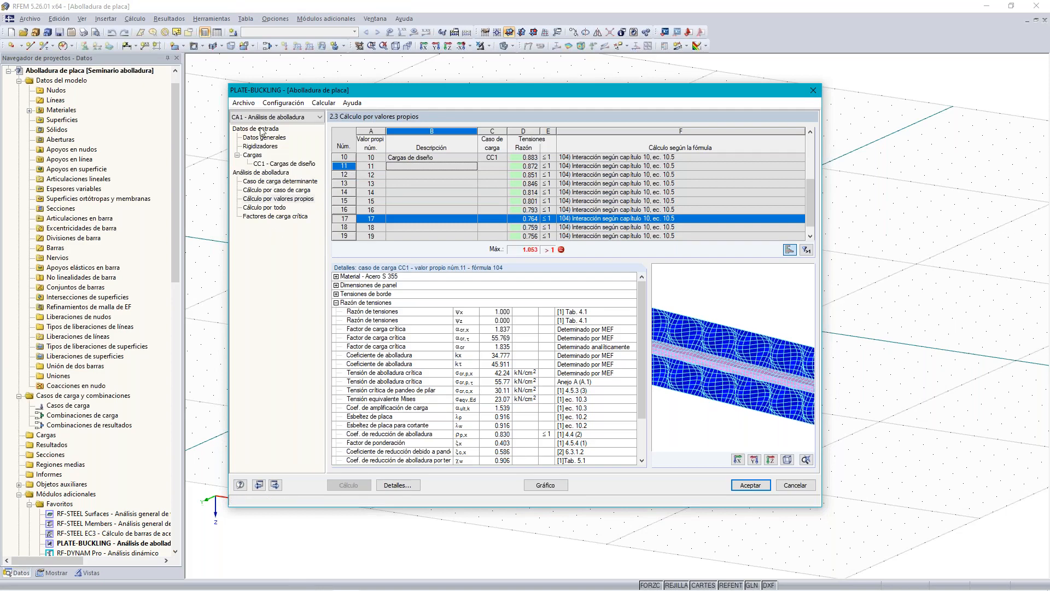
{"action": "left_click", "coordinate": [247, 103]}
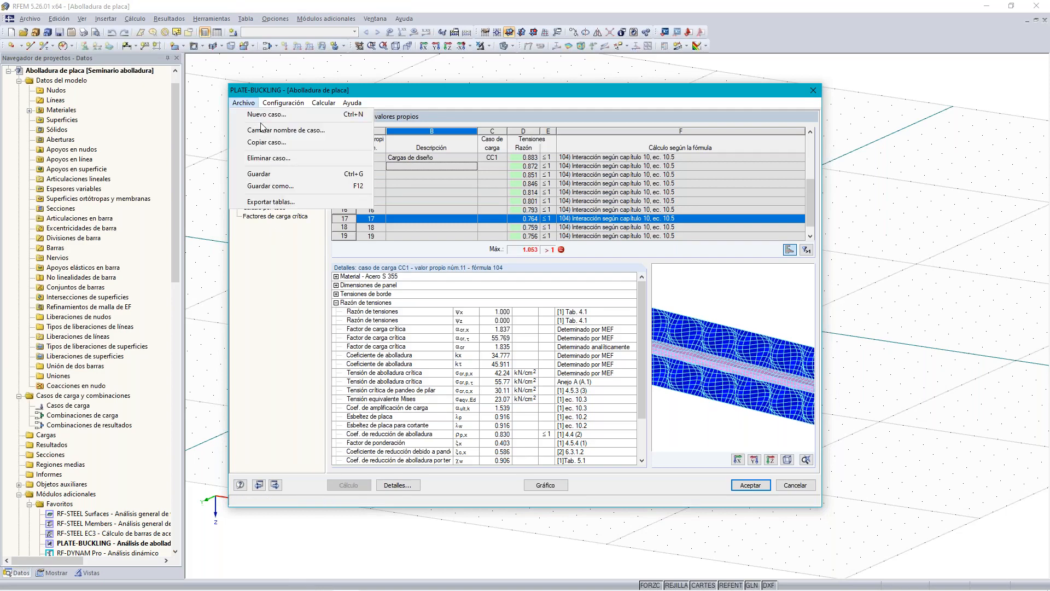
{"action": "left_click", "coordinate": [271, 186]}
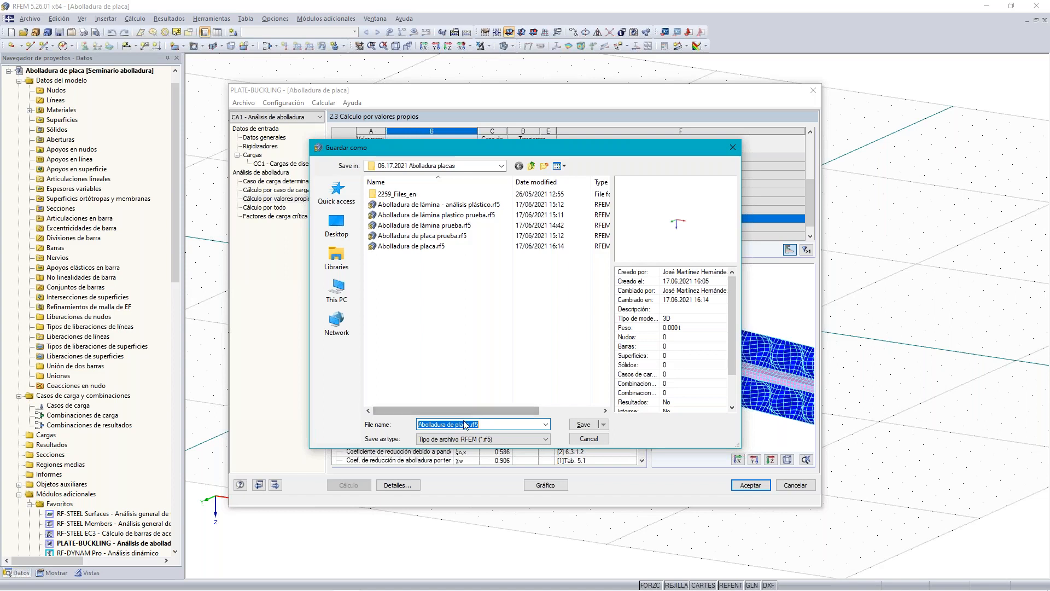
{"action": "left_click", "coordinate": [575, 441]}
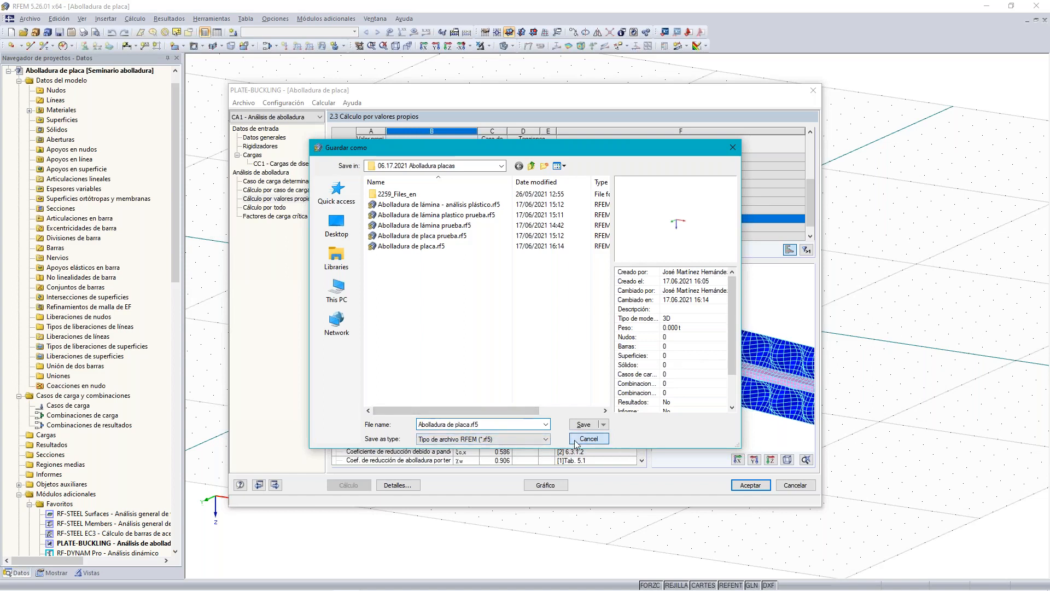
Rename analysis case CA1 as "Análisis panel completo"
{"action": "left_click", "coordinate": [244, 103]}
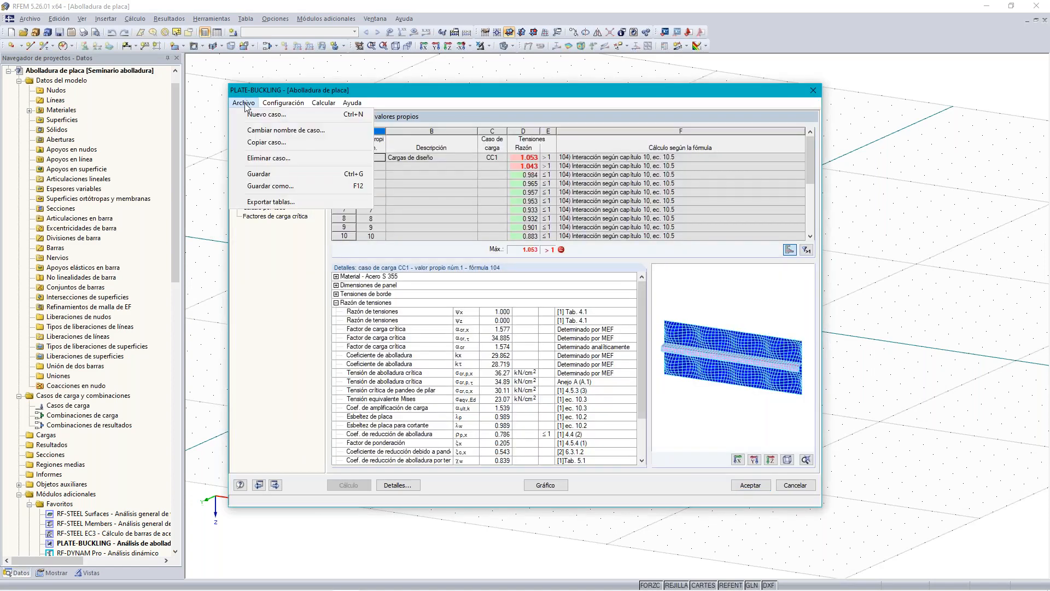
{"action": "left_click", "coordinate": [286, 130]}
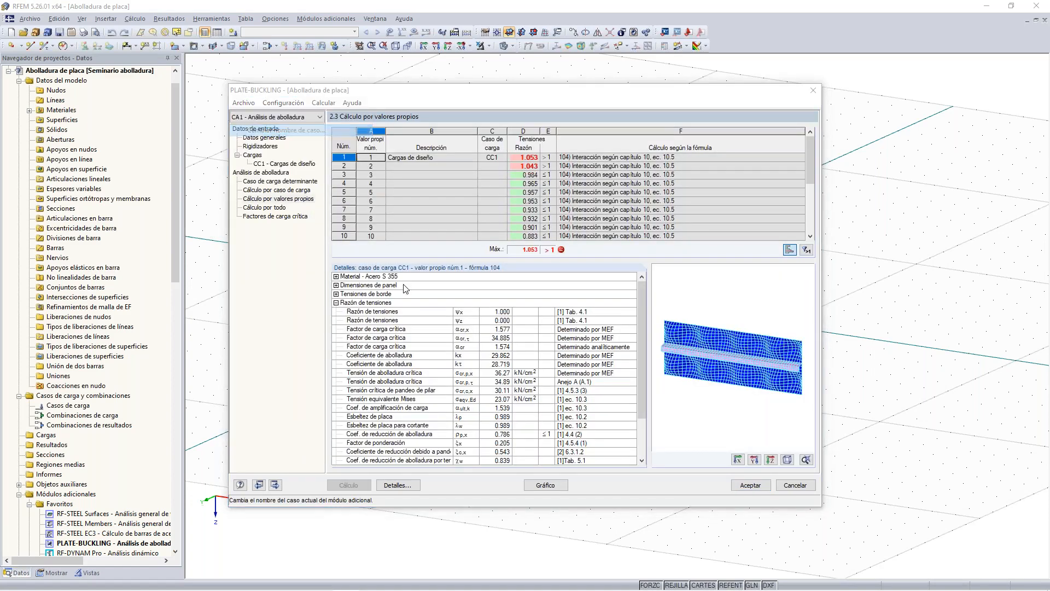
{"action": "left_click", "coordinate": [532, 295]}
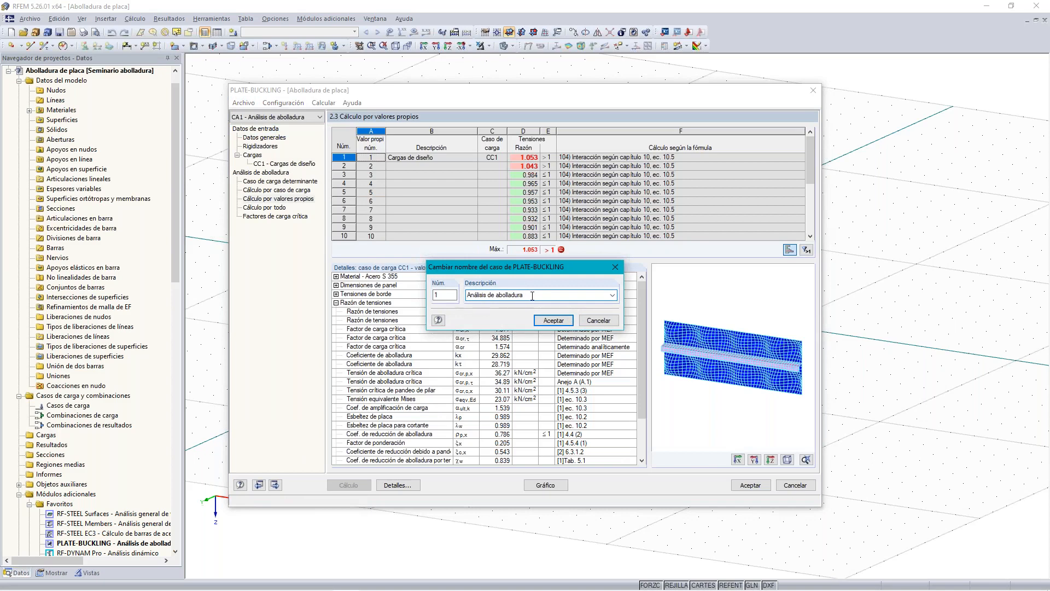
{"action": "type", "text": "panel"}
{"action": "key", "text": "BackSpace"}
{"action": "key", "text": "BackSpace"}
{"action": "key", "text": "BackSpace"}
{"action": "key", "text": "BackSpace"}
{"action": "key", "text": "BackSpace"}
{"action": "key", "text": "BackSpace"}
{"action": "key", "text": "BackSpace"}
{"action": "key", "text": "BackSpace"}
{"action": "key", "text": "BackSpace"}
{"action": "key", "text": "BackSpace"}
{"action": "key", "text": "BackSpace"}
{"action": "key", "text": "BackSpace"}
{"action": "key", "text": "BackSpace"}
{"action": "key", "text": "BackSpace"}
{"action": "key", "text": "BackSpace"}
{"action": "key", "text": "BackSpace"}
{"action": "key", "text": "BackSpace"}
{"action": "key", "text": "BackSpace"}
{"action": "type", "text": "panel completo"}
{"action": "left_click", "coordinate": [542, 321]}
Copy case CA1 to a new case 2 described as "Análisis panel simple", saving the changes in CA1
{"action": "left_click", "coordinate": [244, 104]}
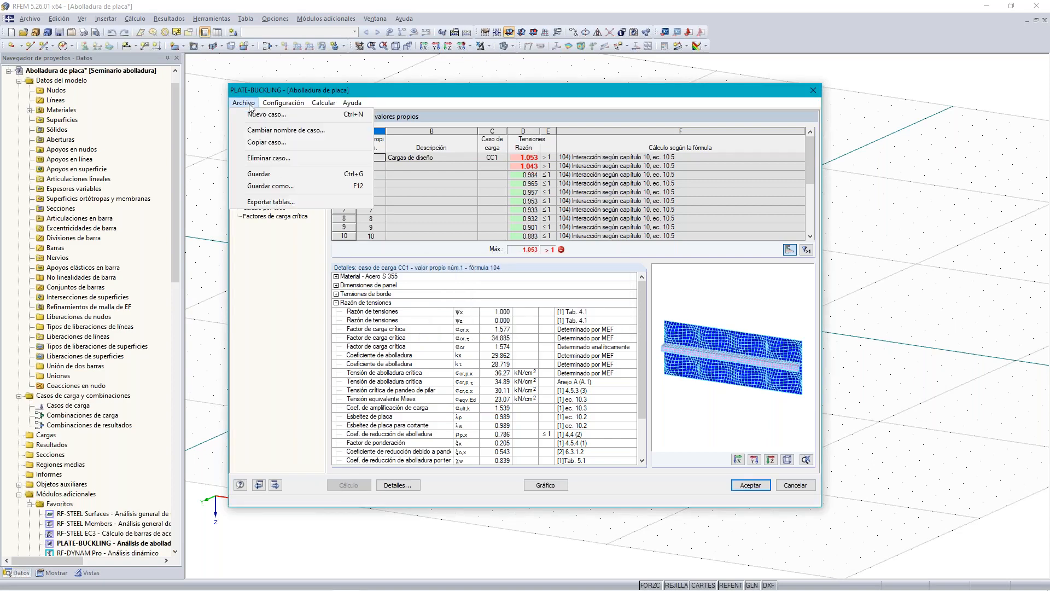
{"action": "left_click", "coordinate": [267, 142]}
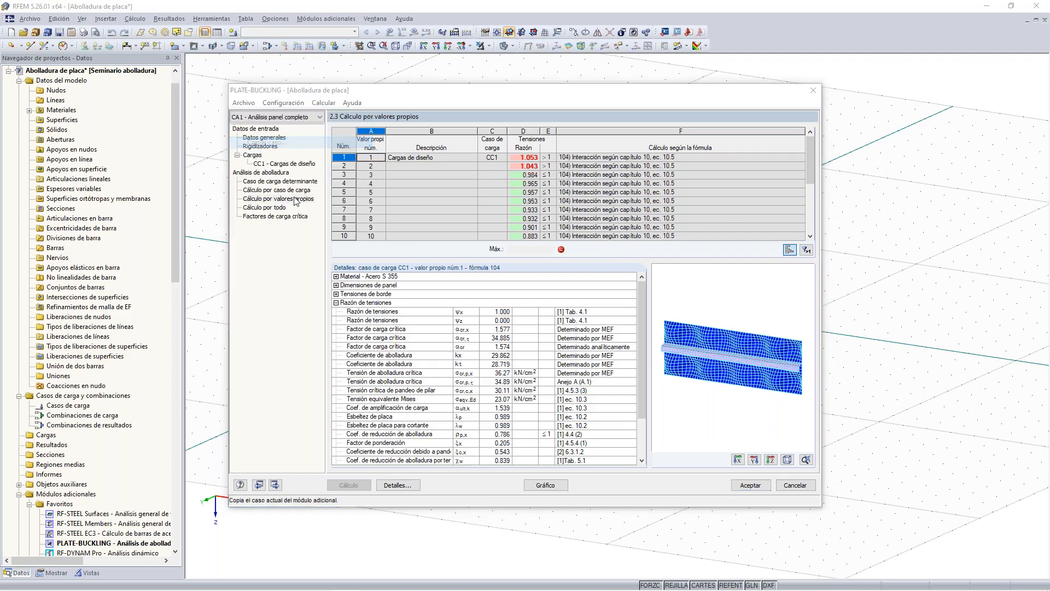
{"action": "left_click", "coordinate": [525, 315]}
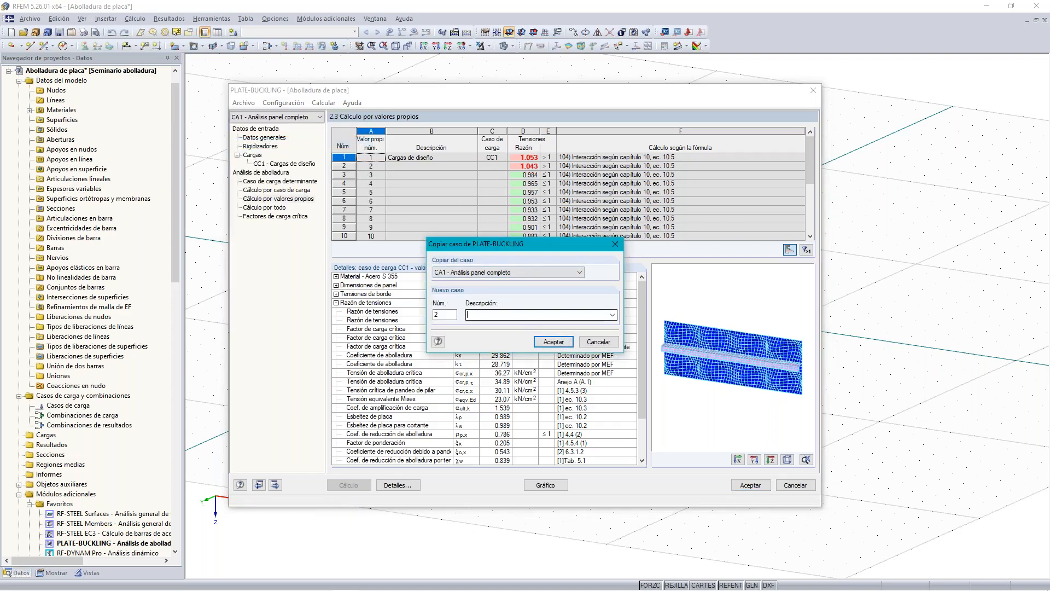
{"action": "type", "text": "Análisis pn"}
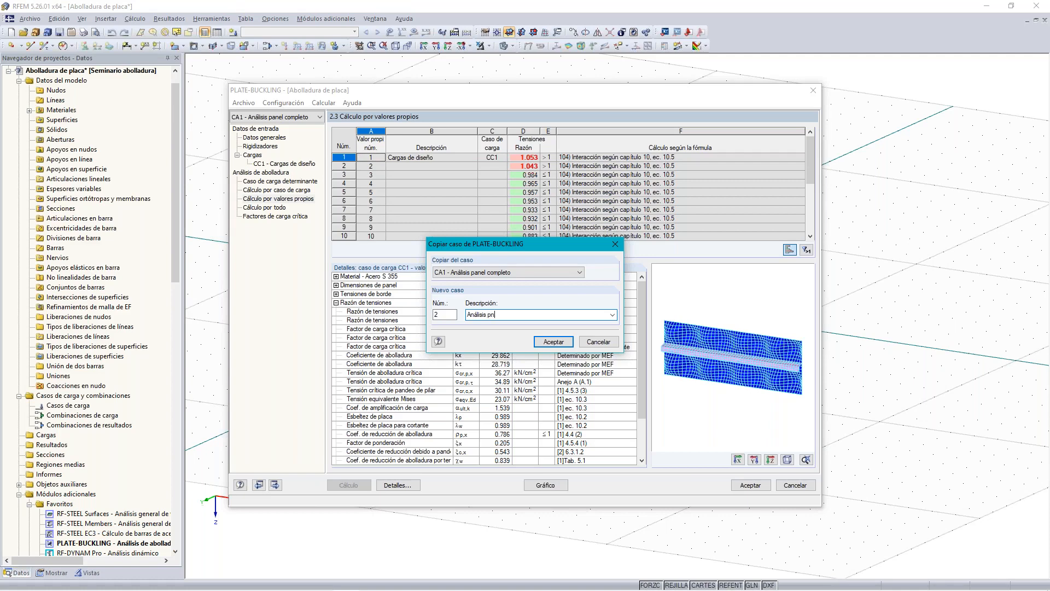
{"action": "key", "text": "BackSpace"}
{"action": "type", "text": "anel singular"}
{"action": "key", "text": "BackSpace"}
{"action": "key", "text": "BackSpace"}
{"action": "type", "text": "mopkle"}
{"action": "key", "text": "BackSpace"}
{"action": "key", "text": "BackSpace"}
{"action": "left_click", "coordinate": [553, 342]}
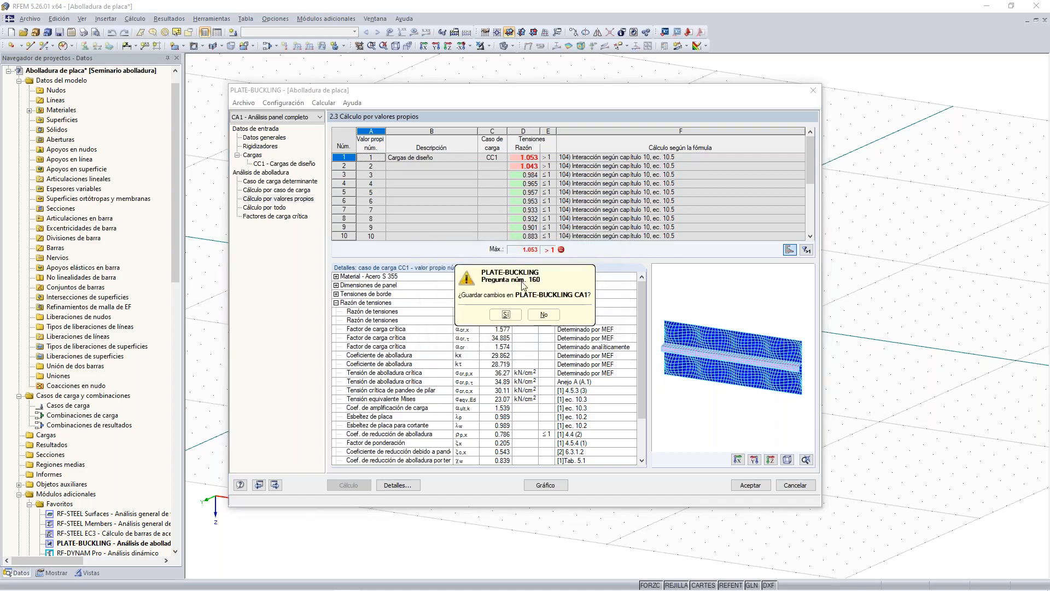
{"action": "left_click", "coordinate": [506, 314]}
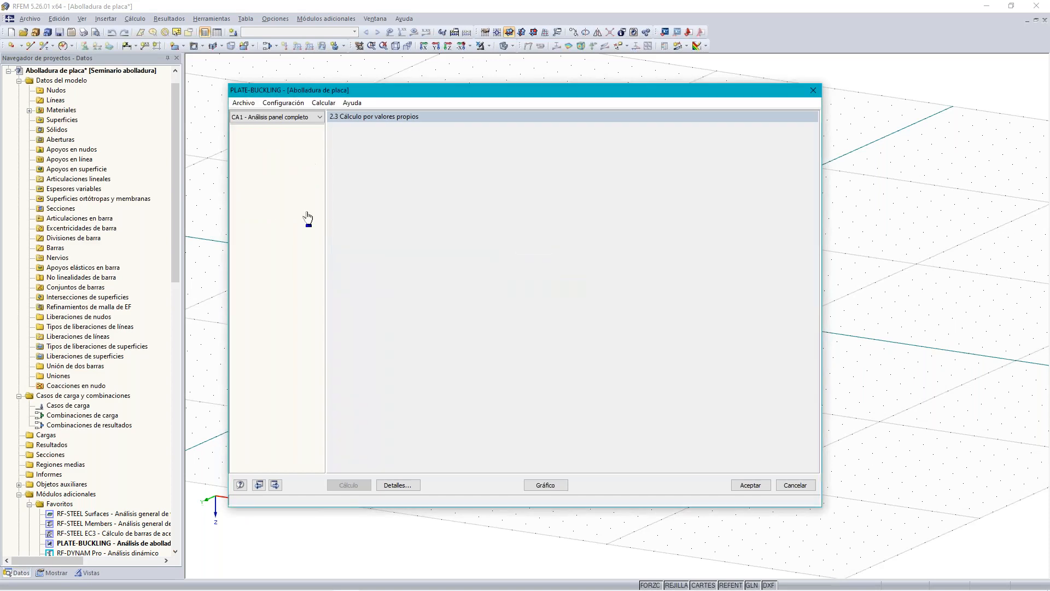
Set the panel side b to 72.5 cm in the general data of case CA2
{"action": "left_click", "coordinate": [282, 139]}
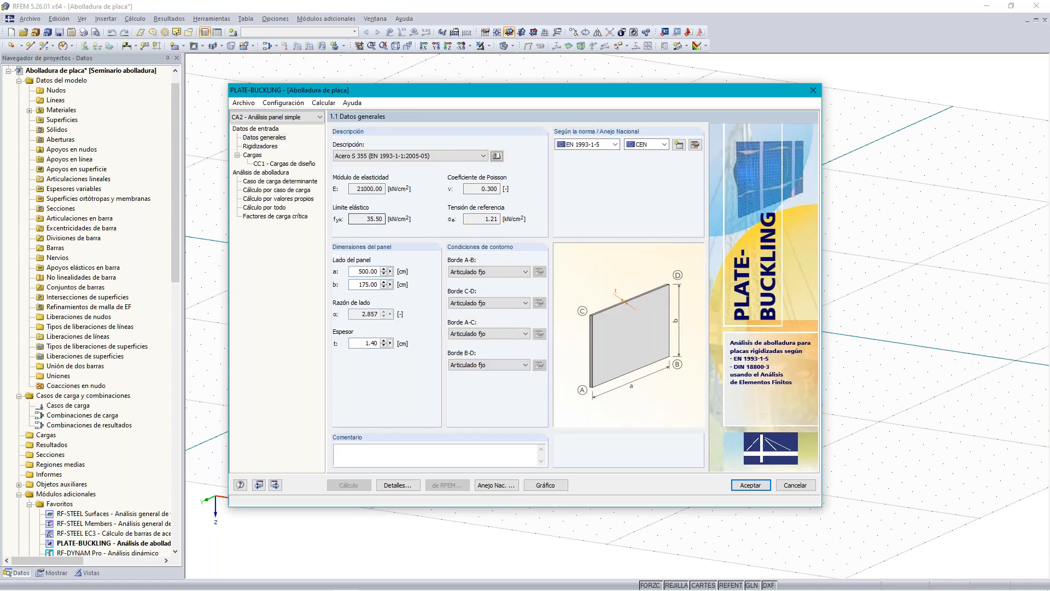
{"action": "double_click", "coordinate": [385, 286]}
{"action": "type", "text": "72.5"}
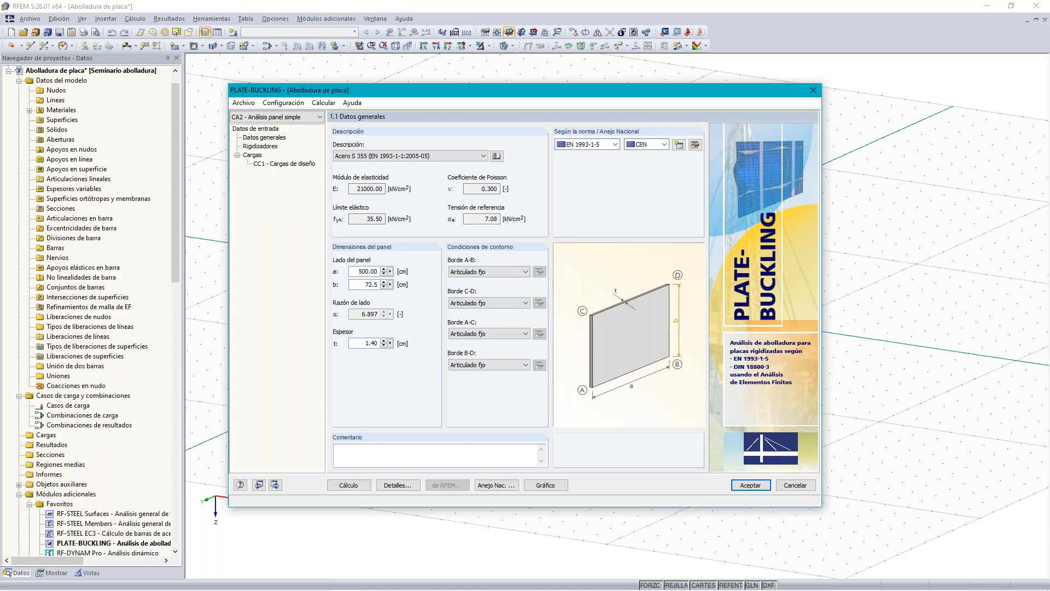
{"action": "left_click", "coordinate": [364, 344]}
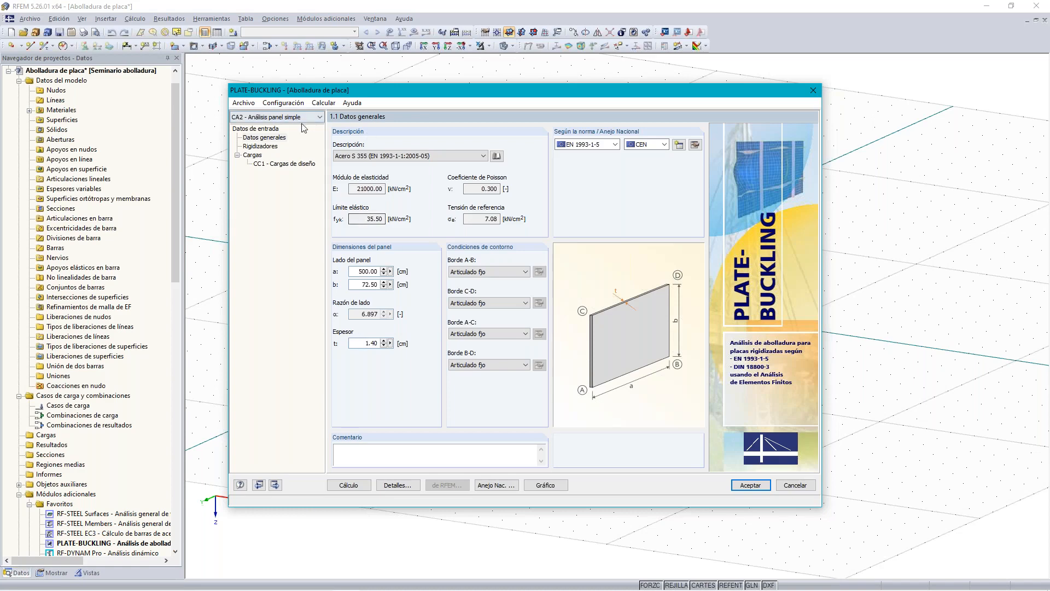
Delete the longitudinal trapezoidal stiffener from case CA2
{"action": "left_click", "coordinate": [276, 147]}
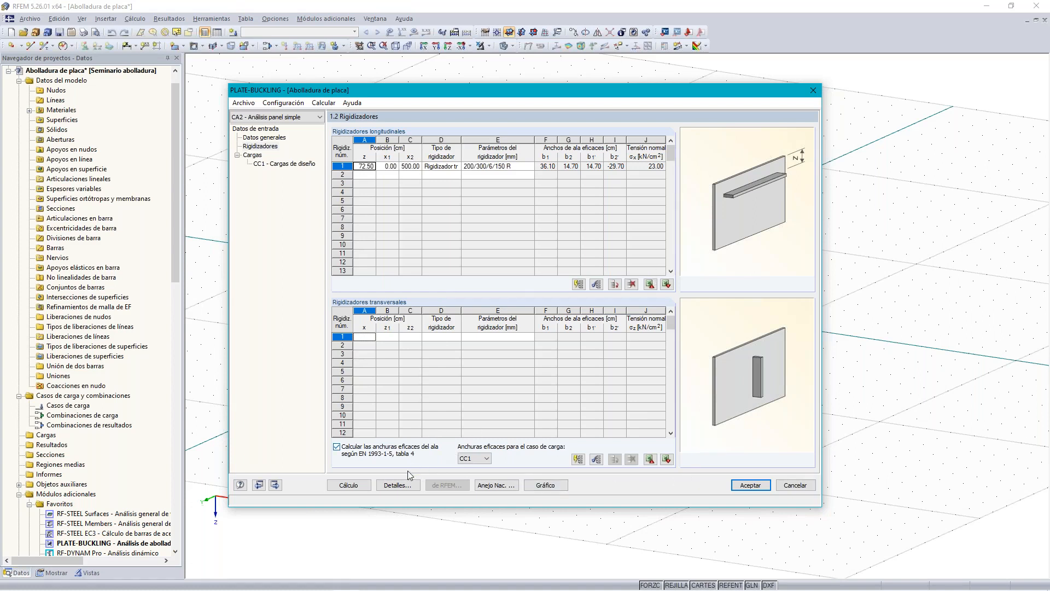
{"action": "left_click", "coordinate": [546, 485]}
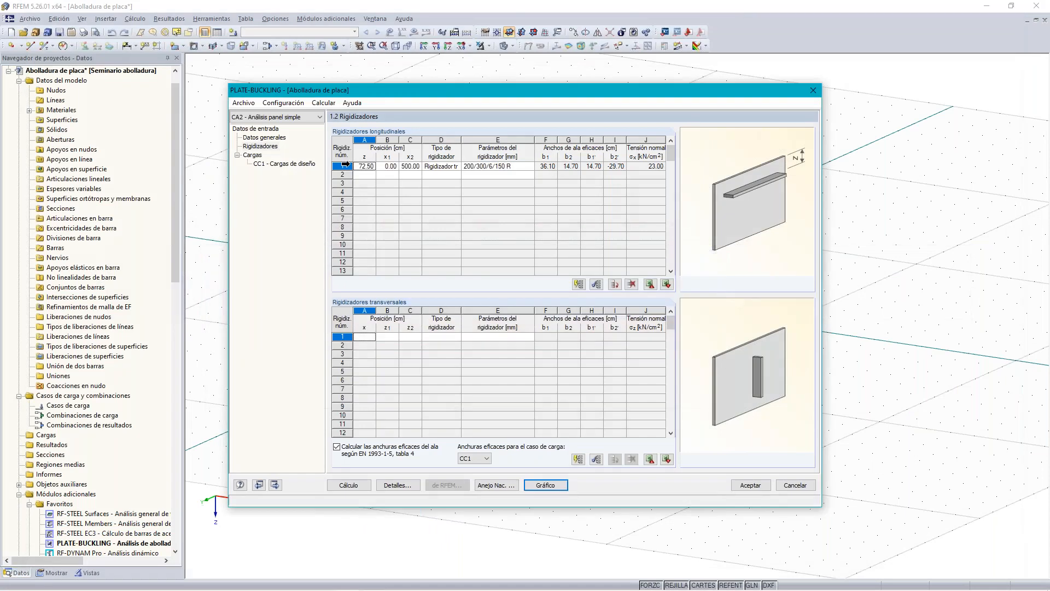
{"action": "left_click", "coordinate": [343, 165]}
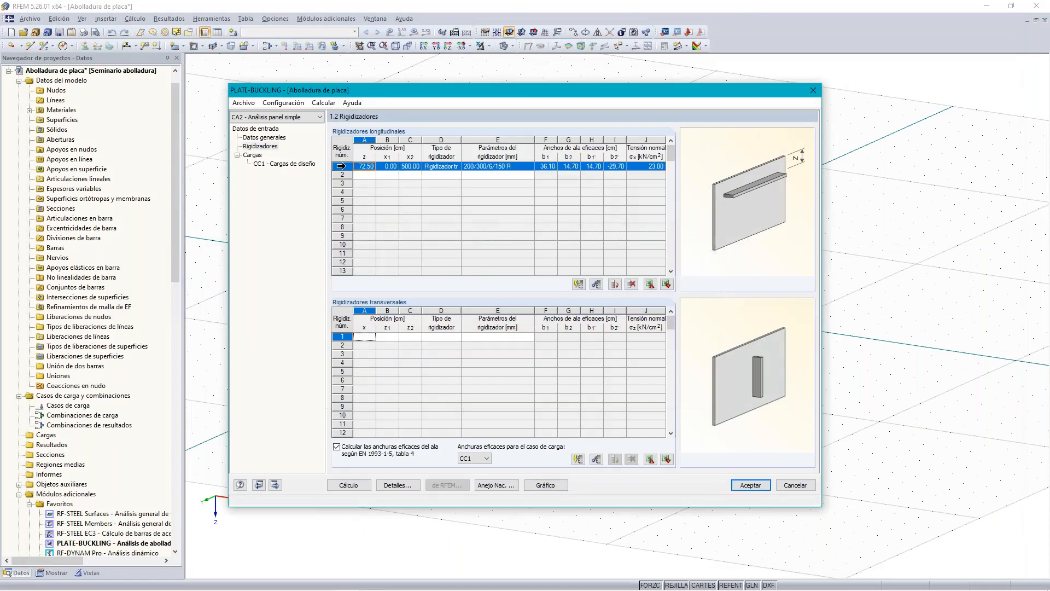
{"action": "right_click", "coordinate": [359, 167]}
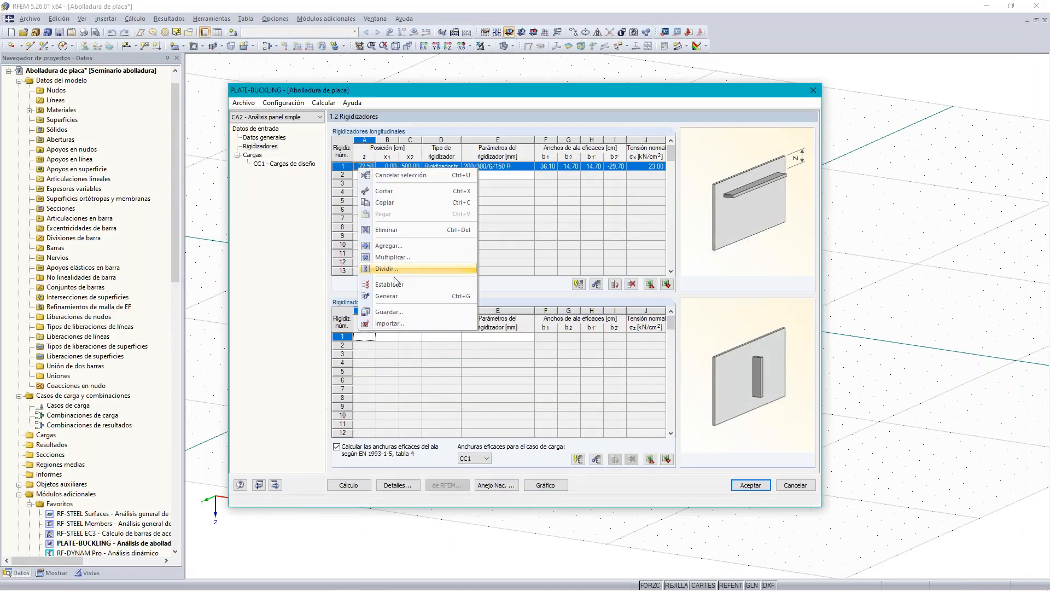
{"action": "left_click", "coordinate": [416, 230]}
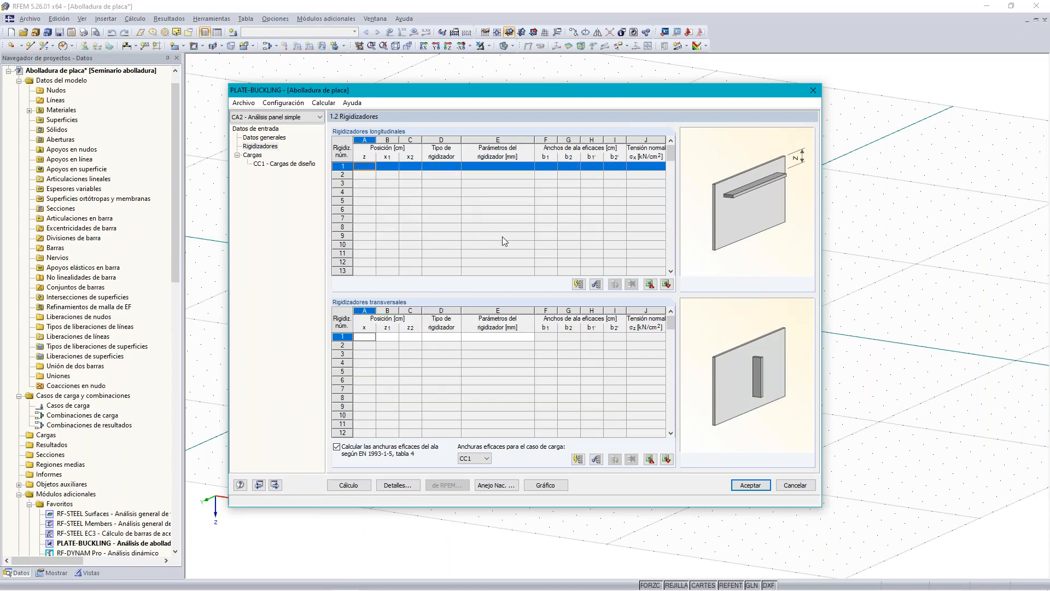
{"action": "left_click", "coordinate": [449, 201]}
Check the boundary stresses of load case CC1 "Cargas de diseño" and calculate case CA2
{"action": "left_click", "coordinate": [279, 164]}
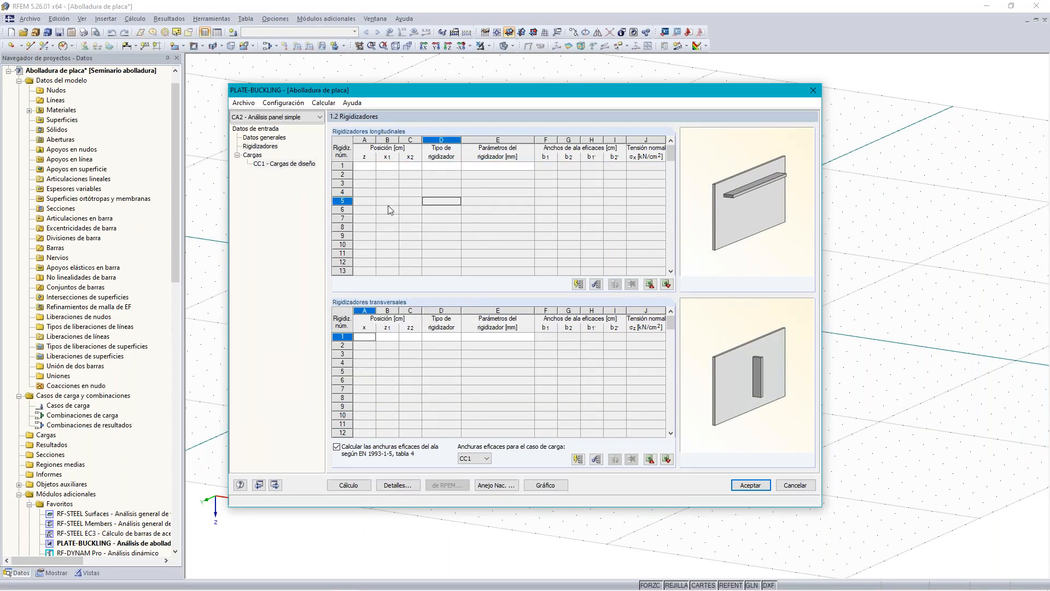
{"action": "left_click", "coordinate": [312, 164]}
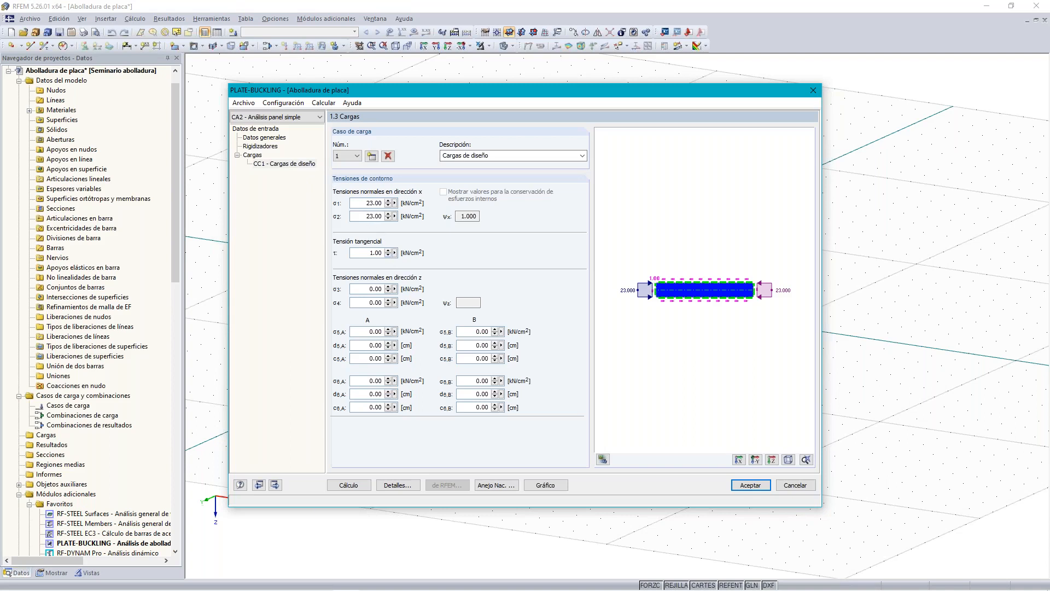
{"action": "left_click", "coordinate": [364, 486]}
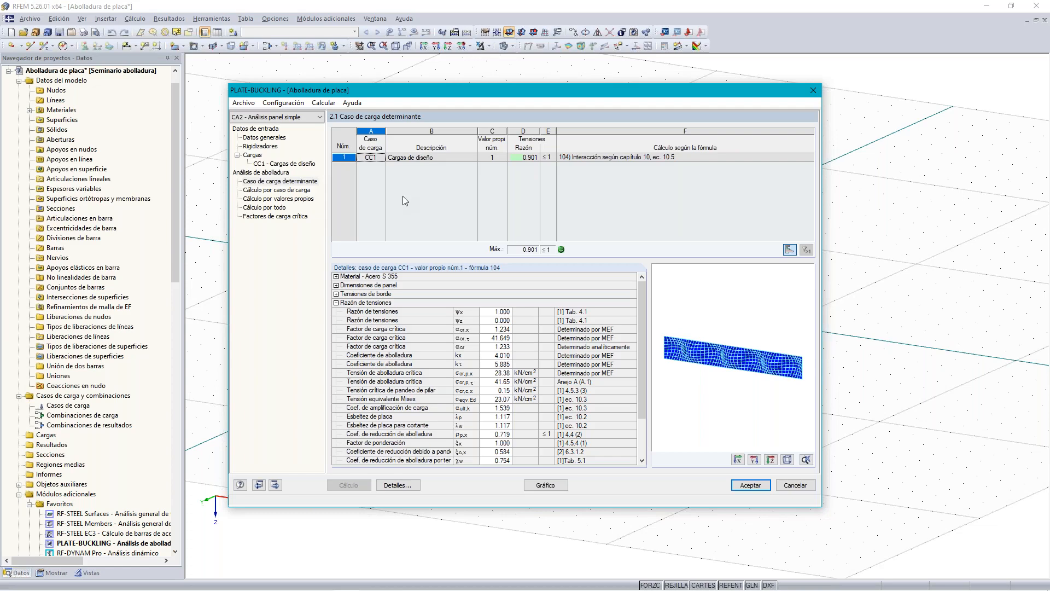
Switch to case CA1 "Análisis panel completo", saving the changes in CA2, and inspect its governing load case and deformed panel preview
{"action": "left_click", "coordinate": [298, 117]}
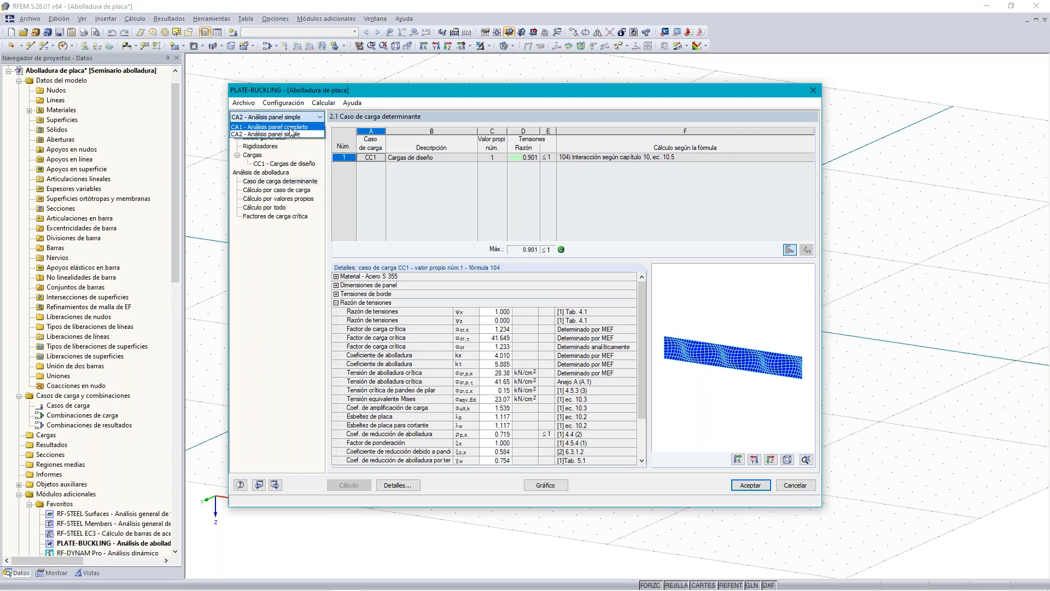
{"action": "left_click", "coordinate": [291, 126]}
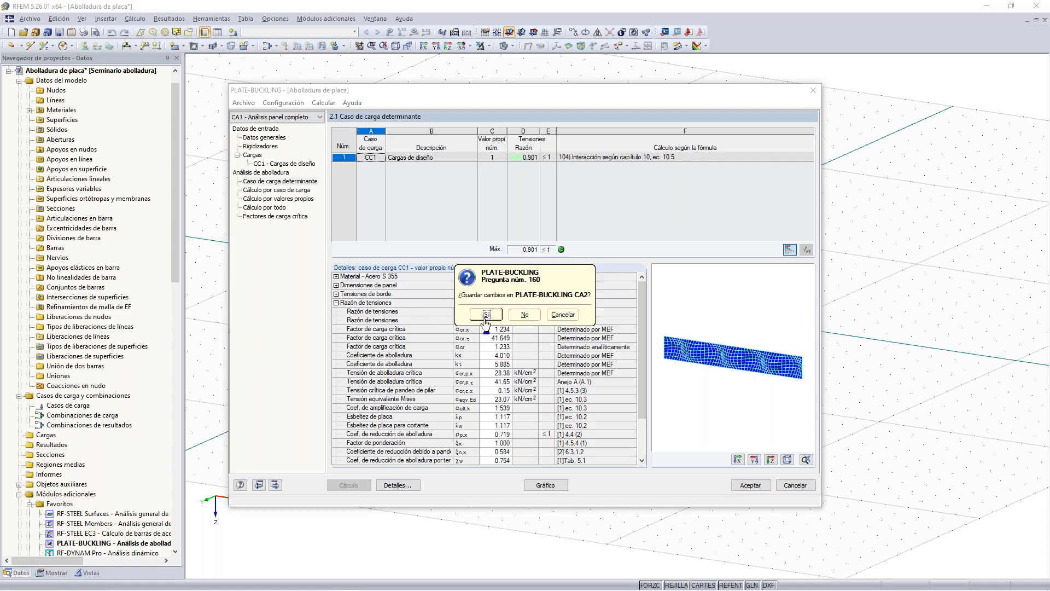
{"action": "left_click", "coordinate": [486, 315]}
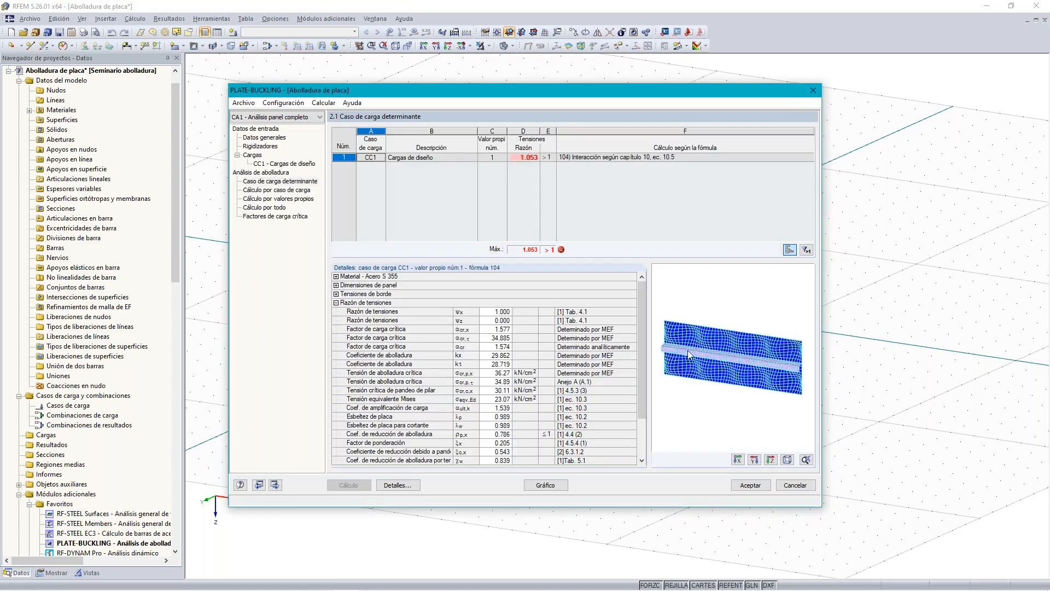
{"action": "mouse_move", "coordinate": [731, 328]}
{"action": "middle_mouse_down", "text": "ctrl"}
{"action": "mouse_move", "coordinate": [742, 345]}
{"action": "mouse_move", "coordinate": [737, 314]}
{"action": "middle_mouse_up", "text": "ctrl"}
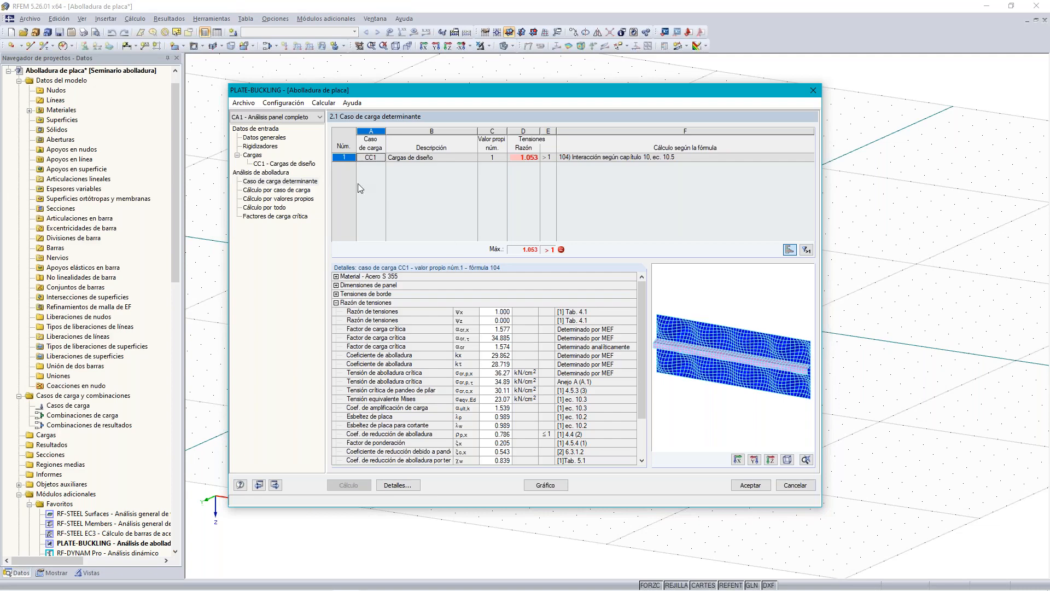
Copy case CA1 to a new case 3 described as "Anexo A"
{"action": "left_click", "coordinate": [243, 104]}
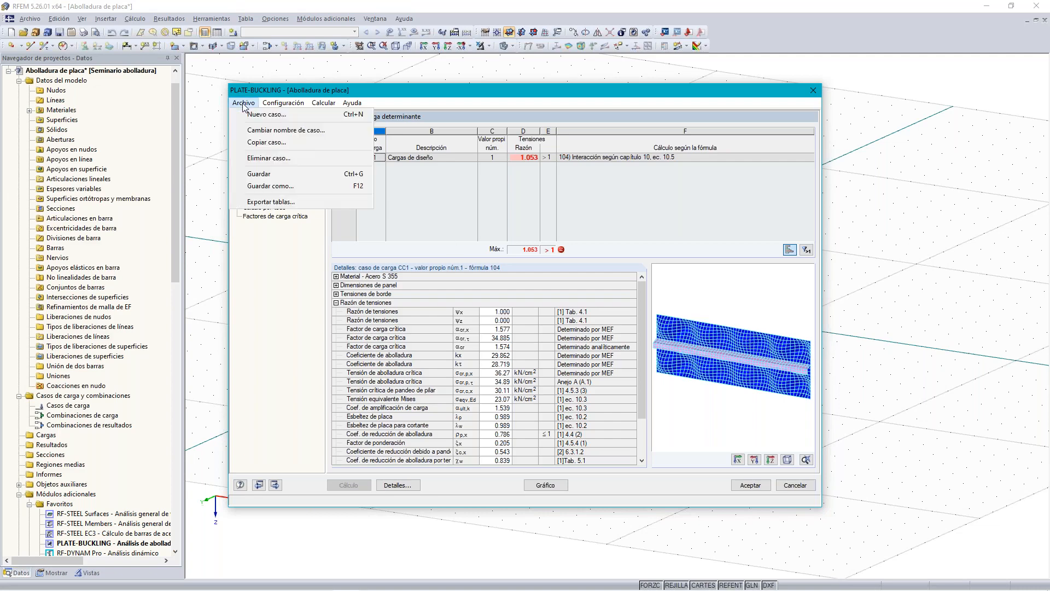
{"action": "left_click", "coordinate": [268, 143]}
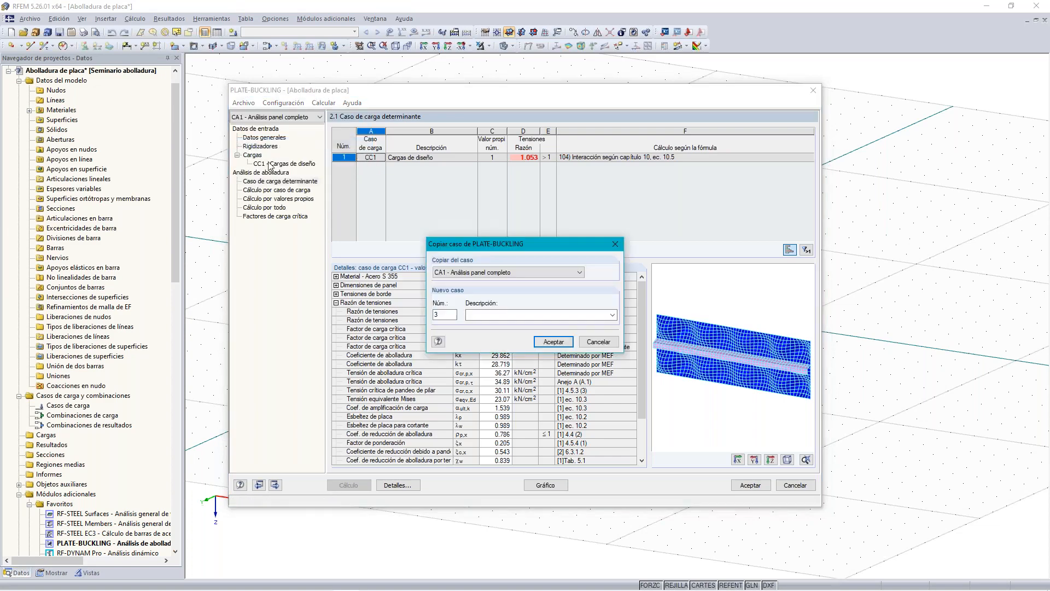
{"action": "left_click", "coordinate": [470, 317]}
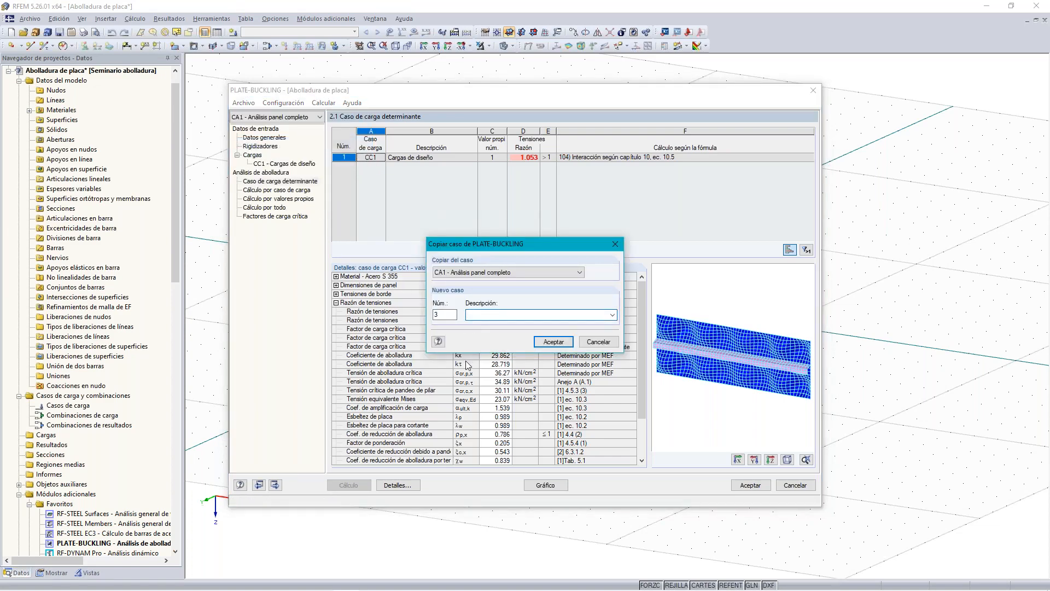
{"action": "type", "text": "Anexo A"}
{"action": "left_click", "coordinate": [550, 342]}
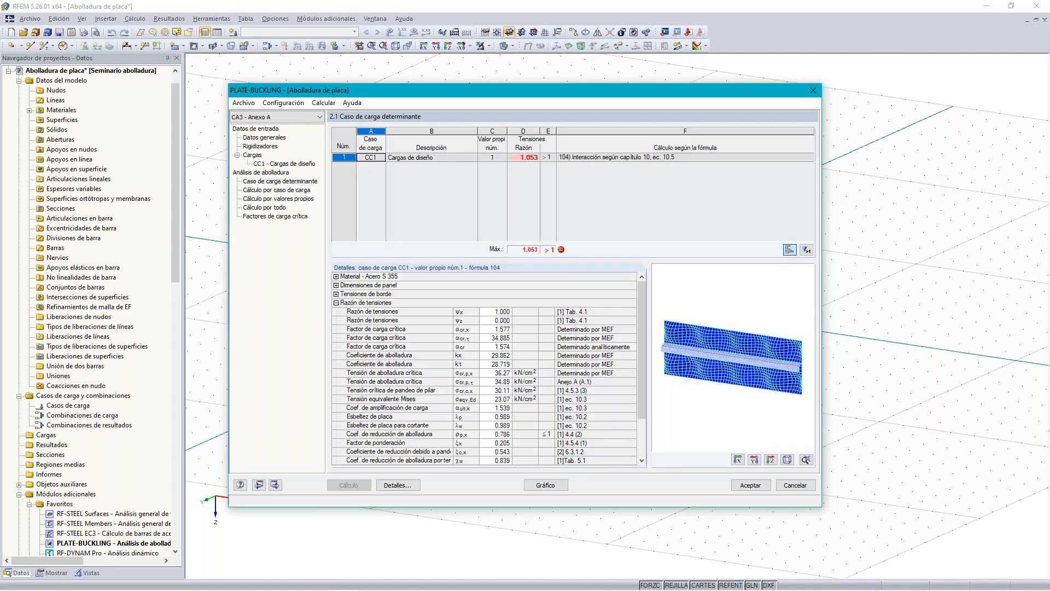
Review the general data, stiffeners and CC1 "Cargas de diseño" loads of case CA3 "Anexo A"
{"action": "left_click", "coordinate": [273, 139]}
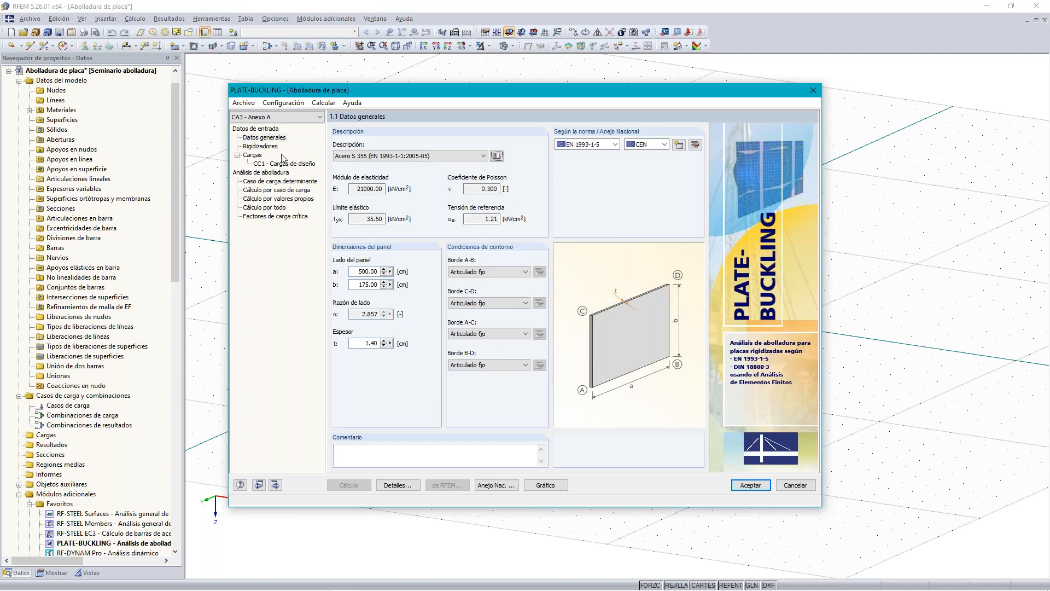
{"action": "left_click", "coordinate": [271, 147]}
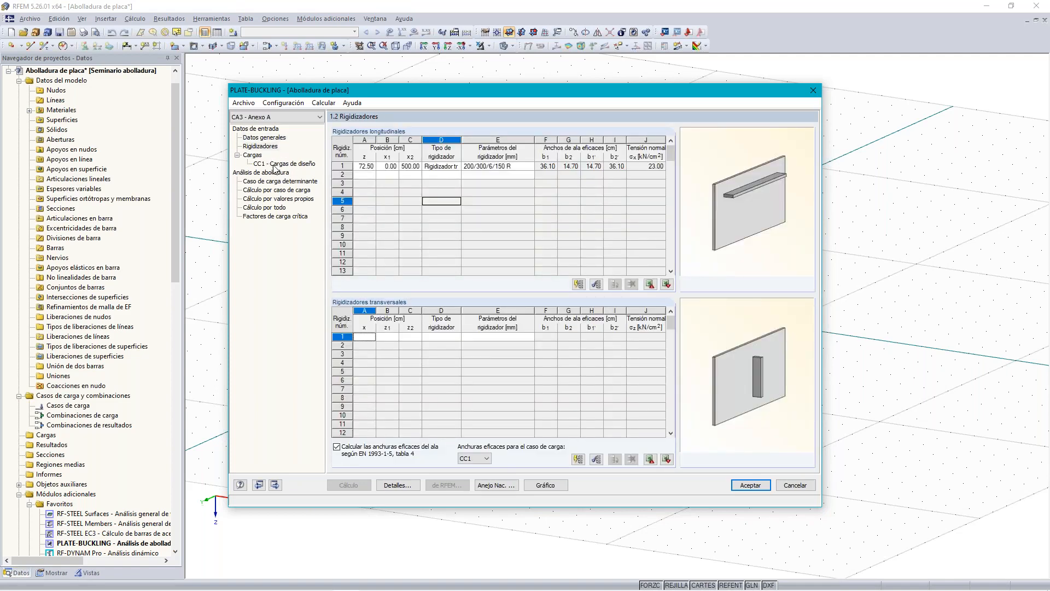
{"action": "left_click", "coordinate": [273, 166]}
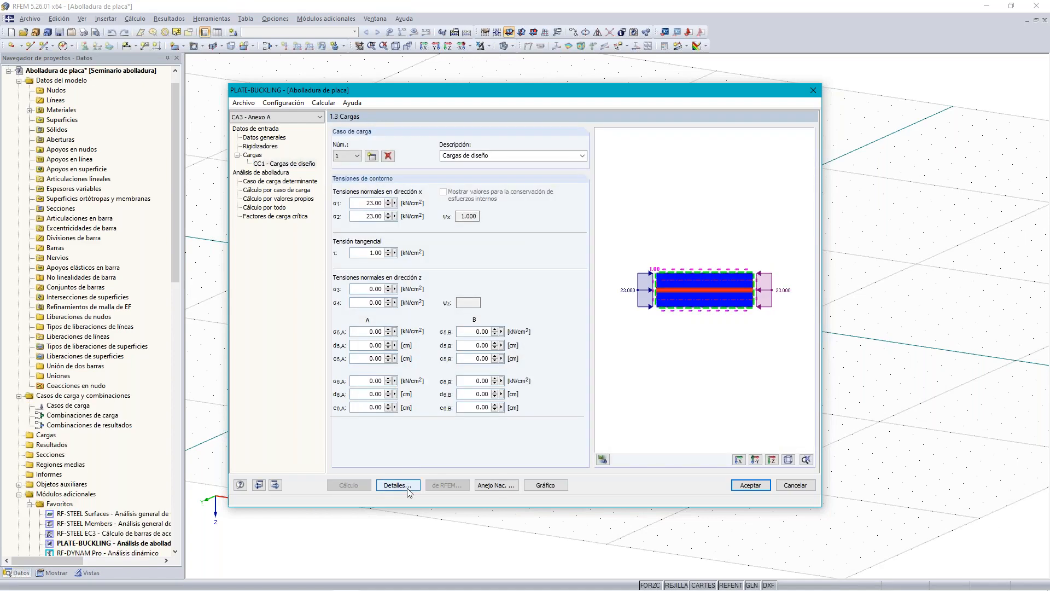
{"action": "scroll", "coordinate": [640, 349], "scroll_direction": "up", "scroll_amount": 3}
{"action": "middle_click_drag", "start_coordinate": [643, 350], "coordinate": [708, 372], "text": "ctrl"}
Configure CA3's calculation details with 1 buckling mode, evaluation for all eigenvalues off and critical stresses per Annex A.1, A.2 and A.3, discarding existing results
{"action": "left_click", "coordinate": [405, 485]}
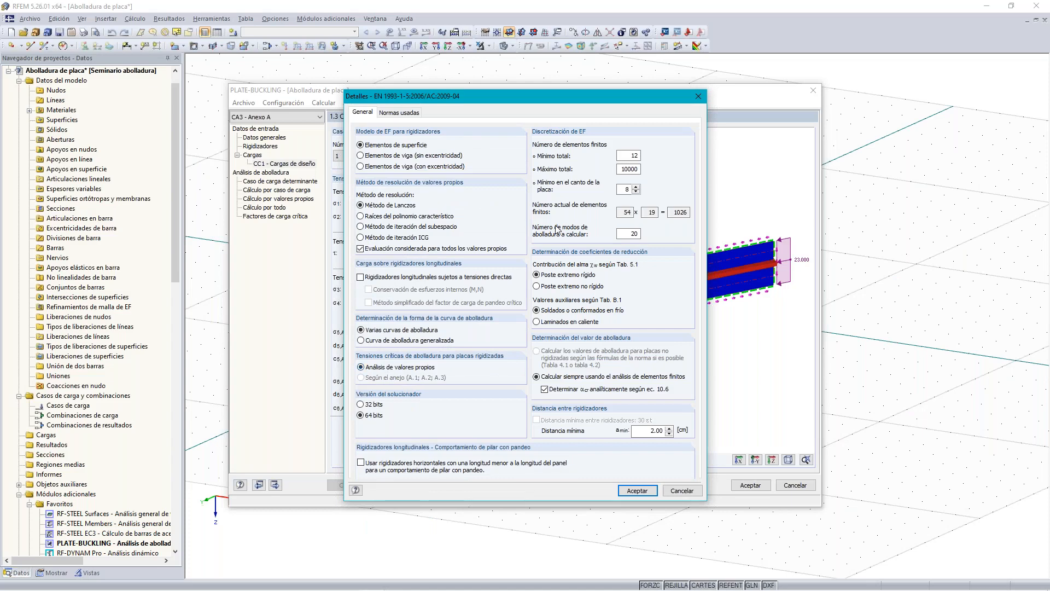
{"action": "double_click", "coordinate": [629, 234]}
{"action": "type", "text": "30"}
{"action": "double_click", "coordinate": [632, 233]}
{"action": "type", "text": "1"}
{"action": "left_click", "coordinate": [361, 249]}
{"action": "left_click", "coordinate": [361, 378]}
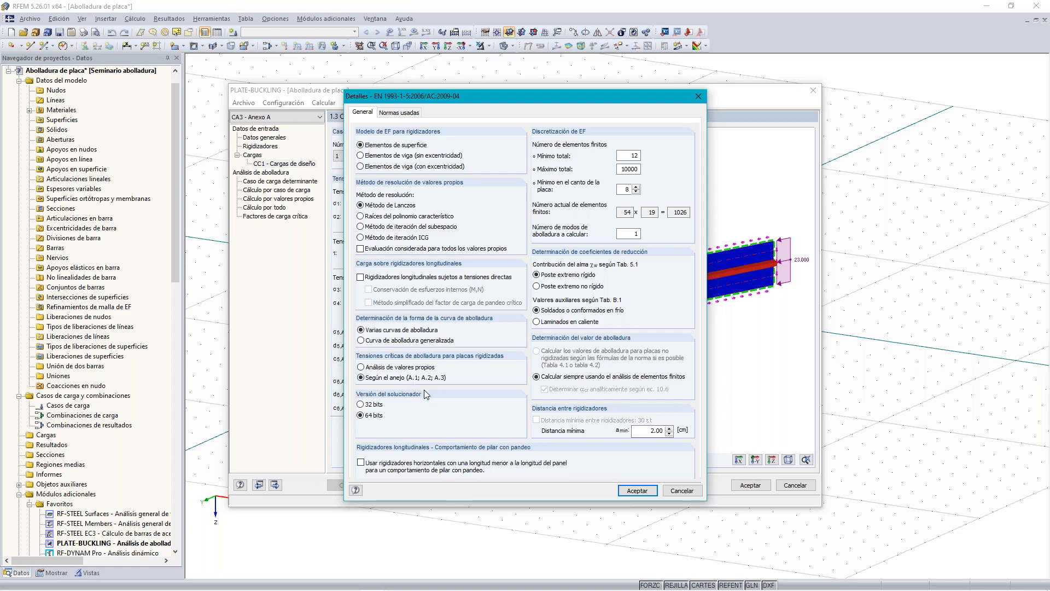
{"action": "left_click", "coordinate": [629, 496]}
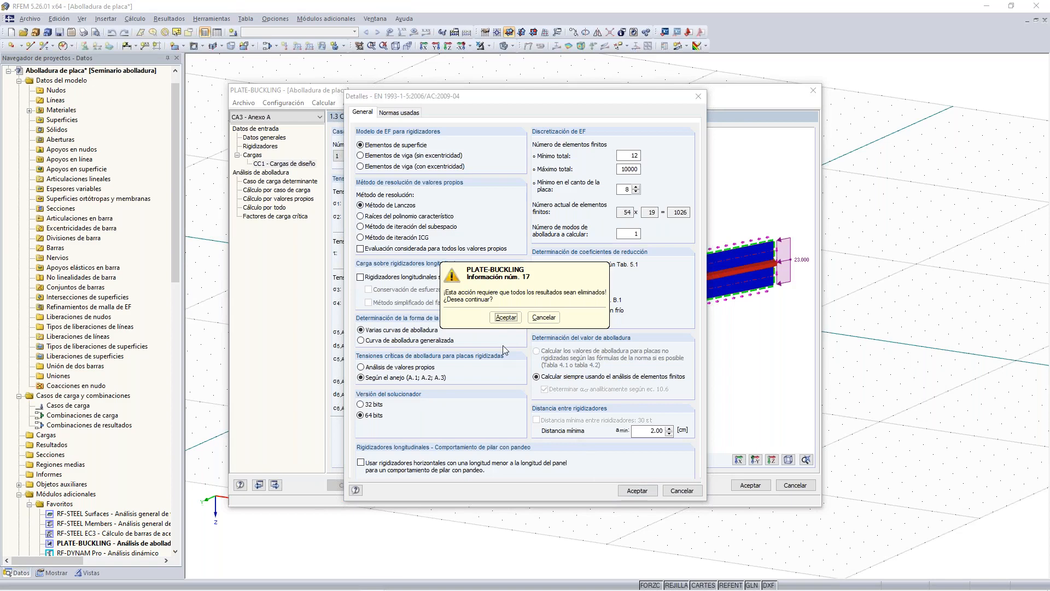
{"action": "left_click", "coordinate": [506, 317]}
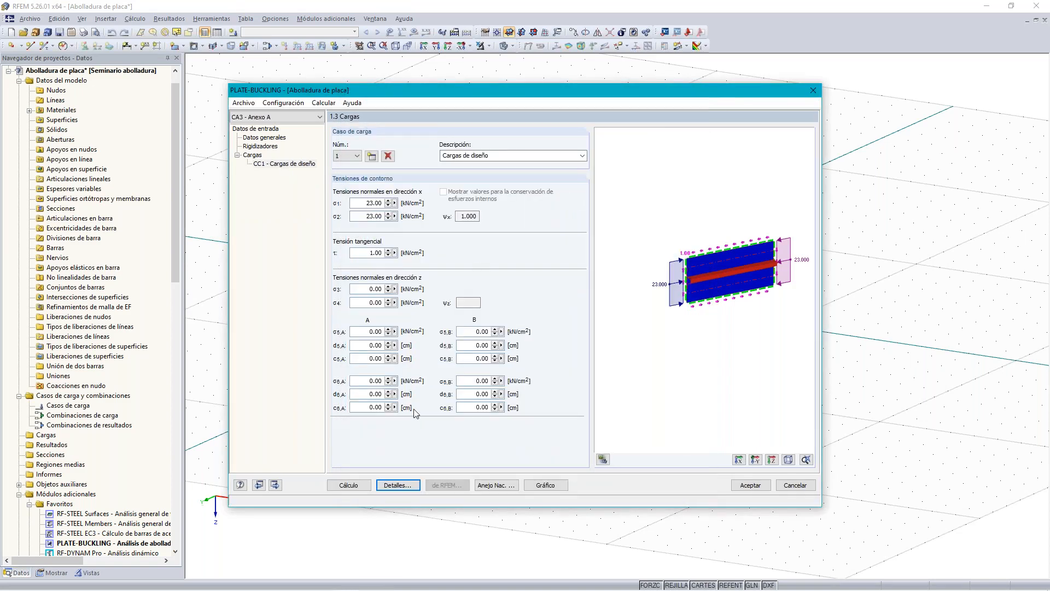
Calculate case CA3 and inspect the buckling mode graphic of load case CC1
{"action": "left_click", "coordinate": [365, 485]}
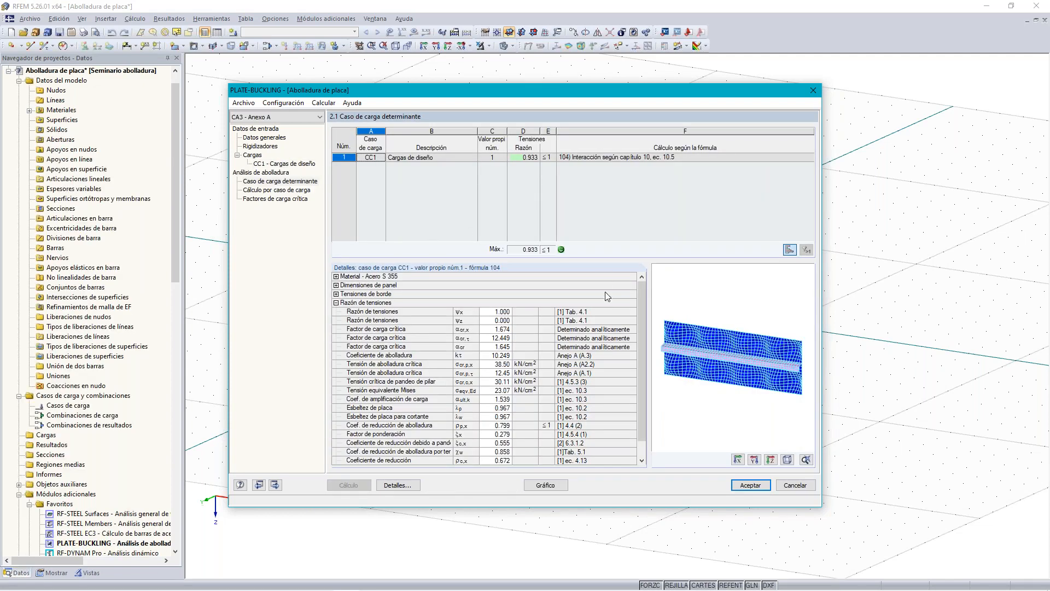
{"action": "left_click", "coordinate": [553, 486]}
{"action": "left_click", "coordinate": [553, 486]}
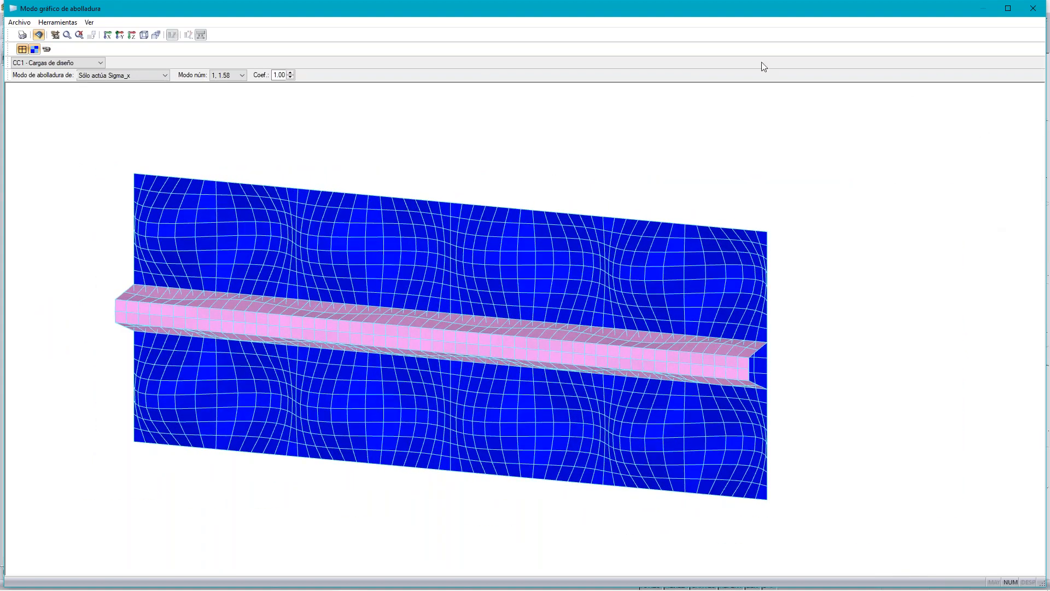
{"action": "left_click", "coordinate": [1033, 8]}
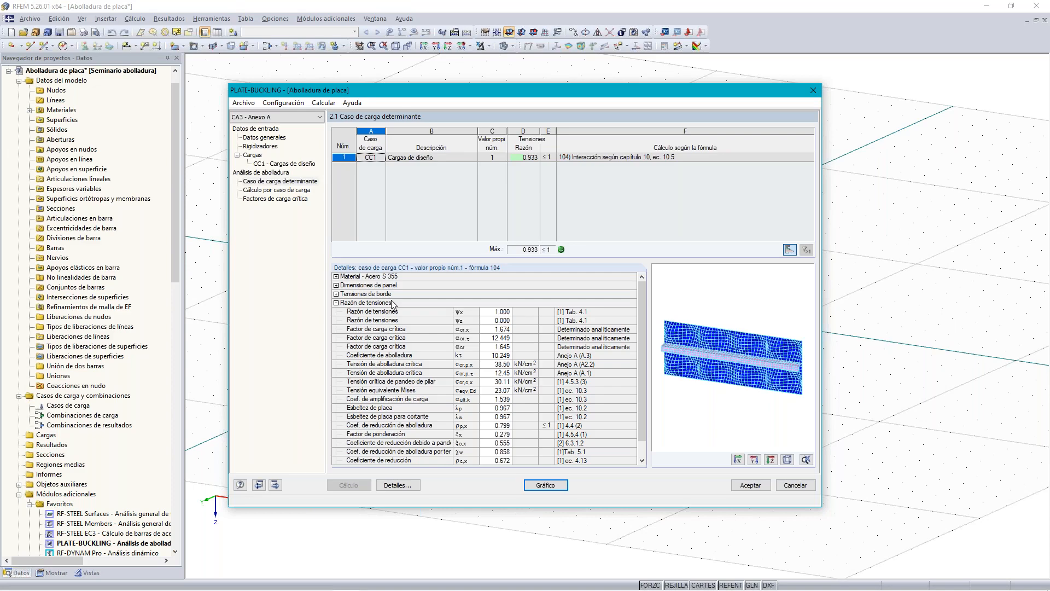
{"action": "key", "text": "alt+Tab"}
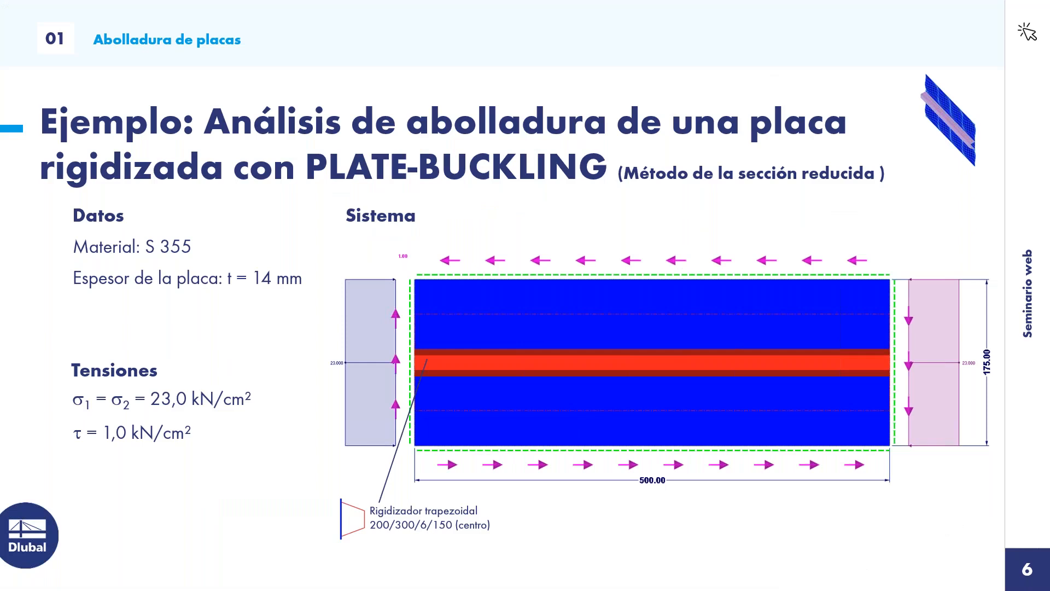
{"action": "key", "text": "Right"}
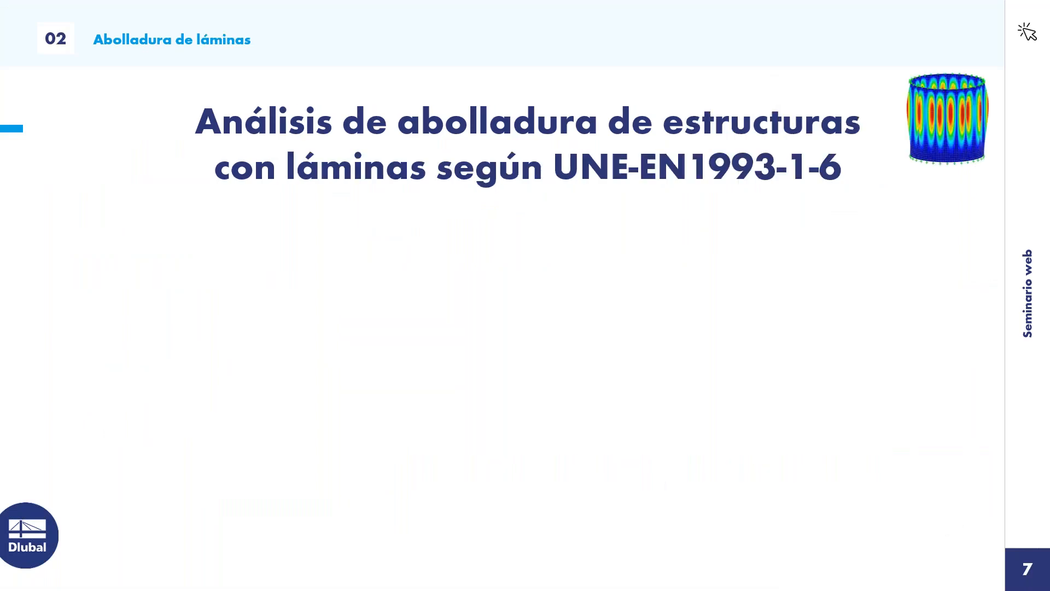
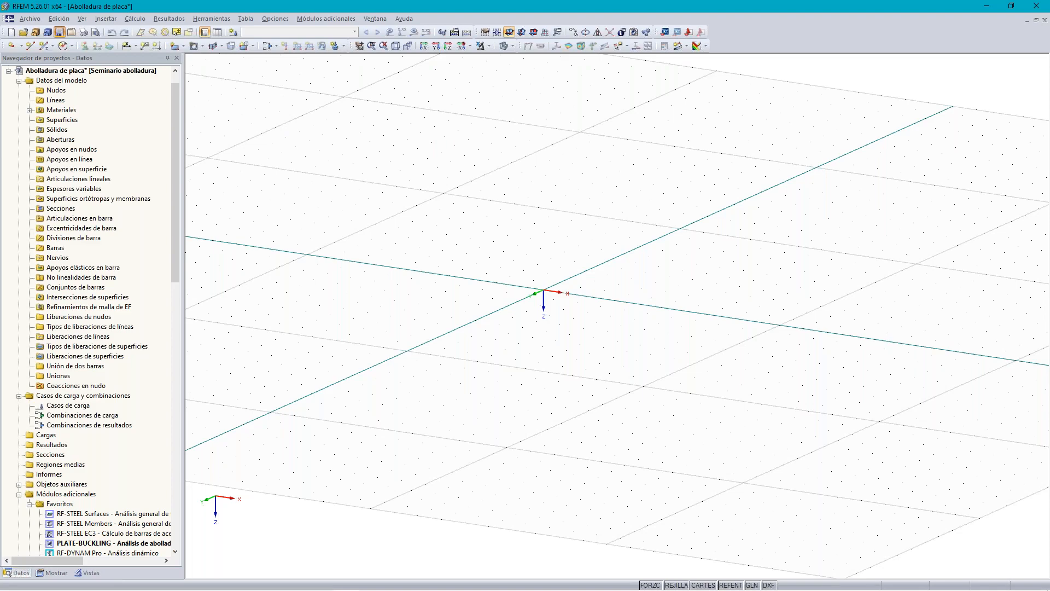
Save the plate model and create a new 3D model named "Abolladura de láminas"
{"action": "key", "text": "ctrl+s"}
{"action": "left_click", "coordinate": [15, 33]}
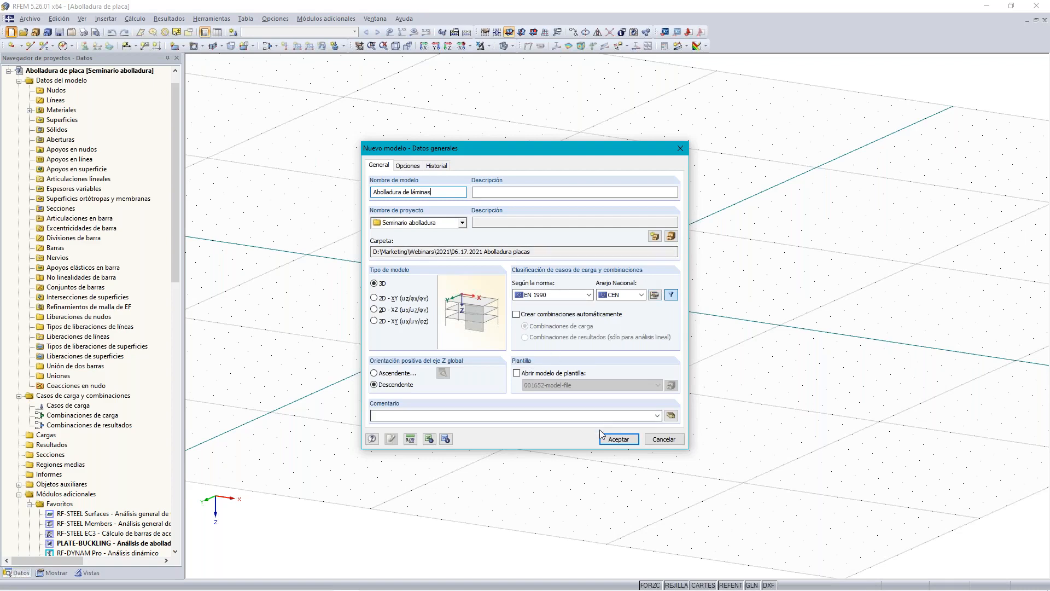
{"action": "left_click", "coordinate": [612, 443]}
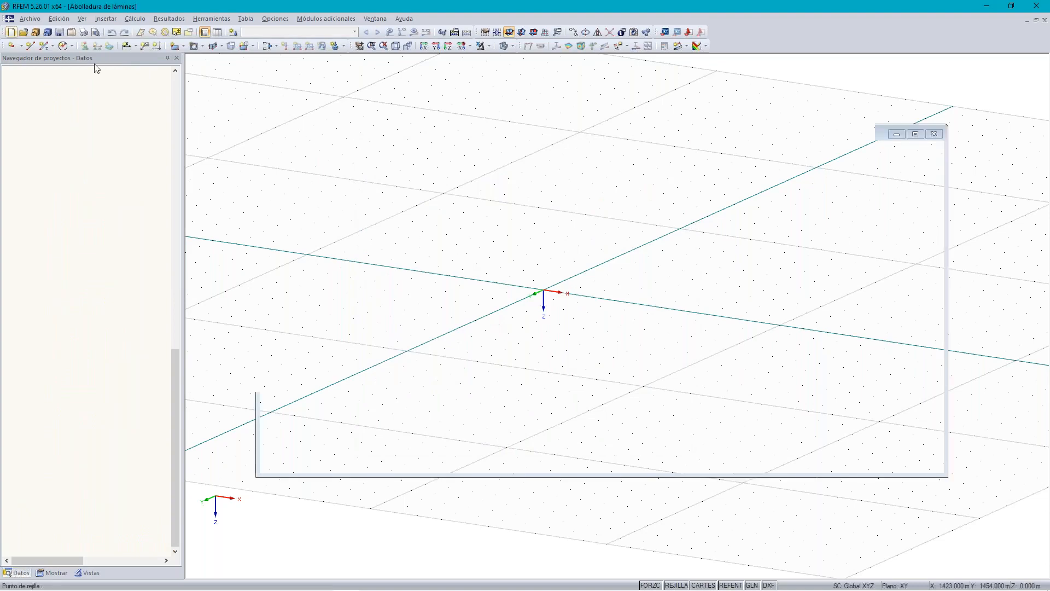
Draw a circle by centre and radius at the grid origin with a radius of 5 m
{"action": "left_click", "coordinate": [72, 46]}
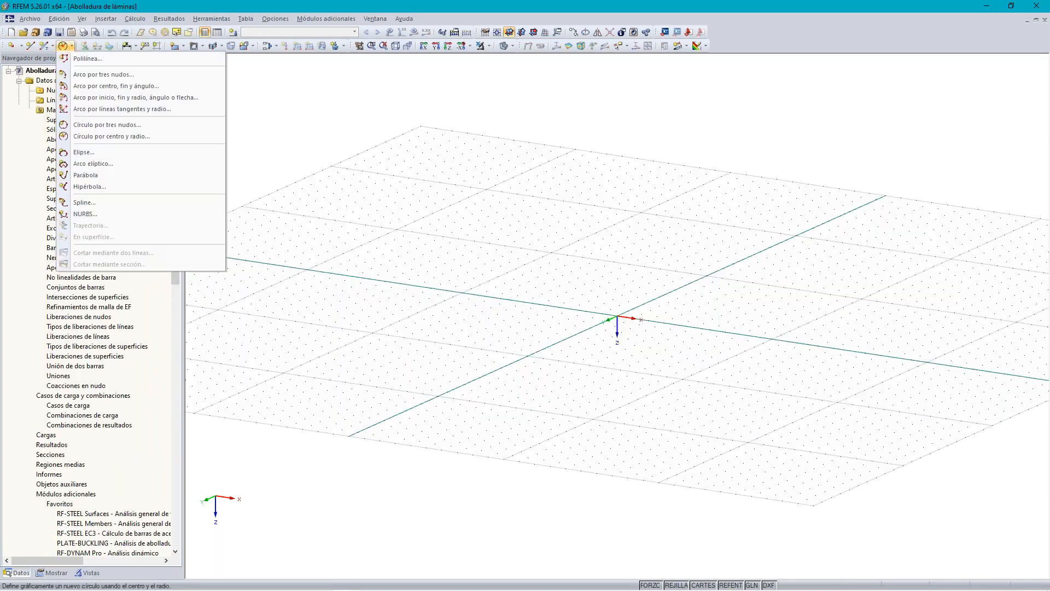
{"action": "left_click", "coordinate": [147, 137]}
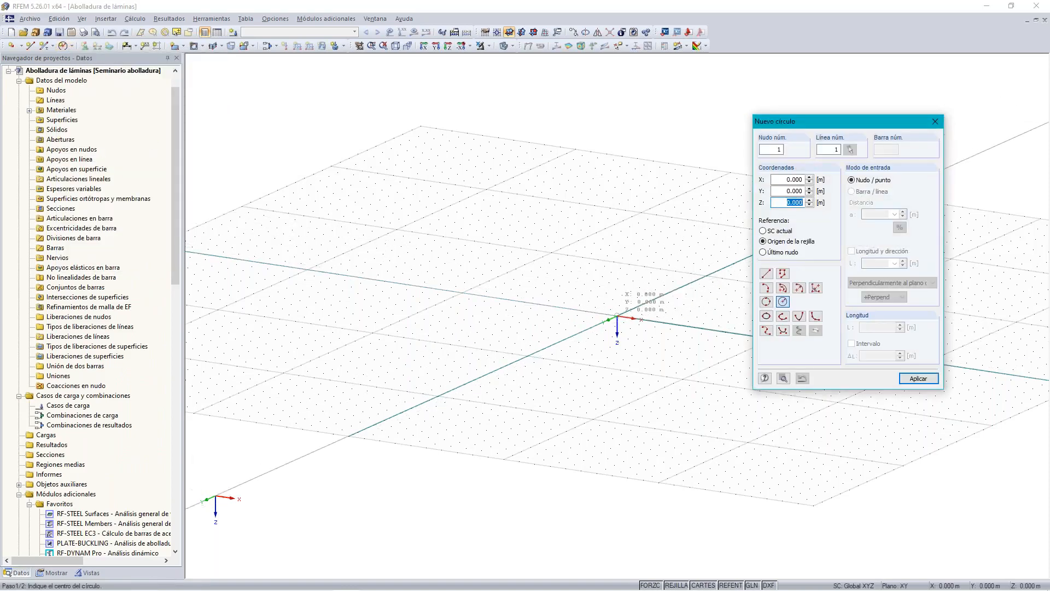
{"action": "left_click", "coordinate": [617, 316]}
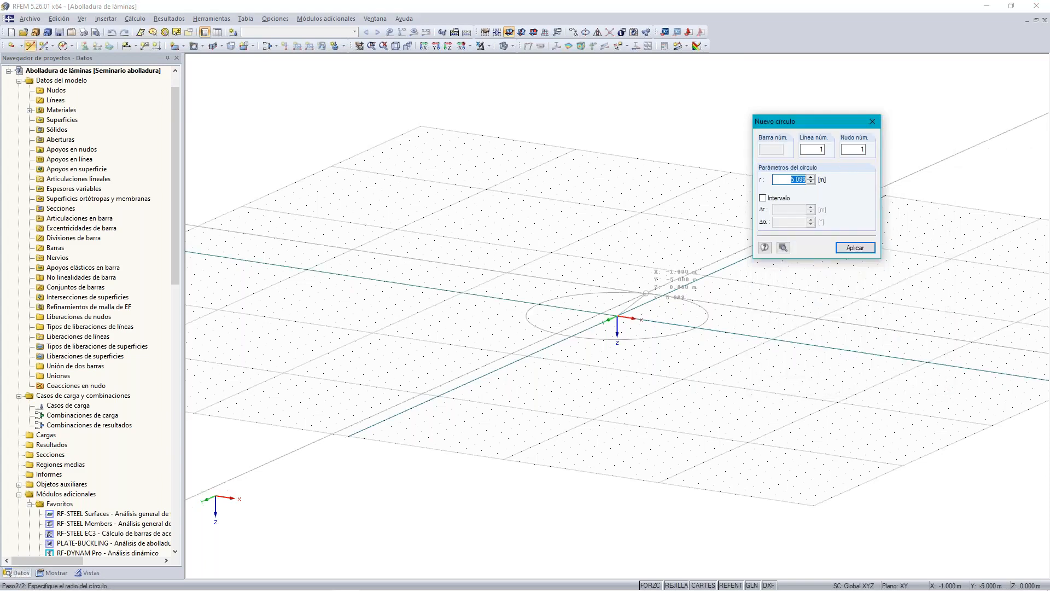
{"action": "type", "text": "5"}
{"action": "key", "text": "Return"}
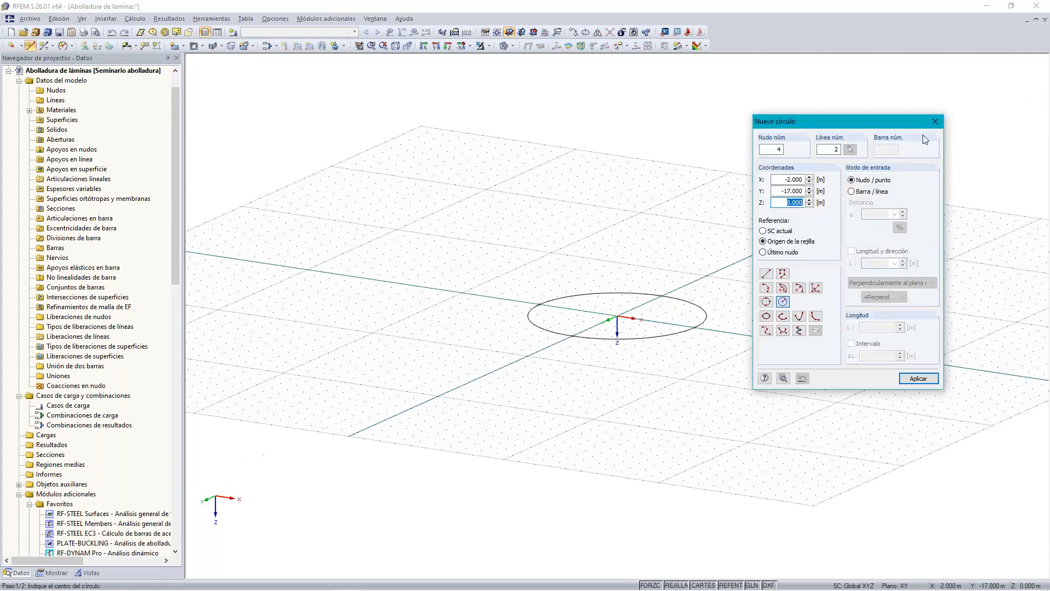
{"action": "left_click", "coordinate": [935, 122]}
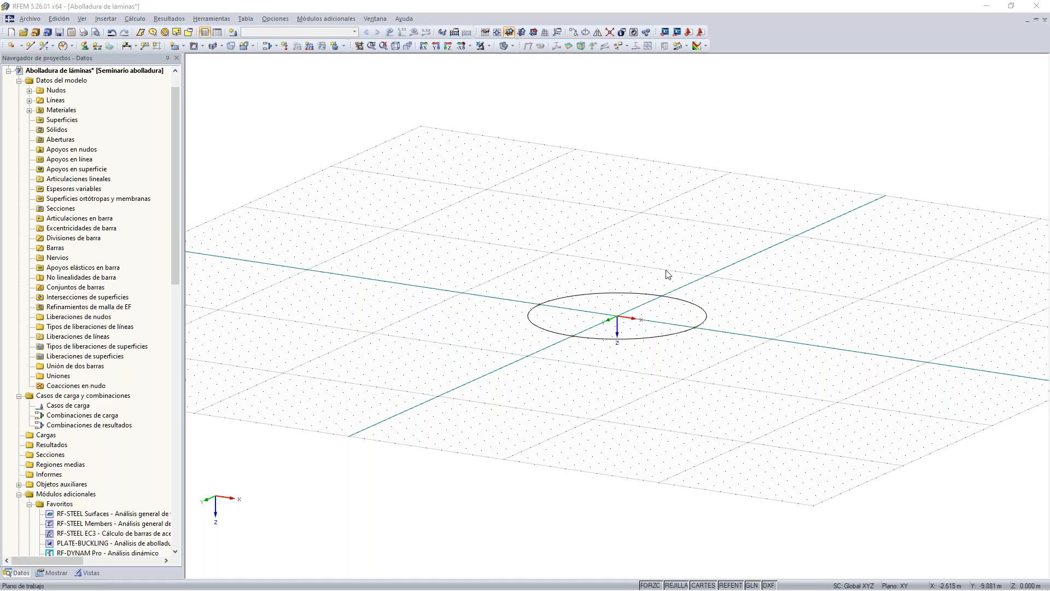
Copy the circle once with dz = -3.500 m, creating new surfaces between the selected line and its copy
{"action": "scroll", "coordinate": [647, 314], "scroll_direction": "up", "scroll_amount": 4}
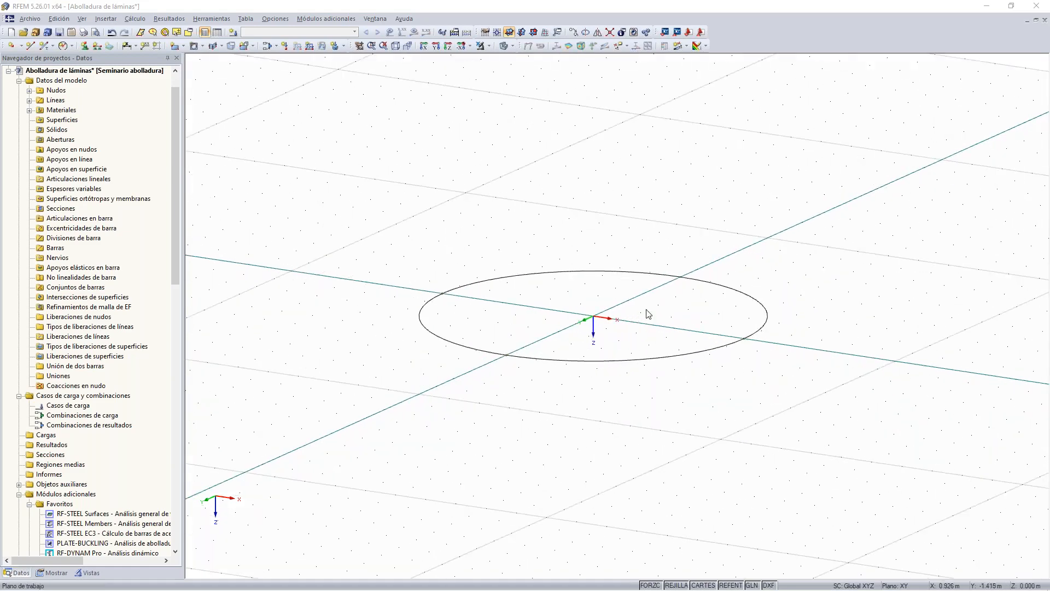
{"action": "middle_click_drag", "start_coordinate": [648, 314], "coordinate": [647, 291]}
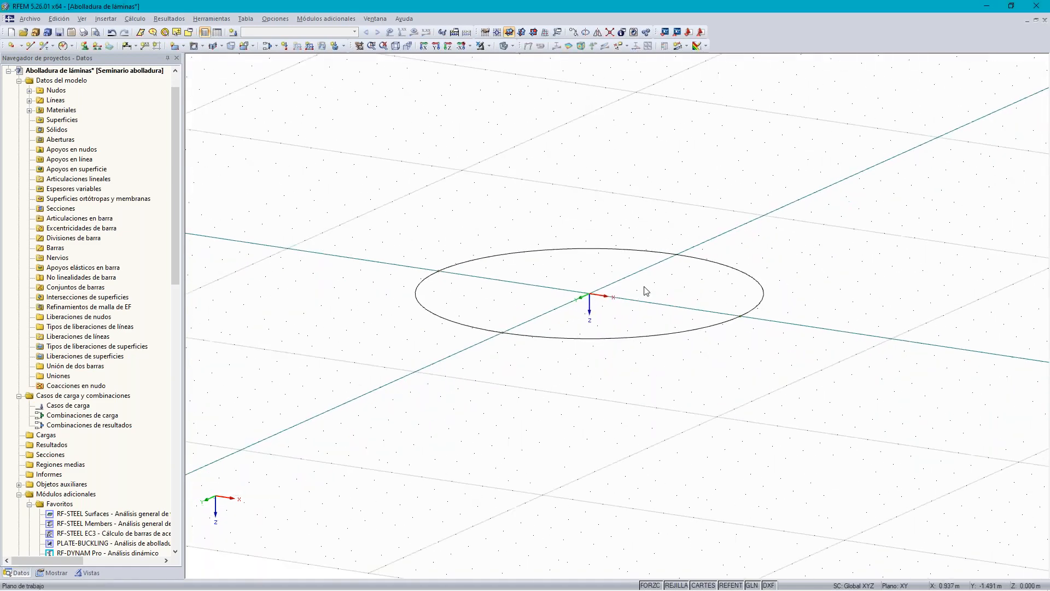
{"action": "right_click", "coordinate": [662, 338]}
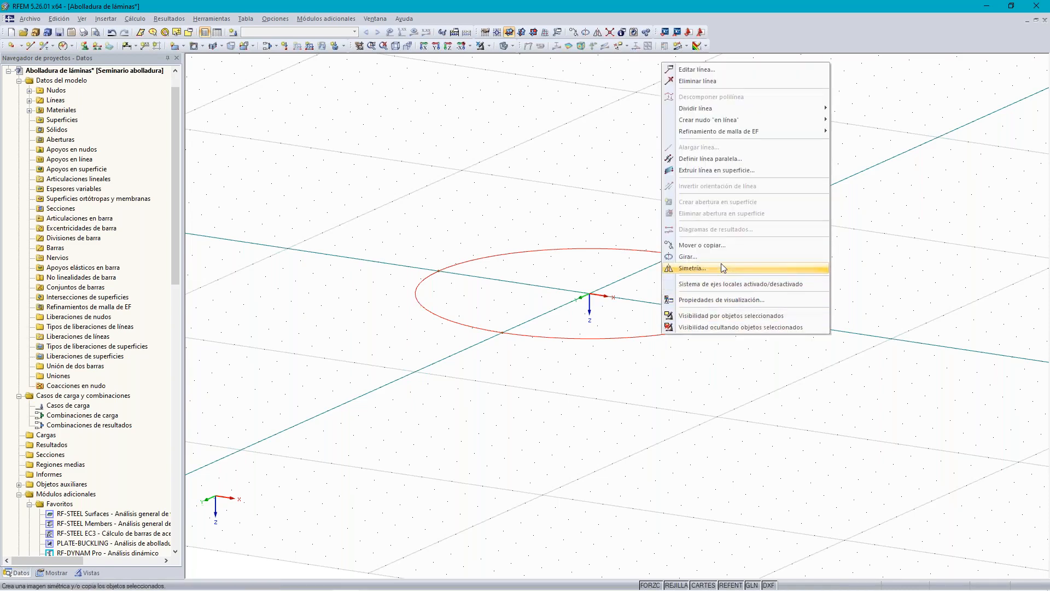
{"action": "left_click", "coordinate": [711, 245]}
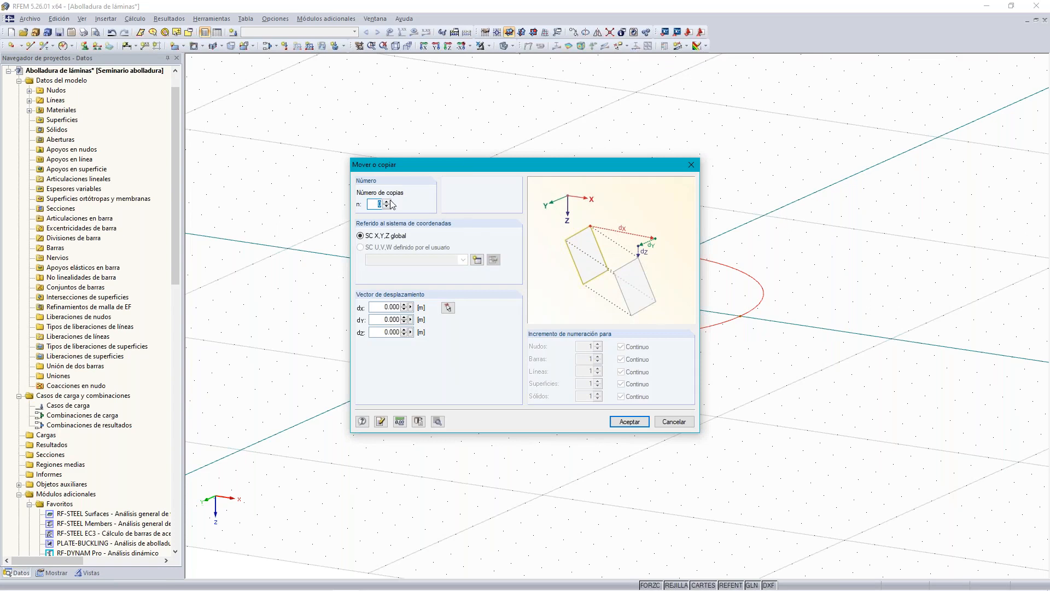
{"action": "left_click_drag", "start_coordinate": [383, 332], "coordinate": [414, 342]}
{"action": "key", "text": "BackSpace"}
{"action": "left_click", "coordinate": [437, 421]}
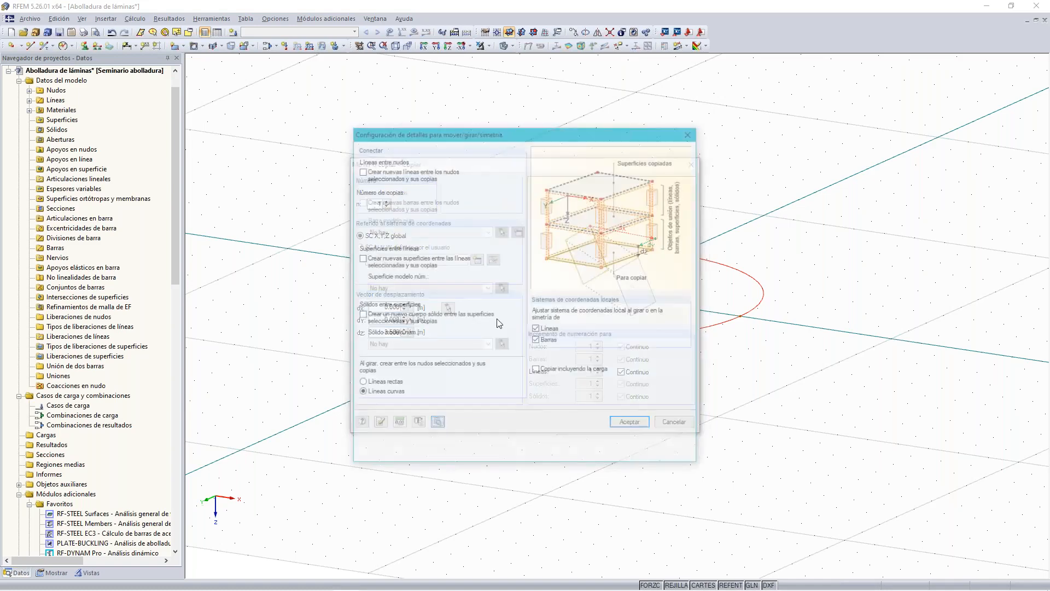
{"action": "left_click", "coordinate": [360, 258]}
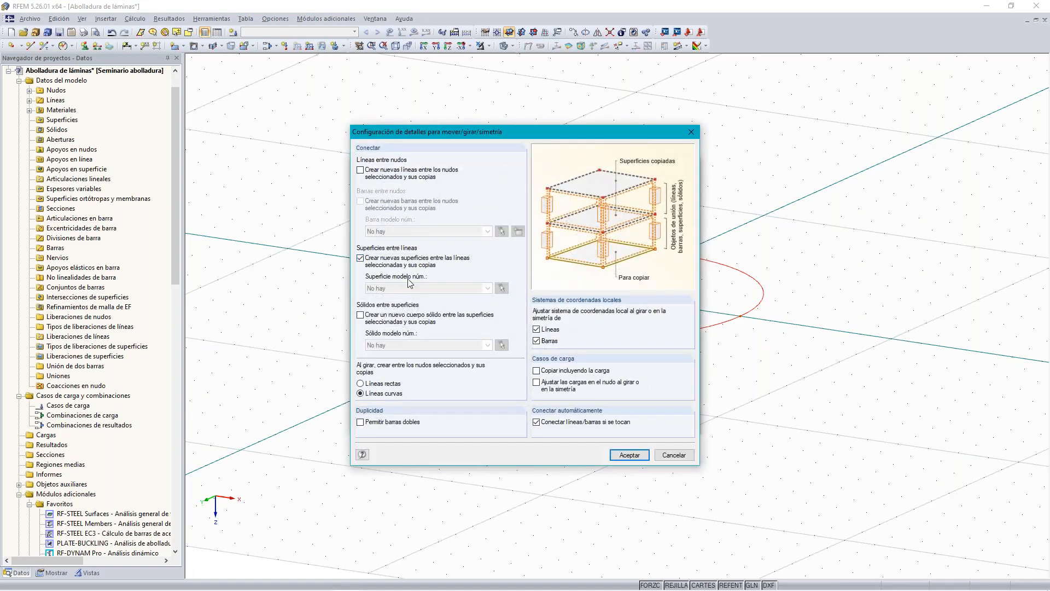
{"action": "left_click", "coordinate": [620, 462]}
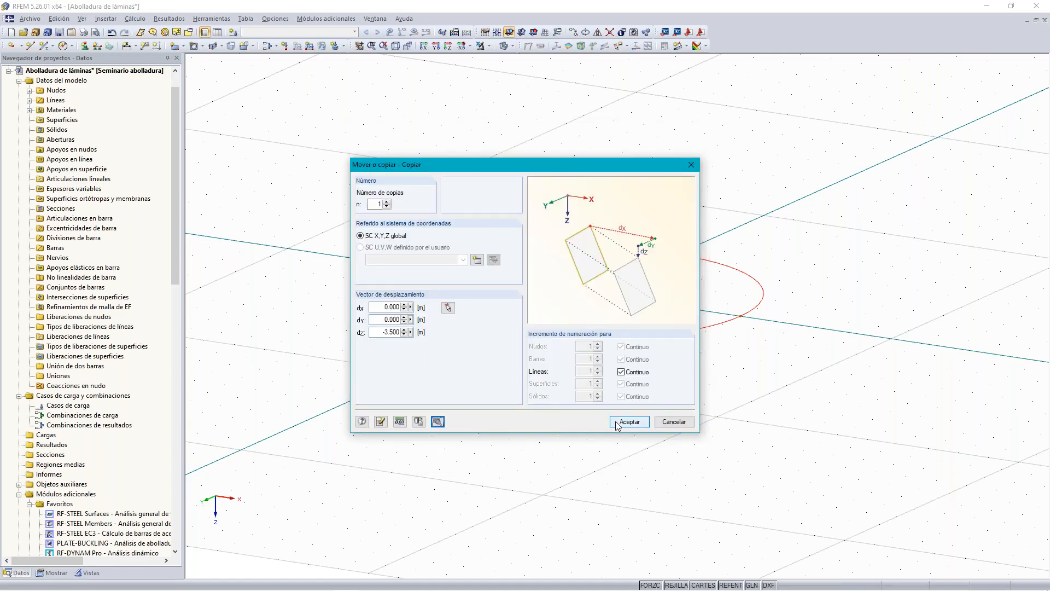
{"action": "left_click", "coordinate": [627, 422]}
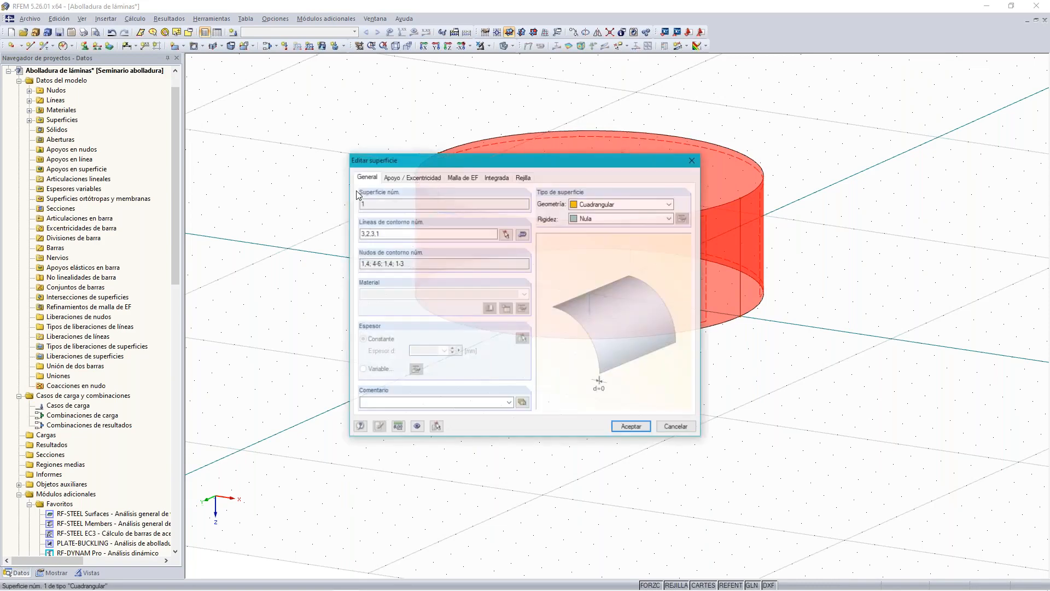
Set the cylindrical surface's stiffness type to Estándar and check the materials available for it
{"action": "left_click", "coordinate": [610, 219]}
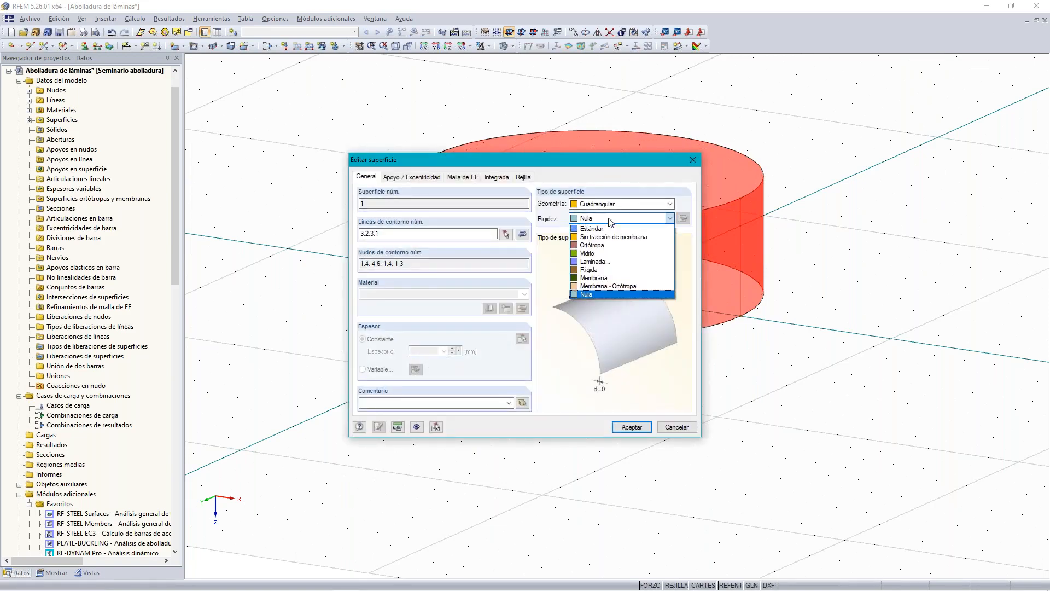
{"action": "left_click", "coordinate": [595, 228]}
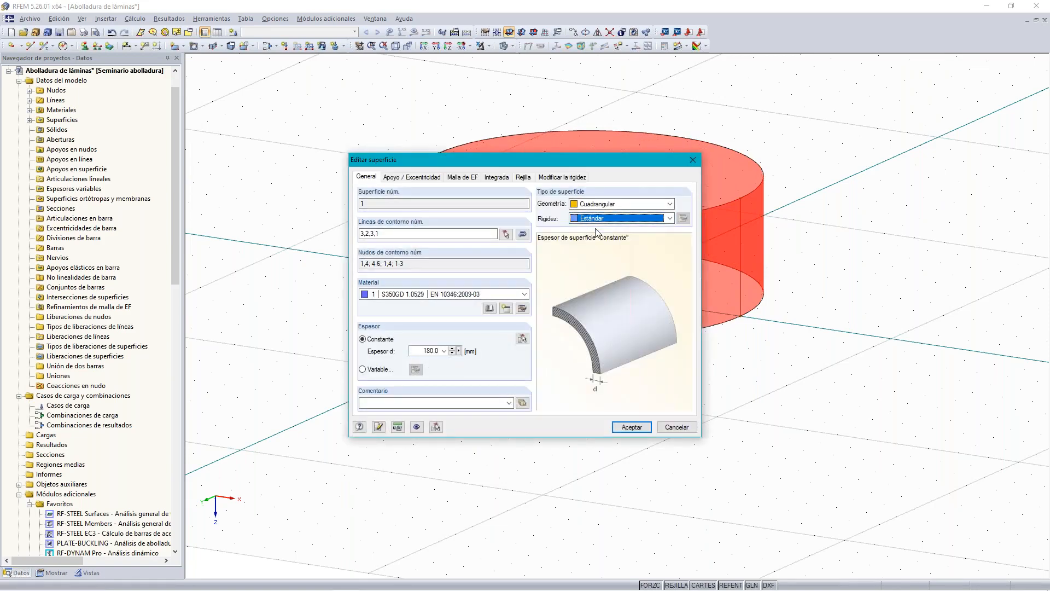
{"action": "left_click", "coordinate": [425, 295]}
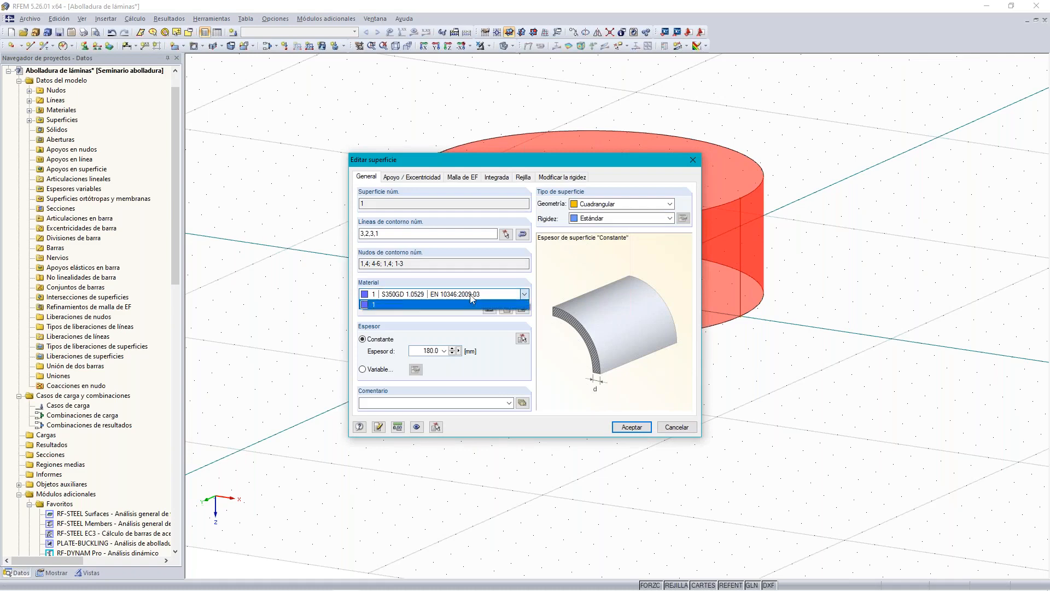
{"action": "left_click", "coordinate": [425, 304]}
Assign Acero S 235 (EN 10025-2:2004-11) from the material library to the cylindrical surface, with the standard filter set to Todo
{"action": "left_click", "coordinate": [489, 309]}
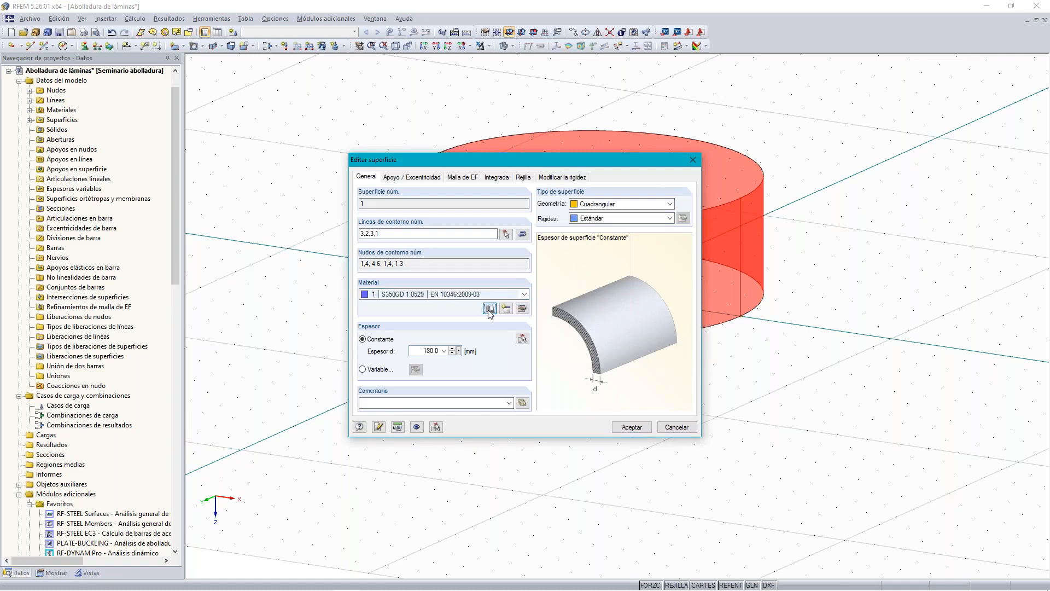
{"action": "left_click", "coordinate": [489, 309]}
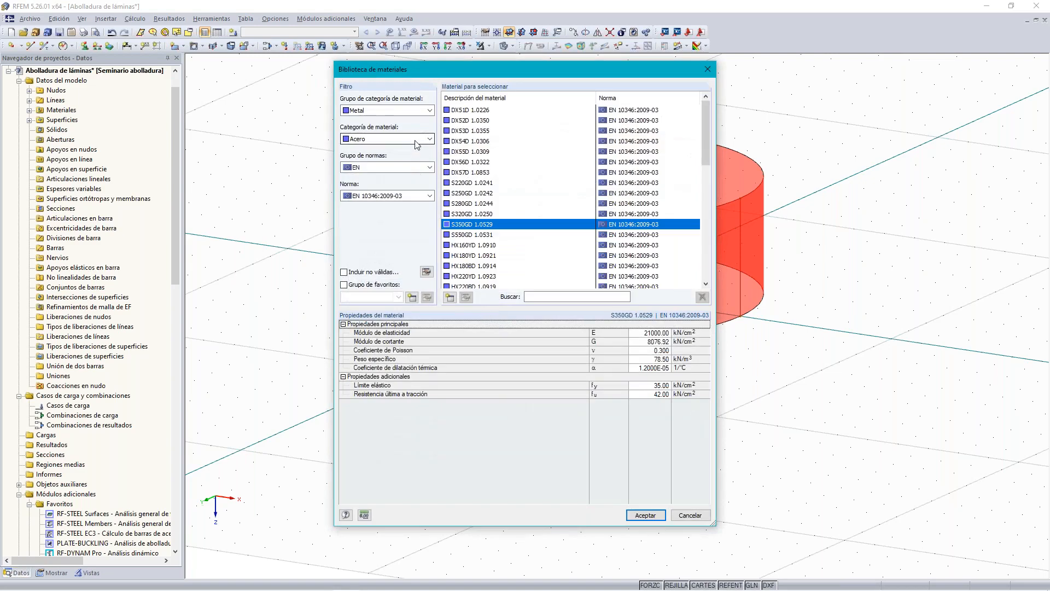
{"action": "left_click", "coordinate": [429, 195]}
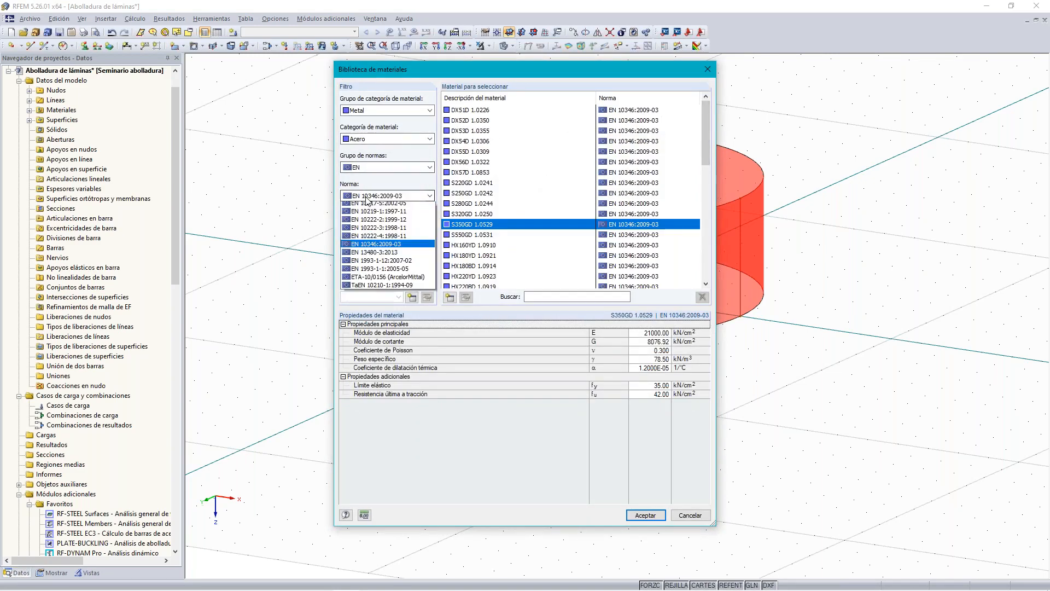
{"action": "left_click", "coordinate": [383, 204]}
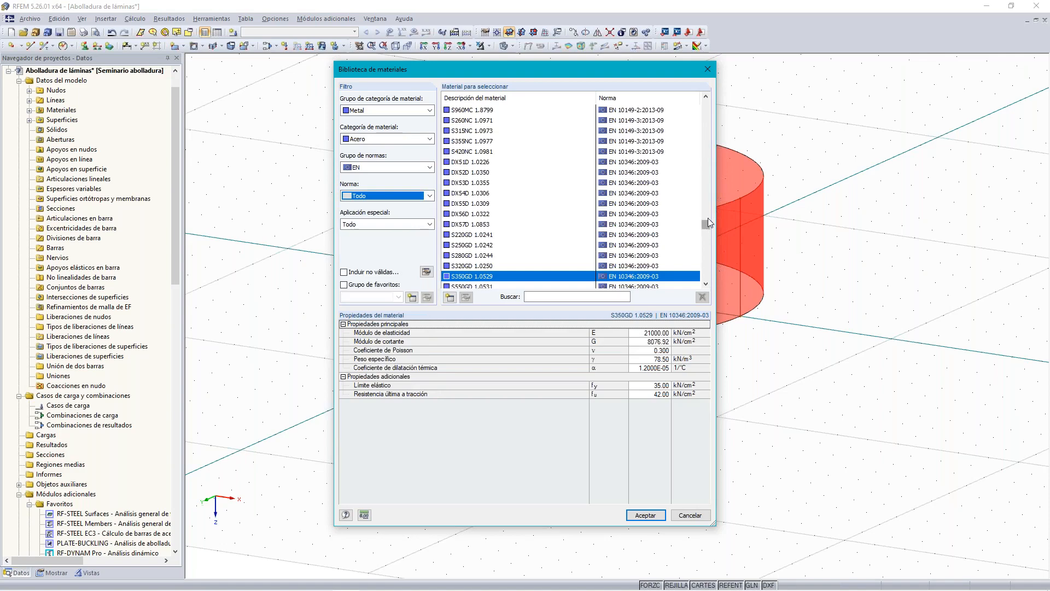
{"action": "left_click_drag", "start_coordinate": [708, 222], "coordinate": [707, 105]}
{"action": "left_click", "coordinate": [494, 113]}
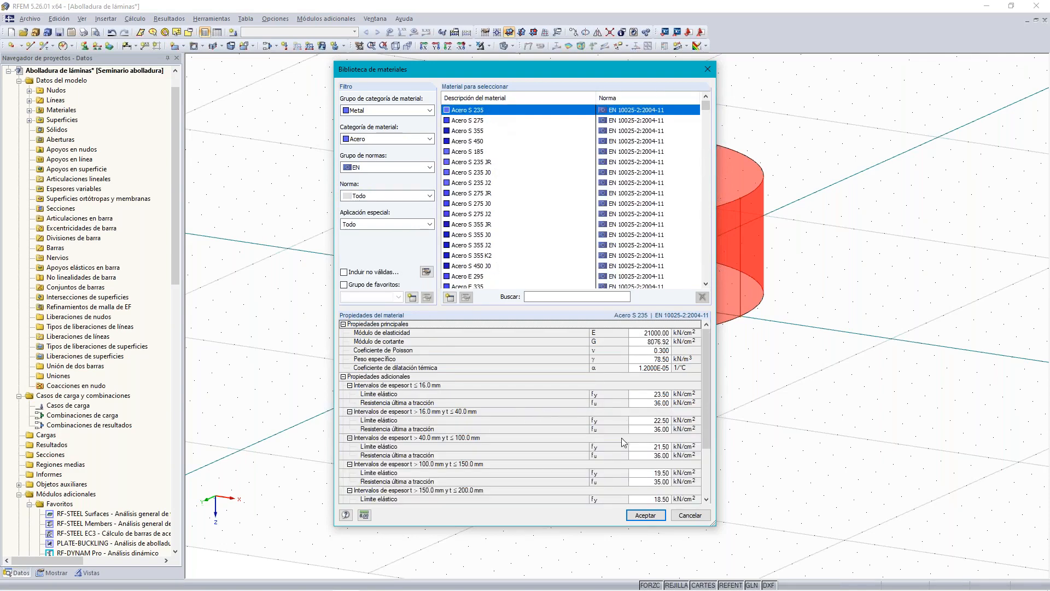
{"action": "left_click", "coordinate": [645, 515]}
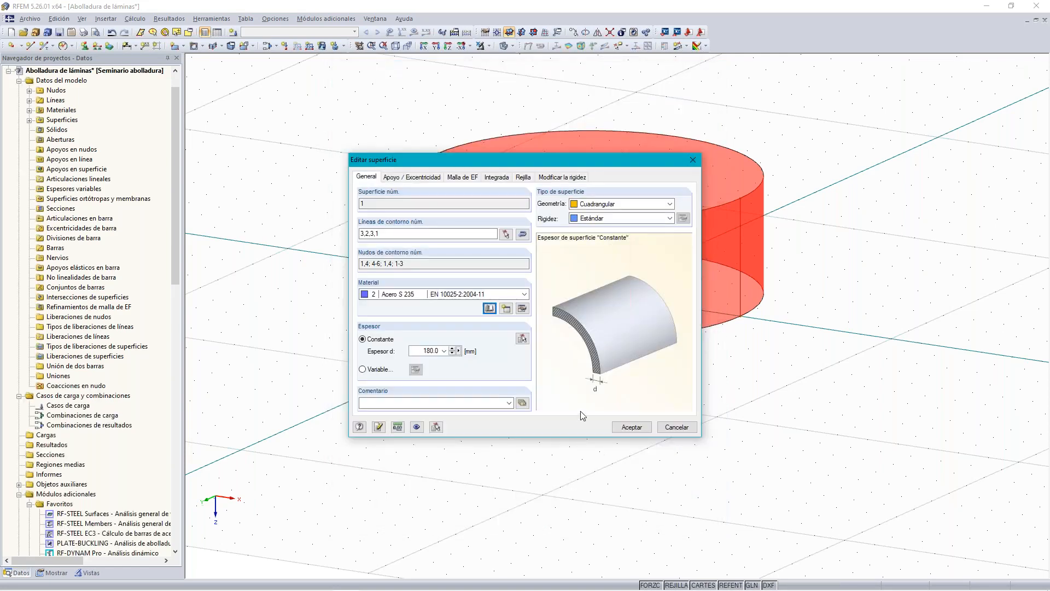
Set the cylindrical surface's constant thickness to 10 mm and accept the surface changes
{"action": "left_click", "coordinate": [446, 350]}
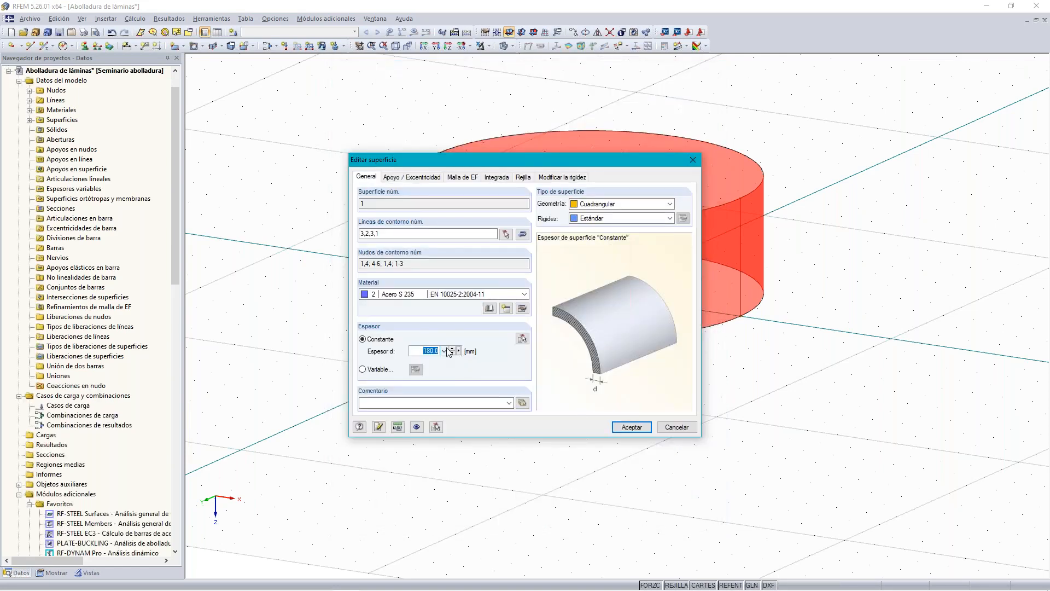
{"action": "type", "text": "10"}
{"action": "left_click", "coordinate": [625, 429]}
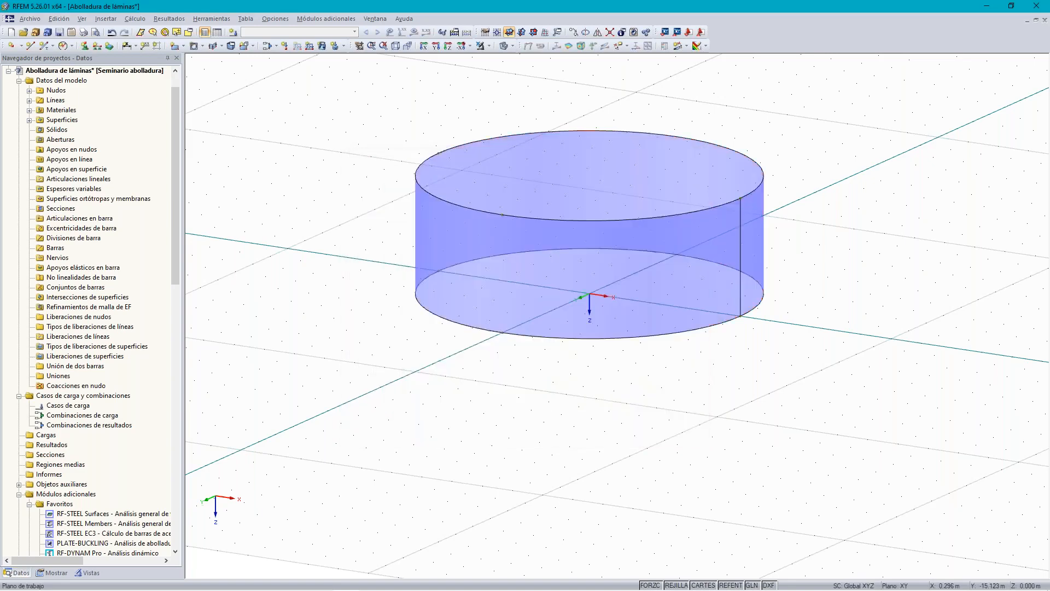
Copy the cylinder's upper circle once with dz = -3.500 m to generate a second shell ring above the first
{"action": "middle_click_drag", "start_coordinate": [863, 197], "coordinate": [835, 330]}
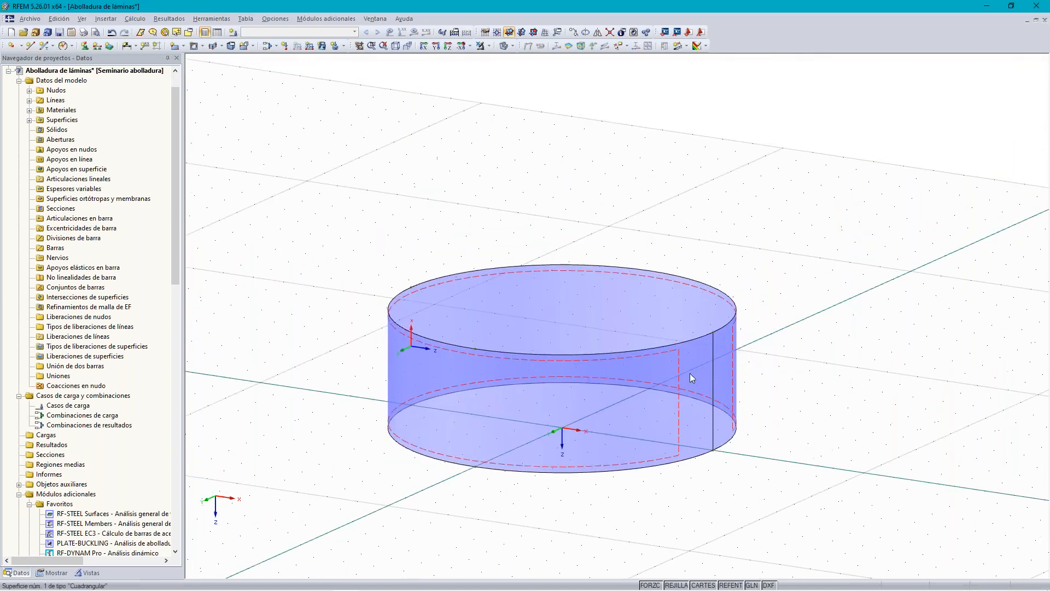
{"action": "right_click", "coordinate": [690, 340]}
{"action": "left_click", "coordinate": [752, 252]}
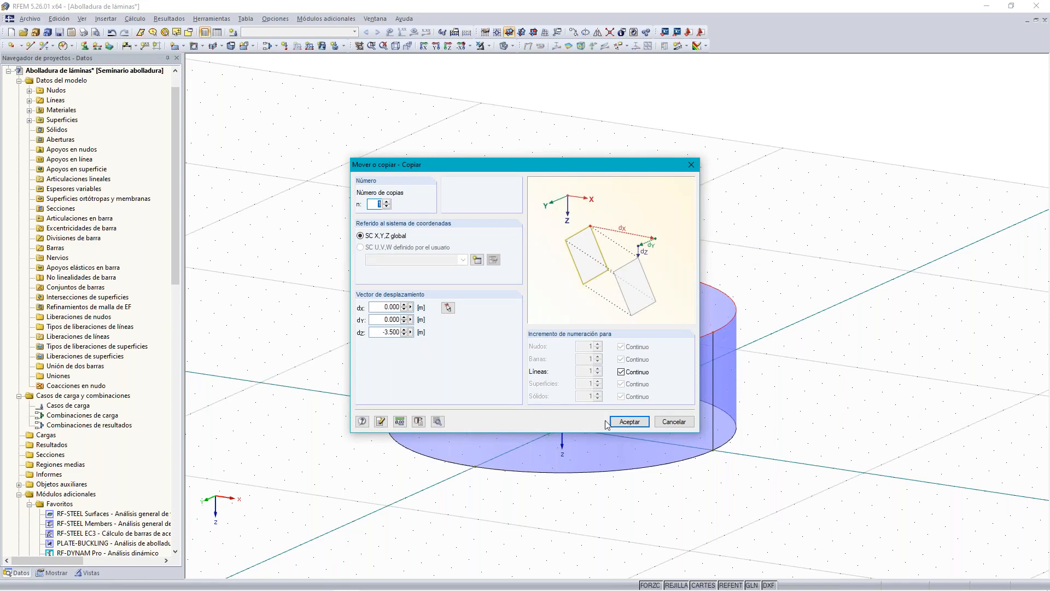
{"action": "left_click", "coordinate": [630, 418]}
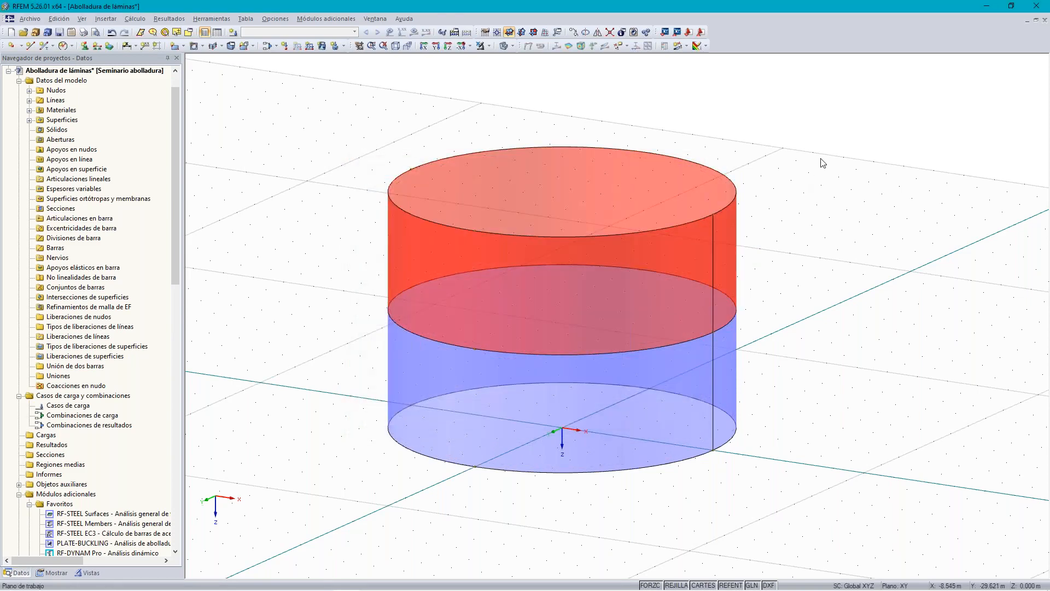
Set the second ring's stiffness type to Estándar and its constant thickness to 8 mm, keeping Acero S 235
{"action": "middle_click_drag", "start_coordinate": [816, 171], "coordinate": [811, 189]}
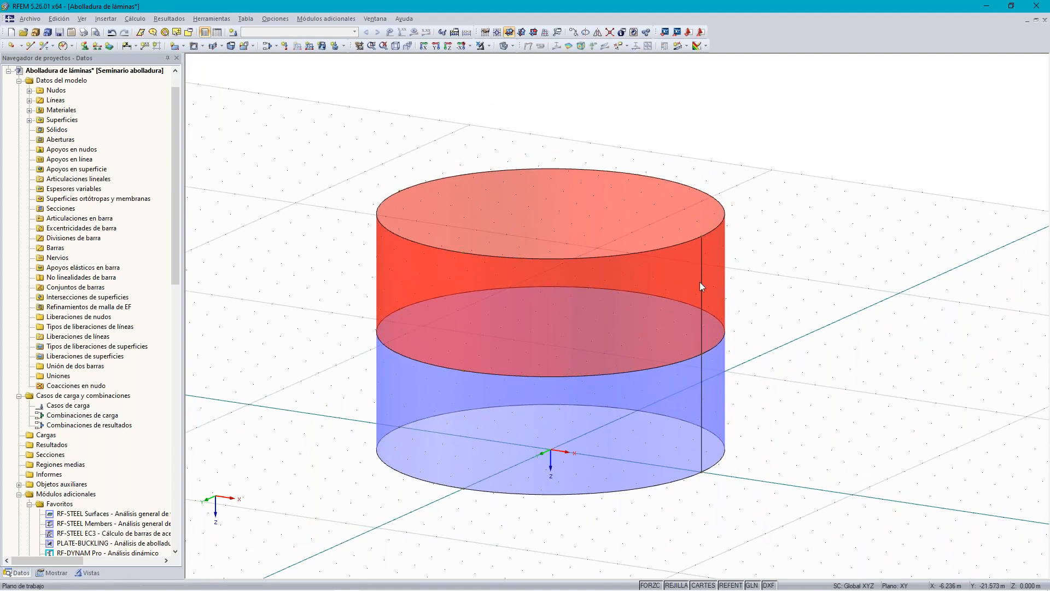
{"action": "double_click", "coordinate": [696, 259]}
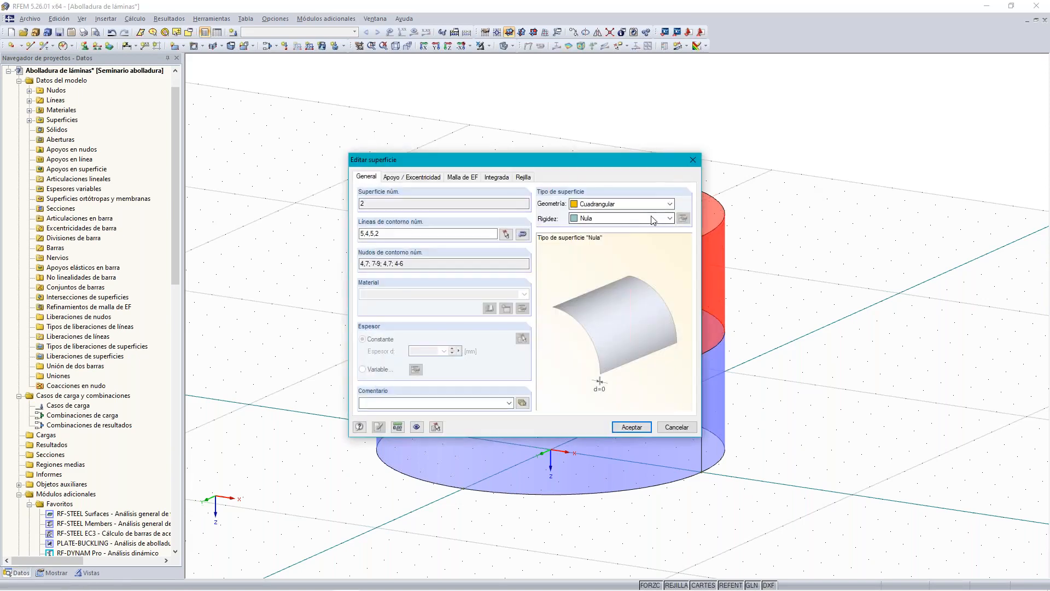
{"action": "left_click", "coordinate": [670, 218]}
{"action": "left_click", "coordinate": [666, 230]}
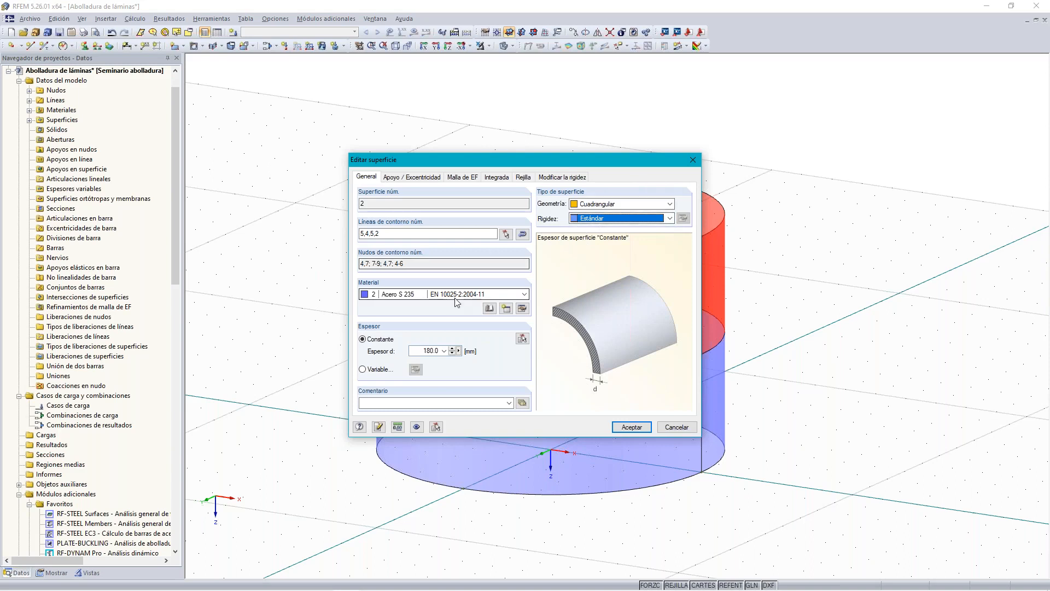
{"action": "left_click", "coordinate": [421, 351]}
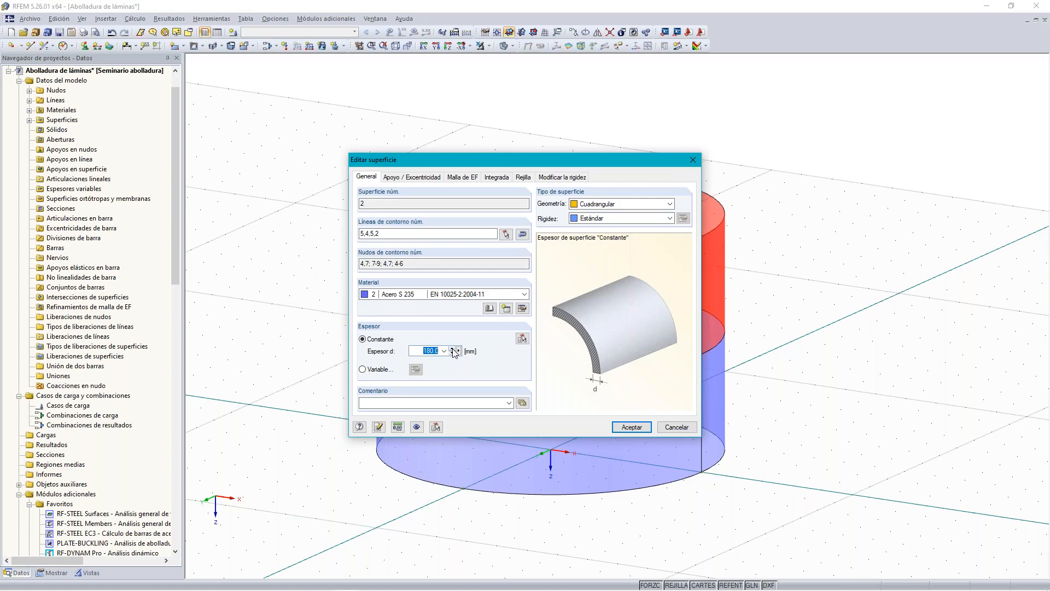
{"action": "type", "text": "8"}
{"action": "left_click", "coordinate": [628, 427]}
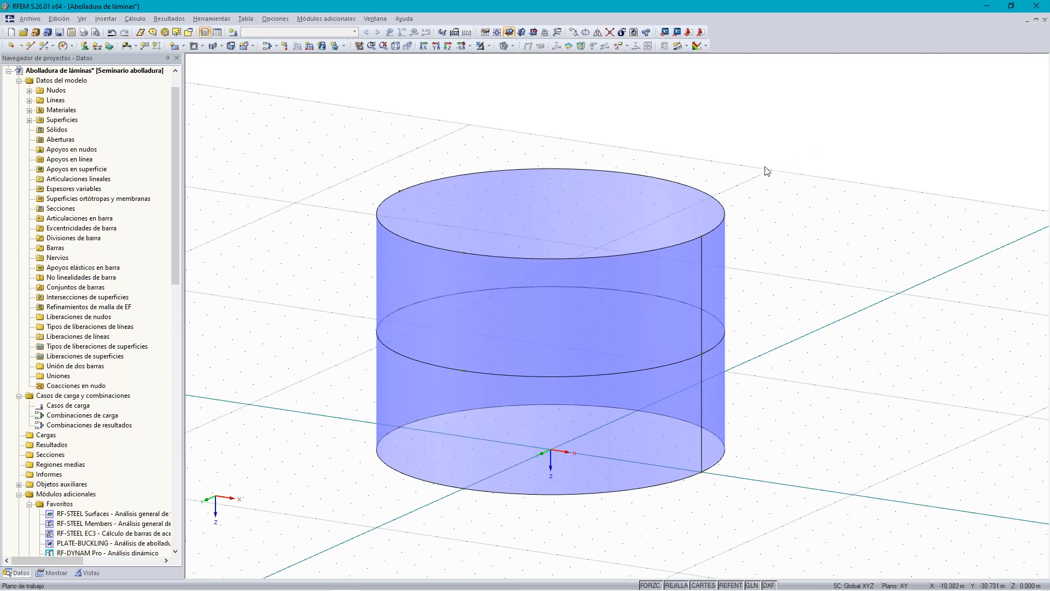
Copy the topmost circle once with dz = -2.200 m to generate a third shell ring
{"action": "middle_click_drag", "start_coordinate": [761, 174], "coordinate": [772, 206]}
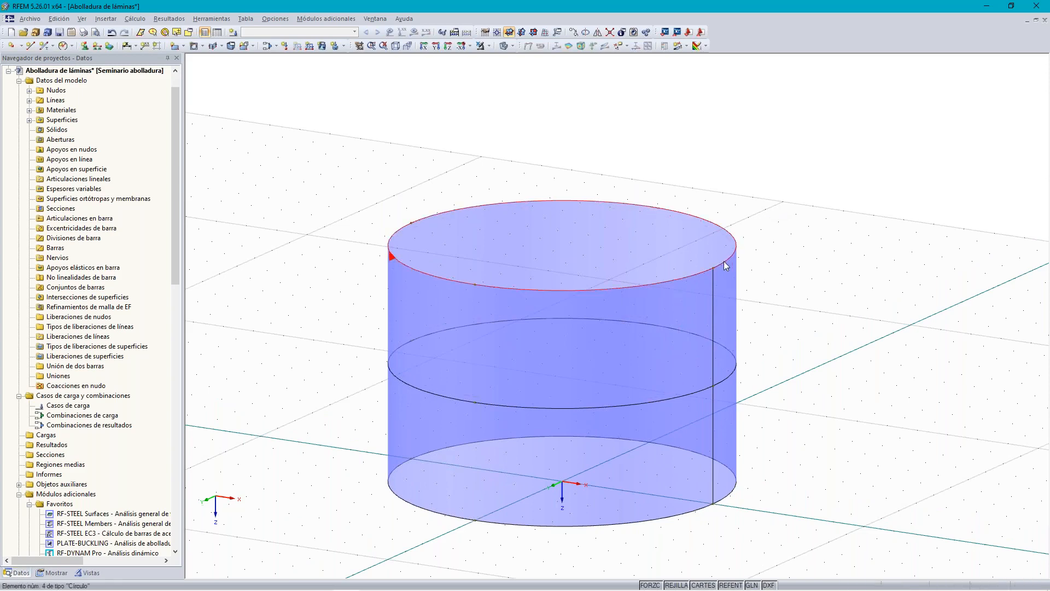
{"action": "double_click", "coordinate": [706, 225]}
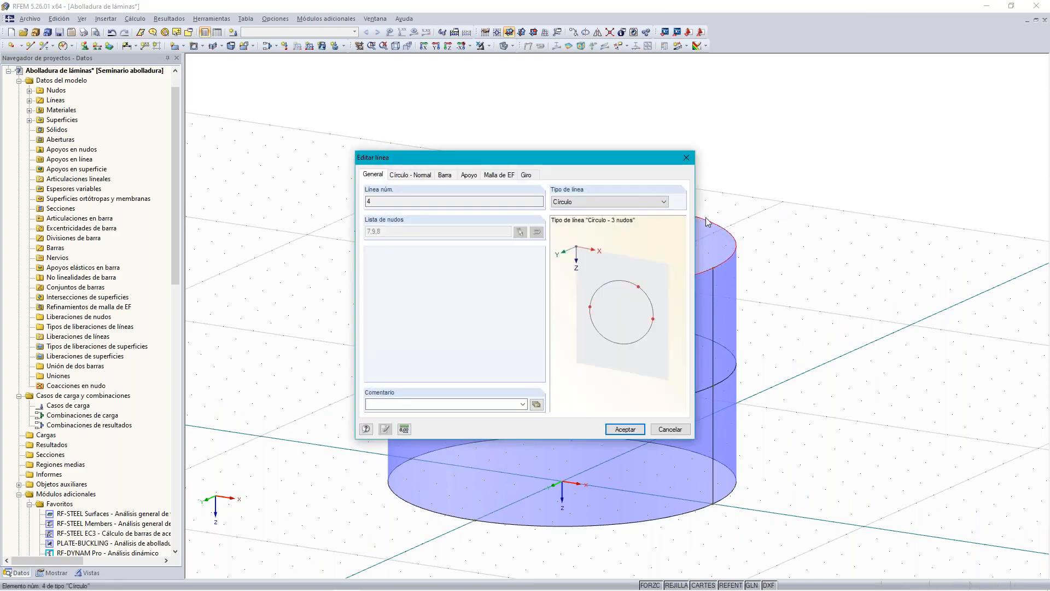
{"action": "left_click", "coordinate": [686, 159]}
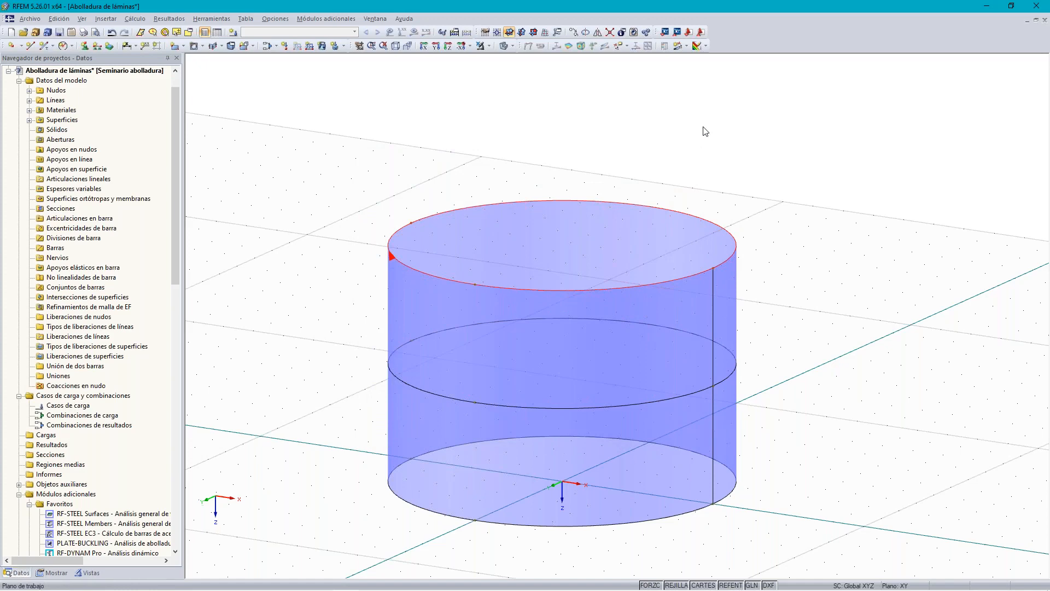
{"action": "left_click", "coordinate": [572, 32]}
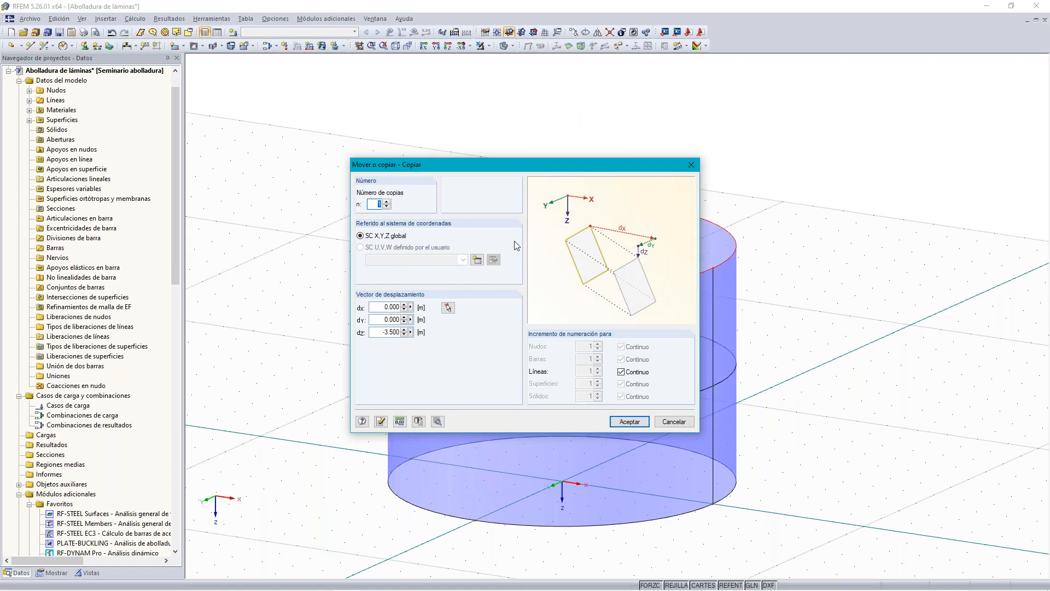
{"action": "double_click", "coordinate": [380, 332]}
{"action": "key", "text": "BackSpace"}
{"action": "left_click", "coordinate": [625, 422]}
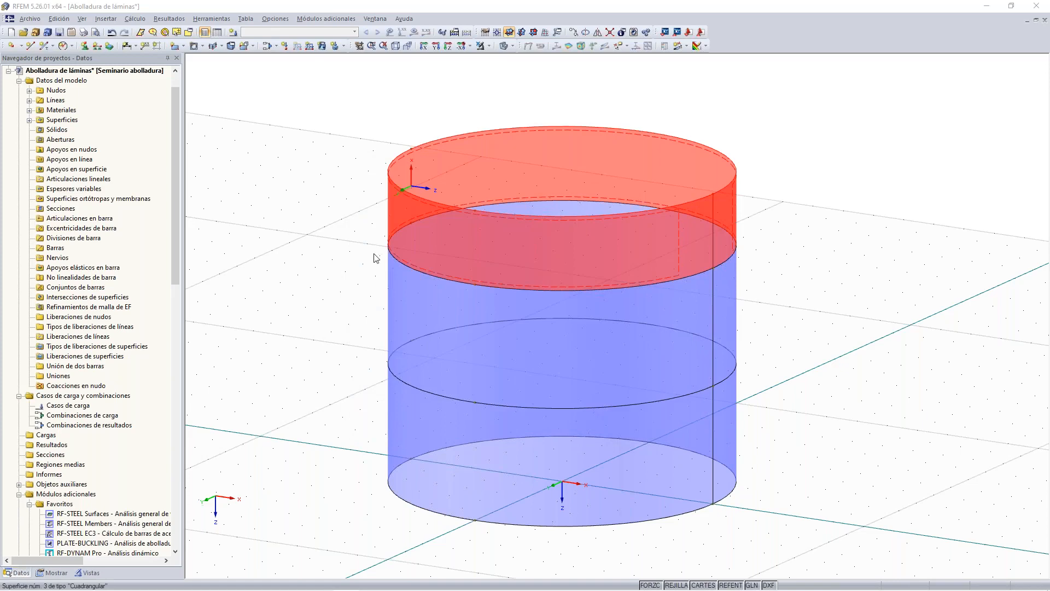
Set the third ring's stiffness type to Estándar and its constant thickness to 6.0 mm, keeping Acero S 235
{"action": "double_click", "coordinate": [403, 207]}
{"action": "left_click", "coordinate": [605, 219]}
{"action": "left_click", "coordinate": [611, 228]}
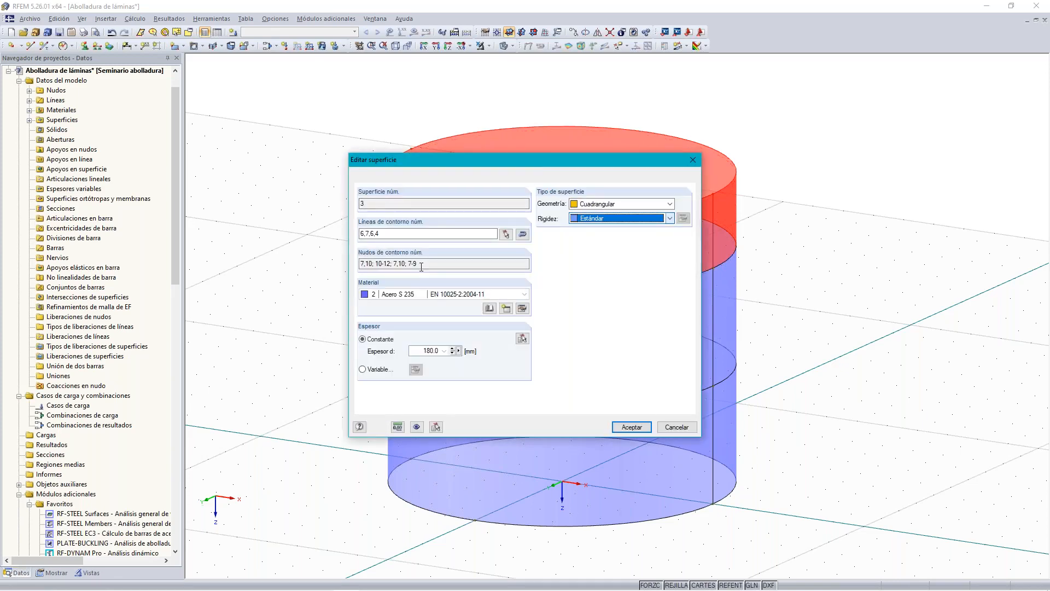
{"action": "double_click", "coordinate": [422, 351]}
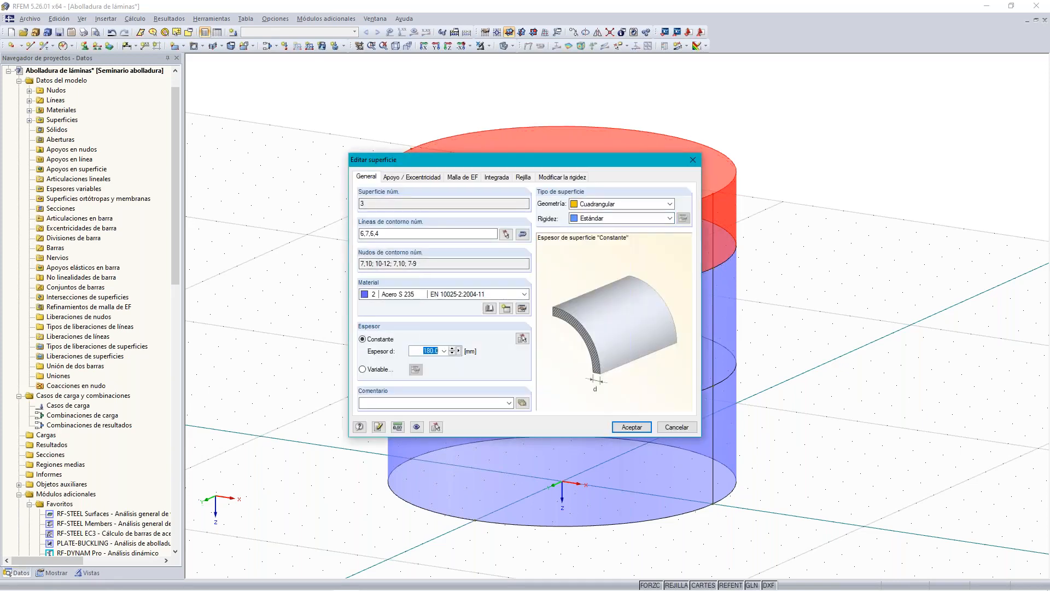
{"action": "type", "text": "6.0"}
{"action": "key", "text": "Return"}
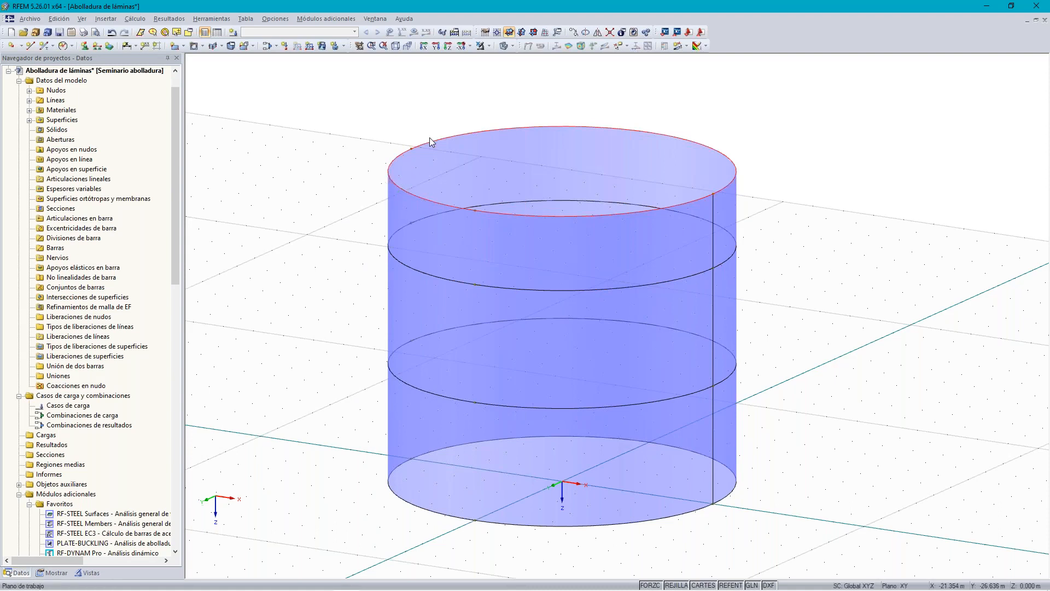
Copy the topmost circle once 0.8 m upward along Z to generate a fourth shell ring
{"action": "left_click", "coordinate": [574, 32]}
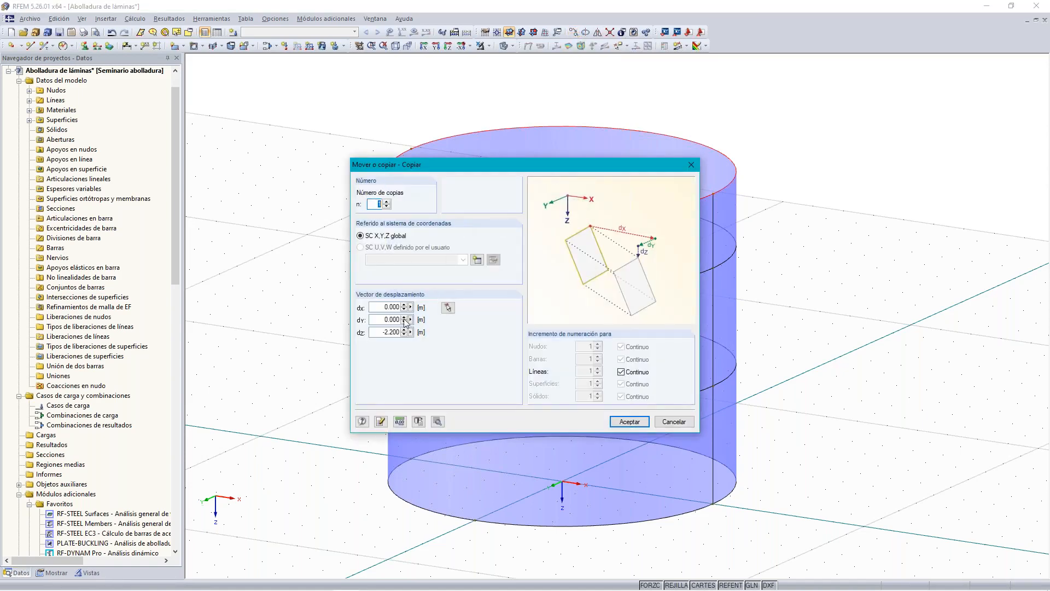
{"action": "double_click", "coordinate": [382, 334]}
{"action": "type", "text": "0.8"}
{"action": "left_click", "coordinate": [629, 422]}
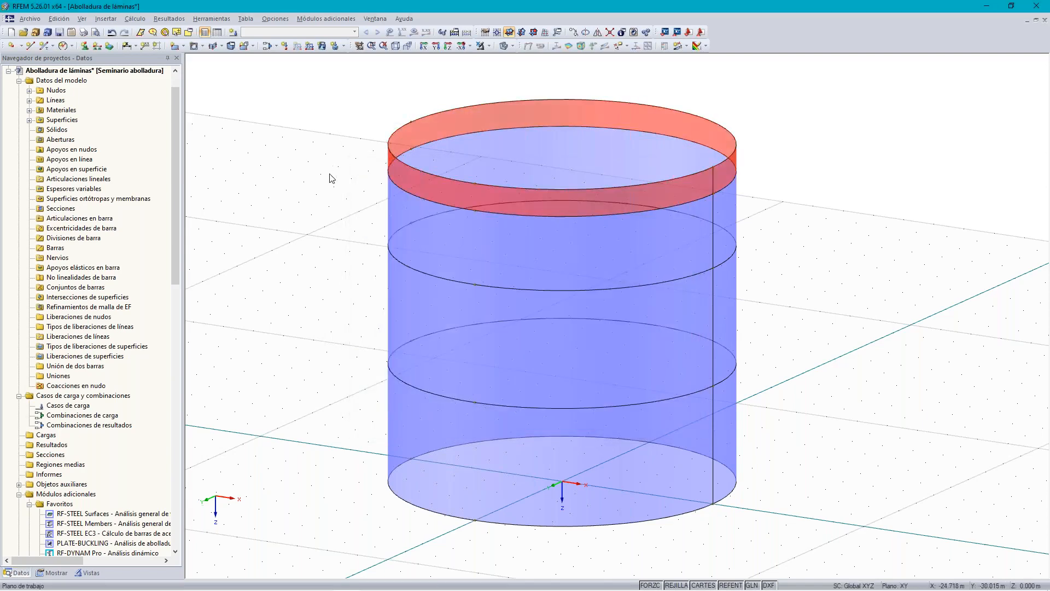
Show the surface thickness labels on the model to check the thickness of each ring
{"action": "left_click", "coordinate": [455, 195]}
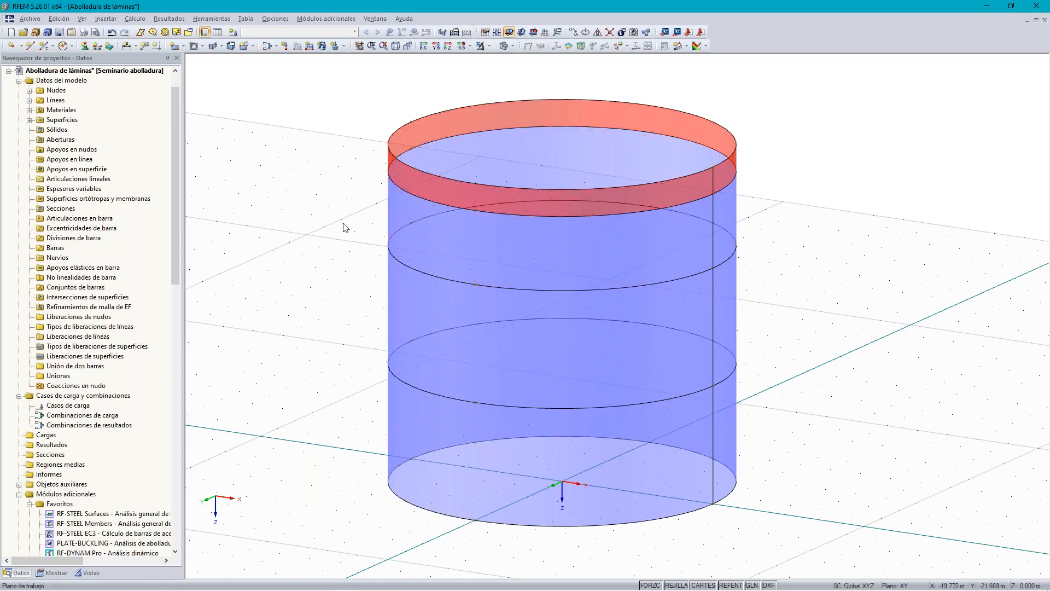
{"action": "scroll", "coordinate": [347, 231], "scroll_direction": "down", "scroll_amount": 2}
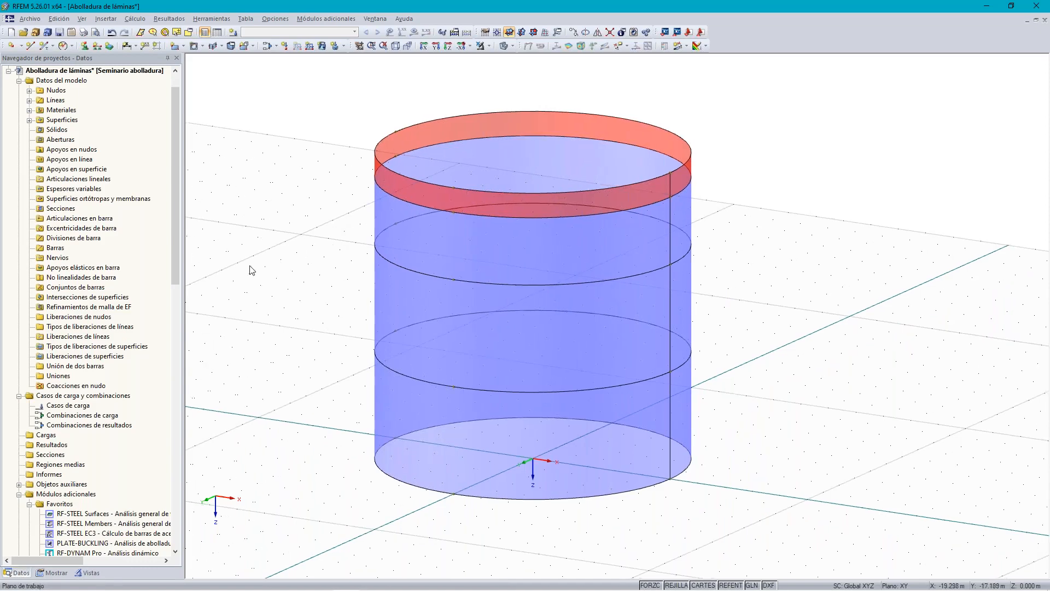
{"action": "left_click", "coordinate": [52, 573]}
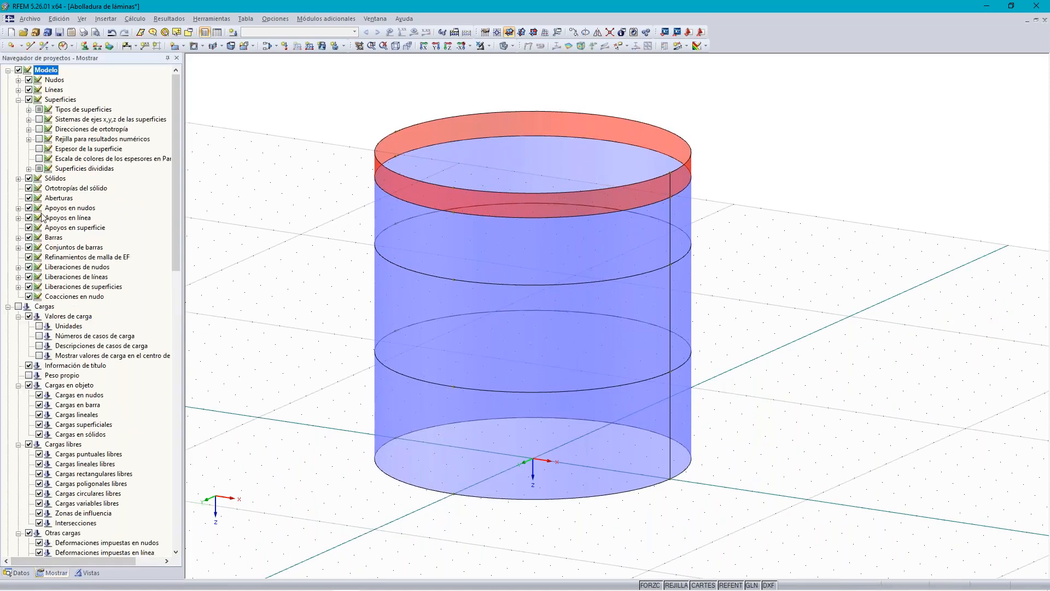
{"action": "left_click", "coordinate": [39, 148]}
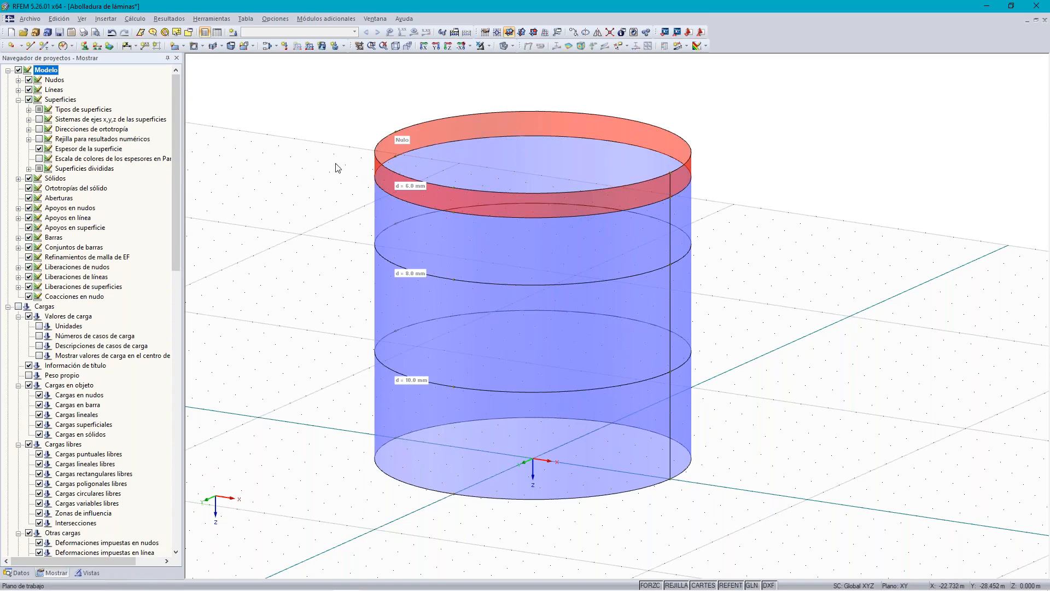
Set the topmost ring's stiffness type to Estándar and its constant thickness to 6 mm, keeping Acero S 235
{"action": "middle_click_drag", "start_coordinate": [314, 222], "coordinate": [385, 186]}
{"action": "double_click", "coordinate": [386, 180]}
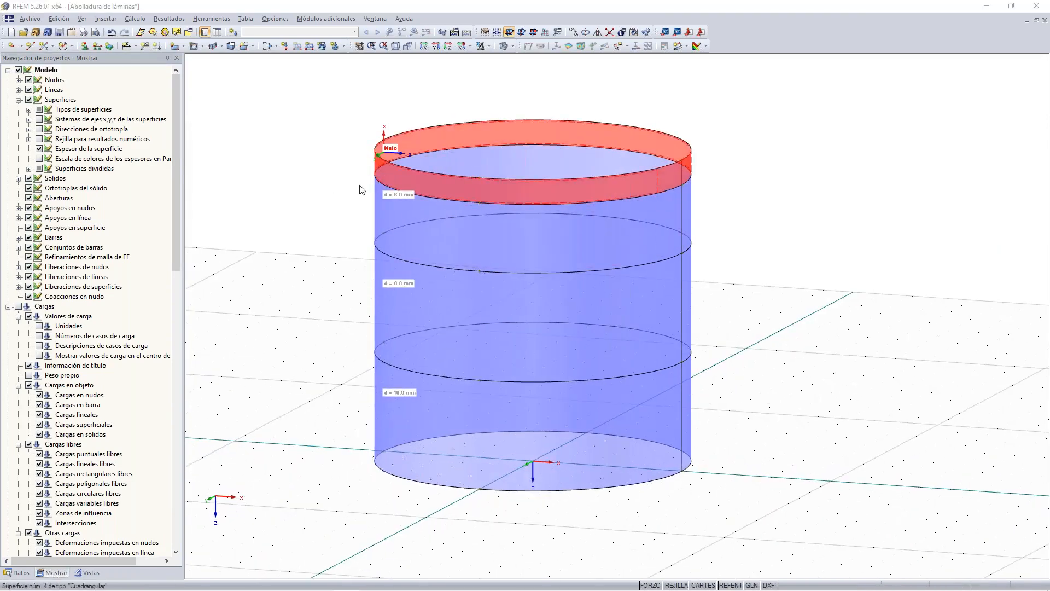
{"action": "left_click", "coordinate": [599, 218]}
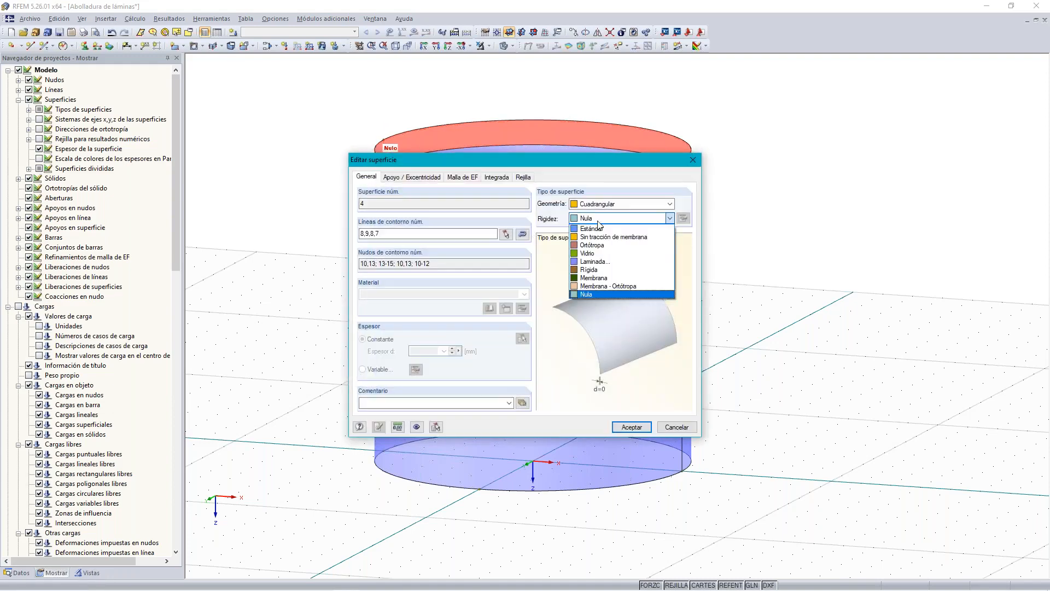
{"action": "left_click", "coordinate": [607, 227]}
{"action": "double_click", "coordinate": [423, 350]}
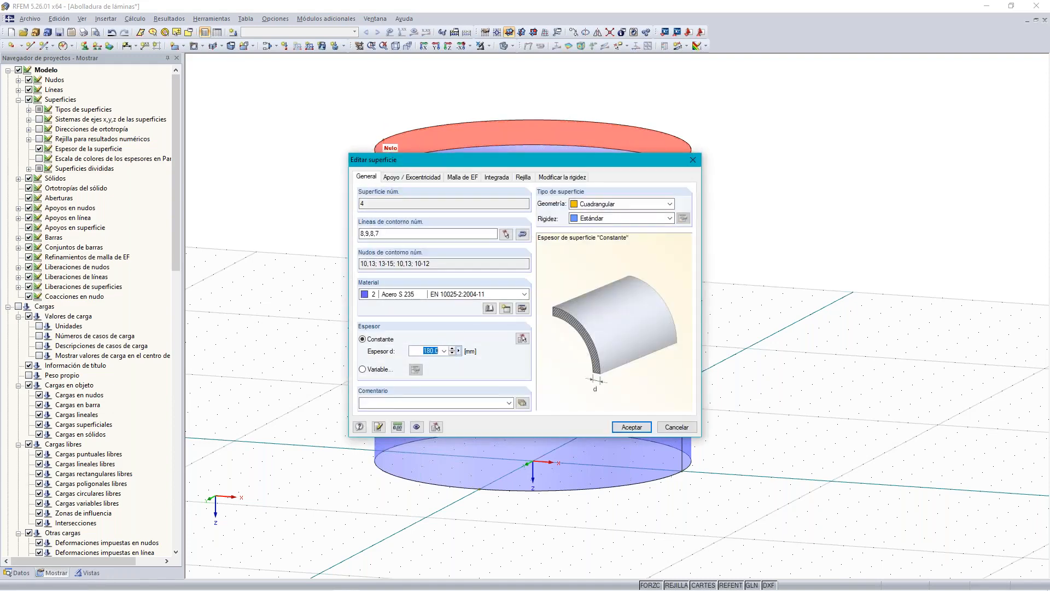
{"action": "type", "text": "6"}
{"action": "key", "text": "Return"}
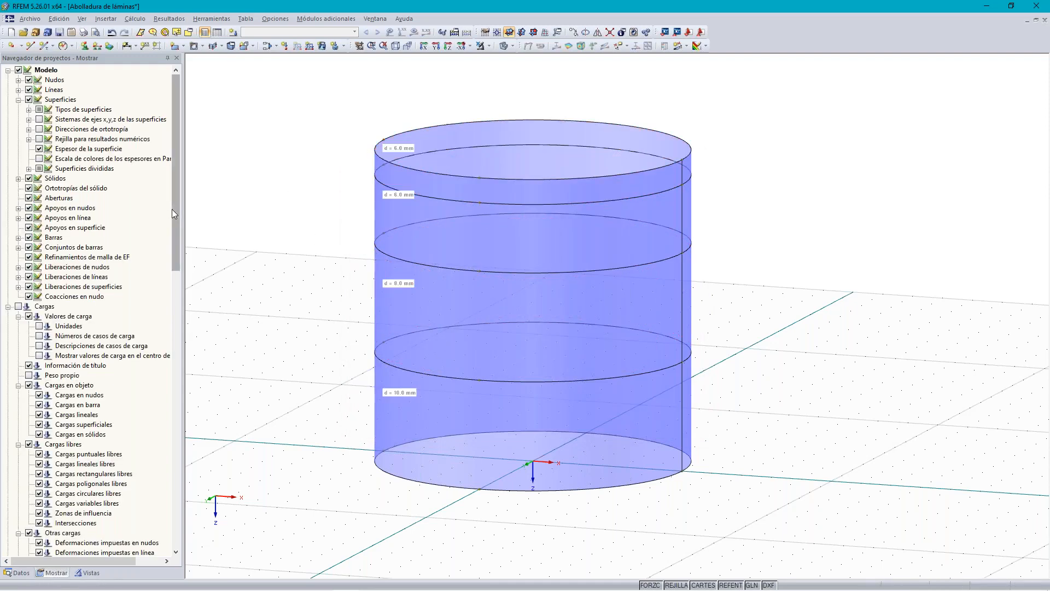
Hide the surface thickness labels and colour the model by surface thickness, moving the colour legend closer to the shell
{"action": "left_click", "coordinate": [38, 149]}
{"action": "left_click_drag", "start_coordinate": [172, 126], "coordinate": [178, 418]}
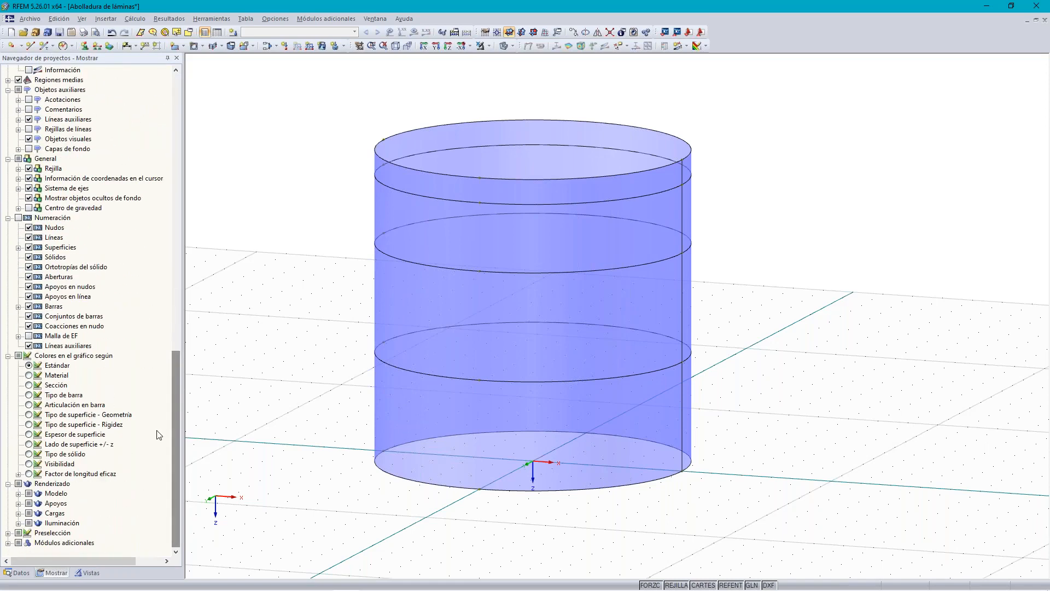
{"action": "left_click", "coordinate": [18, 494]}
{"action": "left_click", "coordinate": [18, 494]}
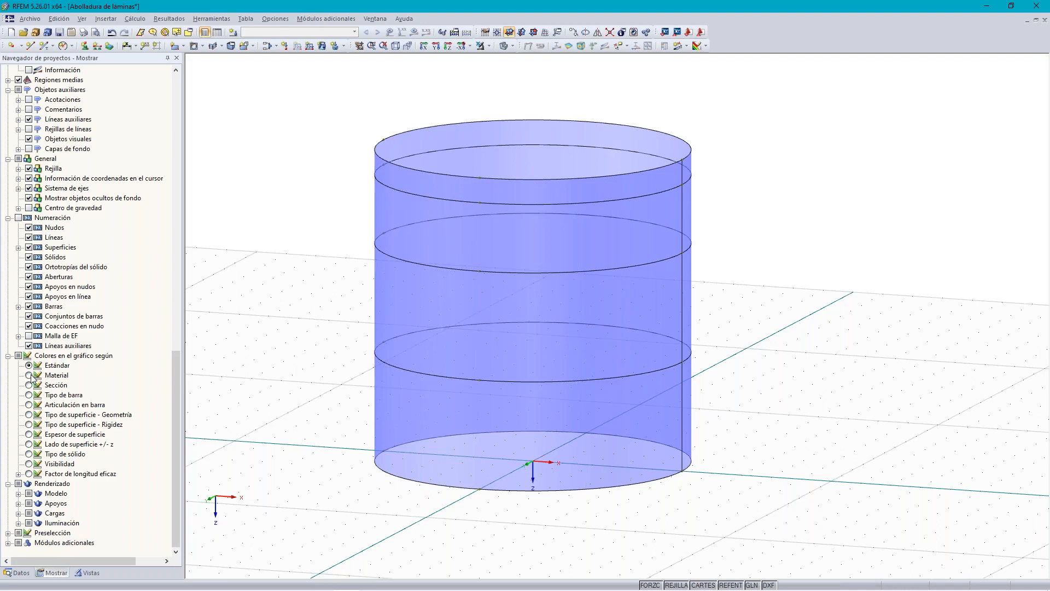
{"action": "left_click", "coordinate": [28, 435]}
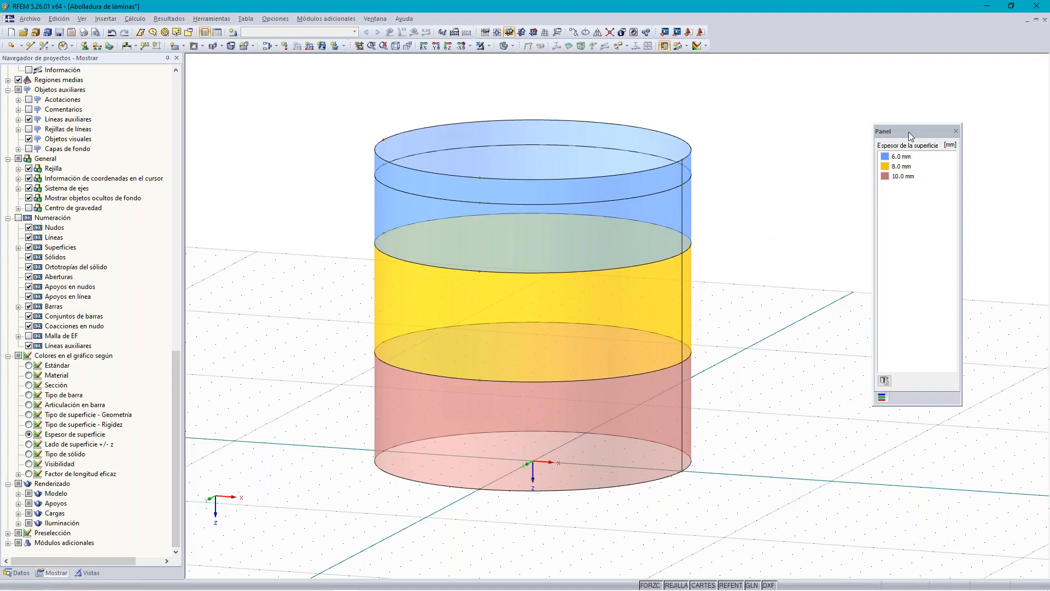
{"action": "left_click_drag", "start_coordinate": [900, 132], "coordinate": [860, 167]}
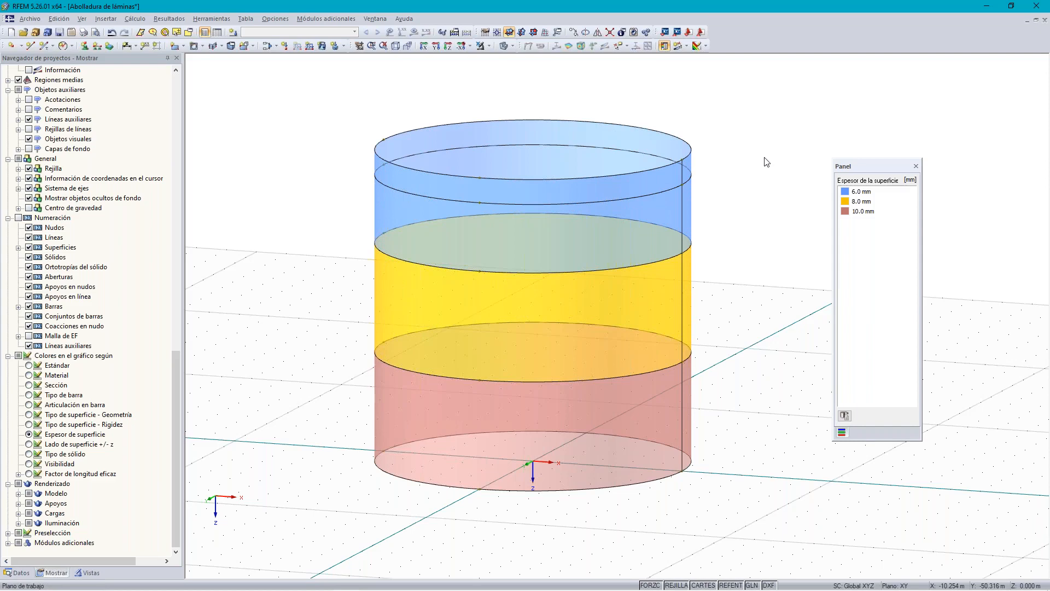
Add a line support to the bottom circle in the local line axes, with ux, uy and uz fixed and all rotations free
{"action": "scroll", "coordinate": [765, 158], "scroll_direction": "down", "scroll_amount": 1}
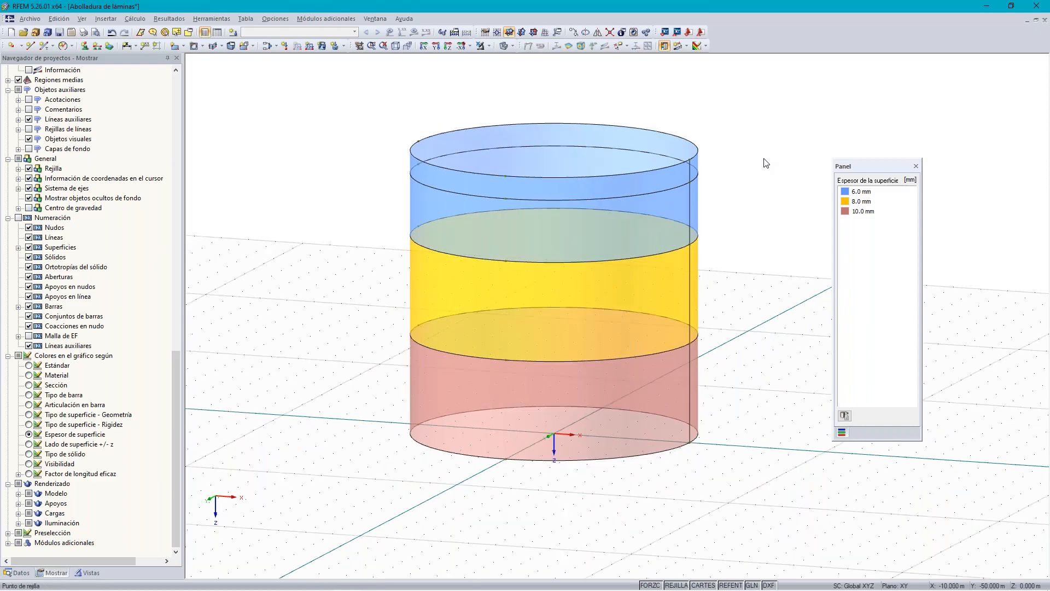
{"action": "middle_click_drag", "start_coordinate": [764, 161], "coordinate": [668, 133], "text": "ctrl"}
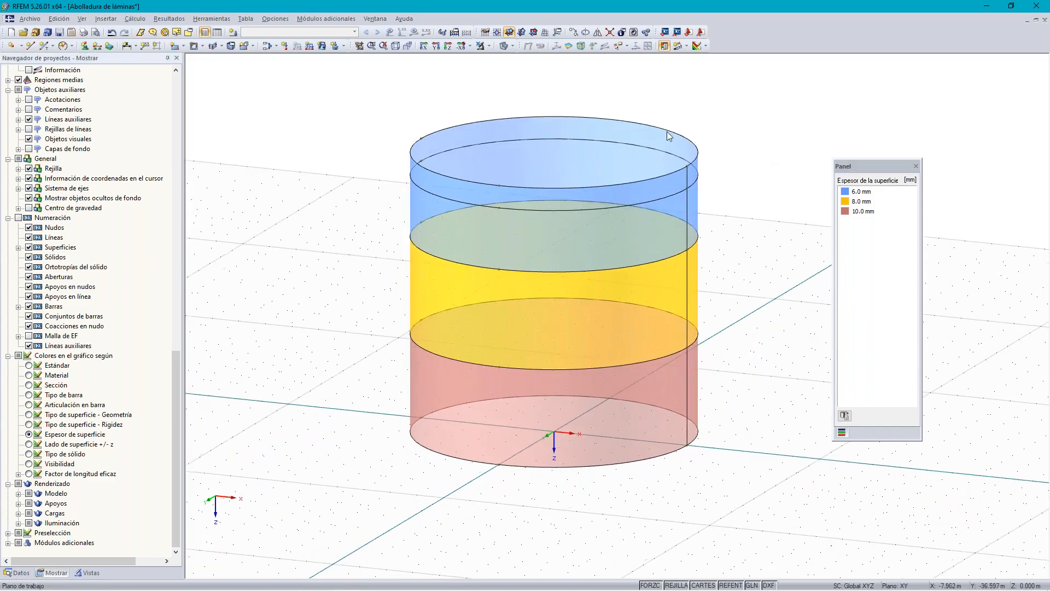
{"action": "left_click", "coordinate": [97, 47]}
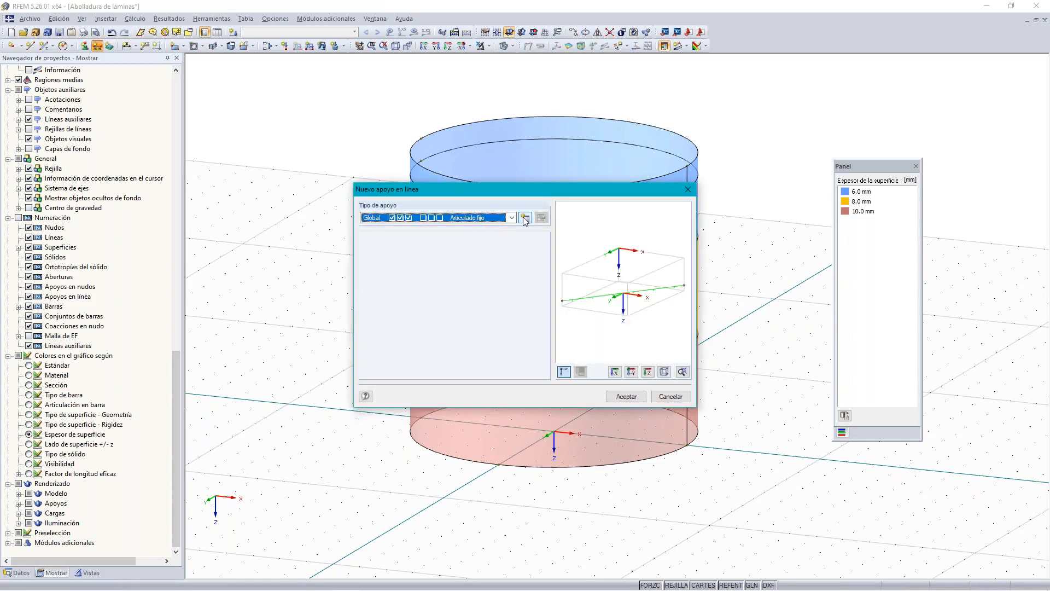
{"action": "left_click", "coordinate": [525, 218]}
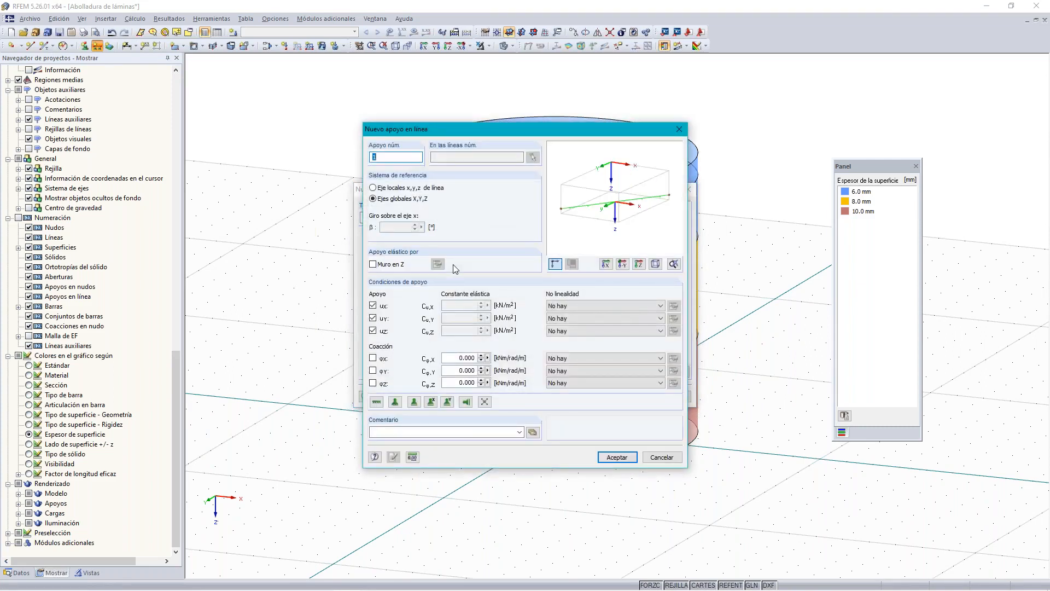
{"action": "left_click", "coordinate": [372, 188]}
{"action": "left_click_drag", "start_coordinate": [485, 131], "coordinate": [695, 143]}
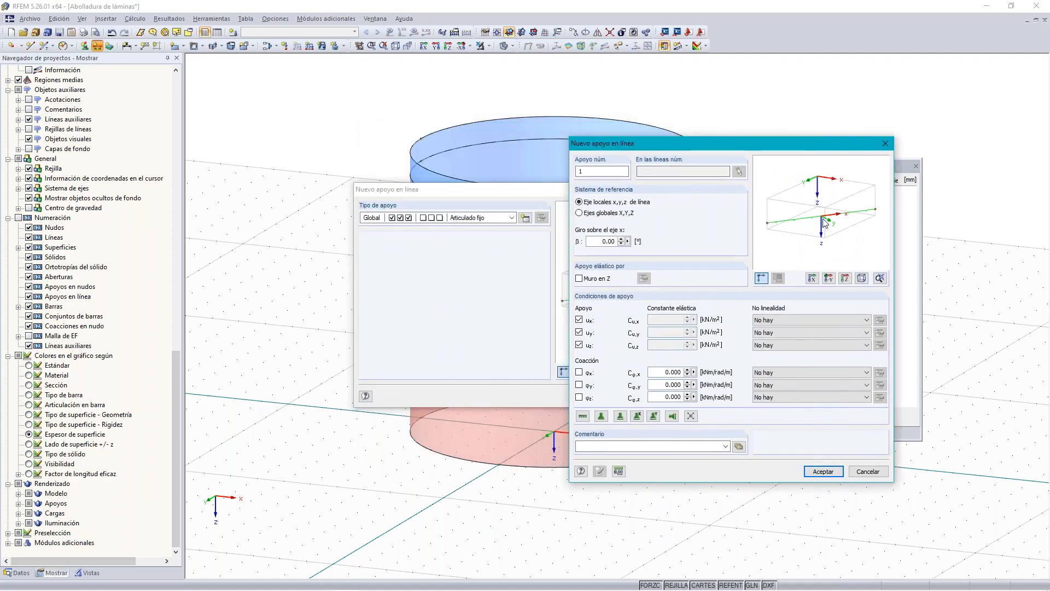
{"action": "left_click", "coordinate": [579, 213]}
{"action": "left_click", "coordinate": [579, 201]}
{"action": "left_click", "coordinate": [823, 471]}
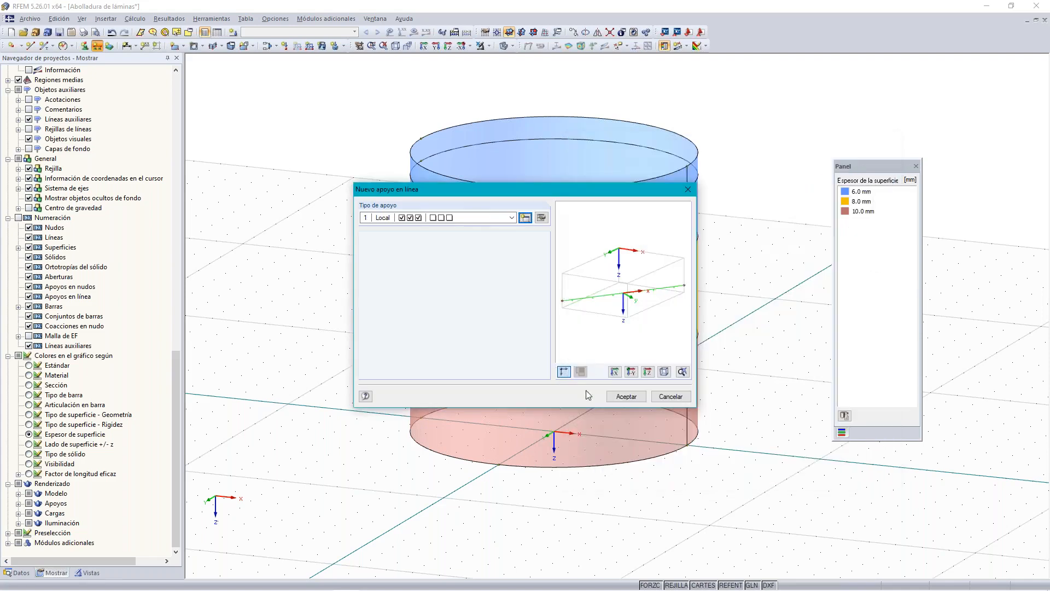
{"action": "left_click", "coordinate": [626, 396]}
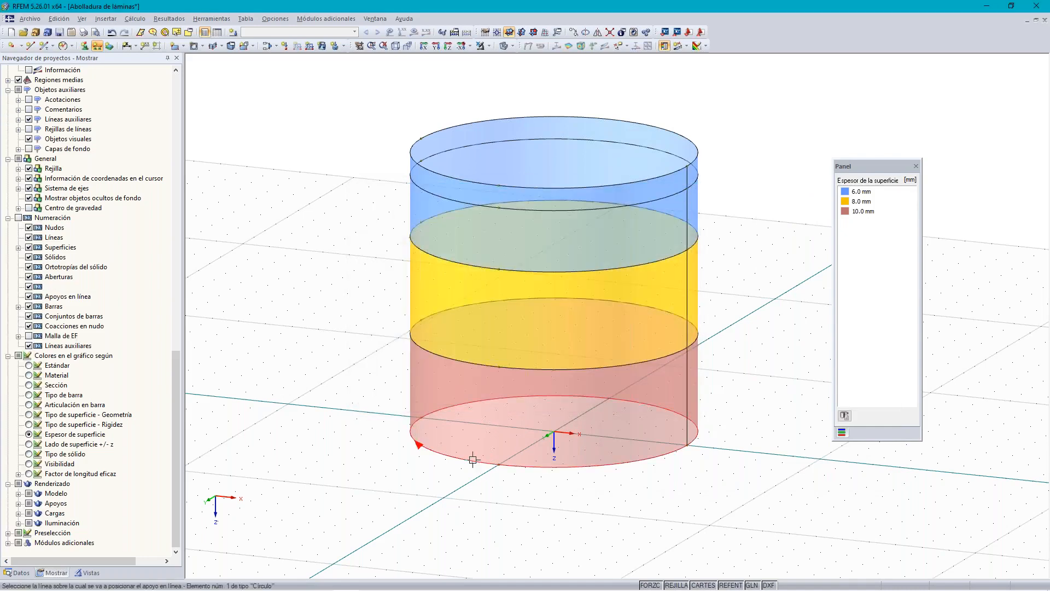
{"action": "left_click", "coordinate": [473, 460]}
{"action": "key", "text": "Escape"}
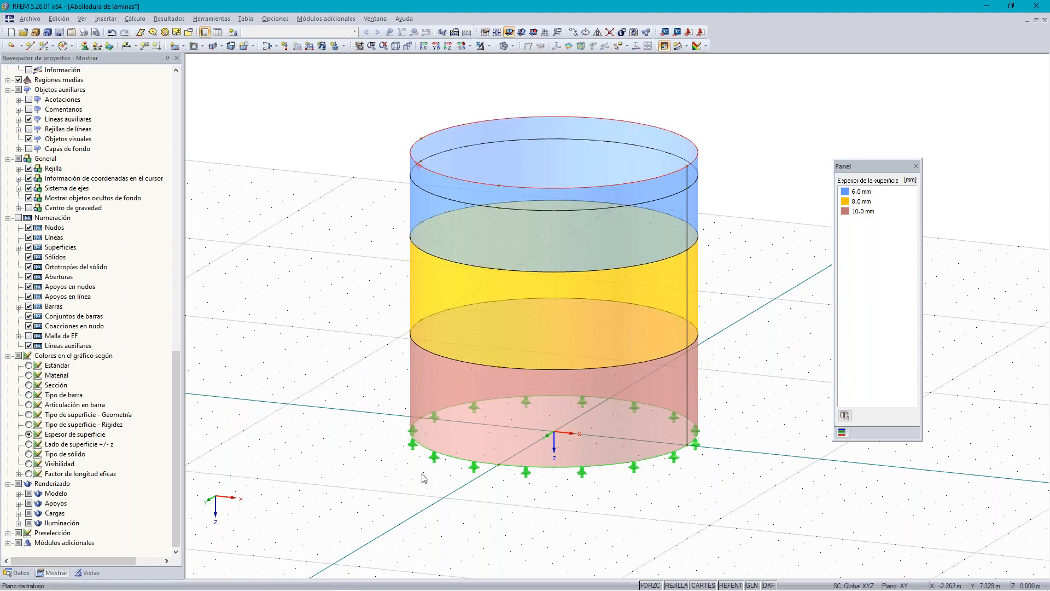
Toggle the lines' local axis systems on to check the bottom circle's orientation, and off again
{"action": "right_click", "coordinate": [454, 461]}
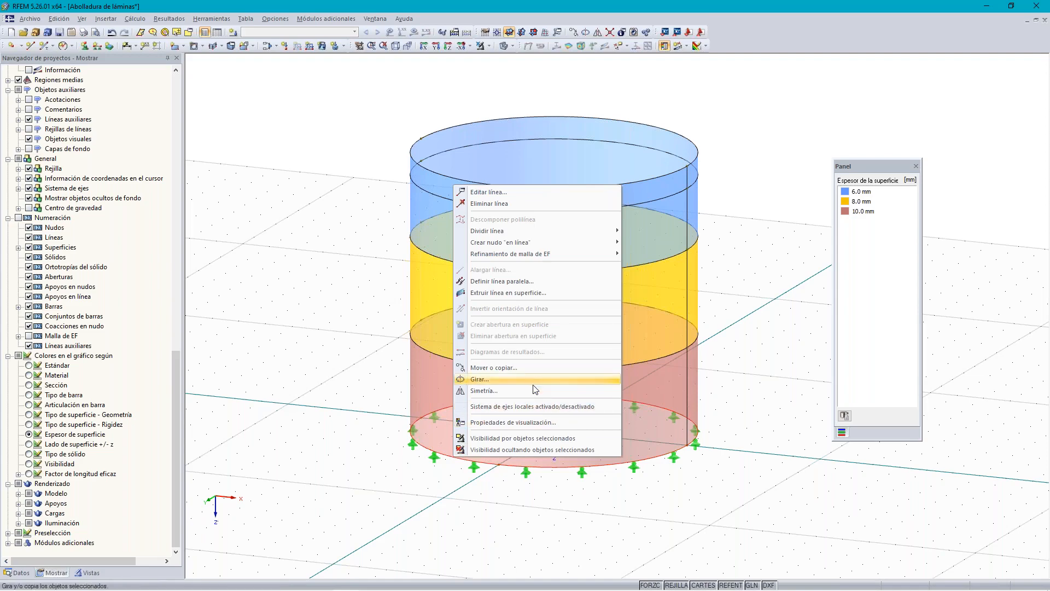
{"action": "left_click", "coordinate": [533, 406]}
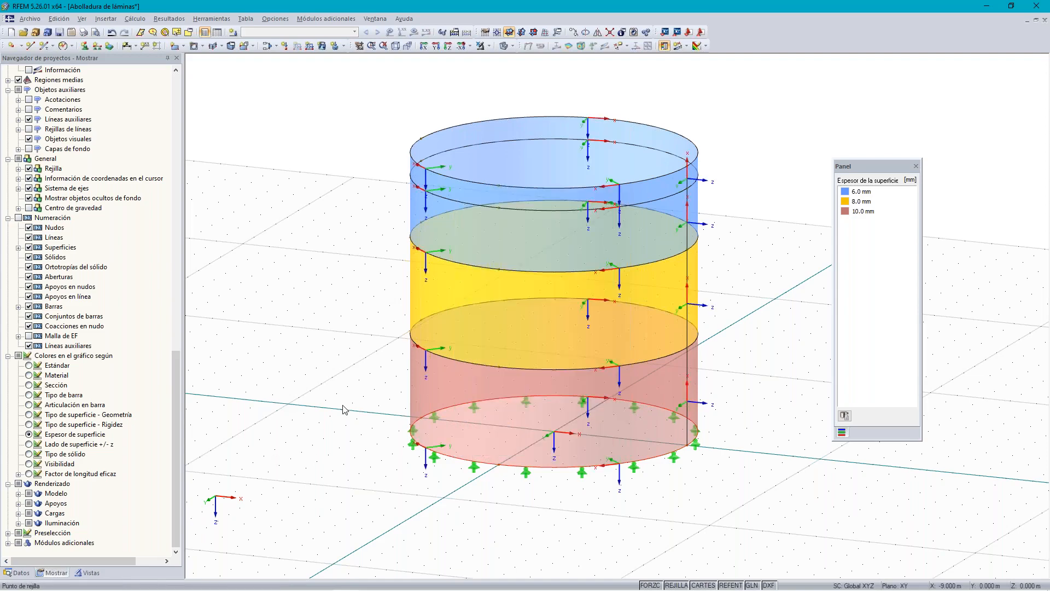
{"action": "right_click", "coordinate": [443, 460]}
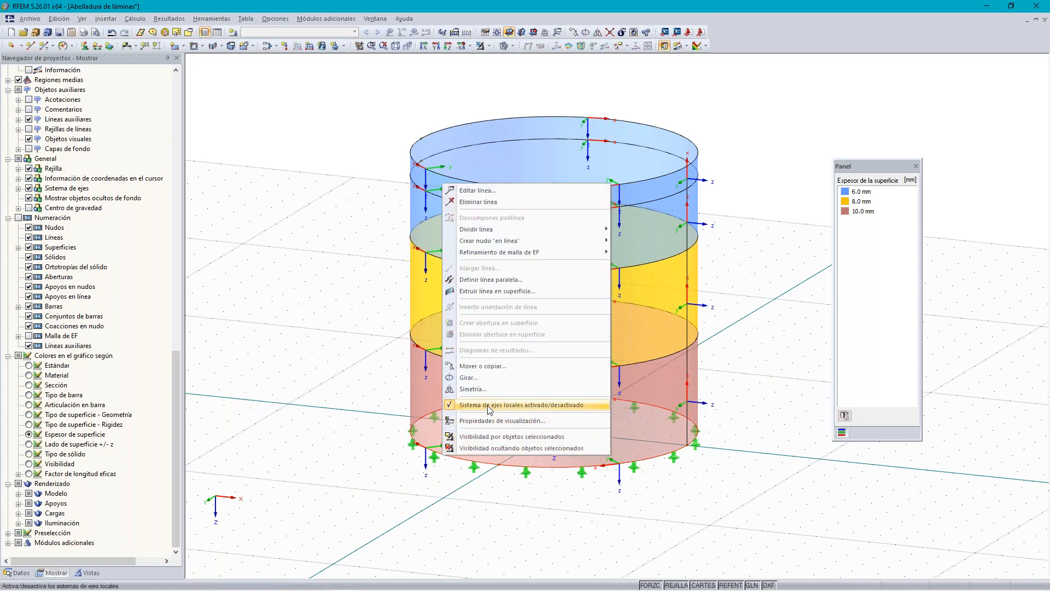
{"action": "left_click", "coordinate": [391, 410]}
Add a line support to the topmost circle in the local line axes, with ux and uy fixed and uz released
{"action": "middle_click_drag", "start_coordinate": [347, 264], "coordinate": [332, 273]}
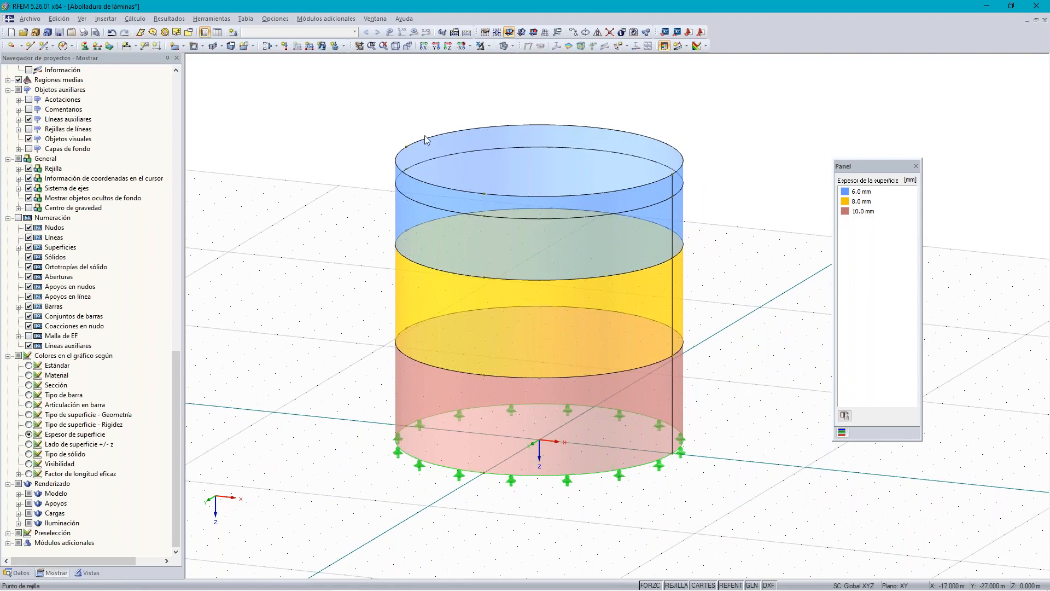
{"action": "right_click", "coordinate": [420, 184]}
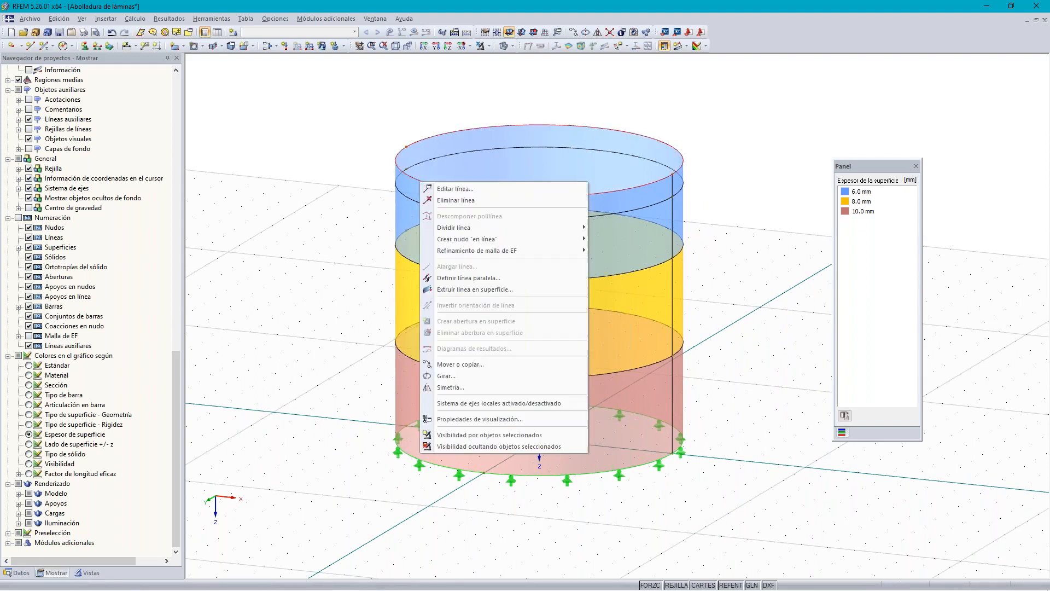
{"action": "left_click", "coordinate": [419, 186]}
{"action": "double_click", "coordinate": [422, 181]}
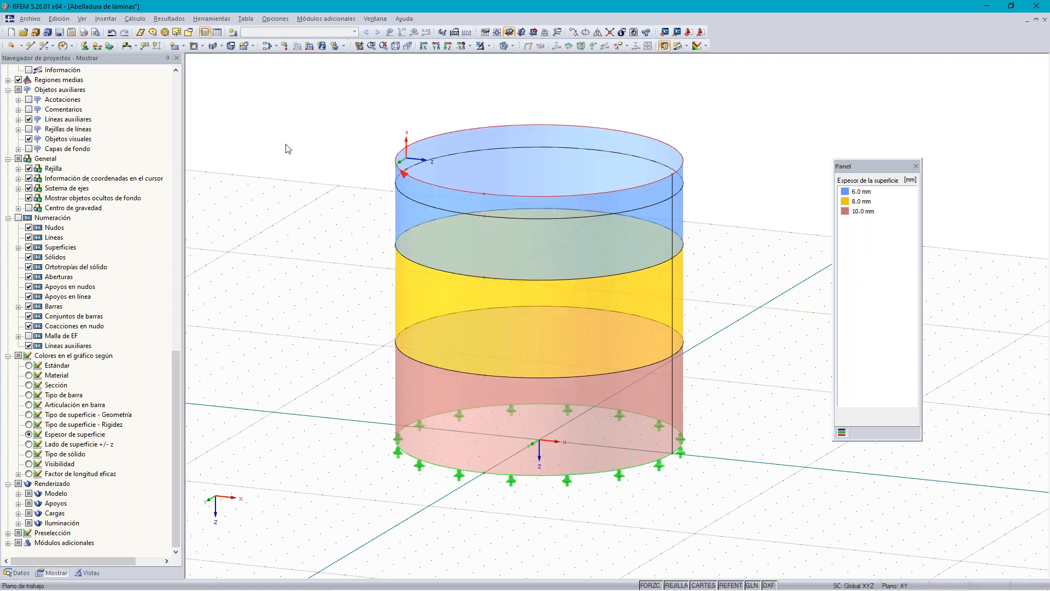
{"action": "left_click", "coordinate": [96, 47]}
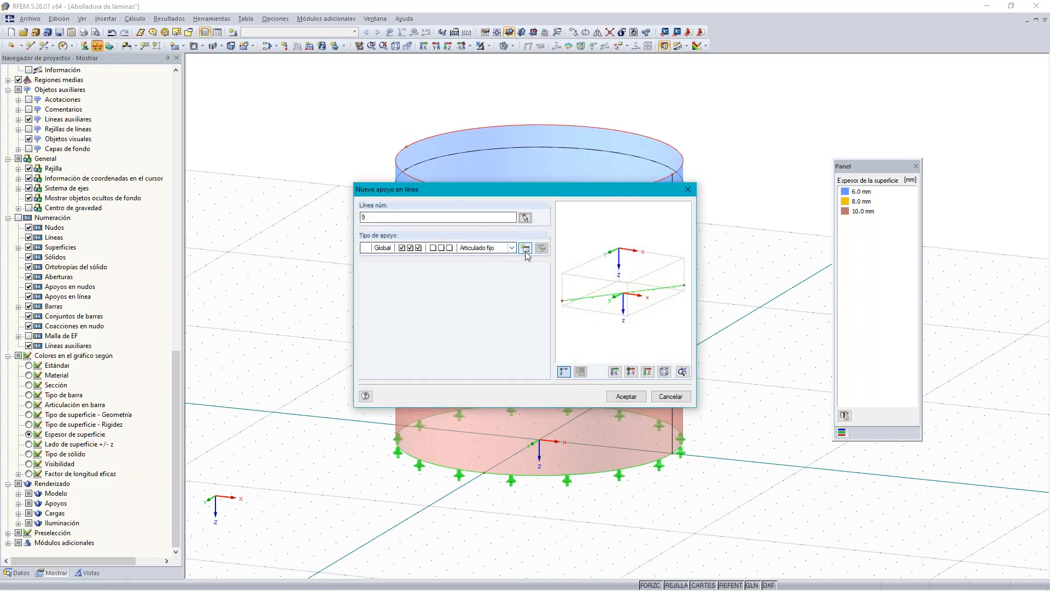
{"action": "left_click", "coordinate": [526, 252]}
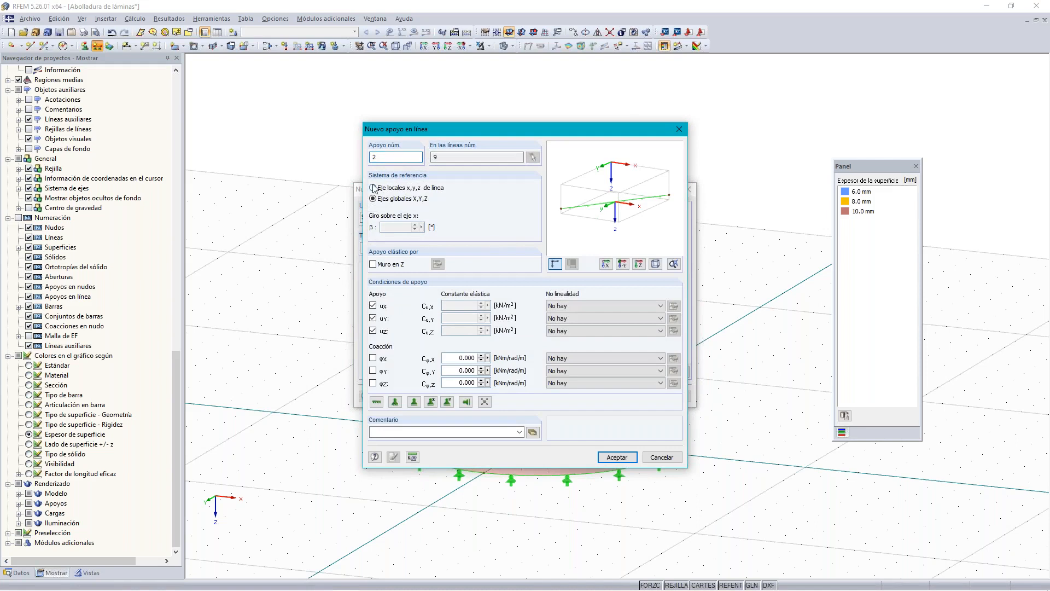
{"action": "left_click", "coordinate": [374, 188]}
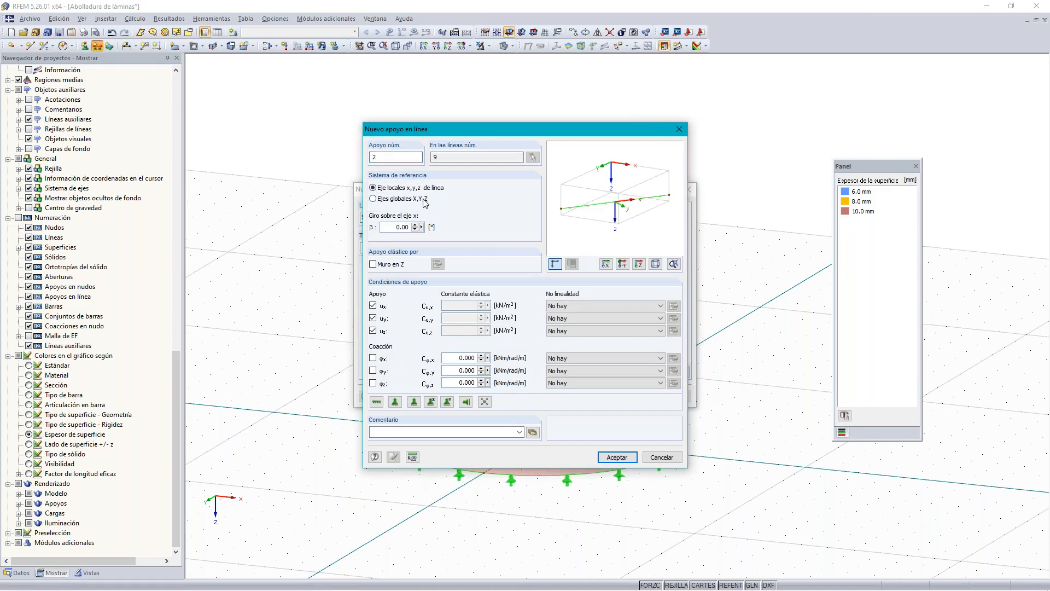
{"action": "left_click", "coordinate": [373, 331]}
{"action": "left_click", "coordinate": [607, 457]}
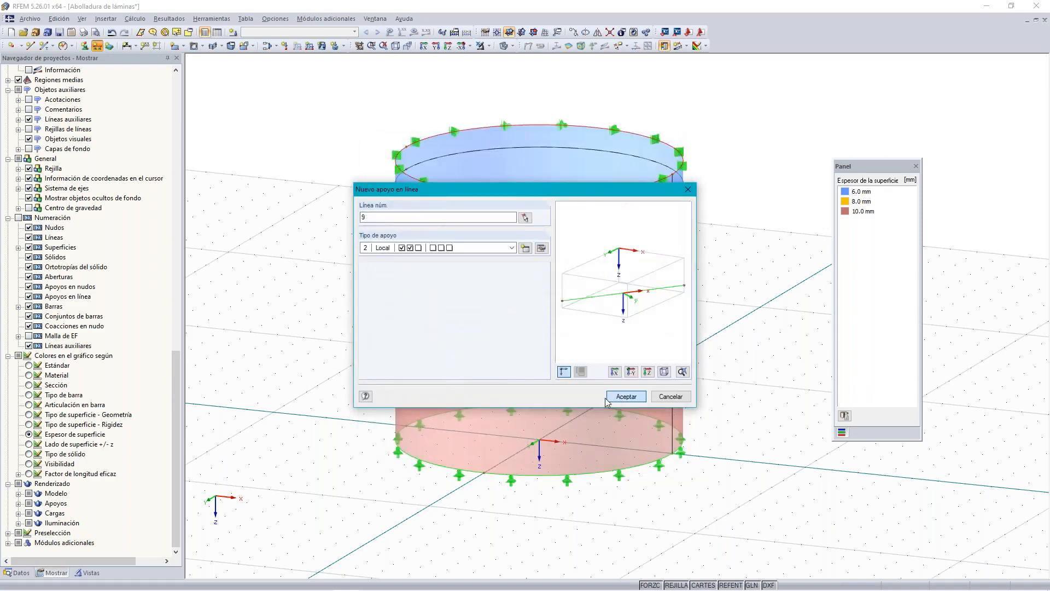
{"action": "left_click", "coordinate": [607, 398]}
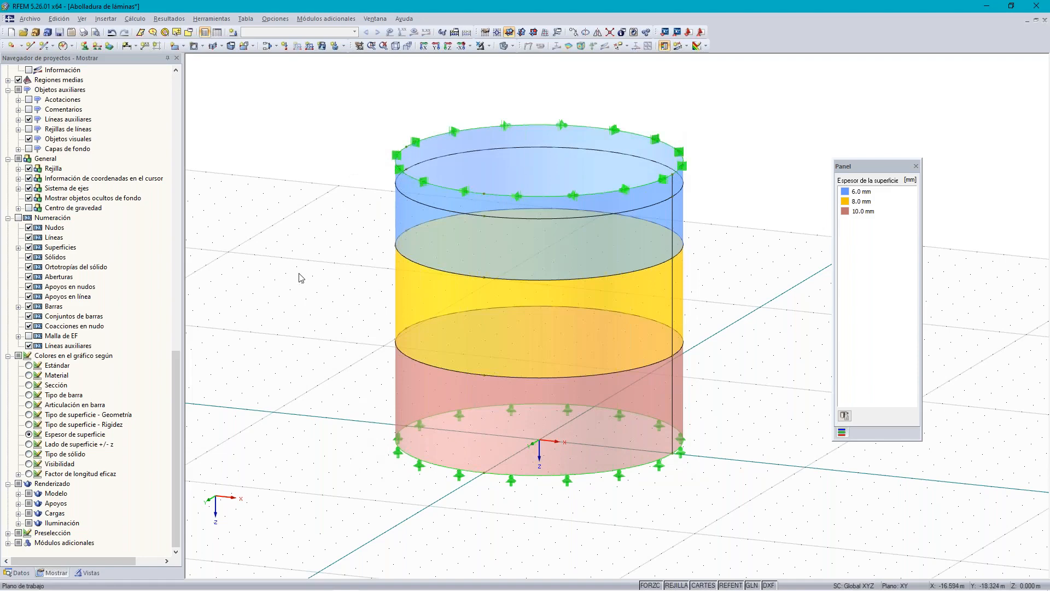
Create load case CC1 named "Cargas de diseño" in the Permanente category, with self-weight active at factor 1.000 in Z
{"action": "middle_click_drag", "start_coordinate": [298, 277], "coordinate": [352, 300], "text": "ctrl"}
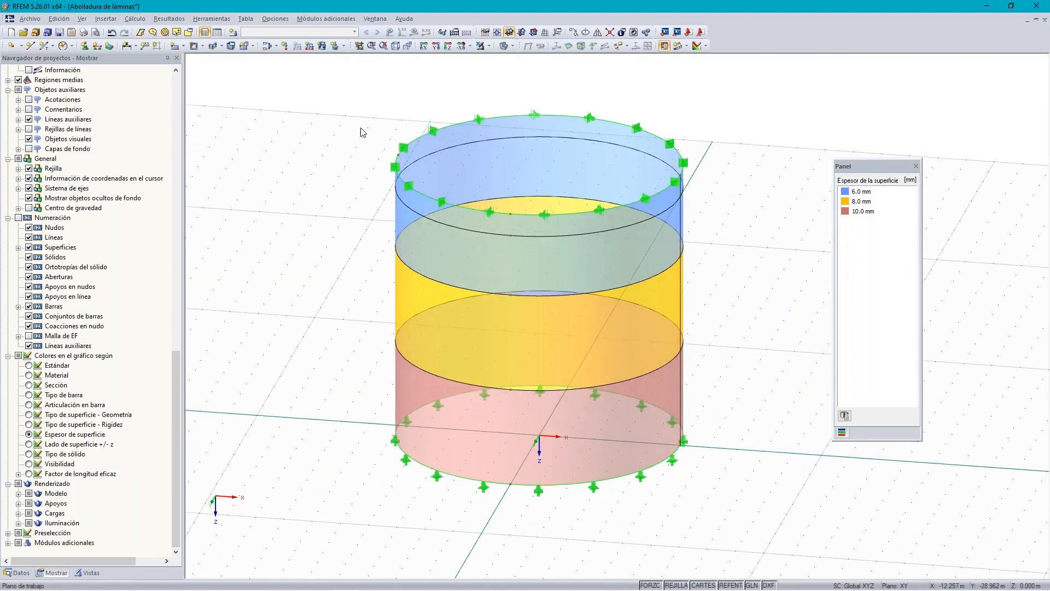
{"action": "left_click", "coordinate": [233, 32]}
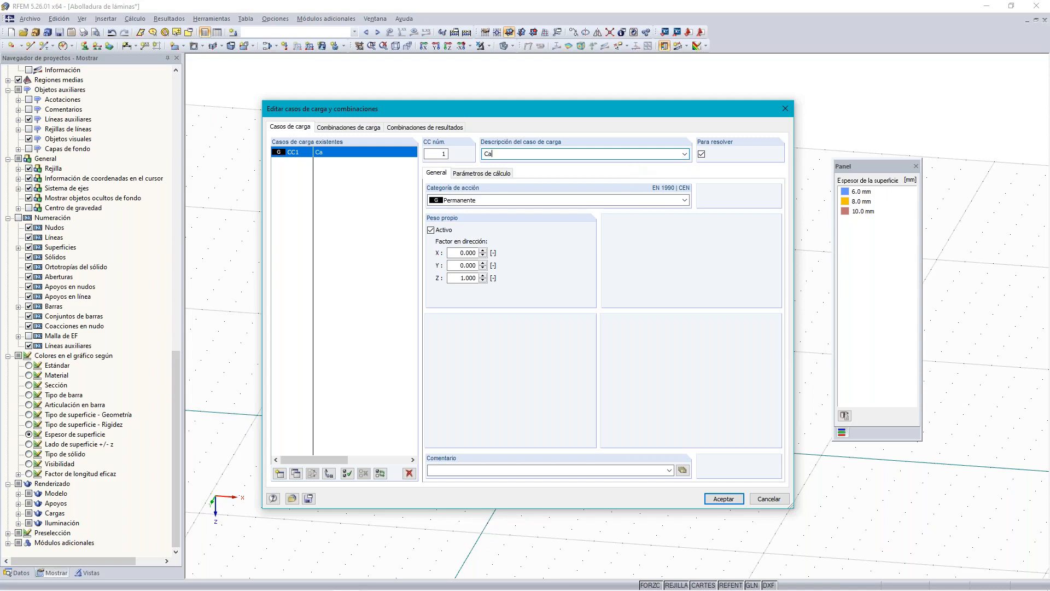
{"action": "type", "text": "rgas de diseño"}
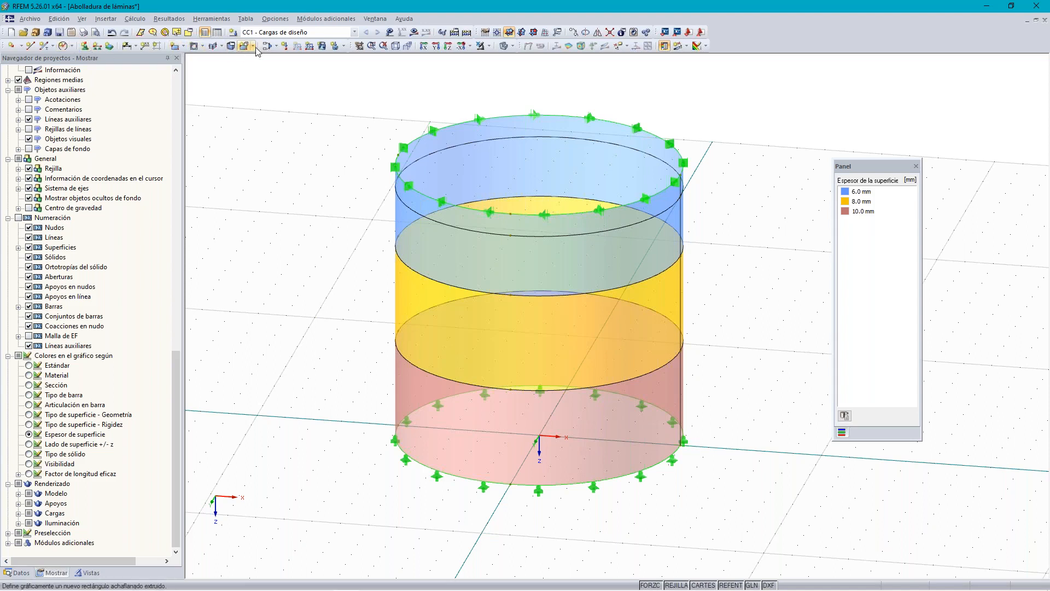
Apply a uniform surface force of 8 kN/m² in the local z direction to the three lower shell rings
{"action": "left_click", "coordinate": [321, 47]}
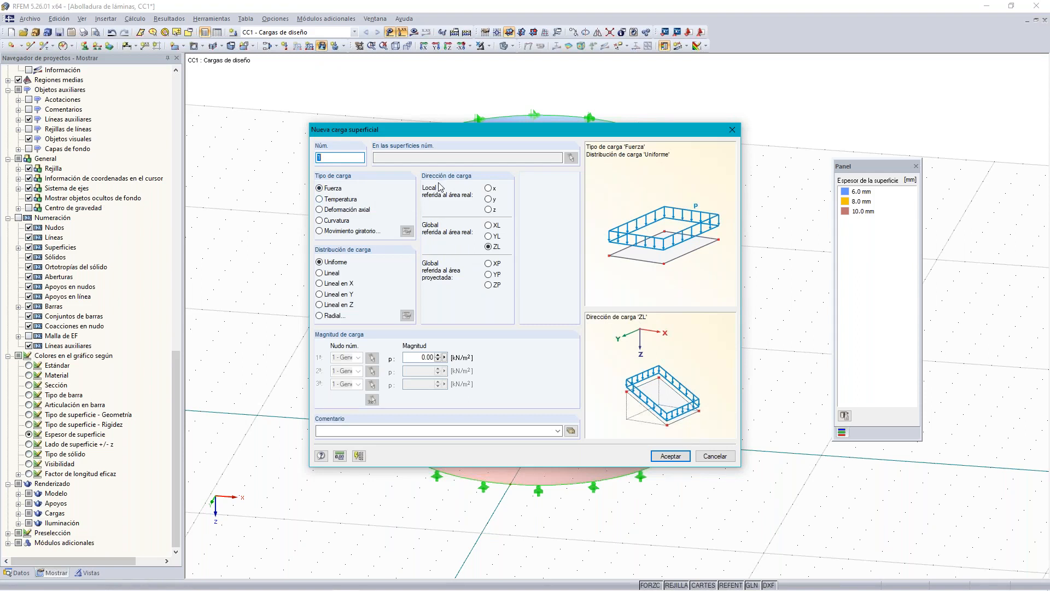
{"action": "left_click", "coordinate": [489, 189]}
{"action": "left_click", "coordinate": [488, 210]}
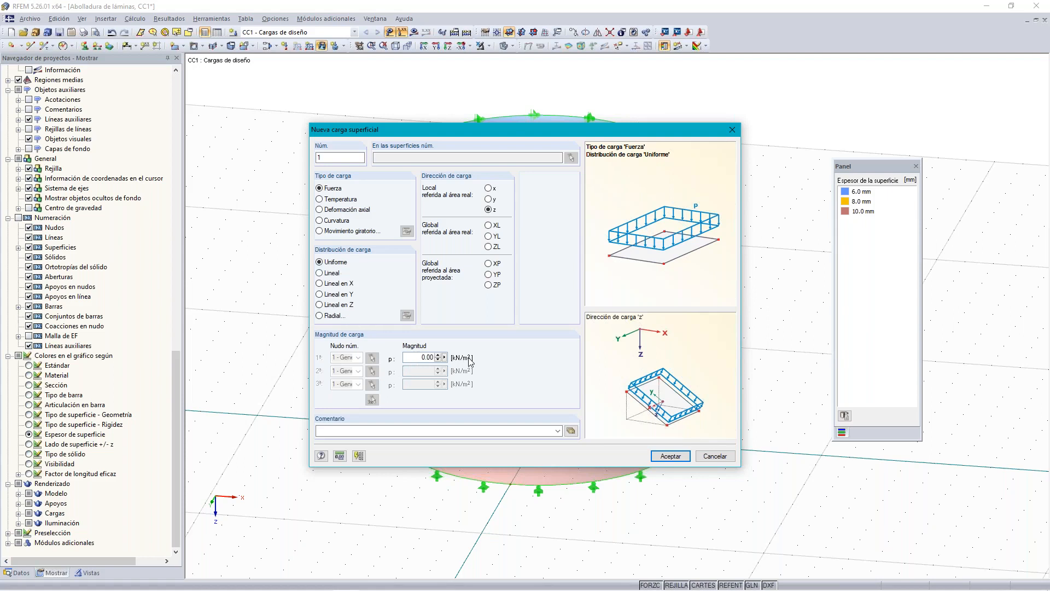
{"action": "type", "text": "8"}
{"action": "left_click", "coordinate": [671, 456]}
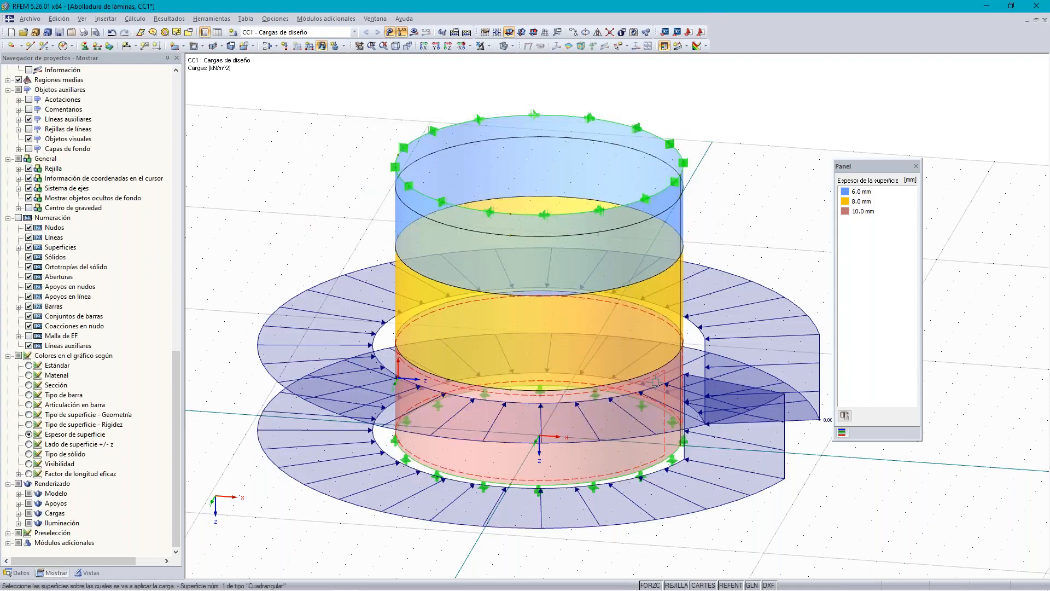
{"action": "left_click", "coordinate": [648, 390]}
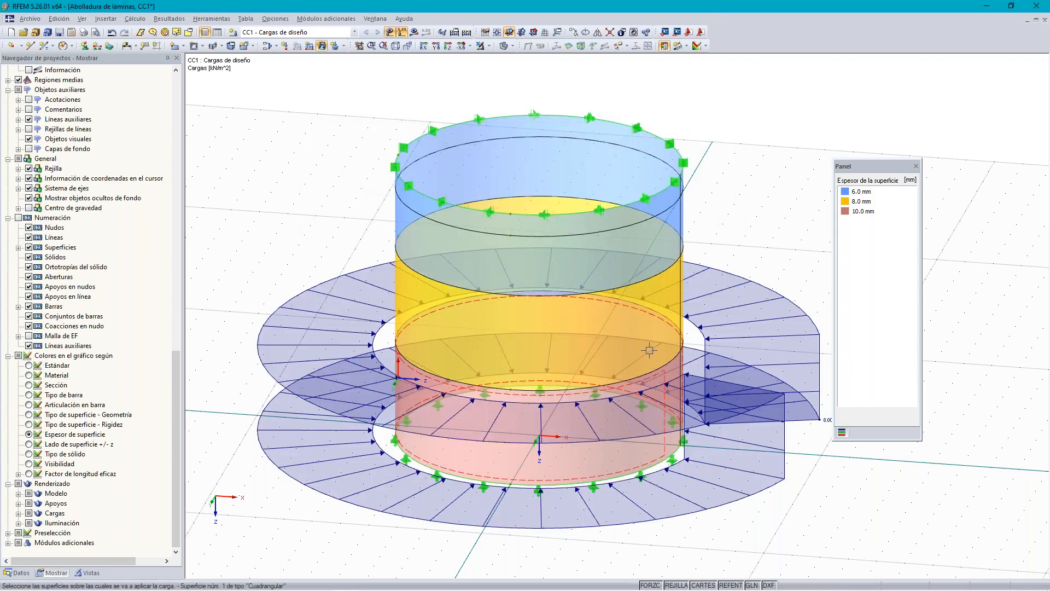
{"action": "left_click", "coordinate": [647, 315]}
{"action": "left_click", "coordinate": [648, 242]}
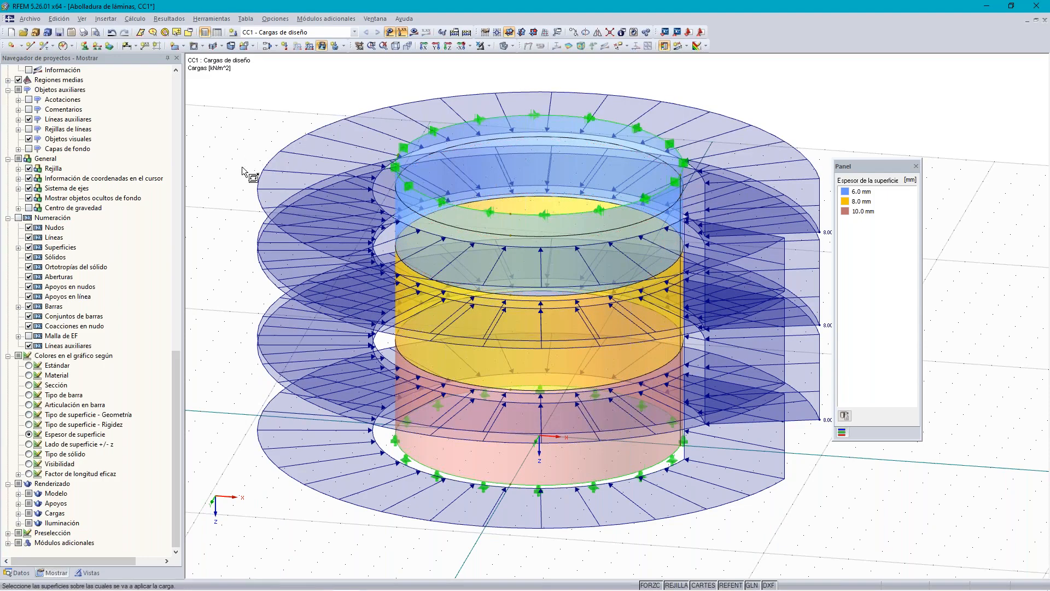
View the model along Z, along Y and in the reverse Y direction to examine the surface loads on the rings
{"action": "left_click", "coordinate": [447, 46]}
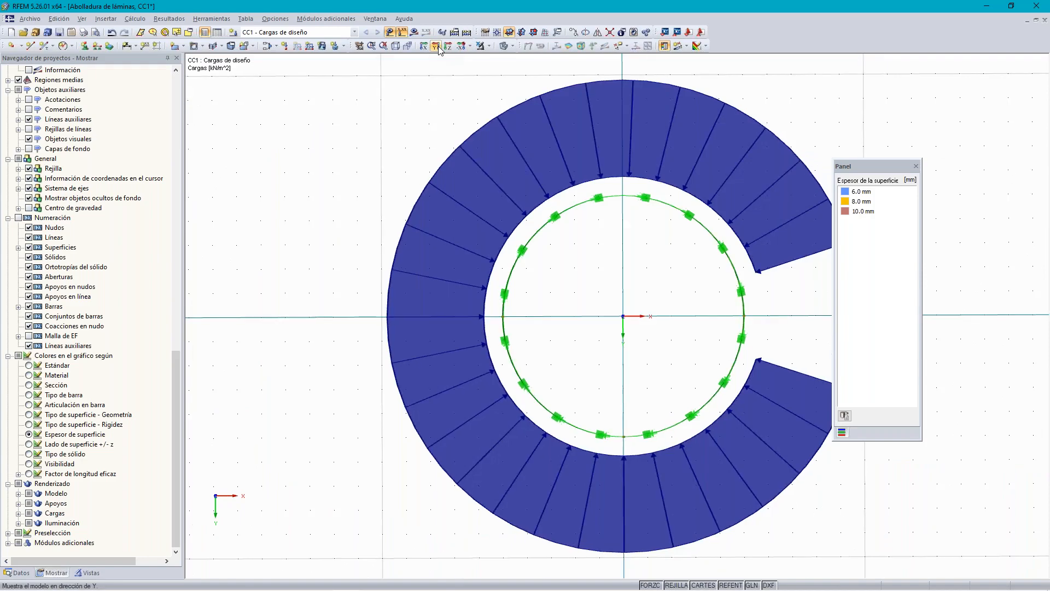
{"action": "left_click", "coordinate": [436, 46]}
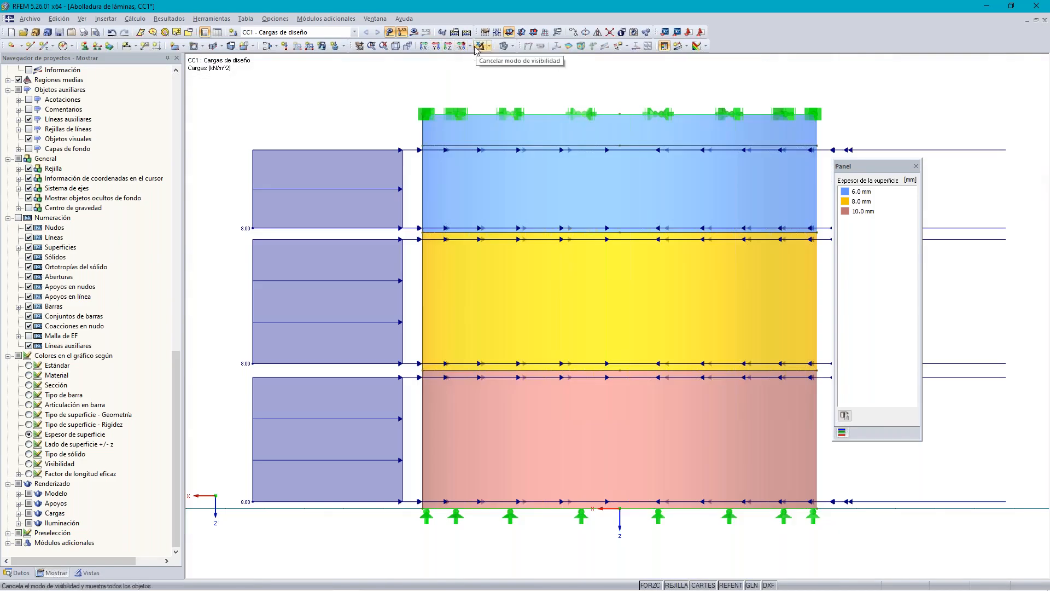
{"action": "left_click", "coordinate": [470, 46]}
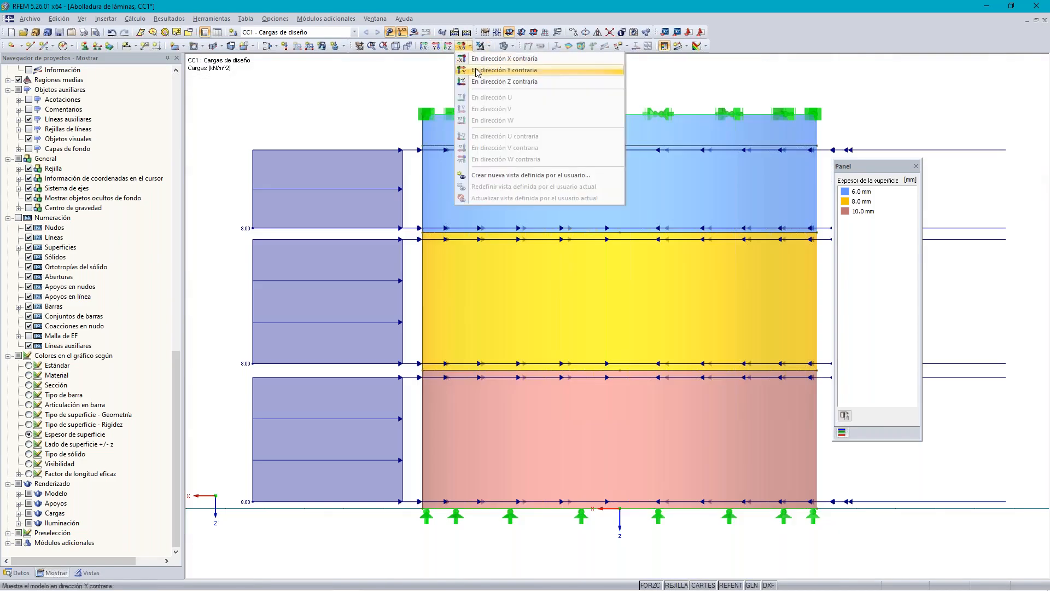
{"action": "left_click", "coordinate": [476, 60]}
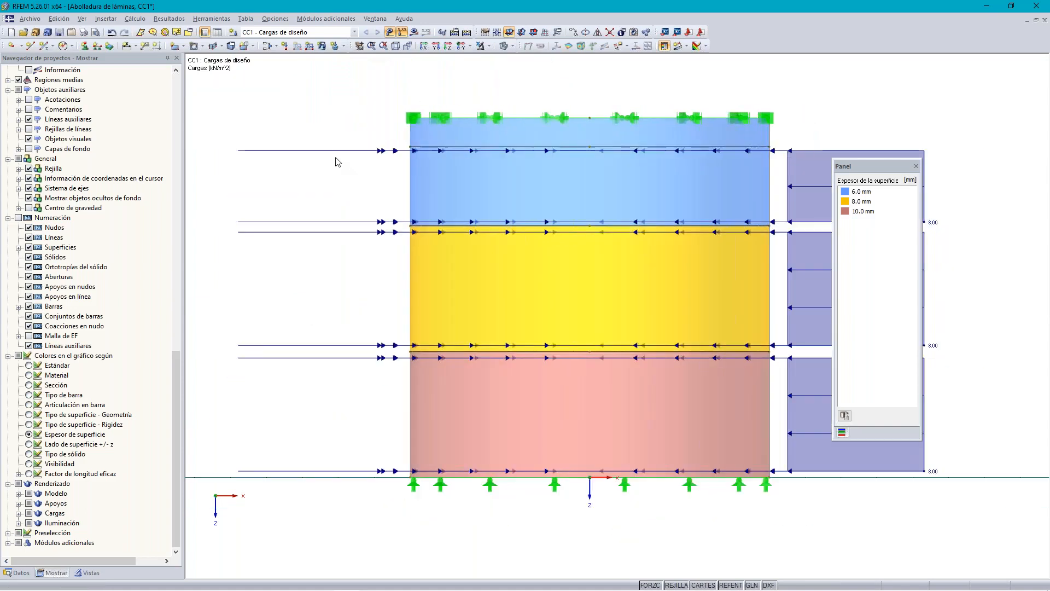
Define a surface force in local z, varying linearly in Z, with 8.00 kN/m² at the node on the uppermost ring's lower edge
{"action": "middle_click_drag", "start_coordinate": [368, 110], "coordinate": [249, 116]}
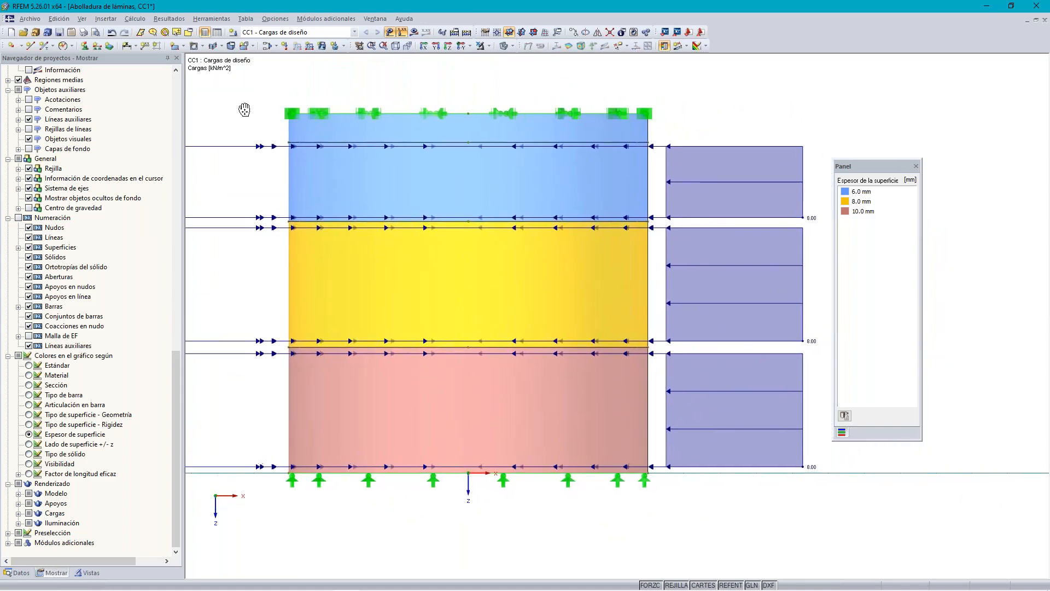
{"action": "left_click", "coordinate": [471, 46]}
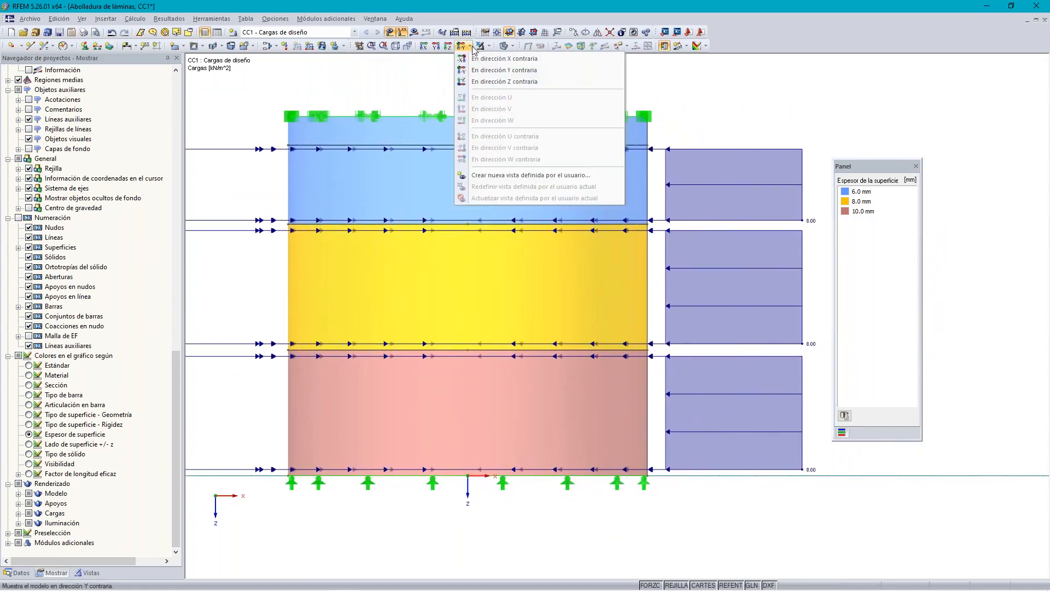
{"action": "left_click", "coordinate": [473, 51]}
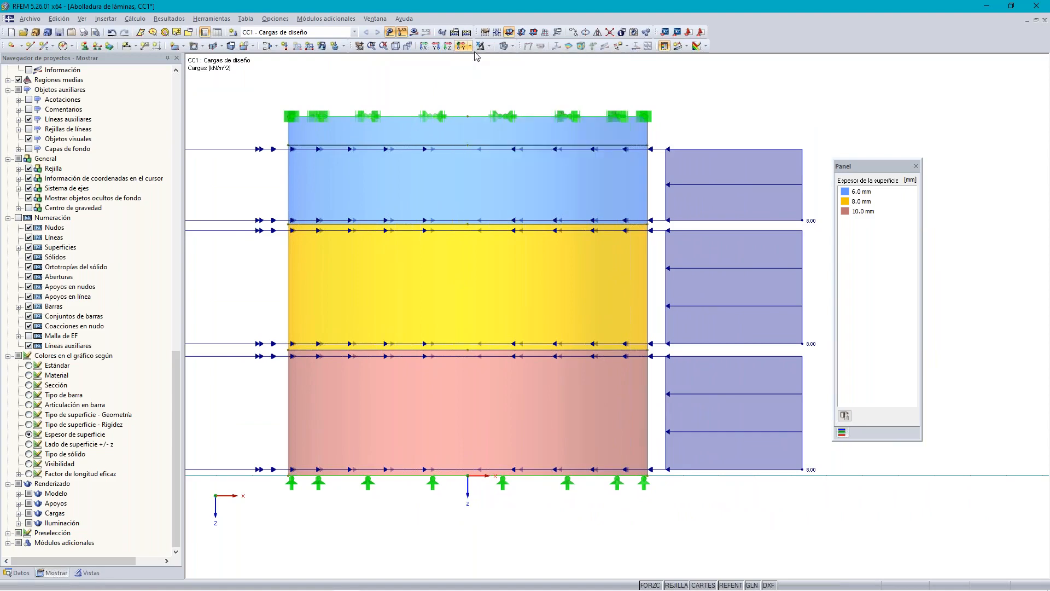
{"action": "middle_click_drag", "start_coordinate": [739, 89], "coordinate": [822, 89], "text": "ctrl"}
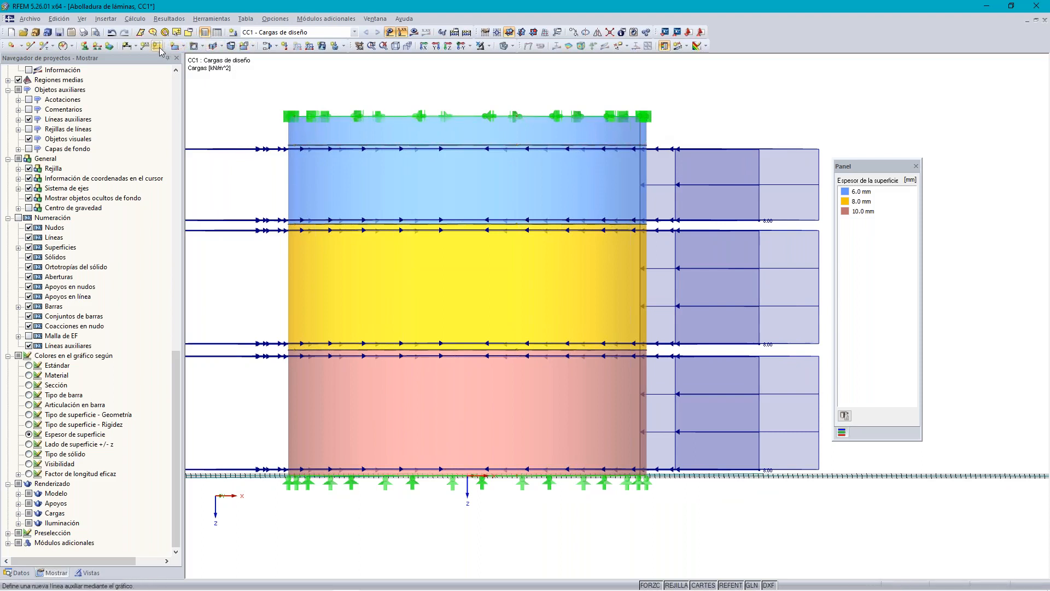
{"action": "left_click", "coordinate": [323, 46]}
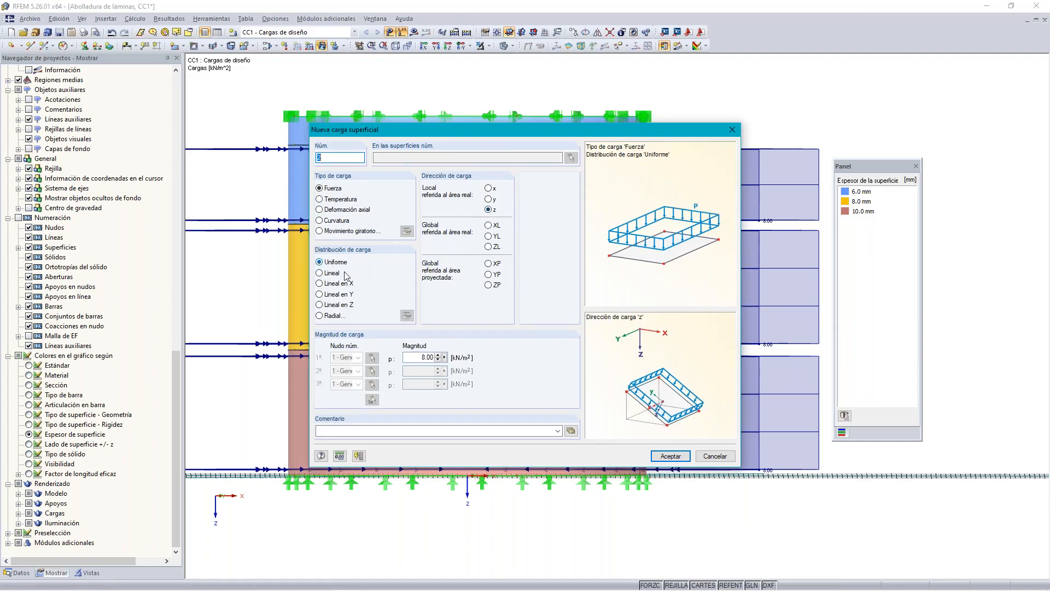
{"action": "left_click", "coordinate": [320, 304]}
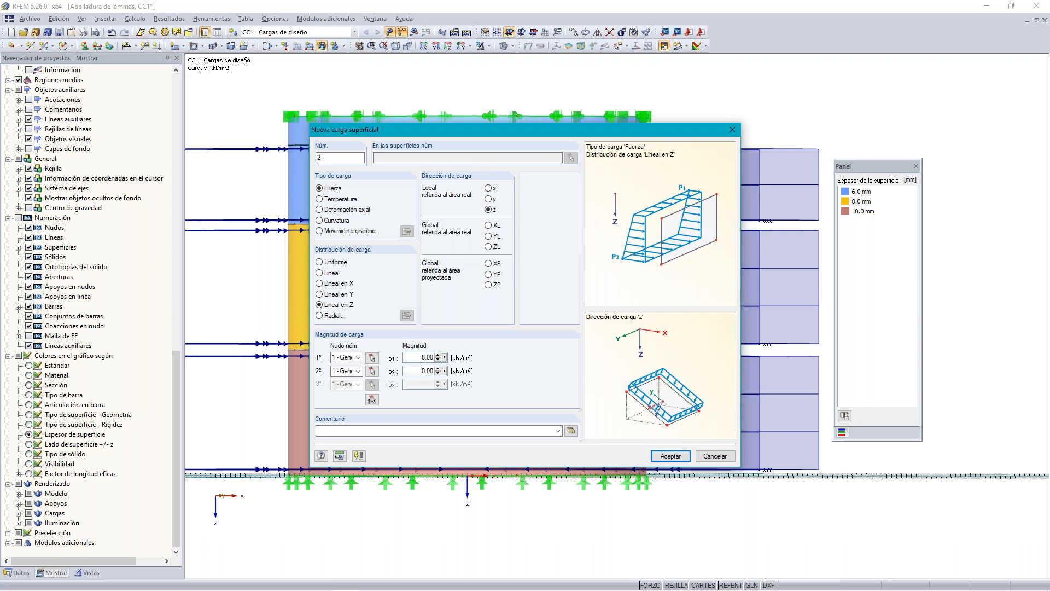
{"action": "left_click_drag", "start_coordinate": [421, 354], "coordinate": [437, 355]}
{"action": "left_click", "coordinate": [371, 358]}
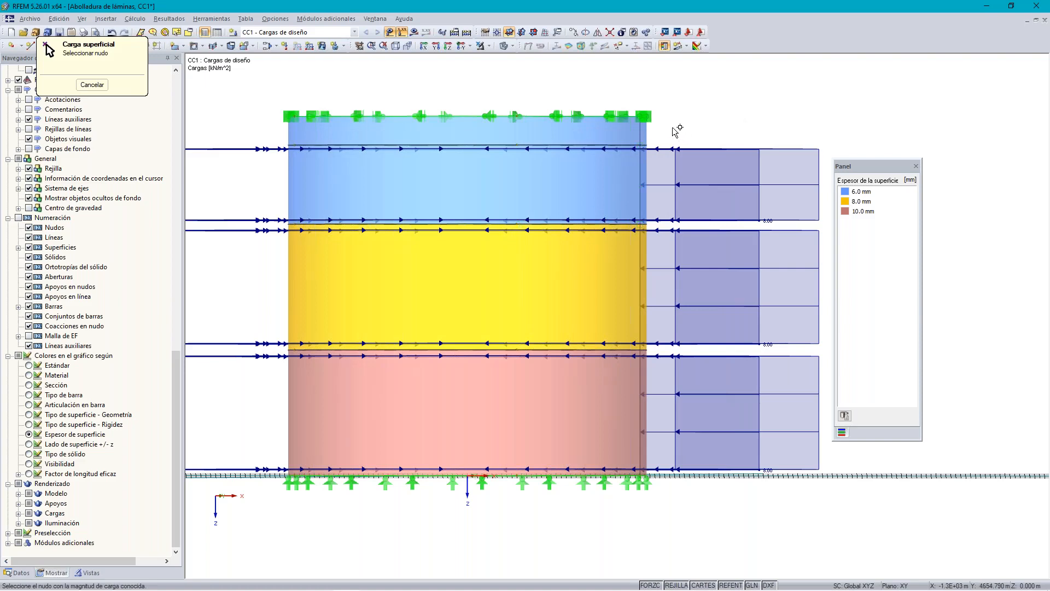
{"action": "scroll", "coordinate": [670, 127], "scroll_direction": "up", "scroll_amount": 4}
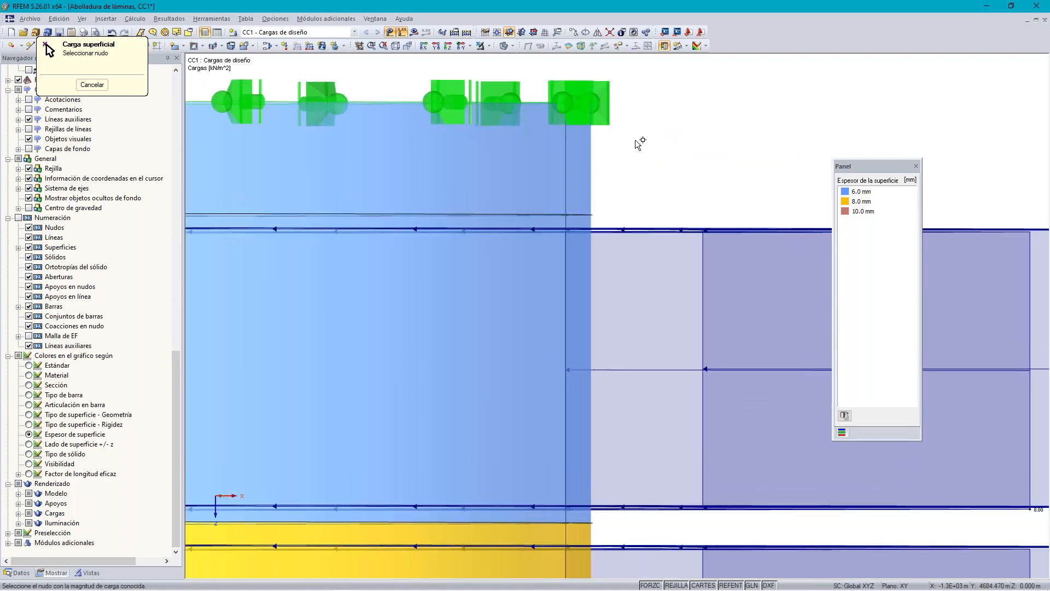
{"action": "left_click", "coordinate": [567, 214]}
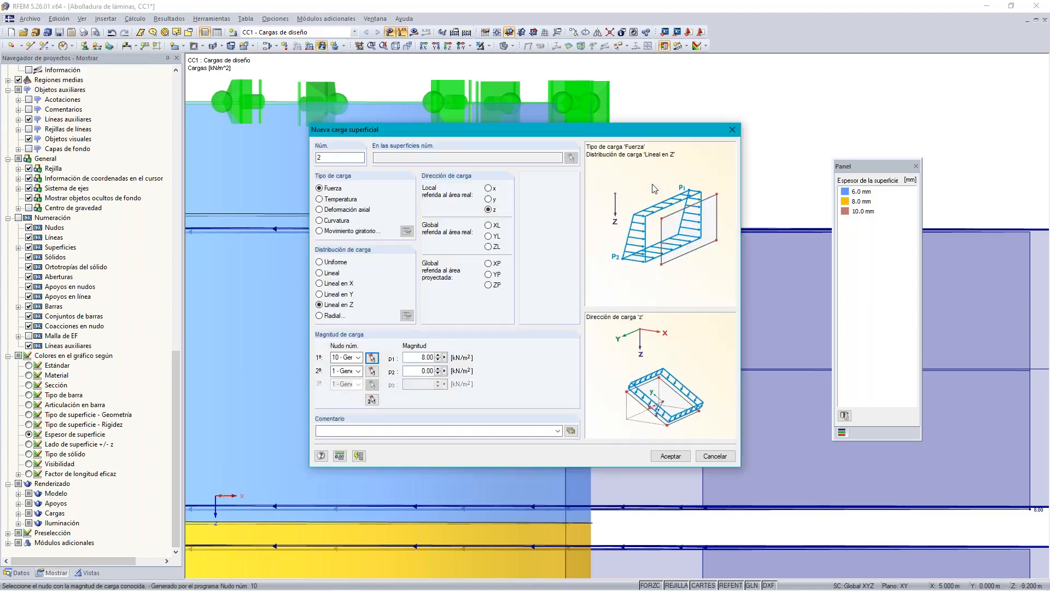
Set the second magnitude to 0.00 kN/m² at the node on the shell's top edge and apply the load to the uppermost ring
{"action": "left_click", "coordinate": [372, 371]}
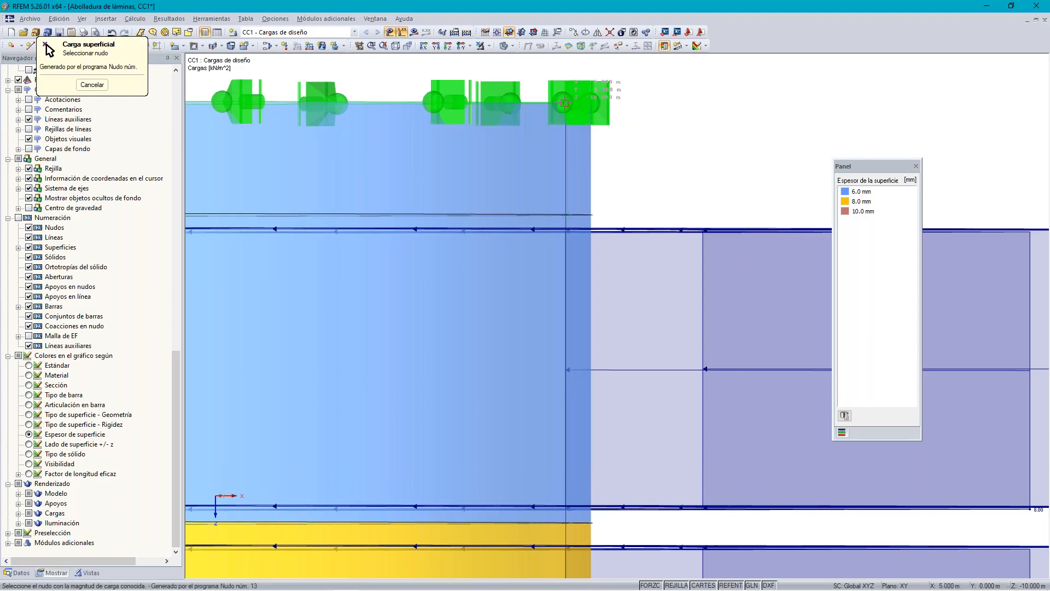
{"action": "left_click", "coordinate": [563, 102]}
{"action": "left_click", "coordinate": [668, 454]}
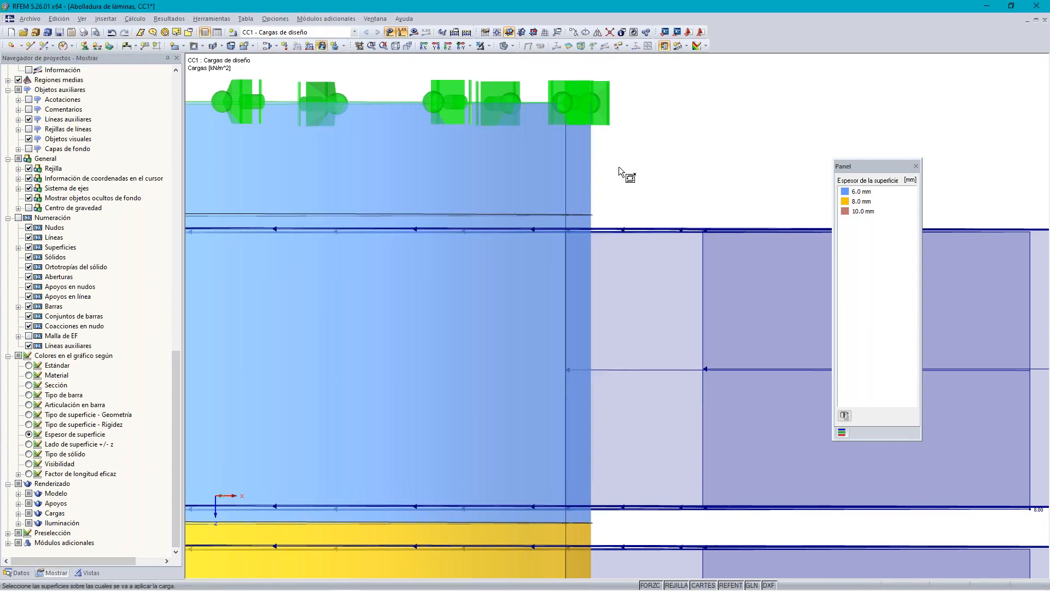
{"action": "right_click", "coordinate": [718, 133]}
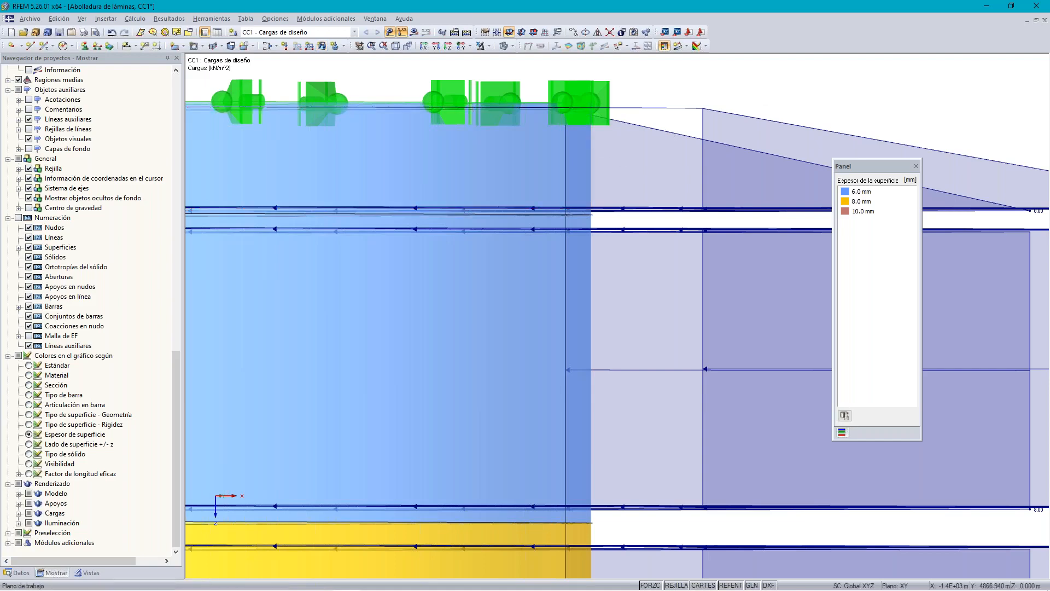
View the loaded shell in isometric perspective and start the RF-STABILITY stability analysis module
{"action": "middle_click_drag", "start_coordinate": [788, 77], "coordinate": [663, 93], "text": "ctrl"}
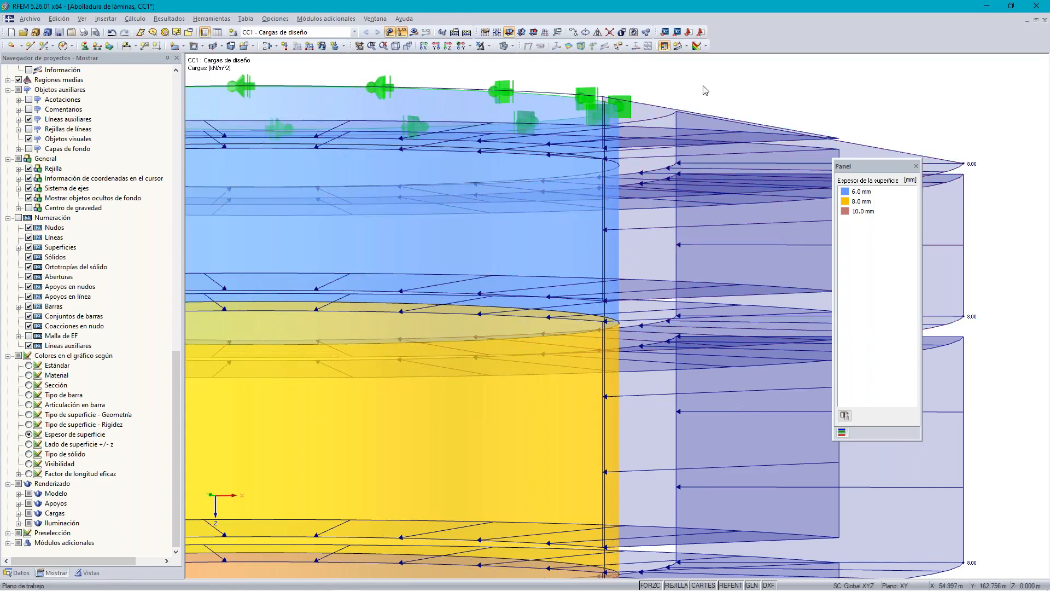
{"action": "scroll", "coordinate": [669, 172], "scroll_direction": "down", "scroll_amount": 3}
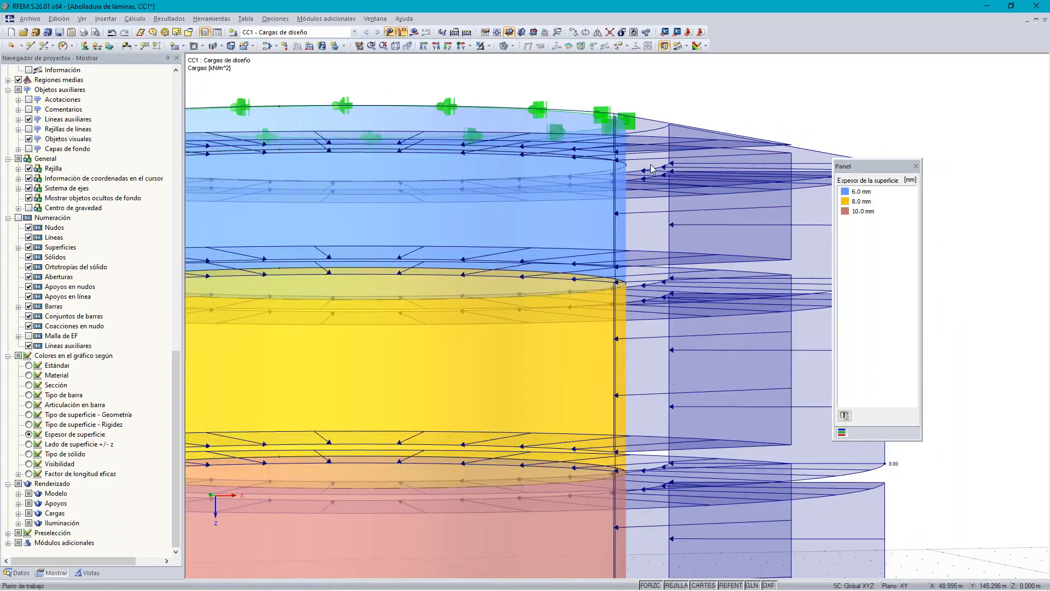
{"action": "scroll", "coordinate": [668, 173], "scroll_direction": "down", "scroll_amount": 2}
{"action": "middle_click_drag", "start_coordinate": [781, 103], "coordinate": [829, 83]}
{"action": "middle_click_drag", "start_coordinate": [829, 83], "coordinate": [752, 176], "text": "ctrl"}
{"action": "left_click", "coordinate": [319, 20]}
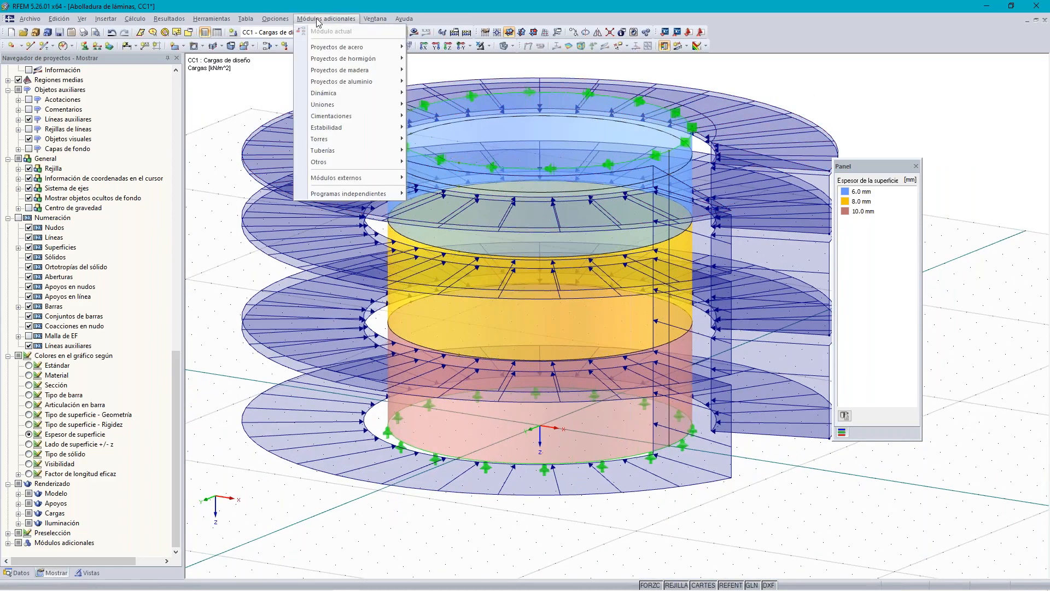
{"action": "mouse_move", "coordinate": [339, 130]}
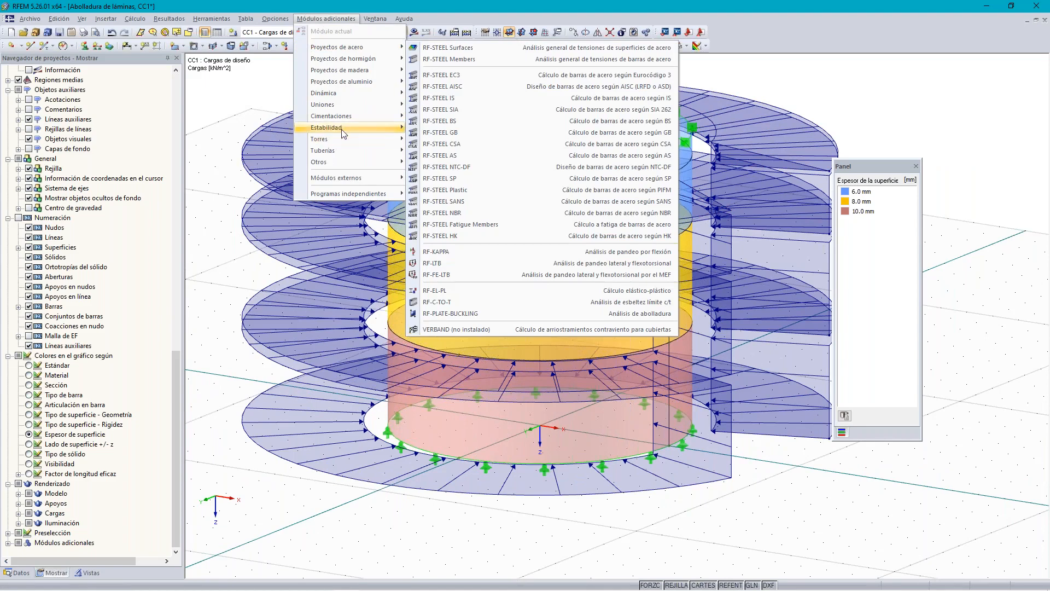
{"action": "mouse_move", "coordinate": [372, 127]}
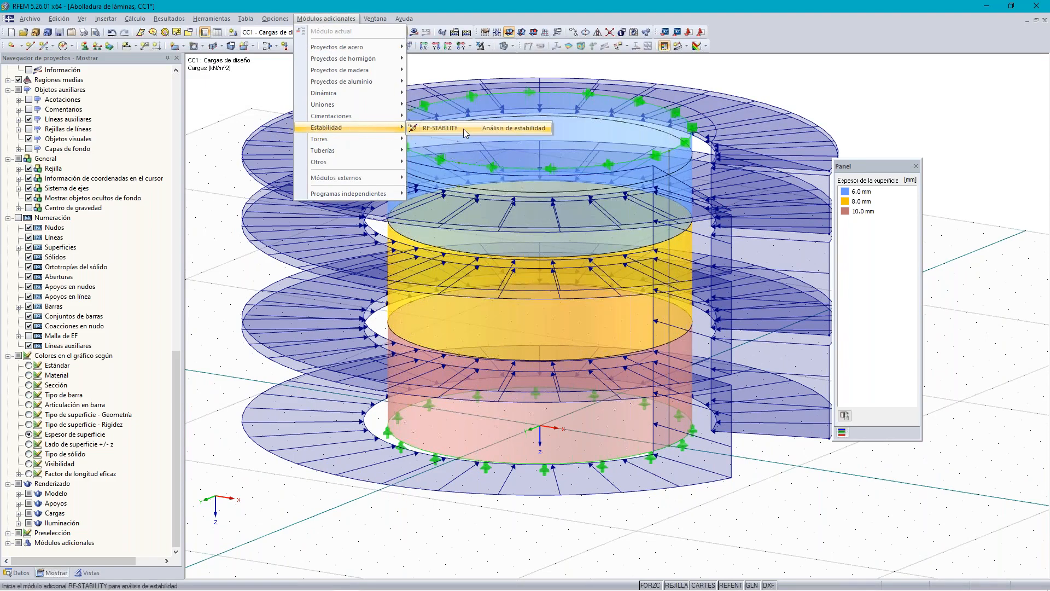
{"action": "left_click", "coordinate": [464, 129]}
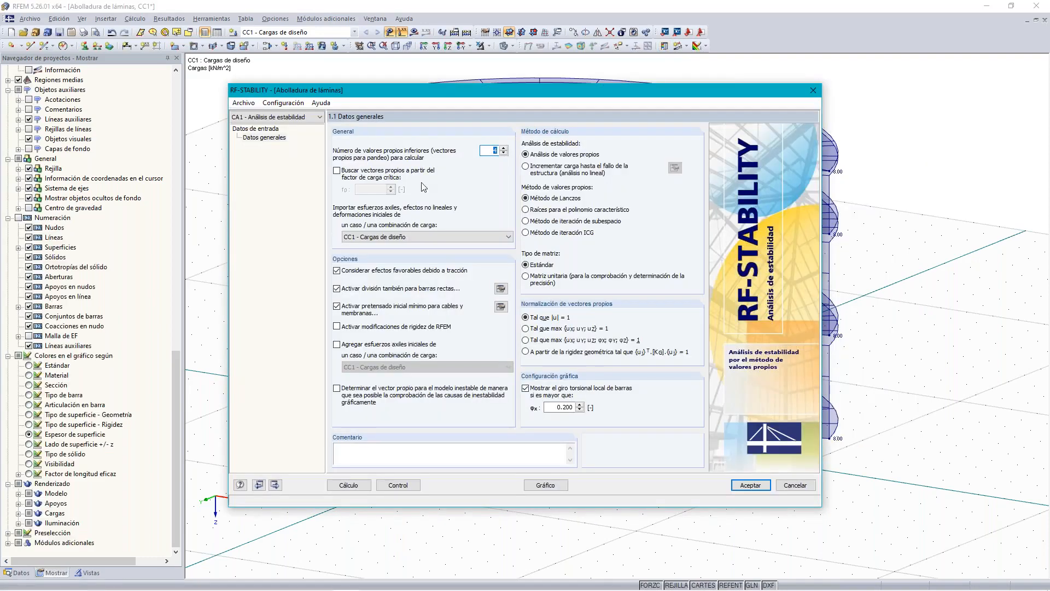
Calculate 4 eigenvalues searched from a critical load factor of 10.0 and review each resulting factor
{"action": "left_click", "coordinate": [443, 176]}
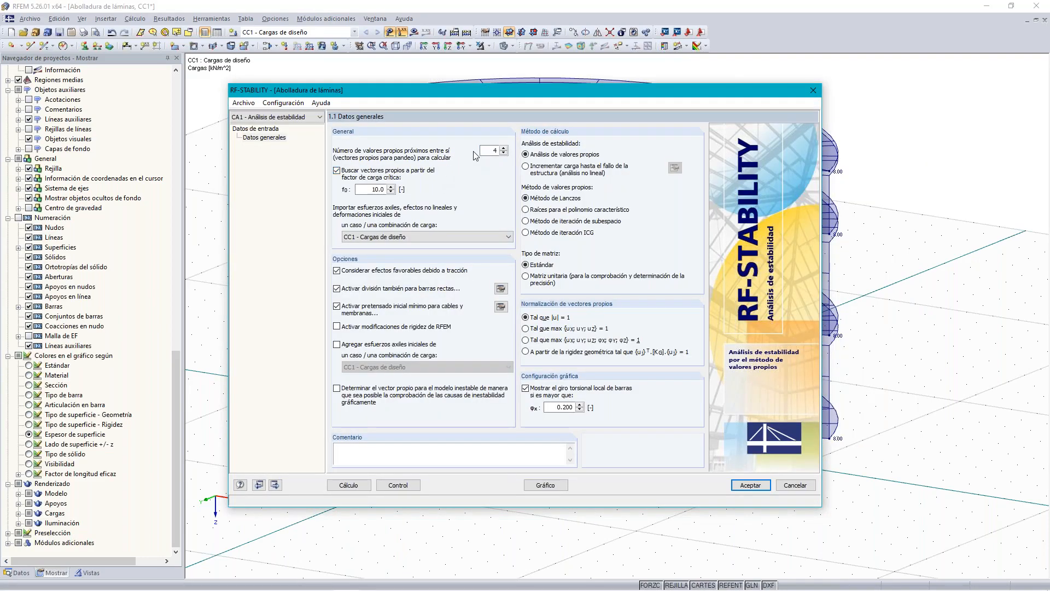
{"action": "double_click", "coordinate": [494, 150]}
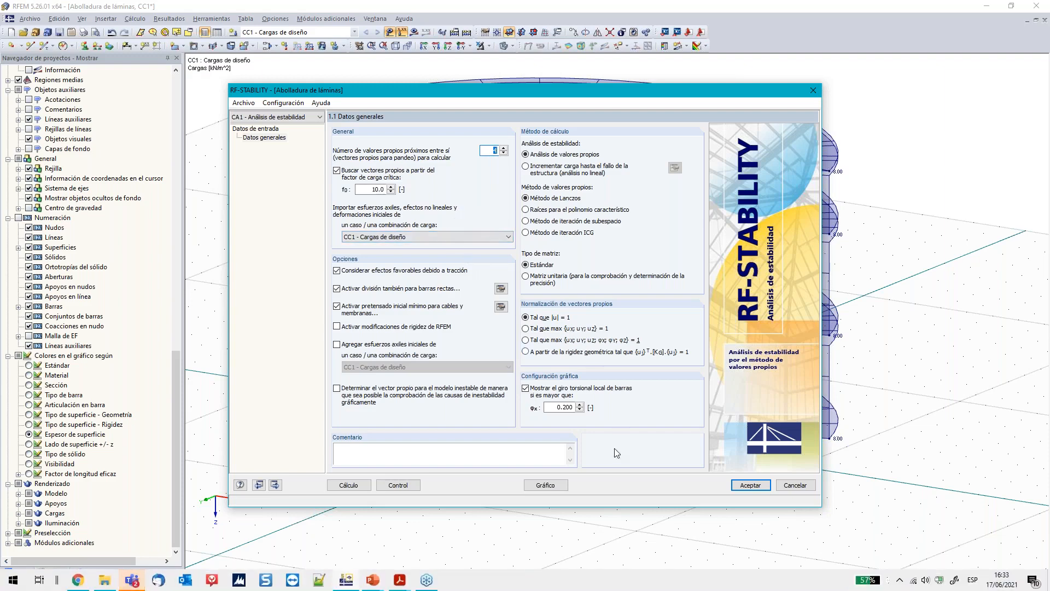
{"action": "left_click", "coordinate": [348, 485]}
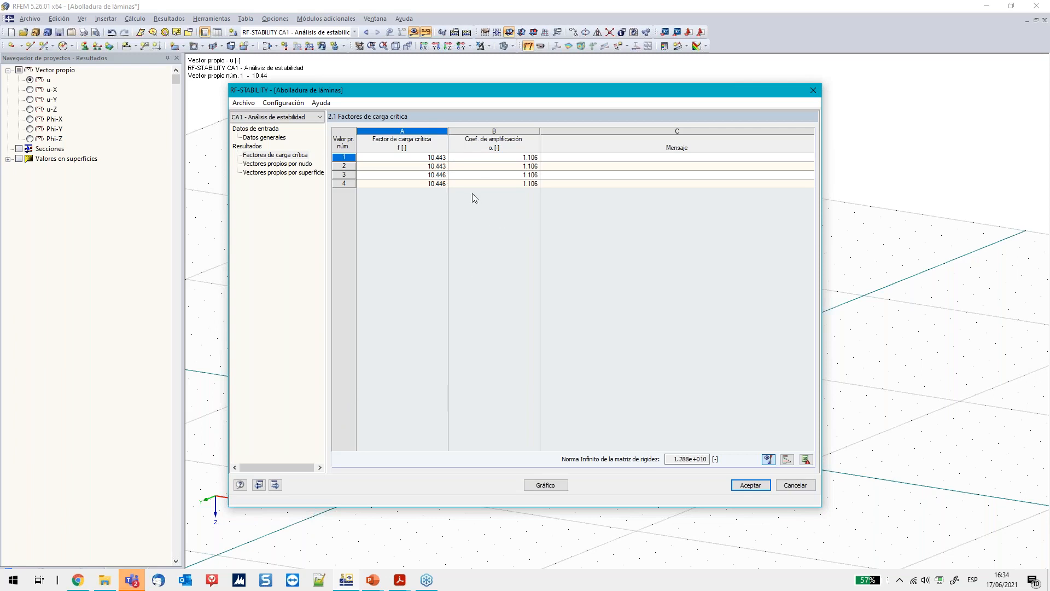
{"action": "left_click", "coordinate": [423, 167]}
{"action": "left_click", "coordinate": [418, 175]}
{"action": "left_click", "coordinate": [418, 183]}
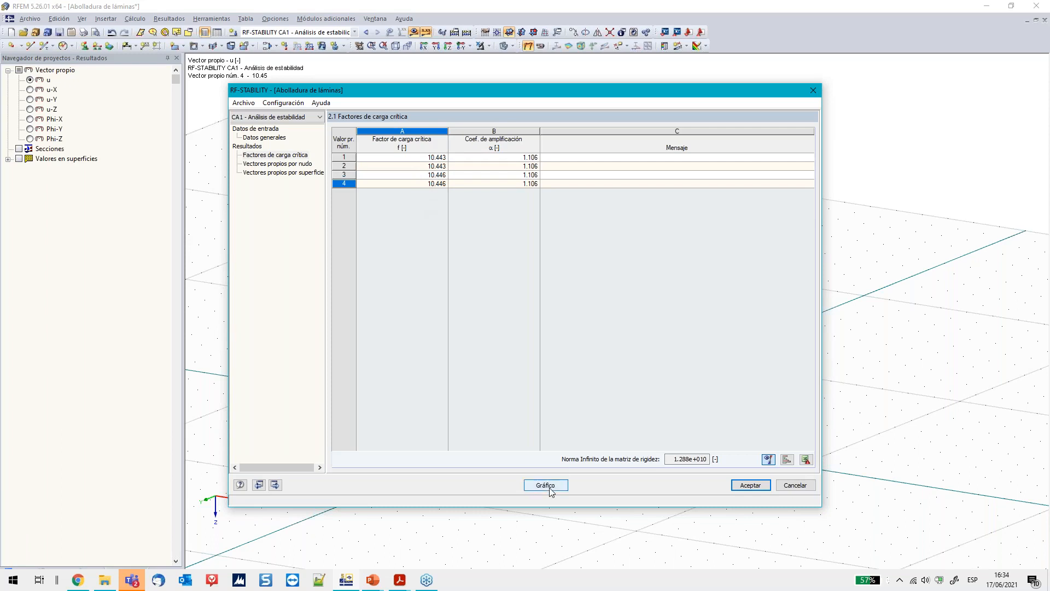
Turn off the search from a given critical load factor and recalculate the 4 lowest eigenvalues for CC1
{"action": "left_click", "coordinate": [277, 138]}
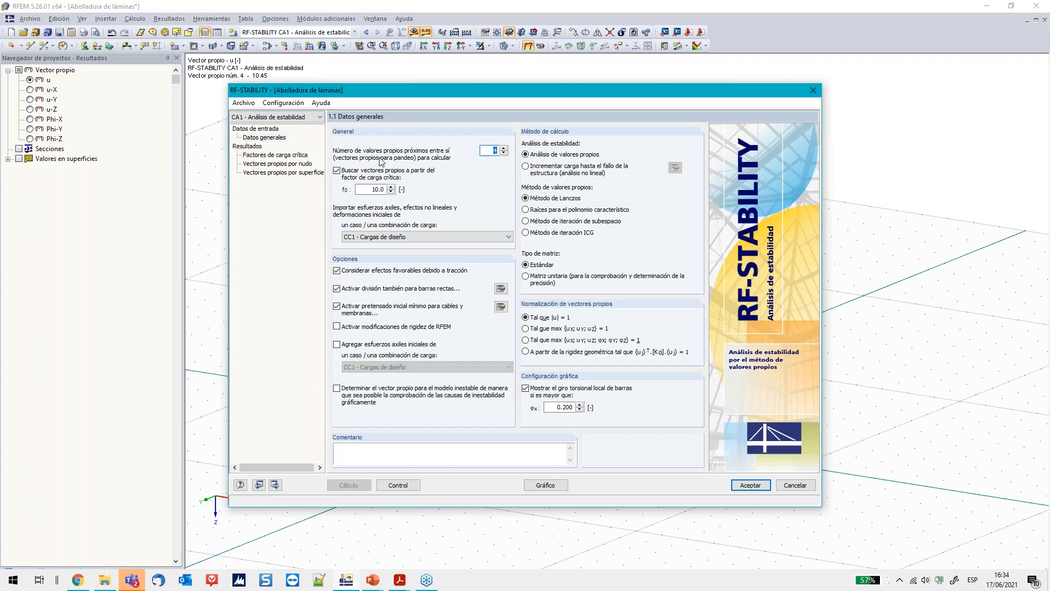
{"action": "left_click", "coordinate": [337, 171]}
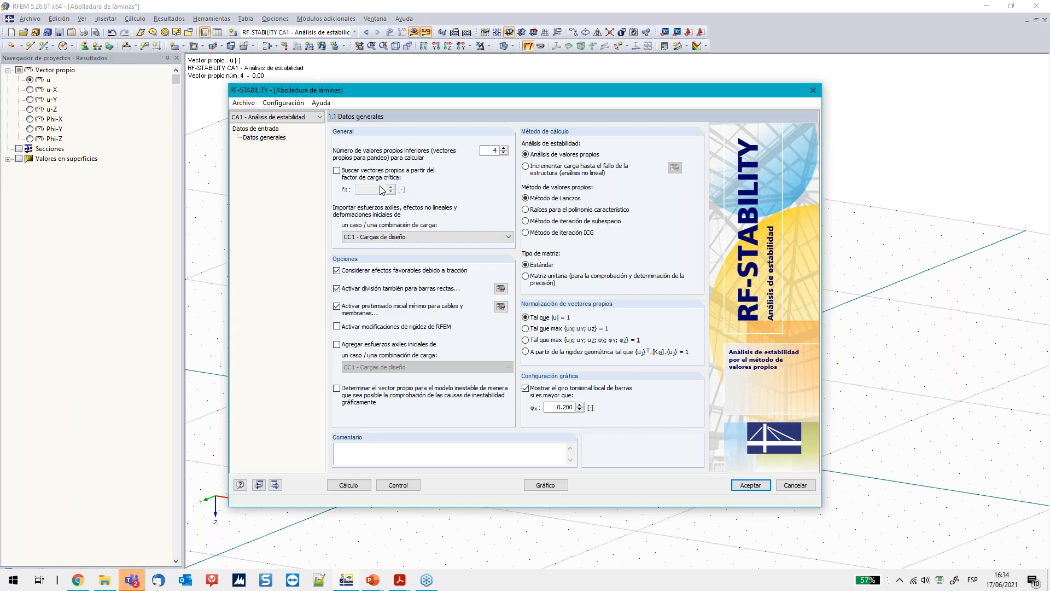
{"action": "left_click", "coordinate": [357, 489]}
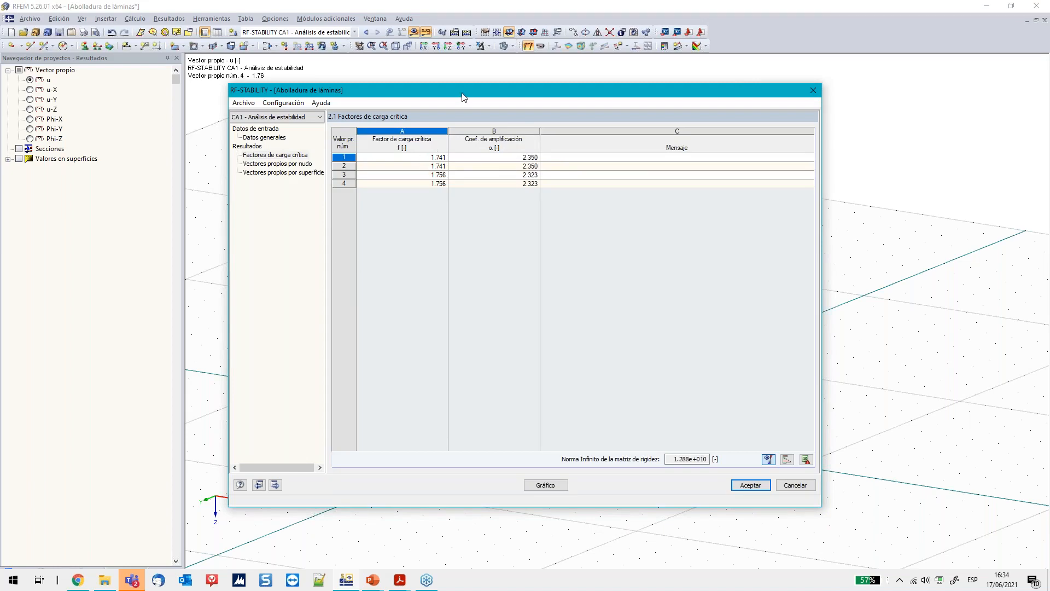
Display the buckling mode shapes of the calculated eigenvalues, ending with the first, and check the elastic critical resistance ratio on the presentation slide
{"action": "left_click_drag", "start_coordinate": [463, 94], "coordinate": [954, 96]}
{"action": "left_click", "coordinate": [714, 222]}
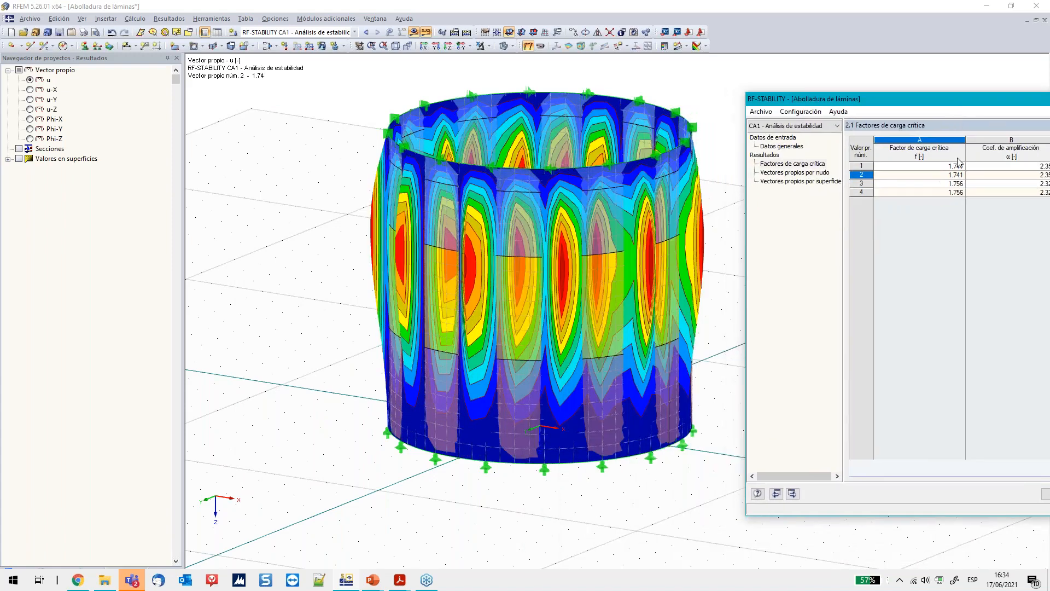
{"action": "left_click", "coordinate": [938, 185]}
{"action": "left_click", "coordinate": [938, 191]}
{"action": "left_click", "coordinate": [938, 178]}
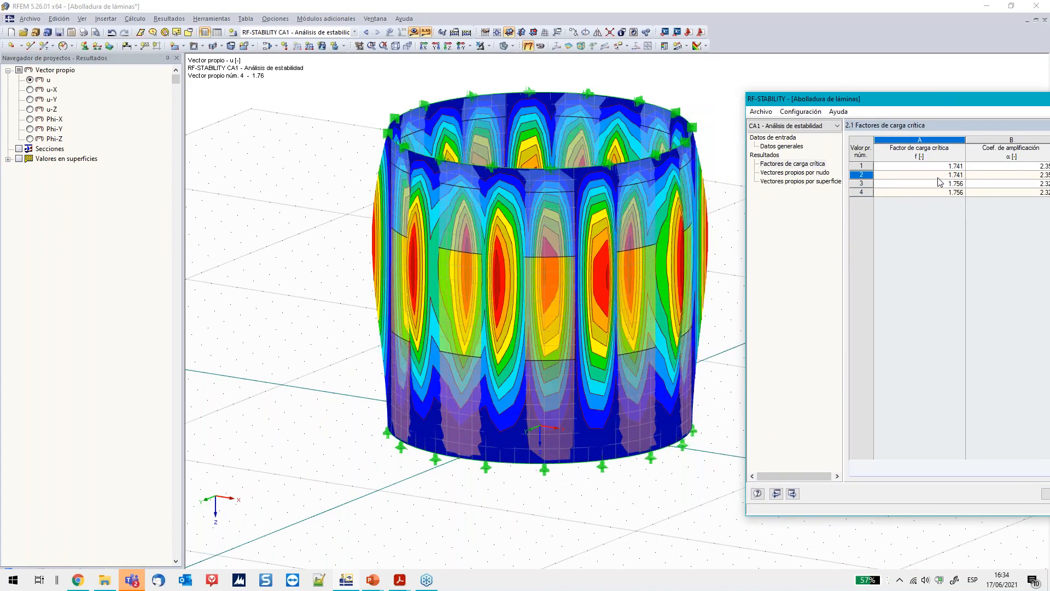
{"action": "left_click", "coordinate": [936, 165]}
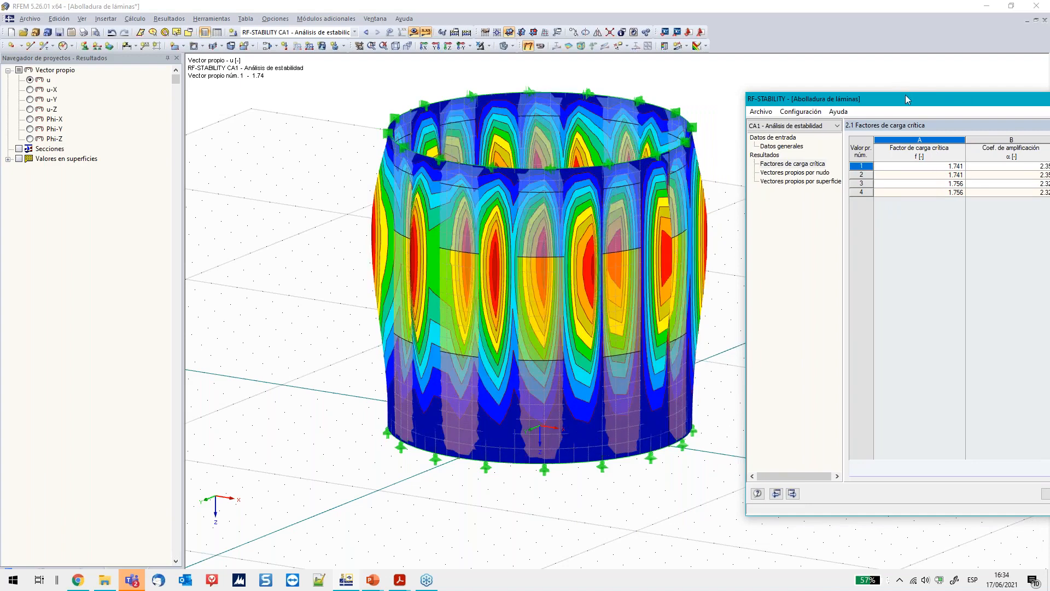
{"action": "left_click_drag", "start_coordinate": [905, 99], "coordinate": [892, 94]}
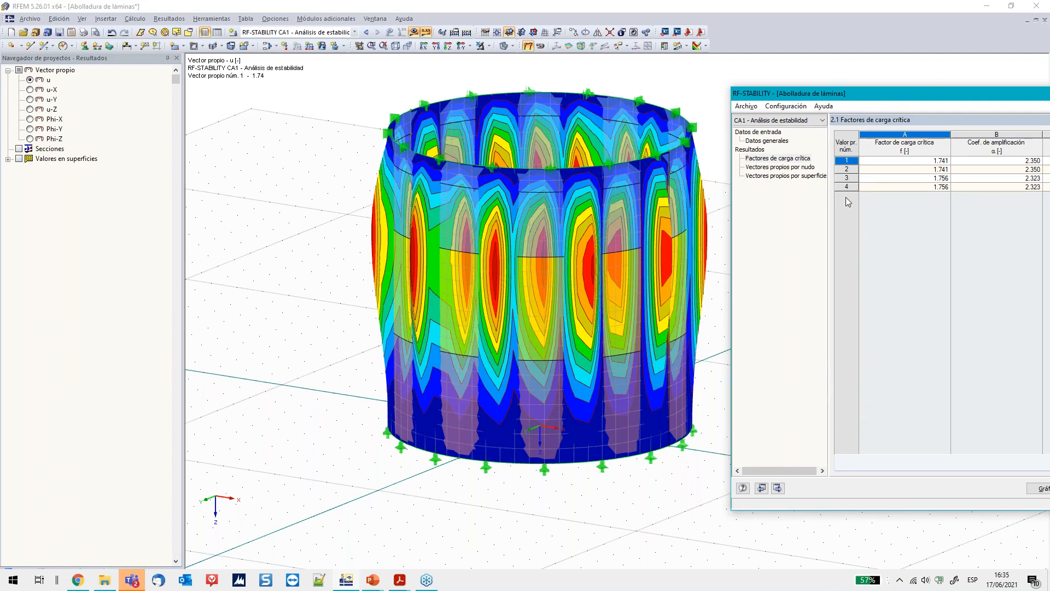
{"action": "key", "text": "alt+Tab"}
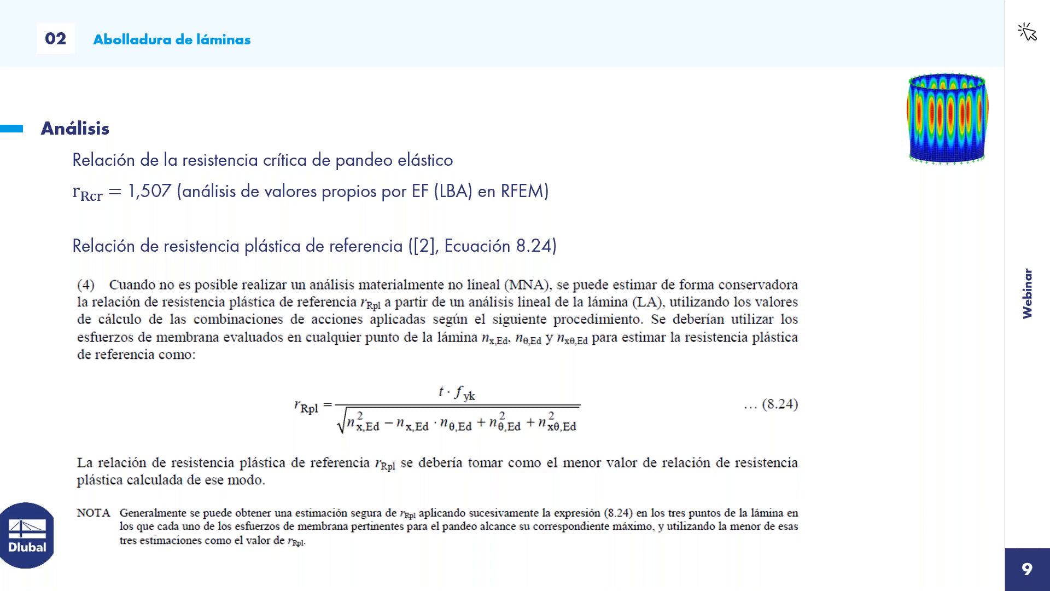
{"action": "key", "text": "alt+Tab"}
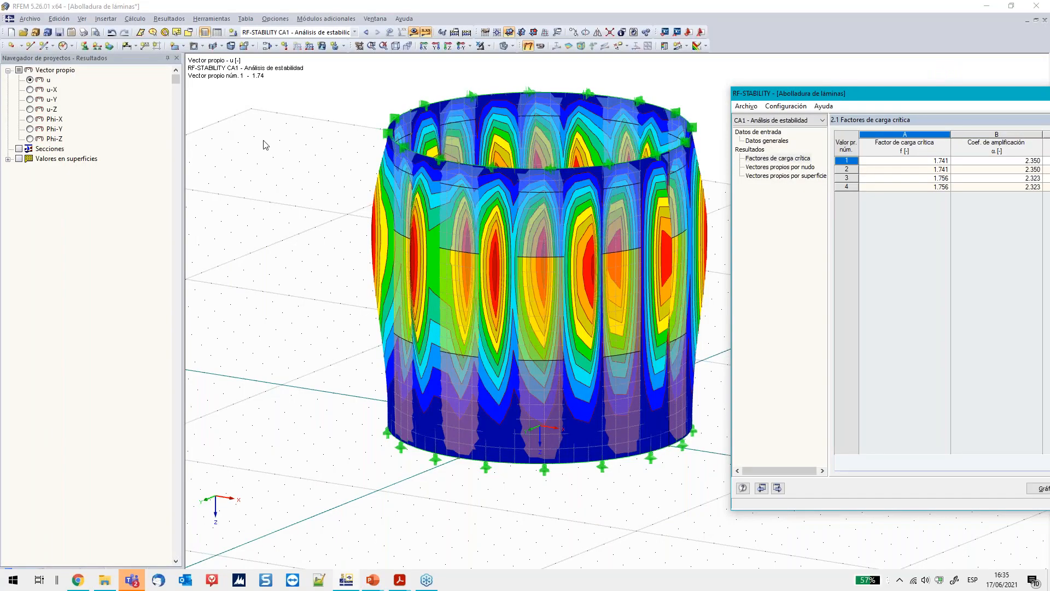
Close the RF-STABILITY critical load factor results and save the shell model
{"action": "middle_click_drag", "start_coordinate": [277, 163], "coordinate": [235, 177]}
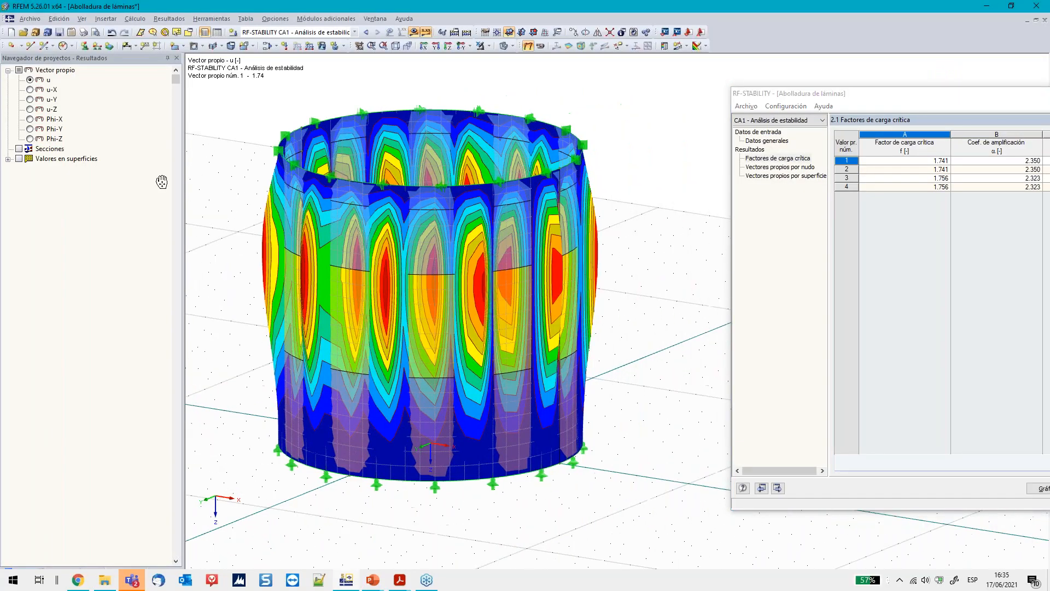
{"action": "double_click", "coordinate": [914, 94]}
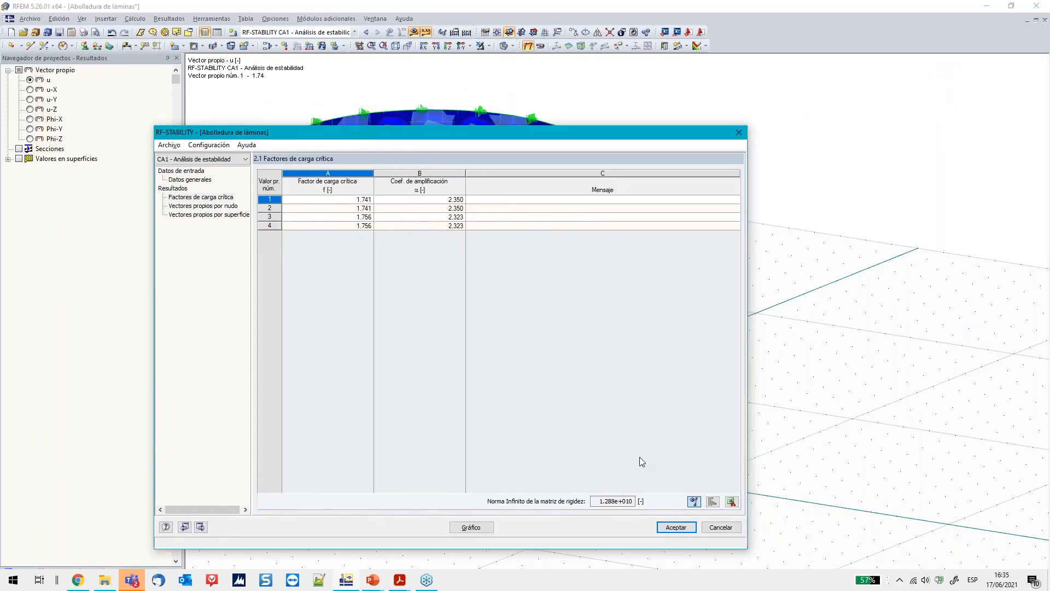
{"action": "left_click", "coordinate": [673, 528]}
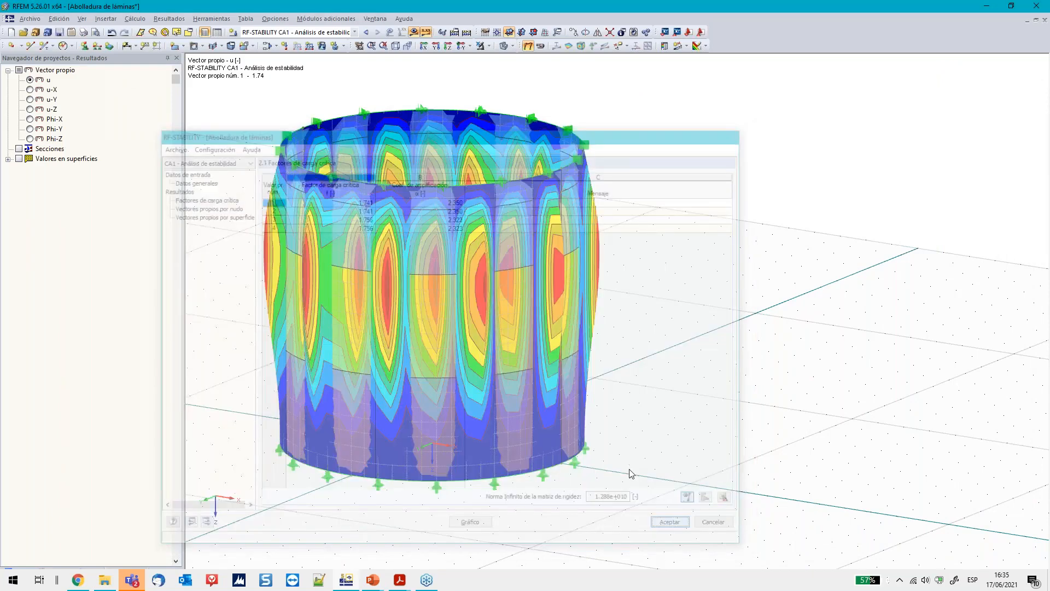
{"action": "left_click", "coordinate": [32, 20]}
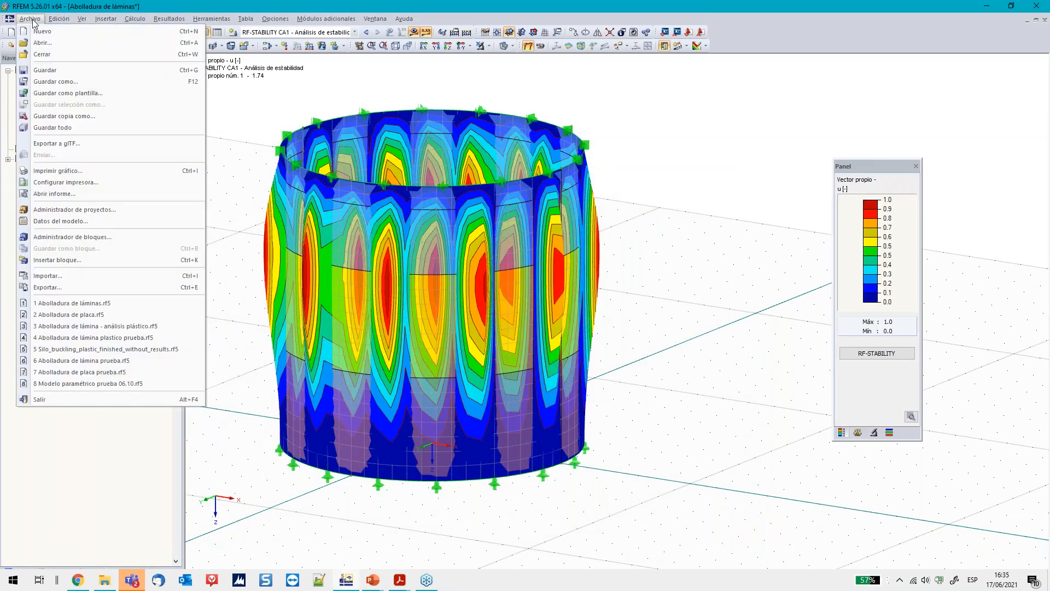
{"action": "left_click", "coordinate": [41, 71]}
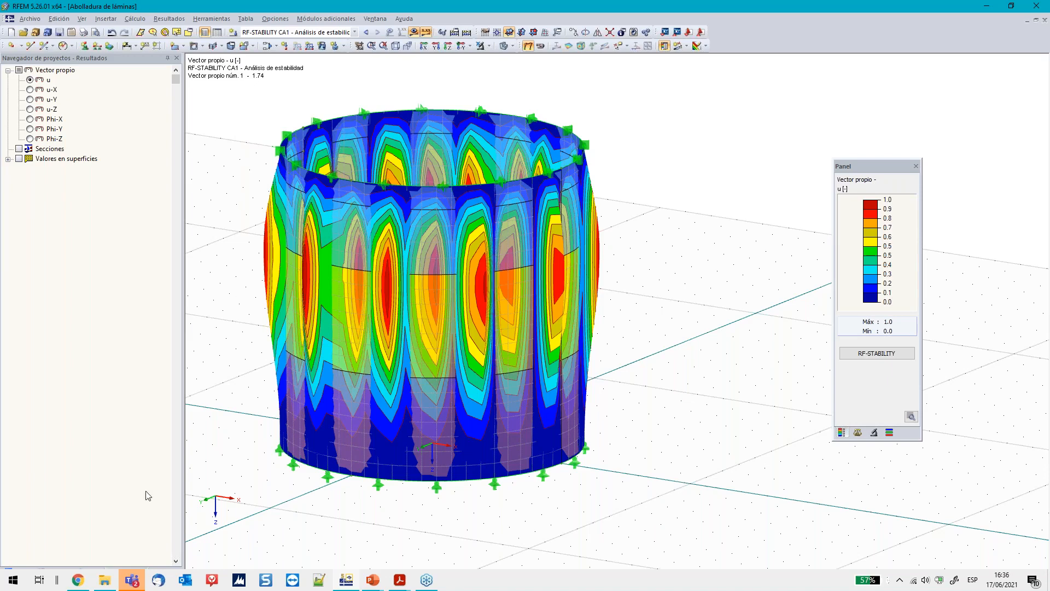
{"action": "left_click", "coordinate": [131, 581]}
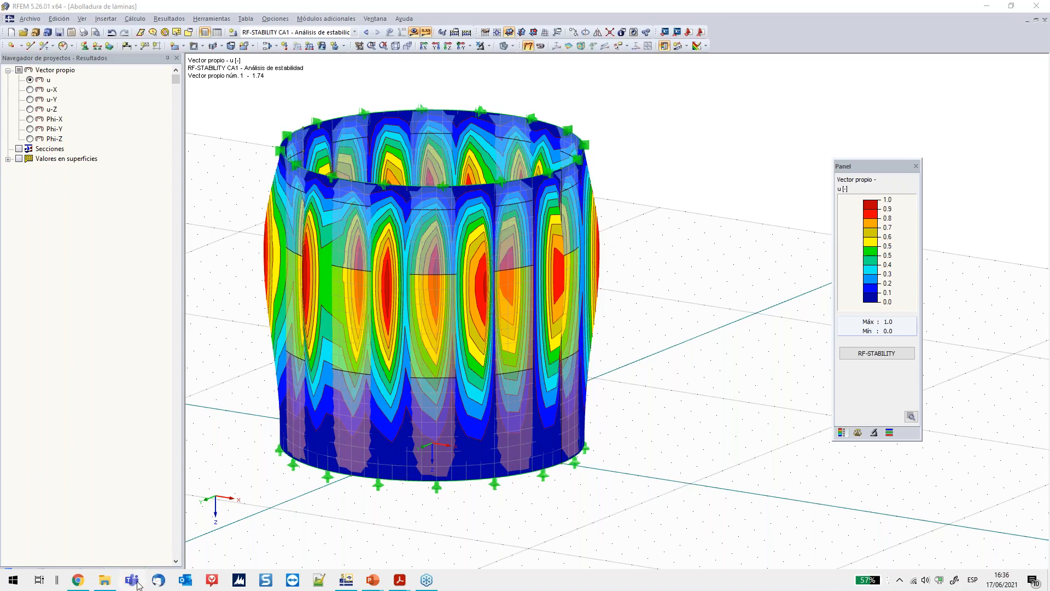
{"action": "left_click", "coordinate": [596, 504]}
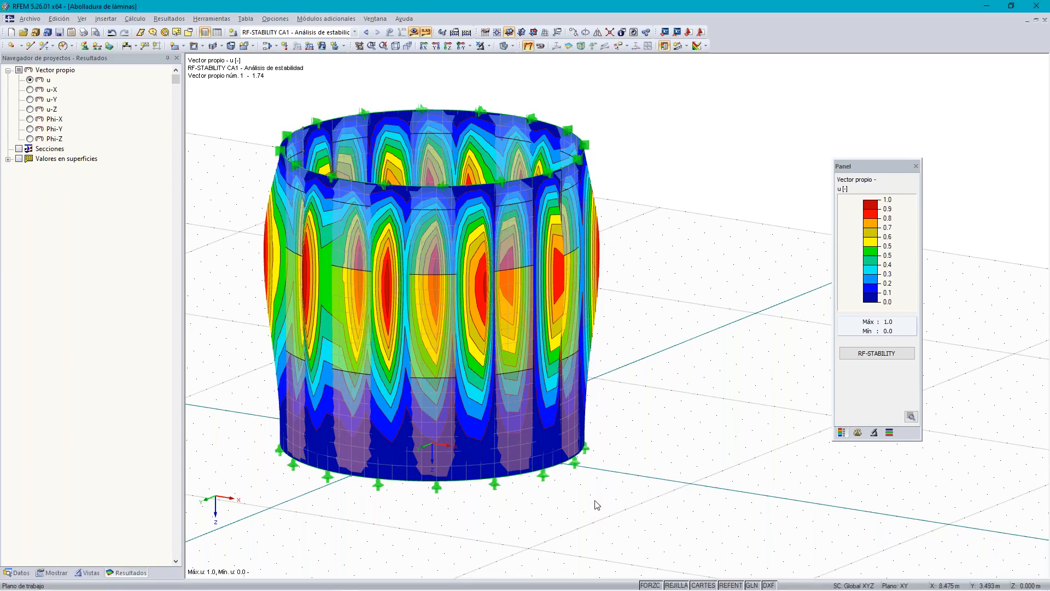
Save a copy of the model as "Abolladura de láminas plástico", leaving out the glTF 3D preview from the saved data
{"action": "left_click", "coordinate": [24, 19]}
{"action": "left_click", "coordinate": [305, 266]}
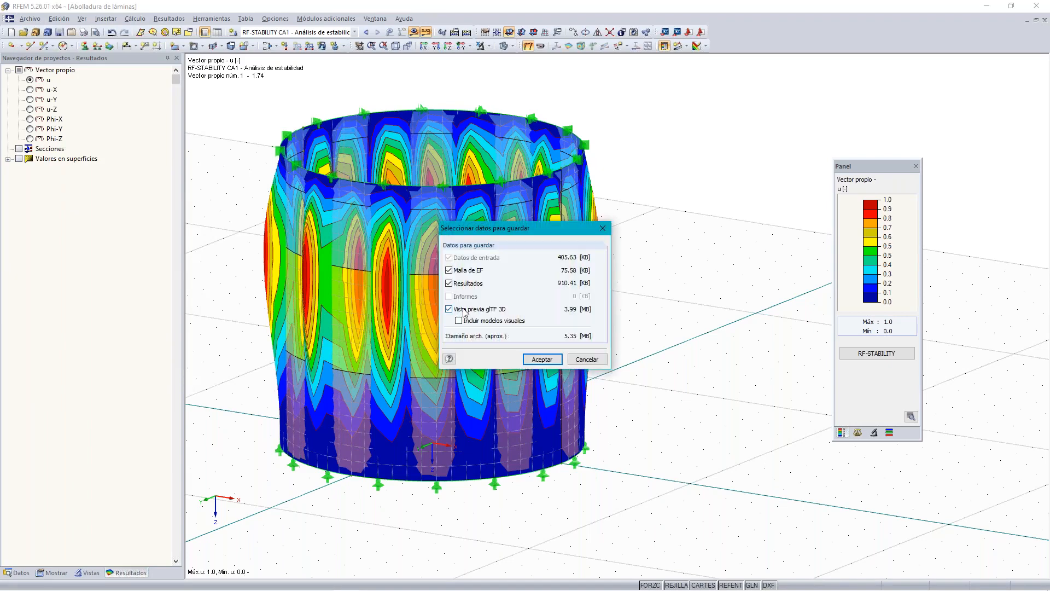
{"action": "left_click", "coordinate": [449, 309]}
{"action": "left_click", "coordinate": [538, 359]}
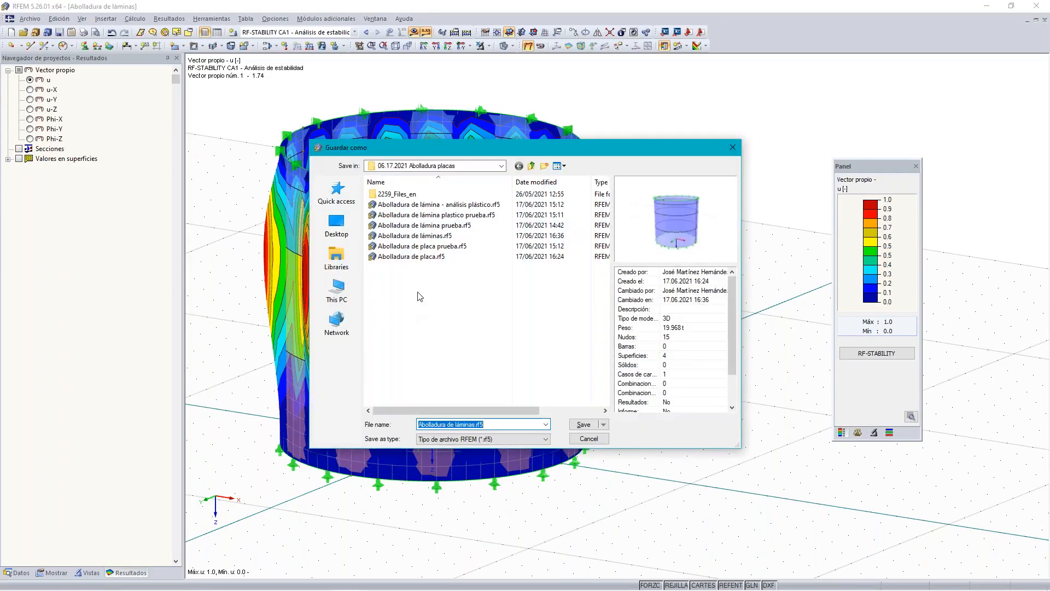
{"action": "left_click", "coordinate": [475, 425]}
{"action": "type", "text": "plás"}
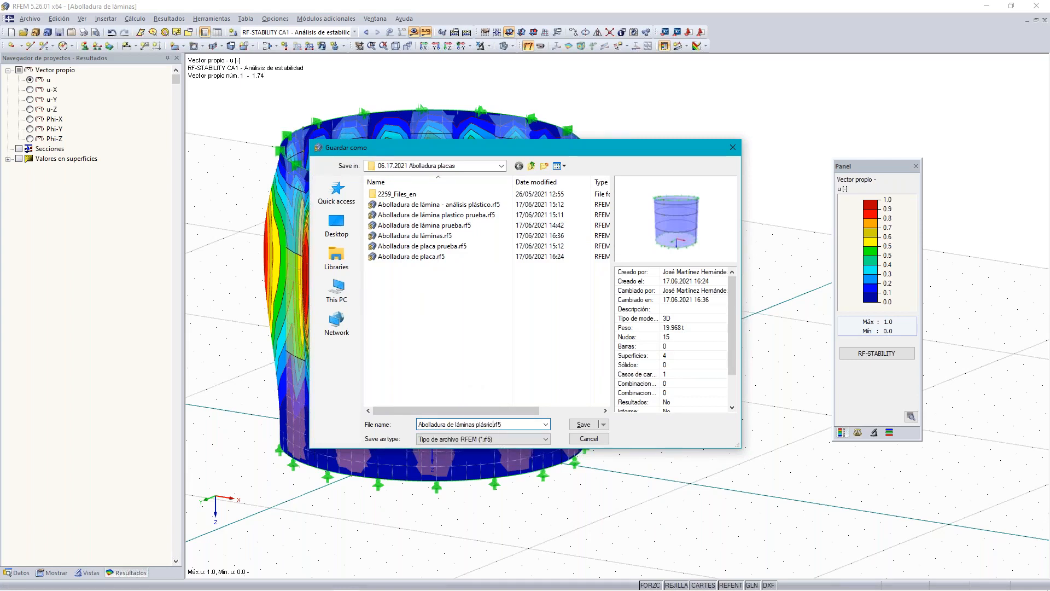
{"action": "type", "text": "tico"}
{"action": "key", "text": "Return"}
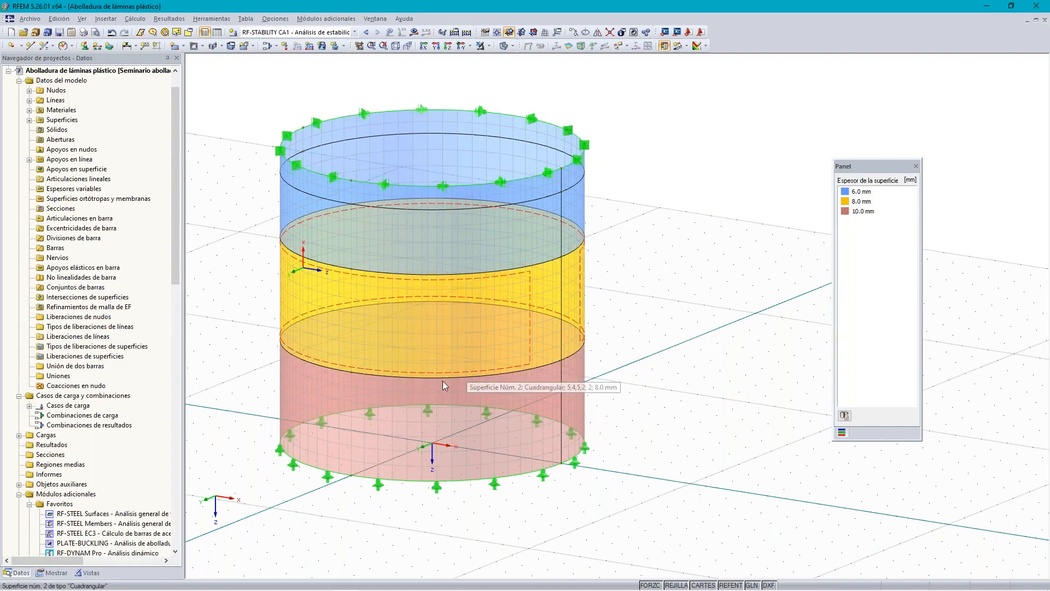
Delete the RF-STABILITY module data from the "Abolladura de láminas plástico" model
{"action": "left_click_drag", "start_coordinate": [177, 280], "coordinate": [177, 427]}
{"action": "double_click", "coordinate": [136, 201]}
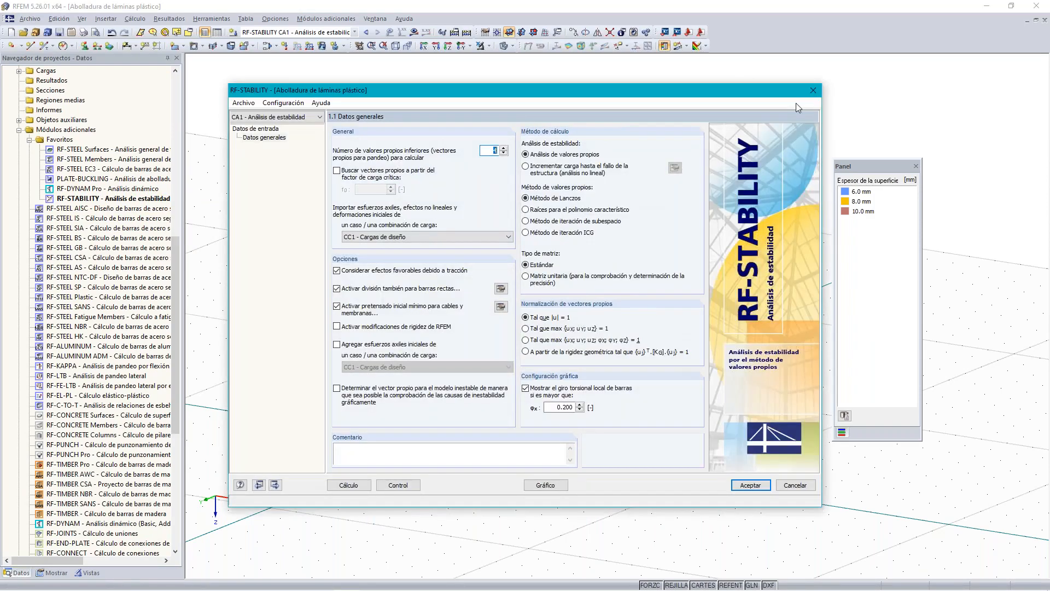
{"action": "left_click", "coordinate": [813, 90]}
{"action": "right_click", "coordinate": [145, 201]}
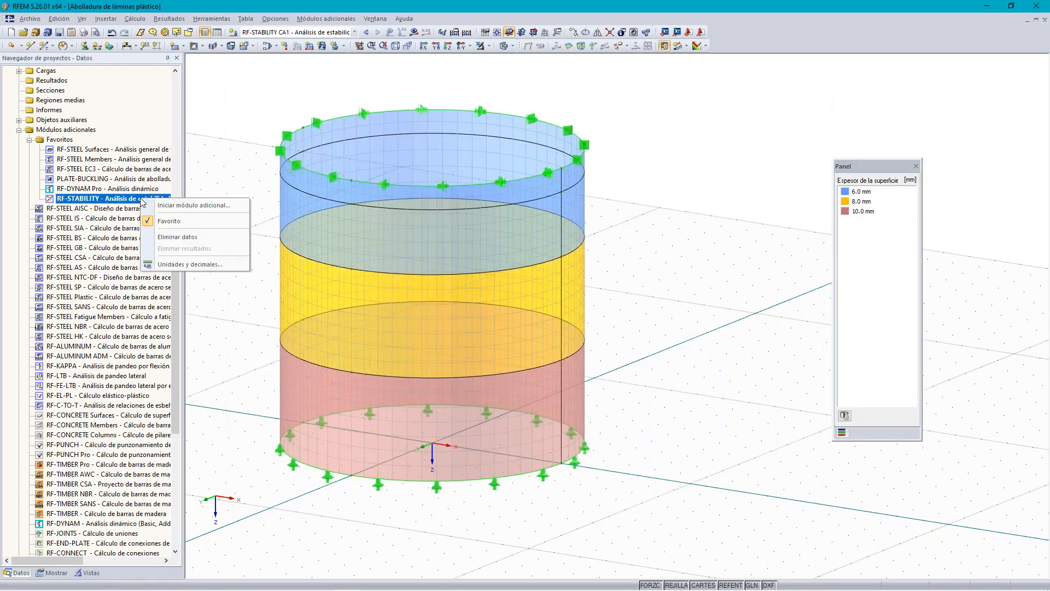
{"action": "left_click", "coordinate": [177, 237]}
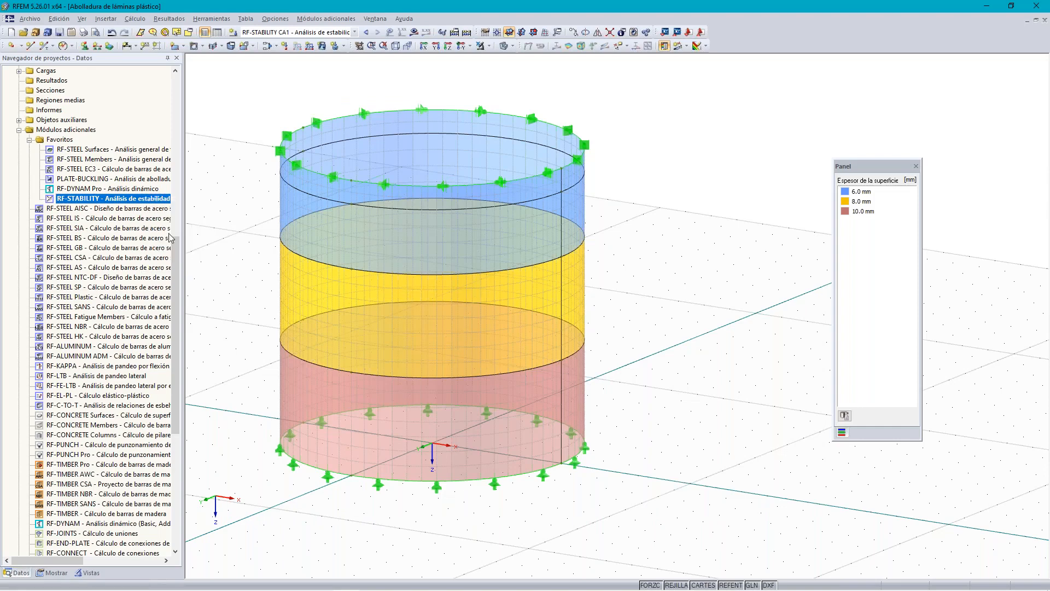
{"action": "left_click", "coordinate": [505, 317]}
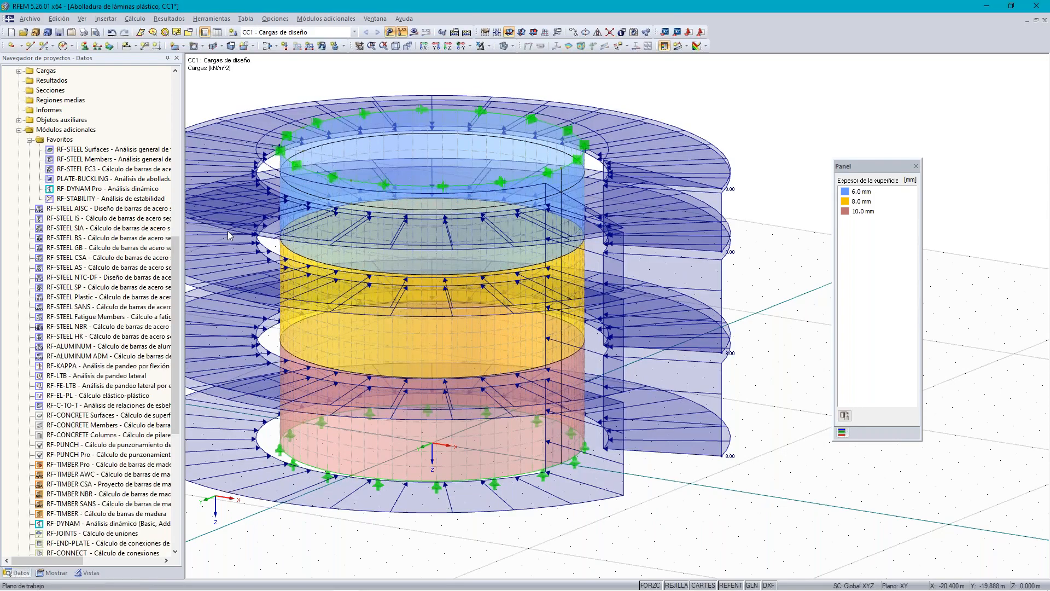
Look over the CC1 surface loads on the shell and turn off their display
{"action": "scroll", "coordinate": [228, 235], "scroll_direction": "down", "scroll_amount": 2}
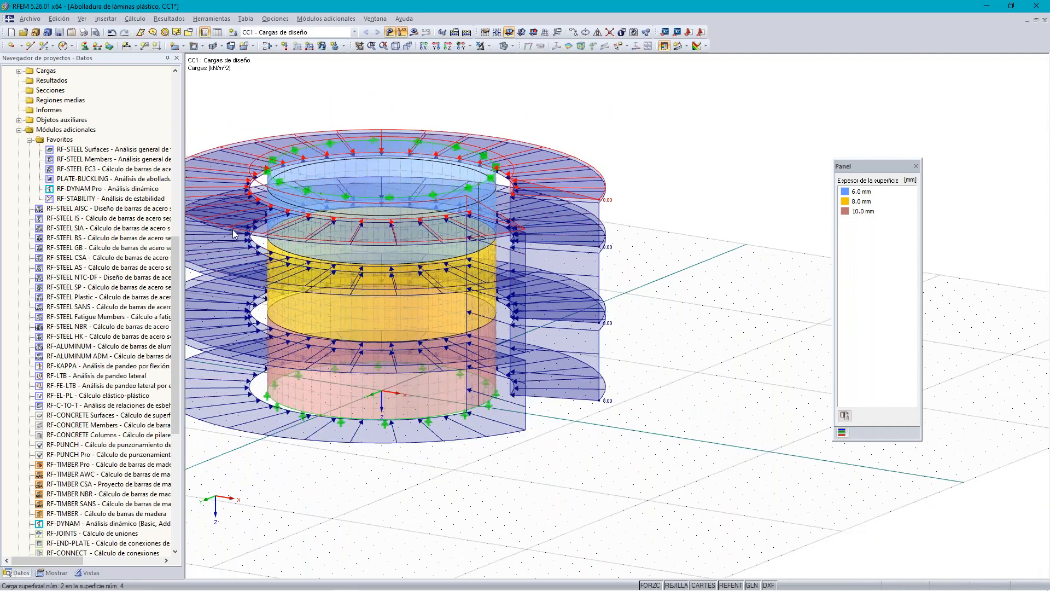
{"action": "middle_click_drag", "start_coordinate": [436, 119], "coordinate": [554, 96]}
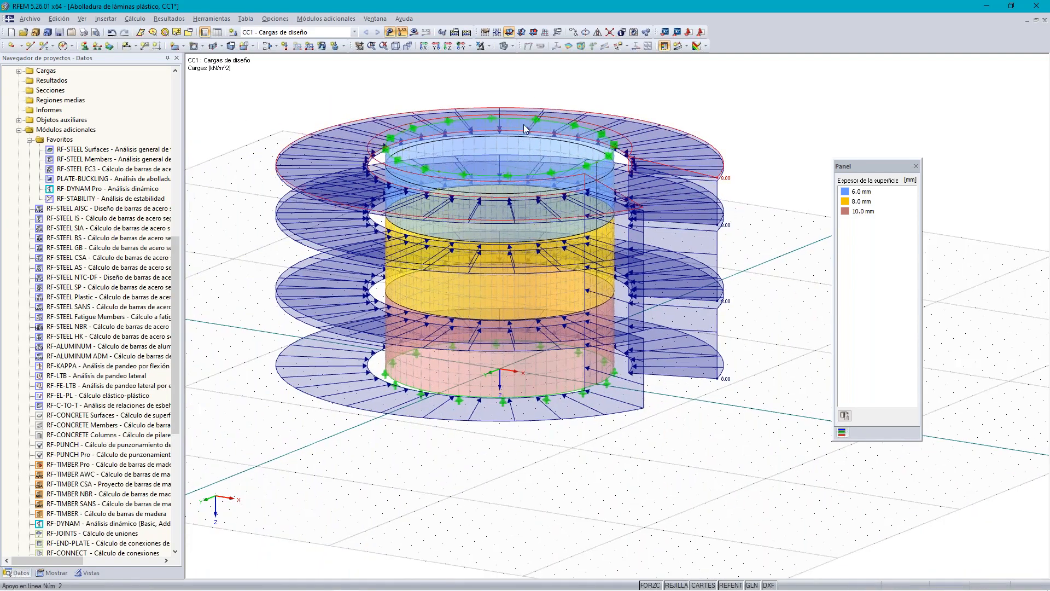
{"action": "scroll", "coordinate": [497, 123], "scroll_direction": "up", "scroll_amount": 2}
{"action": "scroll", "coordinate": [415, 128], "scroll_direction": "up", "scroll_amount": 1}
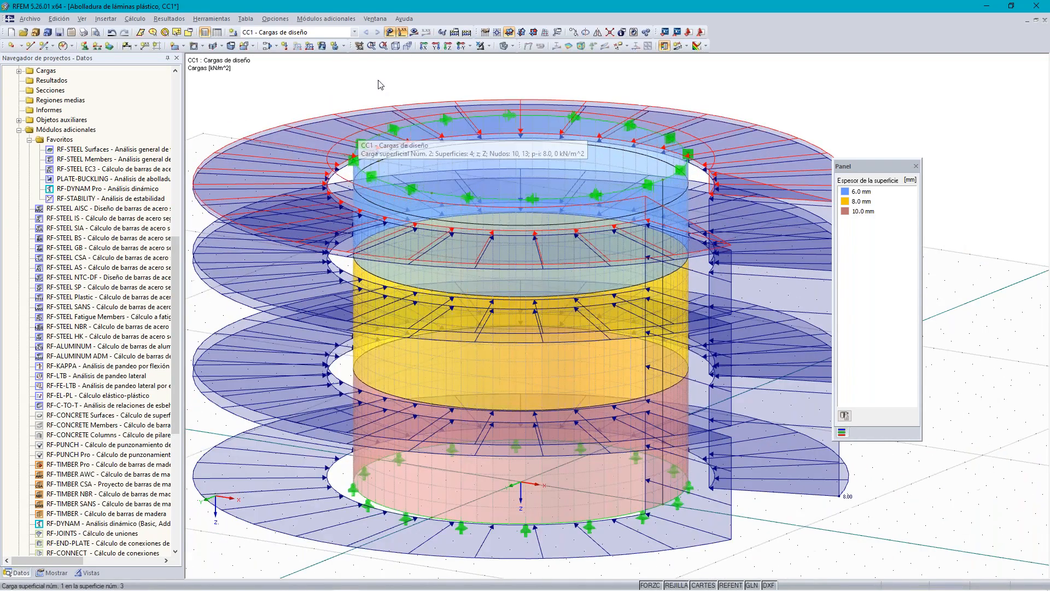
{"action": "left_click", "coordinate": [389, 32]}
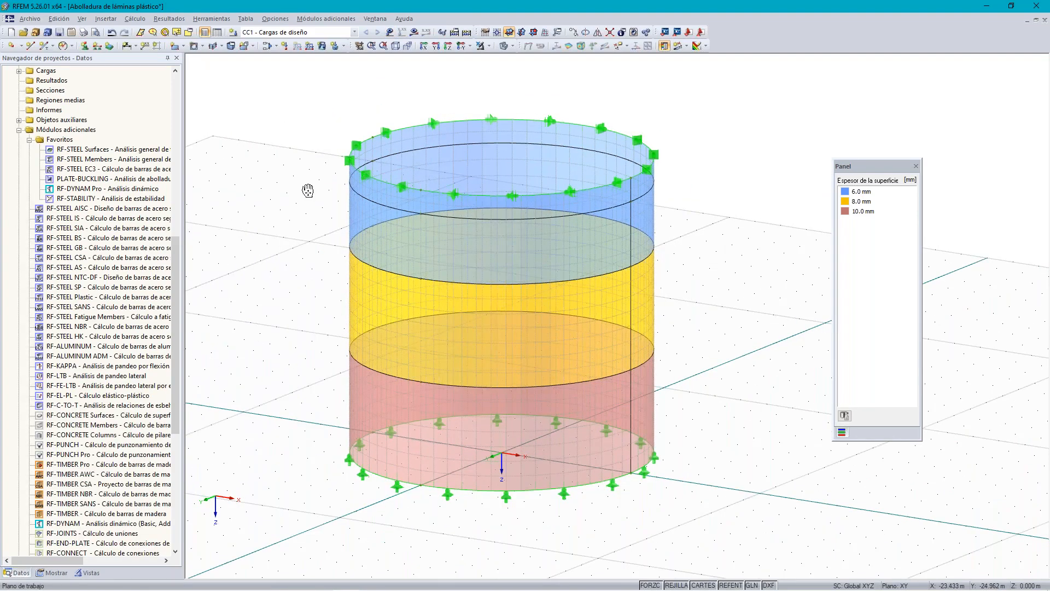
{"action": "middle_click_drag", "start_coordinate": [317, 195], "coordinate": [330, 178]}
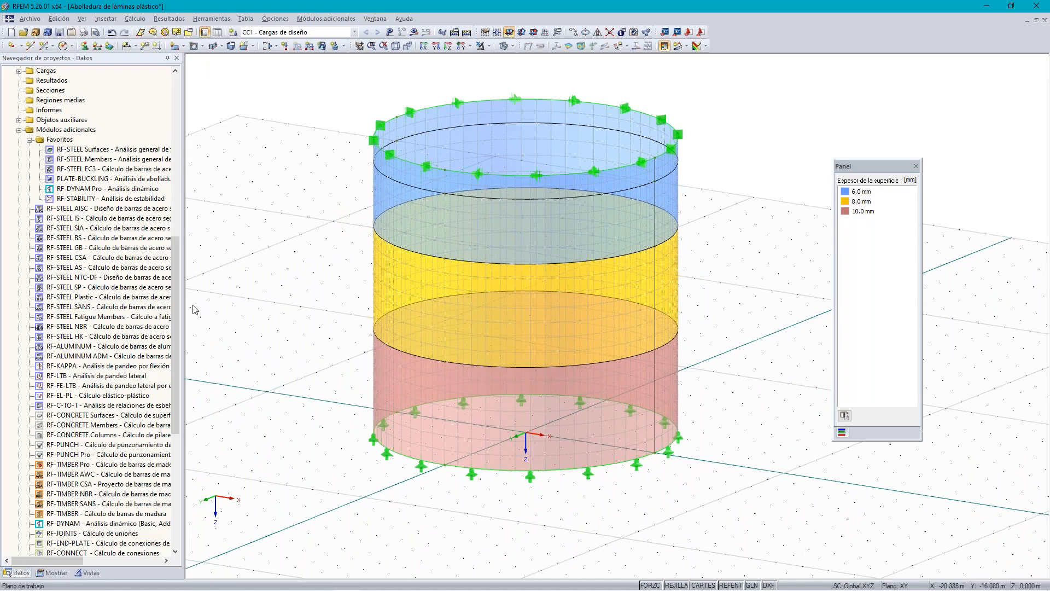
Change the material model of Acero S 235 to isotropic plastic 2D/3D with the basic definition and von Mises hypothesis
{"action": "scroll", "coordinate": [107, 308], "scroll_direction": "up", "scroll_amount": 13}
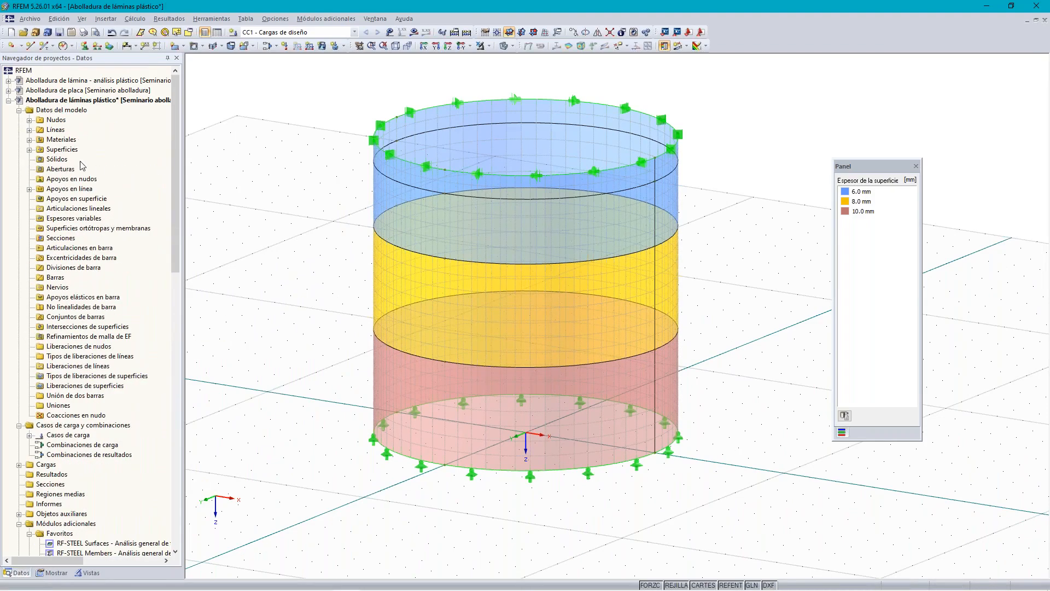
{"action": "left_click", "coordinate": [29, 140]}
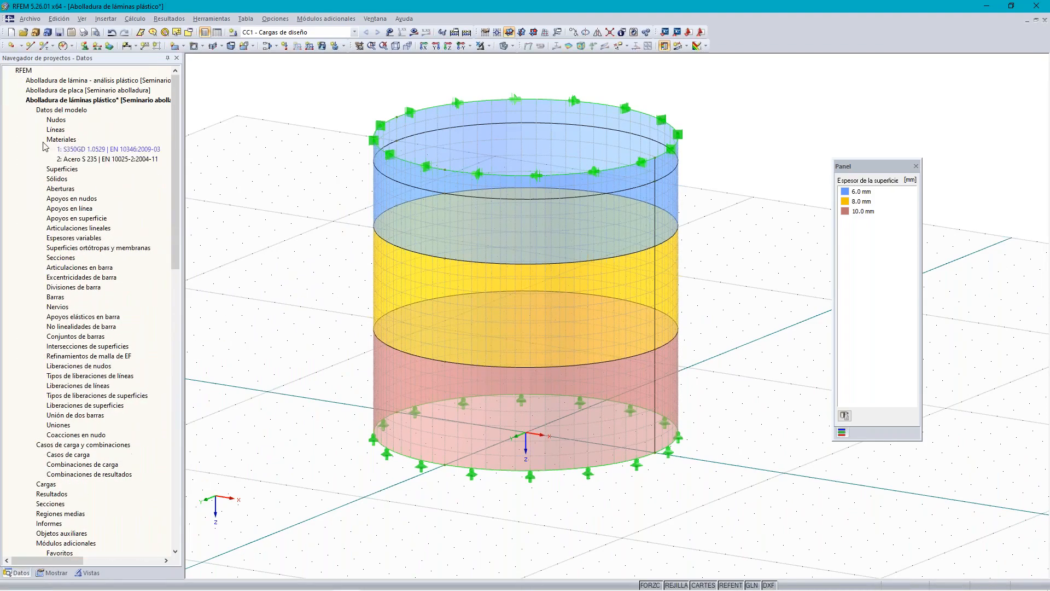
{"action": "left_click", "coordinate": [82, 158]}
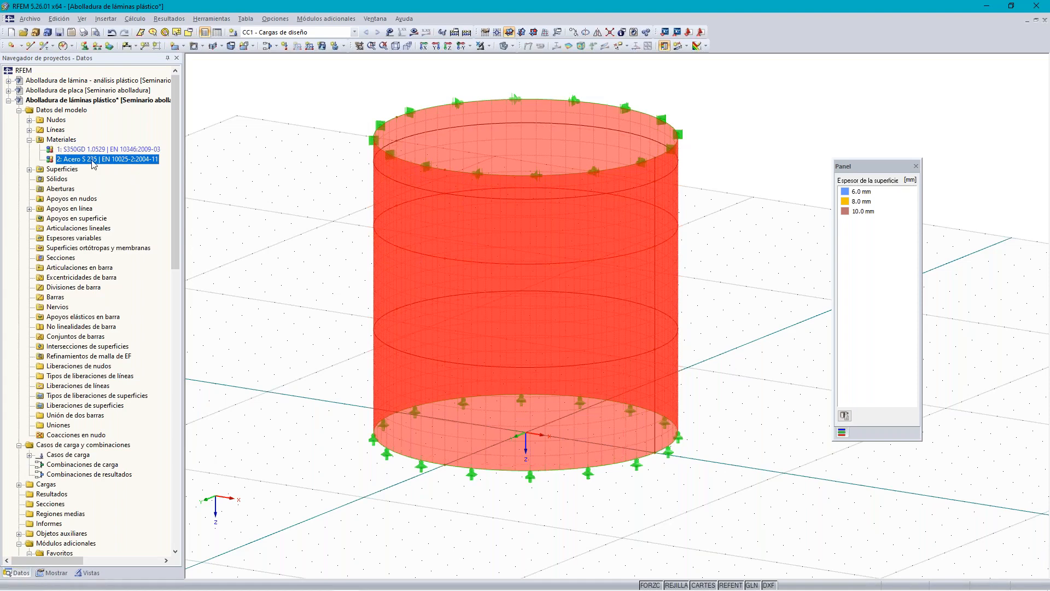
{"action": "right_click", "coordinate": [92, 160]}
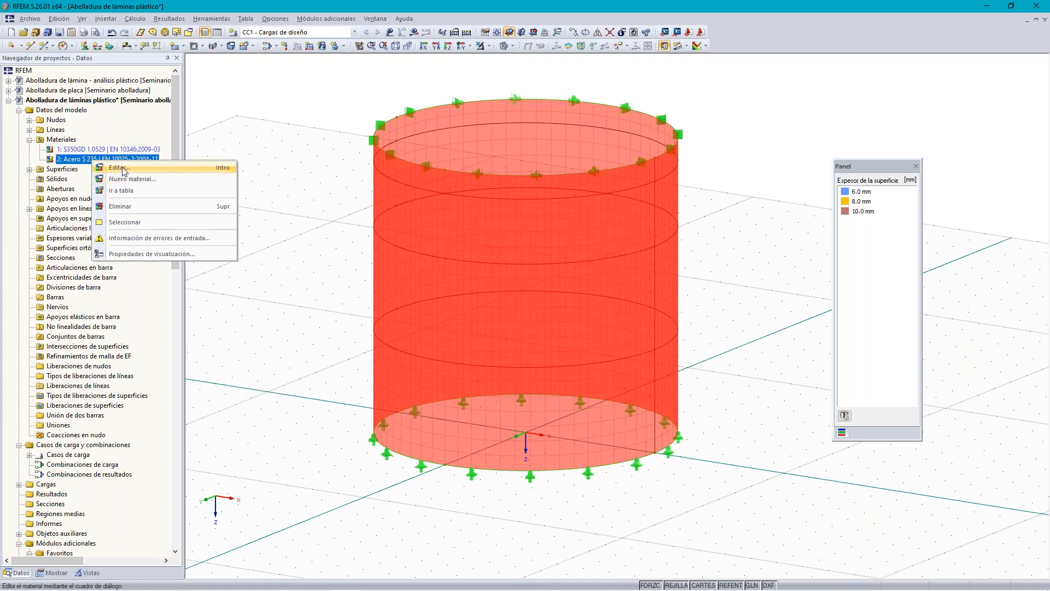
{"action": "left_click", "coordinate": [125, 168]}
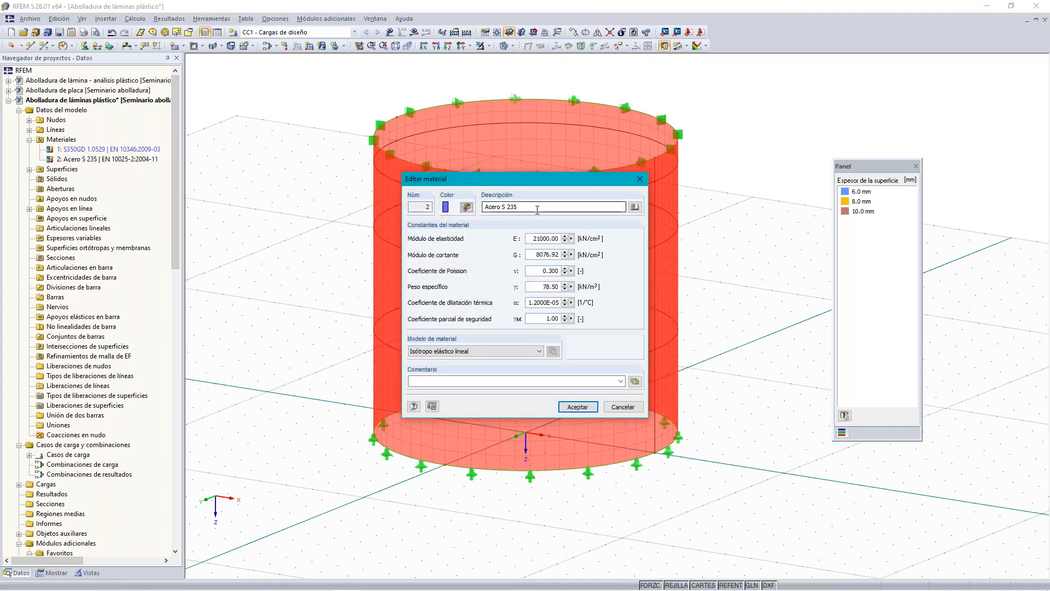
{"action": "left_click", "coordinate": [453, 354]}
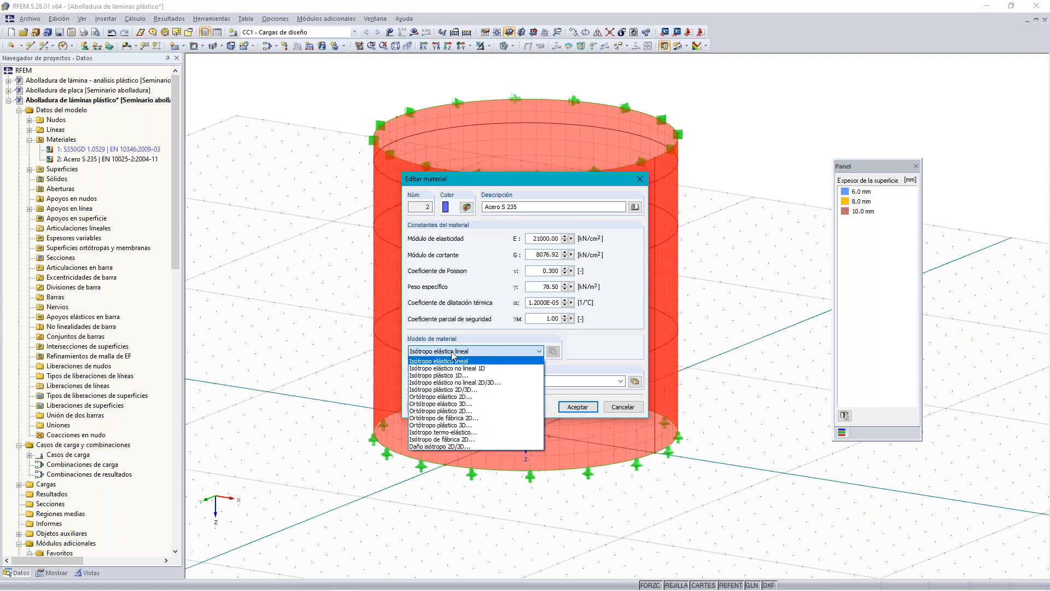
{"action": "left_click", "coordinate": [472, 393]}
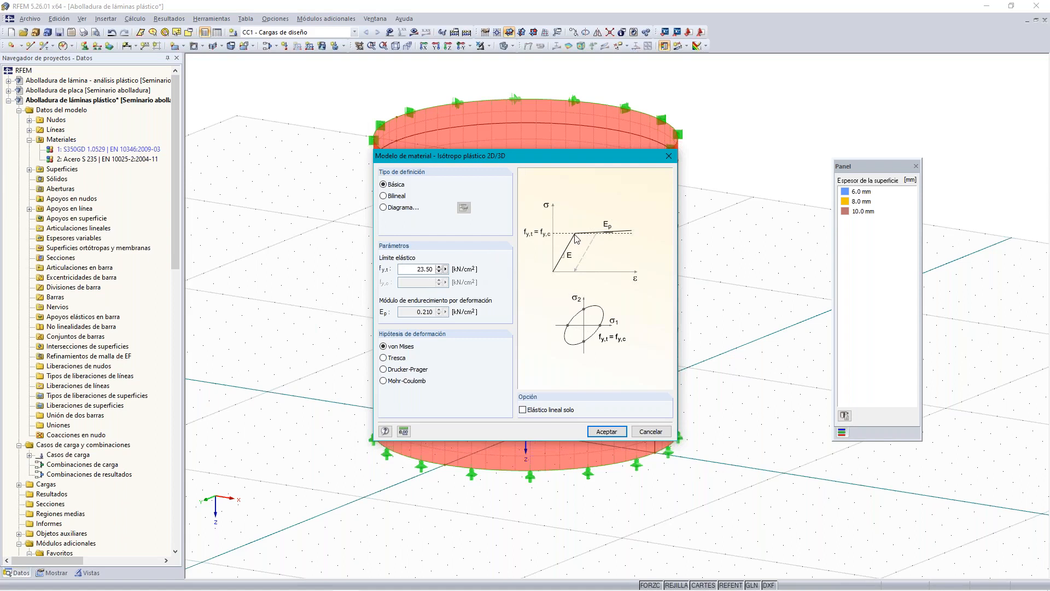
{"action": "left_click", "coordinate": [605, 432]}
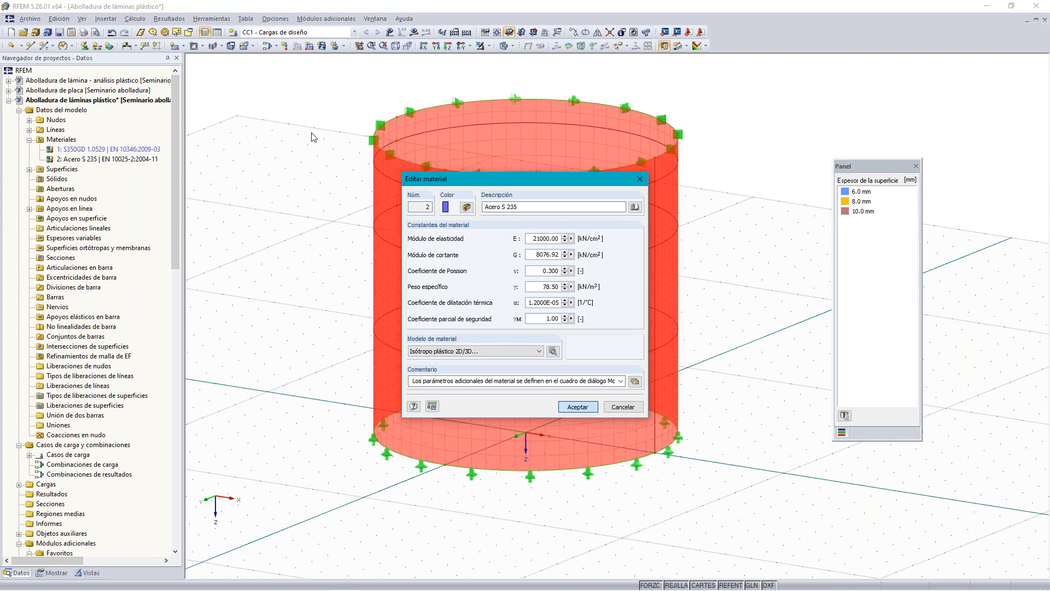
{"action": "key", "text": "Return"}
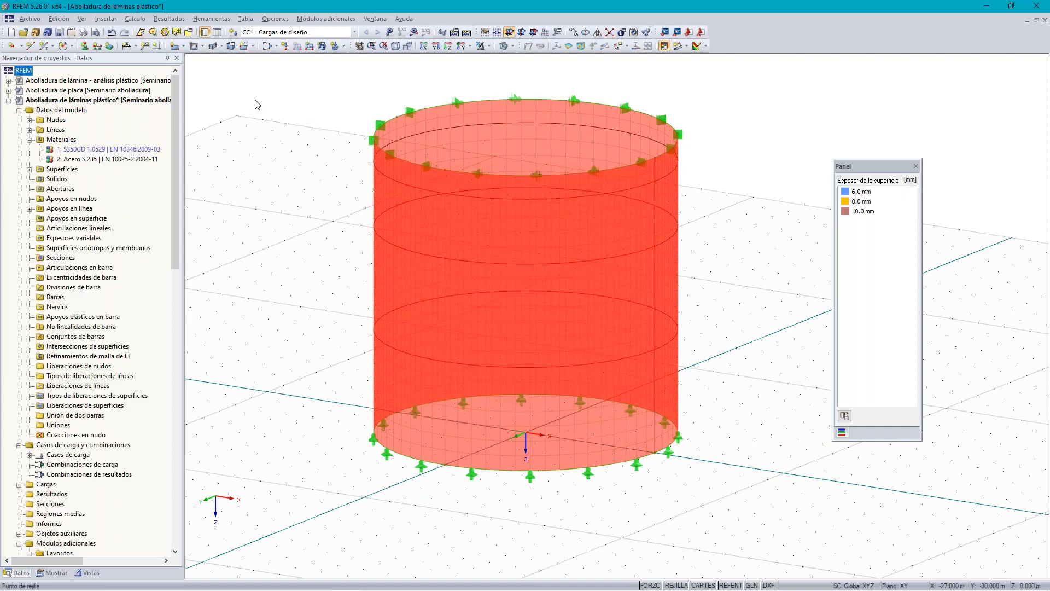
Activate progressive load increase for load case CC1 with initial factor 1.000 and increment 0.100, saving the results of all load increments
{"action": "left_click", "coordinate": [135, 20]}
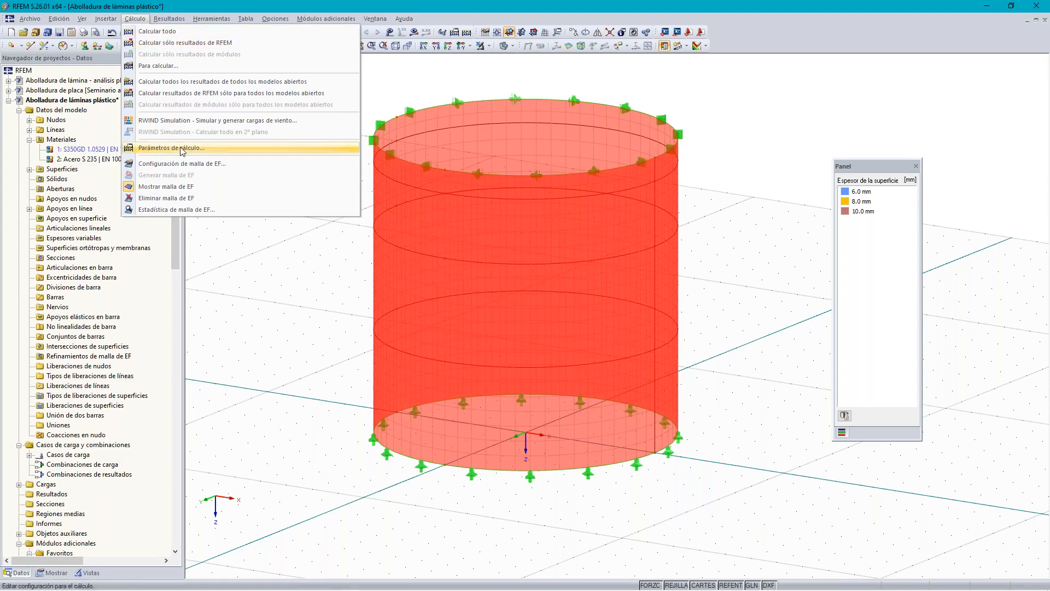
{"action": "left_click", "coordinate": [429, 77]}
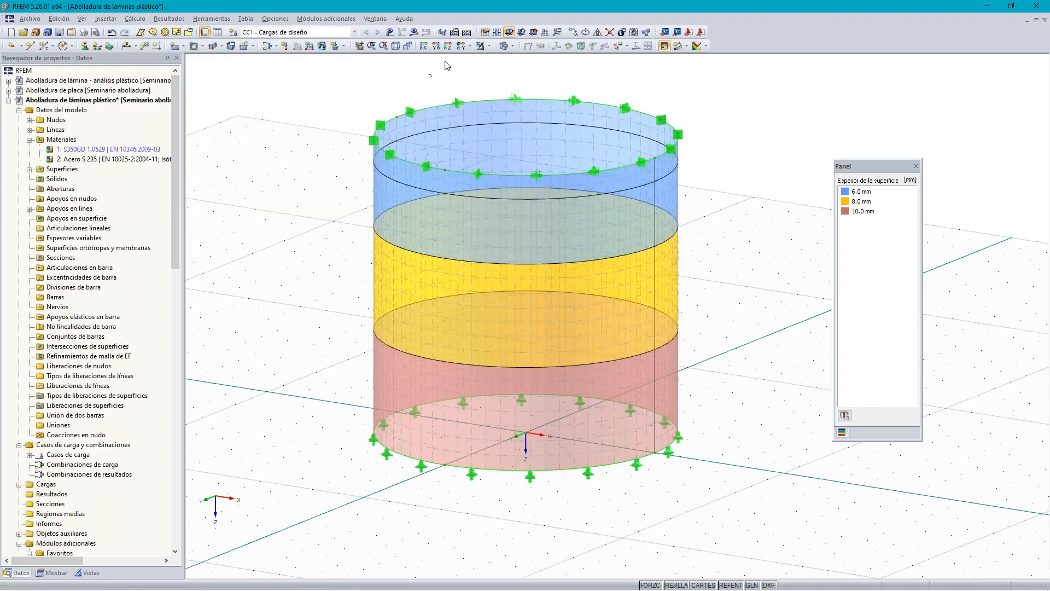
{"action": "left_click", "coordinate": [454, 33]}
{"action": "left_click", "coordinate": [455, 33]}
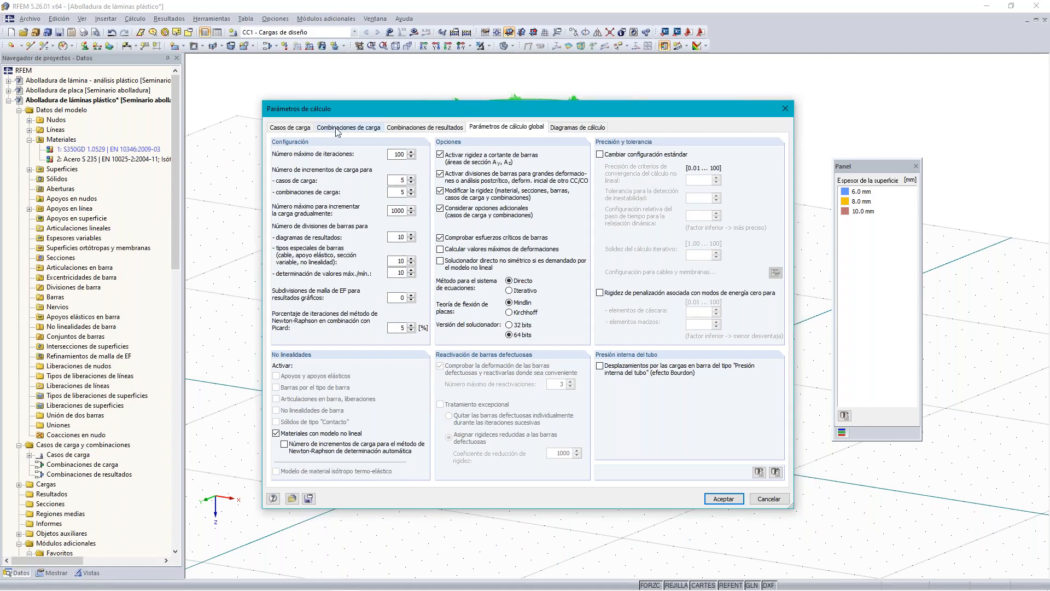
{"action": "left_click", "coordinate": [292, 130]}
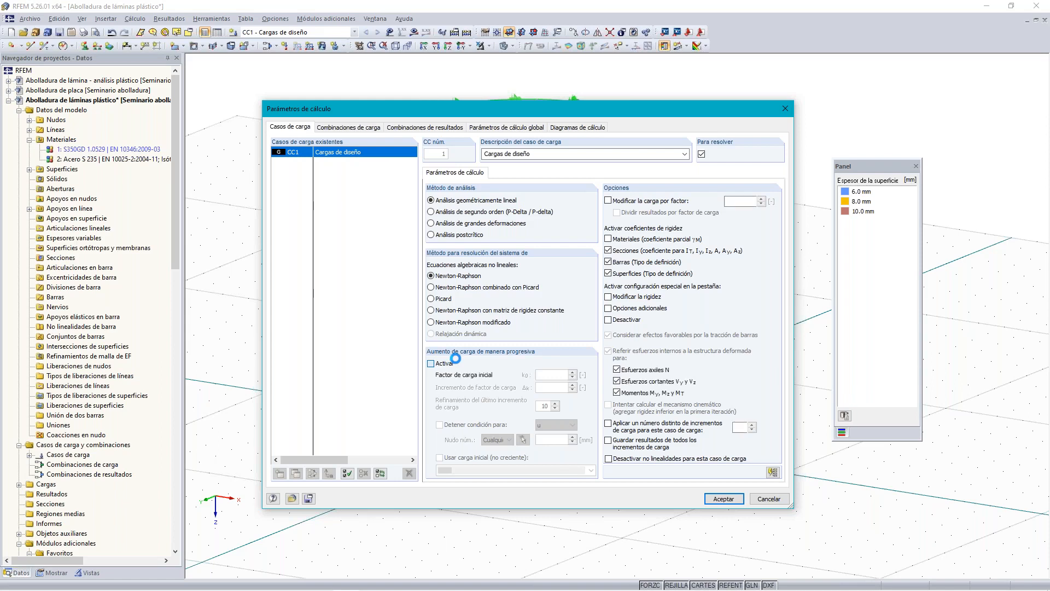
{"action": "left_click", "coordinate": [454, 362]}
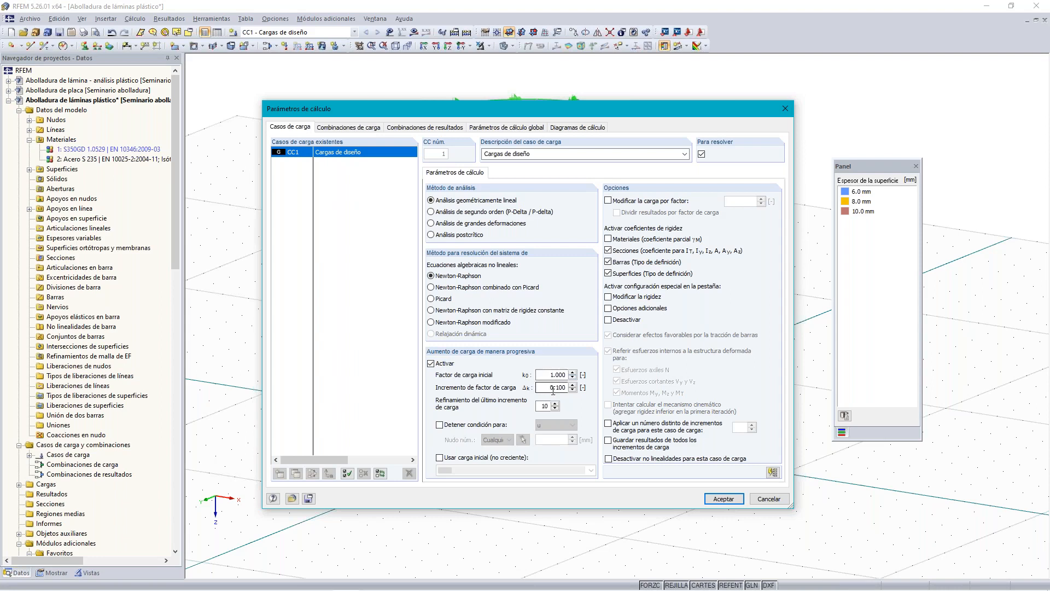
{"action": "left_click", "coordinate": [445, 426]}
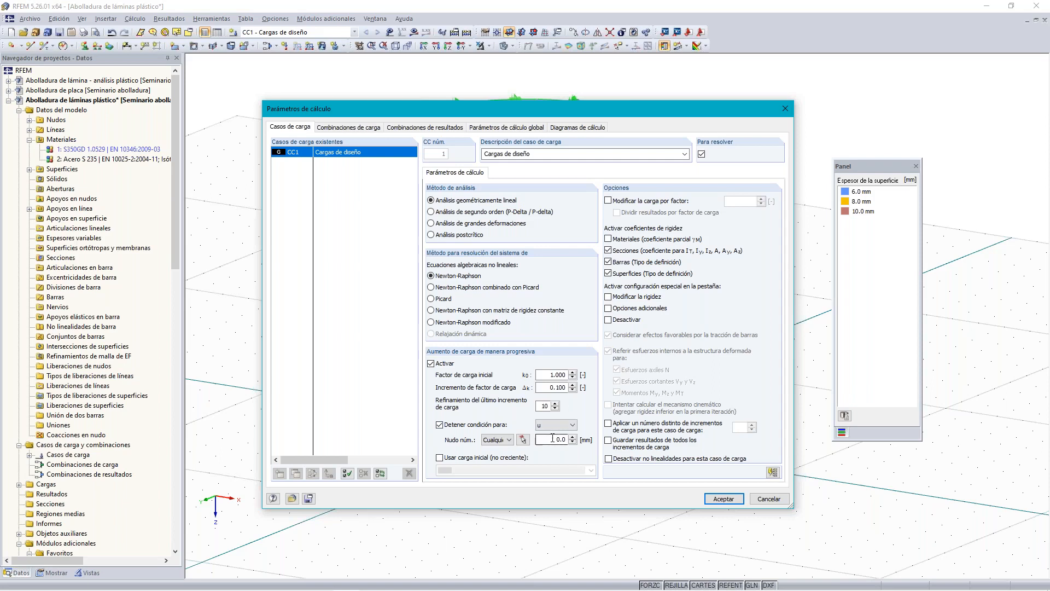
{"action": "left_click", "coordinate": [440, 425]}
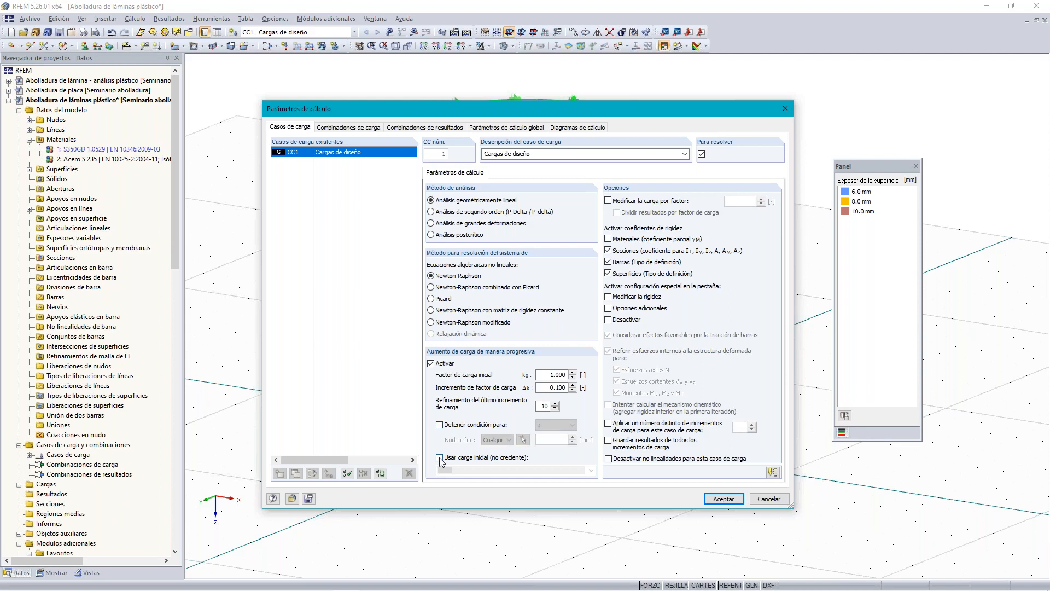
{"action": "left_click", "coordinate": [608, 441]}
{"action": "left_click", "coordinate": [716, 499]}
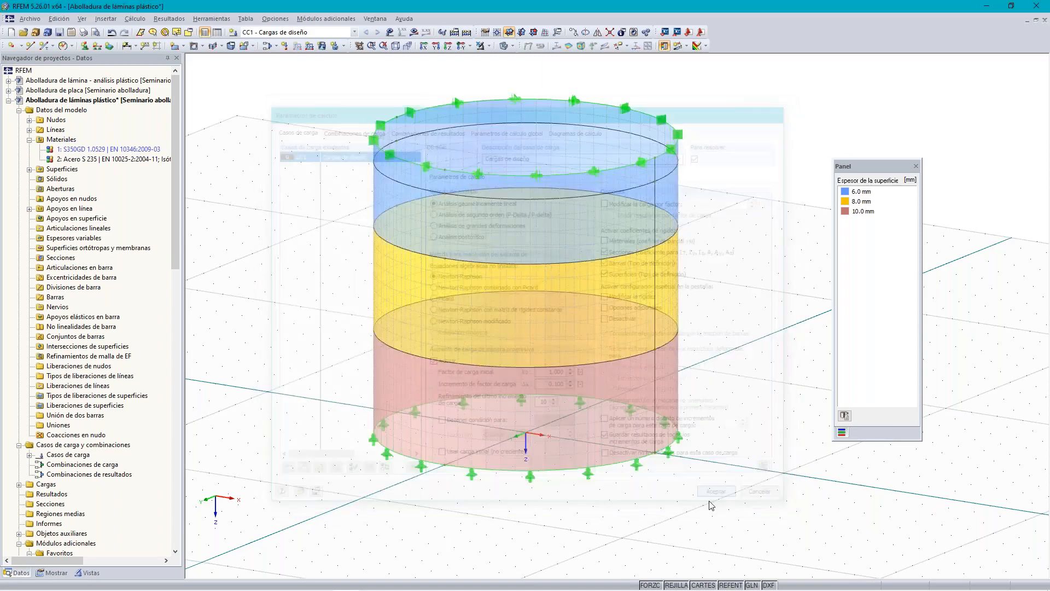
Switch to the model "Abolladura de lámina - análisis plástico" and display the control panel with its factor settings
{"action": "left_click", "coordinate": [135, 19]}
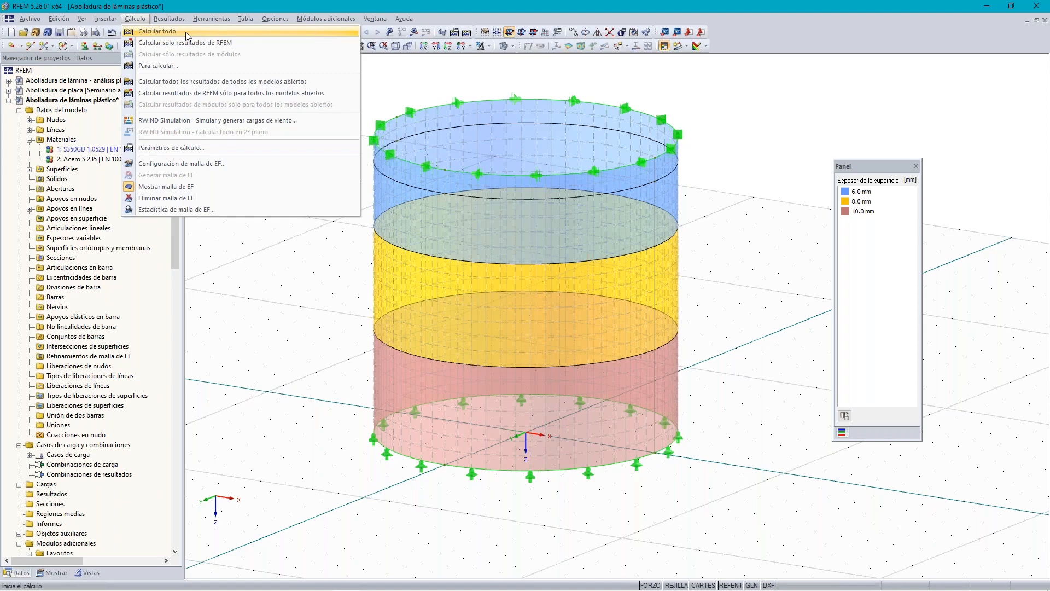
{"action": "left_click", "coordinate": [453, 72]}
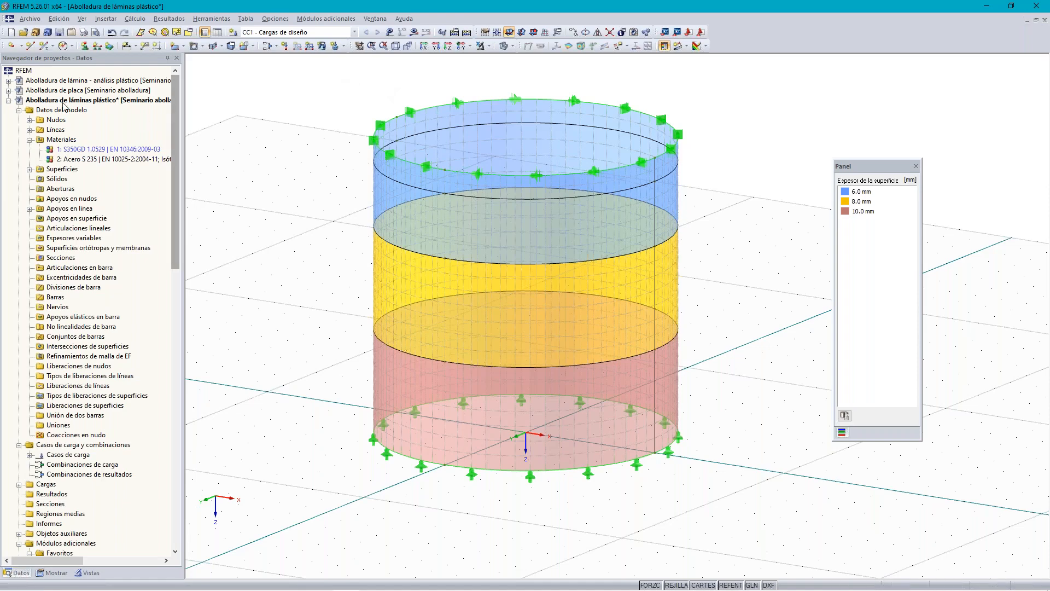
{"action": "double_click", "coordinate": [62, 80]}
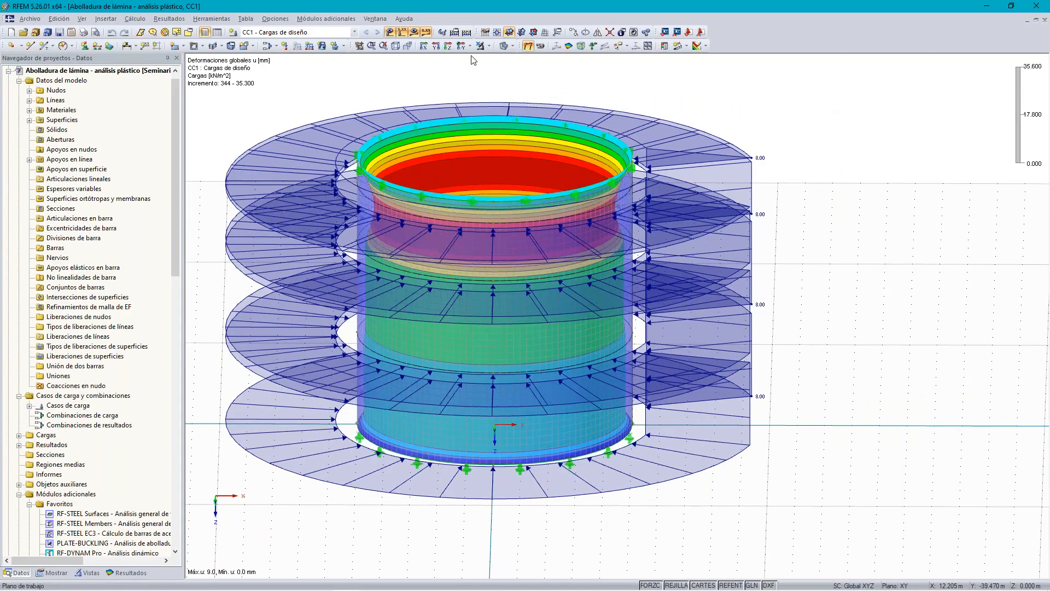
{"action": "left_click", "coordinate": [82, 18]}
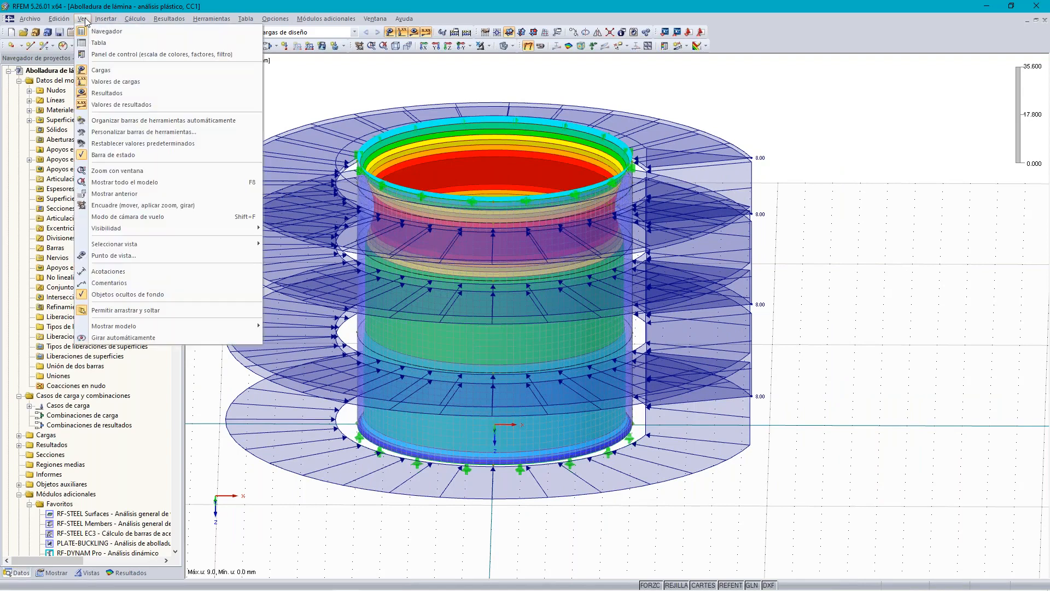
{"action": "left_click", "coordinate": [100, 56]}
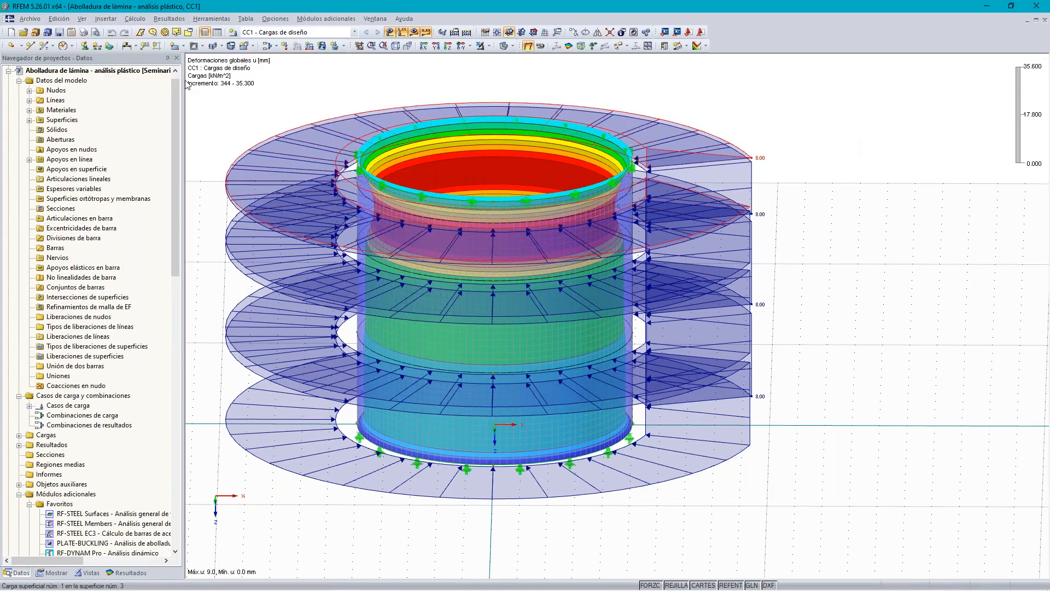
{"action": "left_click", "coordinate": [82, 20]}
{"action": "left_click", "coordinate": [100, 55]}
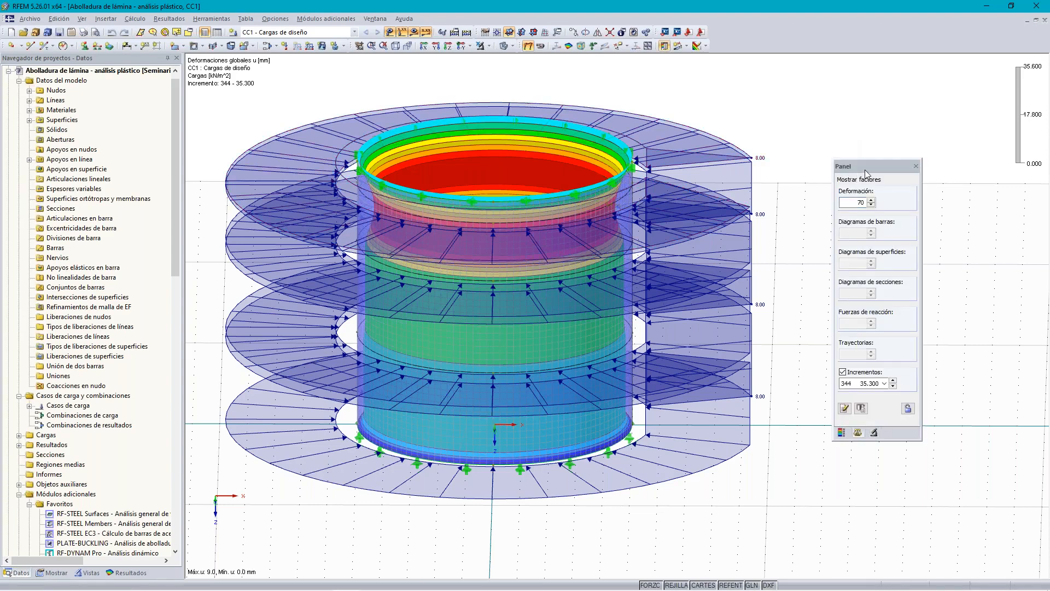
{"action": "left_click_drag", "start_coordinate": [865, 168], "coordinate": [891, 165]}
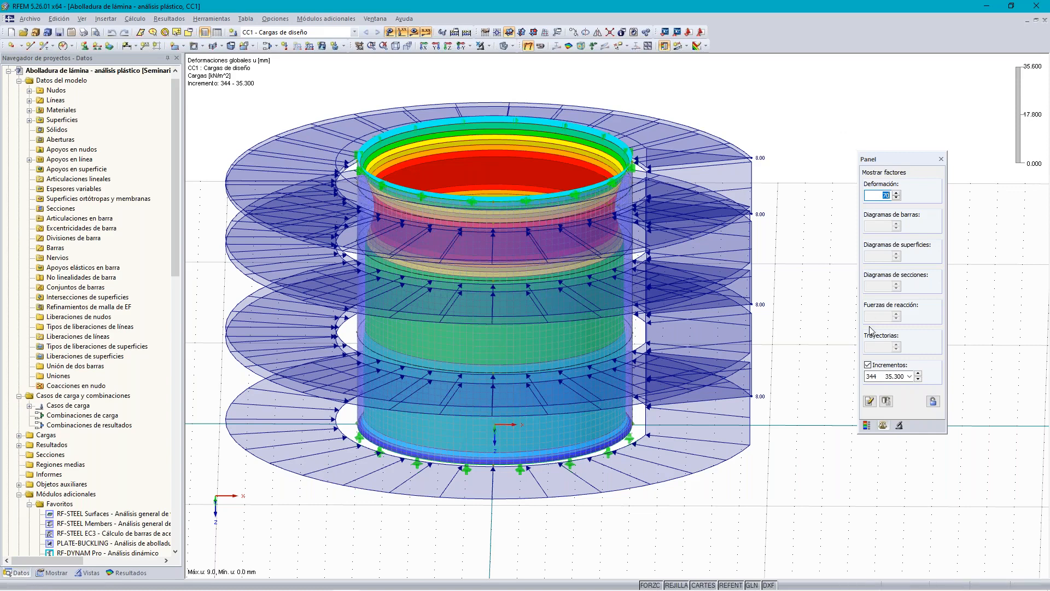
Display the CC1 global deformations at load increment 343, load factor 35.200
{"action": "left_click", "coordinate": [909, 376]}
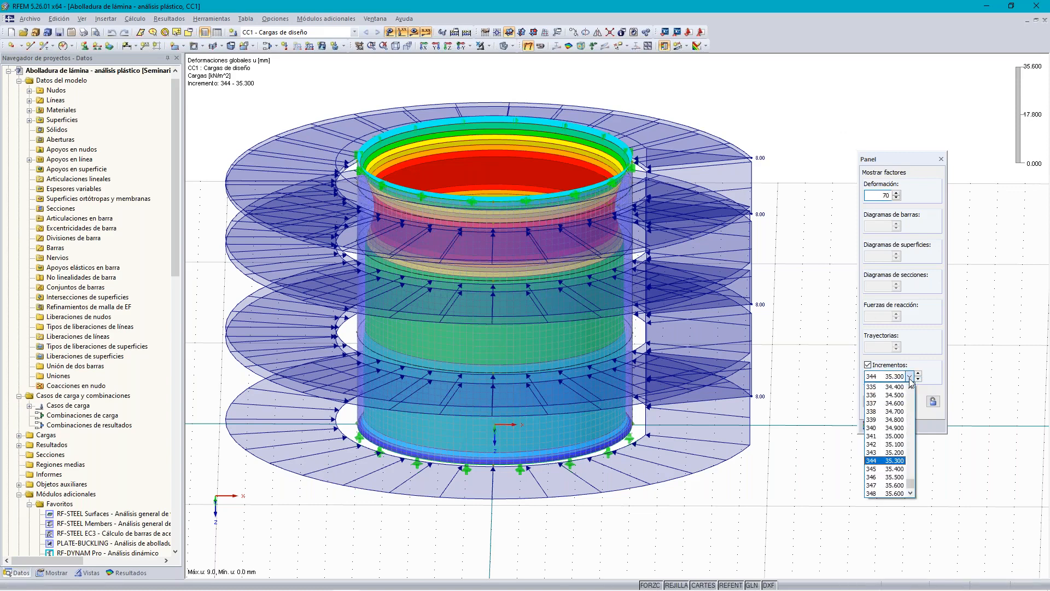
{"action": "left_click", "coordinate": [909, 378]}
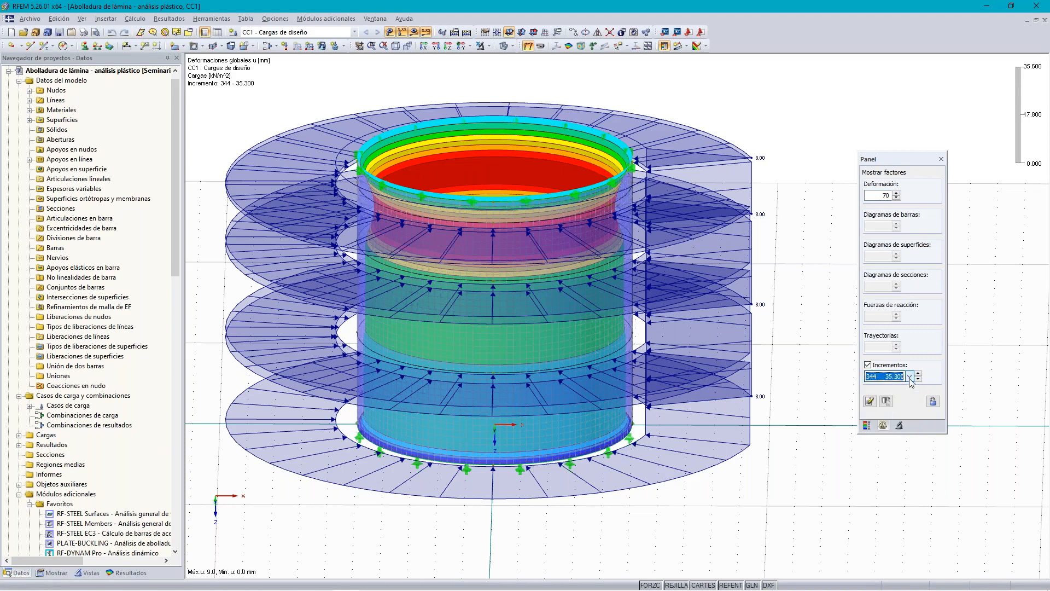
{"action": "left_click", "coordinate": [909, 378]}
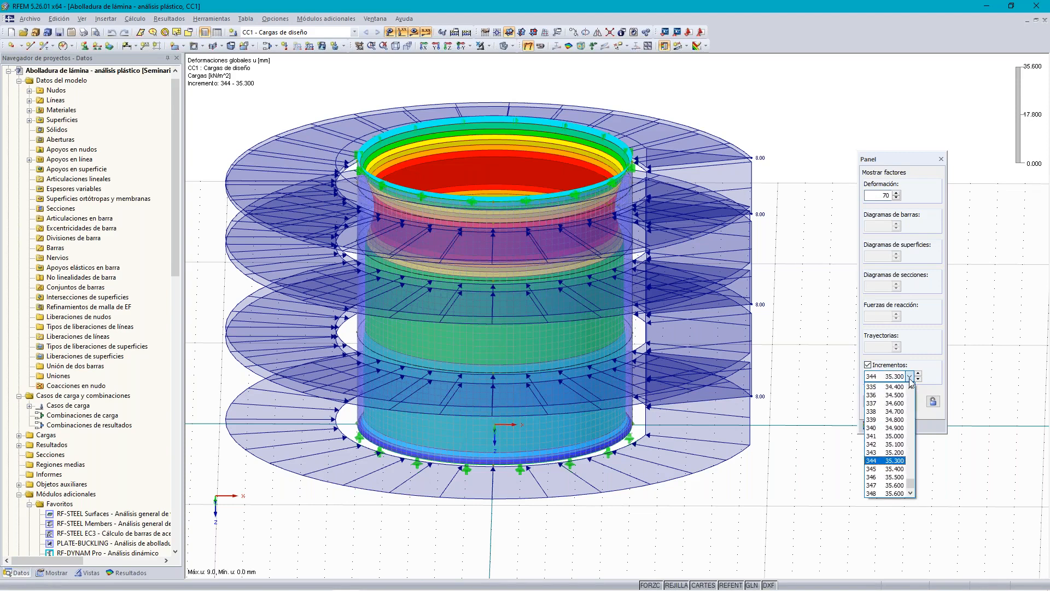
{"action": "left_click", "coordinate": [895, 453]}
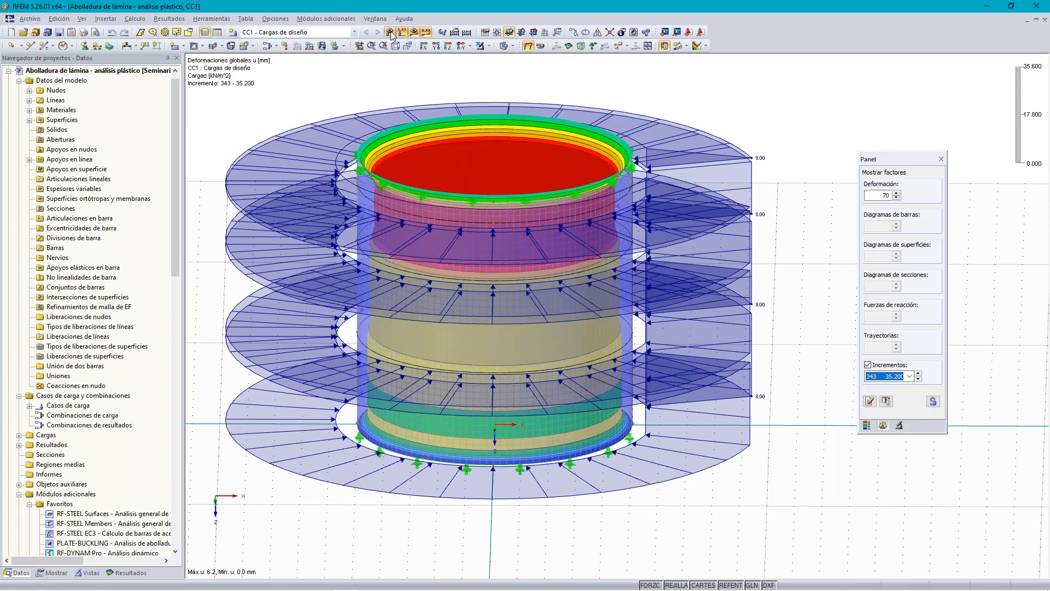
Hide the CC1 loads and show the shell as a wireframe behind the deformation results
{"action": "left_click", "coordinate": [390, 32]}
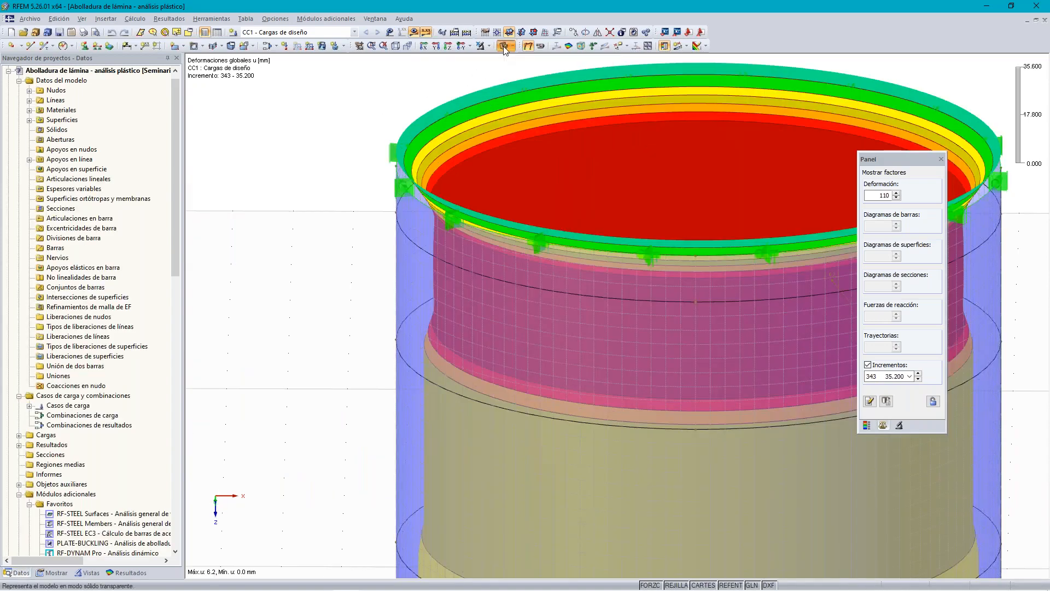
{"action": "left_click", "coordinate": [503, 46]}
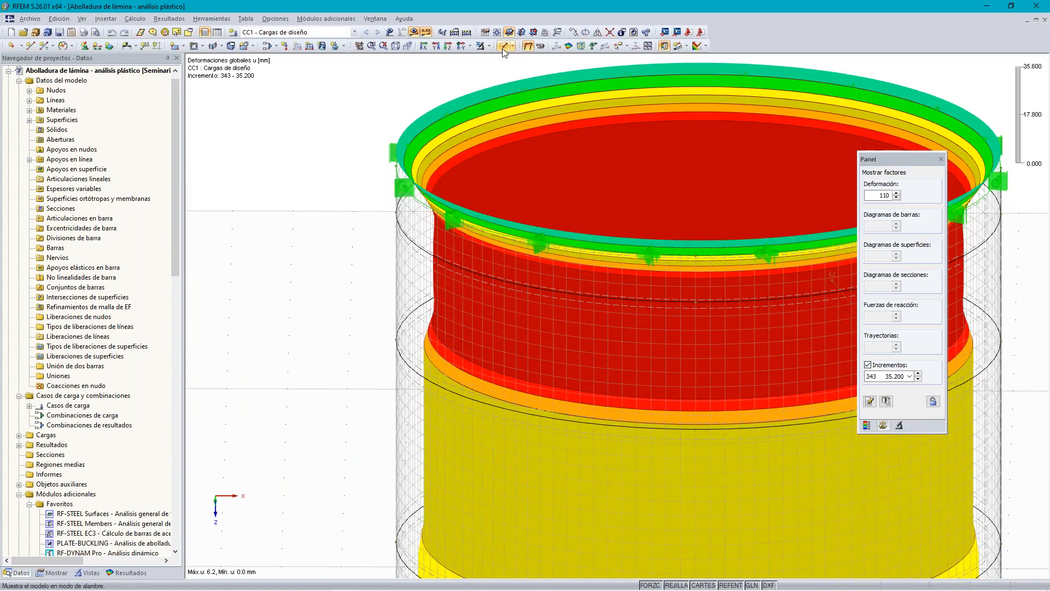
{"action": "scroll", "coordinate": [347, 131], "scroll_direction": "down", "scroll_amount": 5}
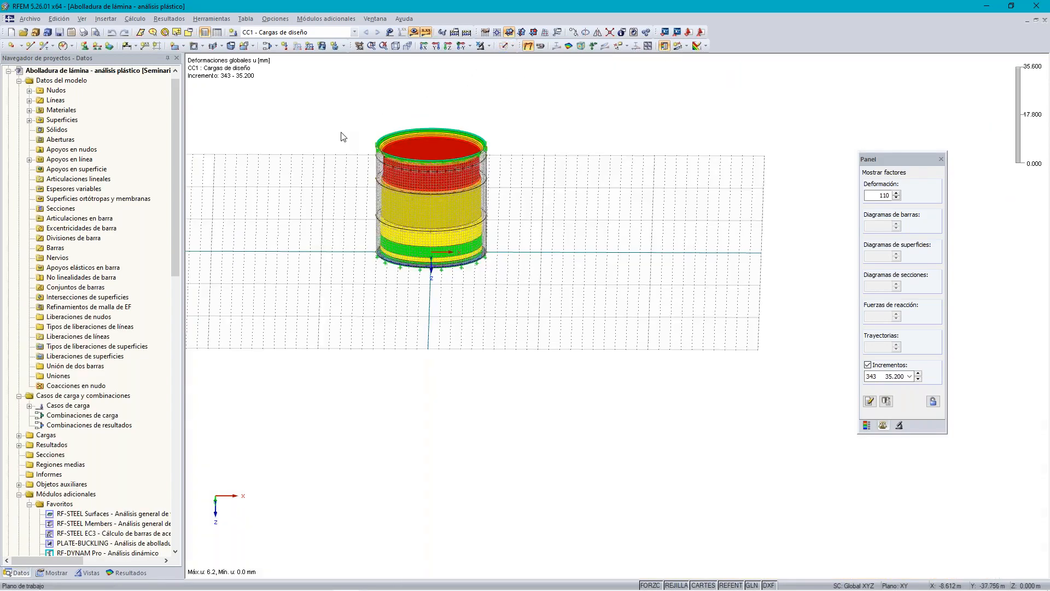
{"action": "scroll", "coordinate": [358, 143], "scroll_direction": "up", "scroll_amount": 4}
{"action": "scroll", "coordinate": [360, 149], "scroll_direction": "up", "scroll_amount": 2}
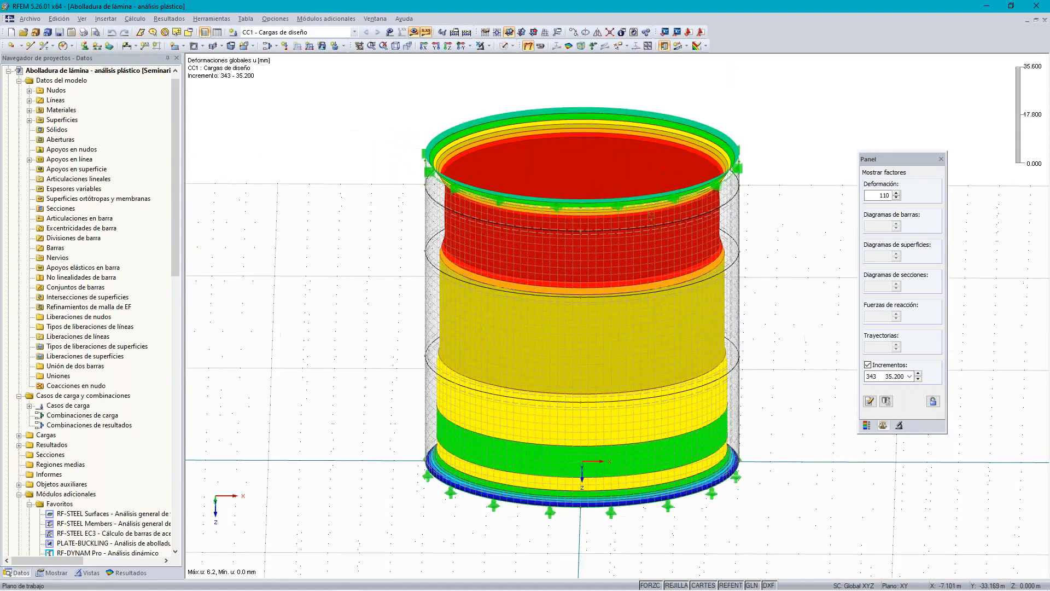
{"action": "middle_click_drag", "start_coordinate": [361, 152], "coordinate": [306, 153]}
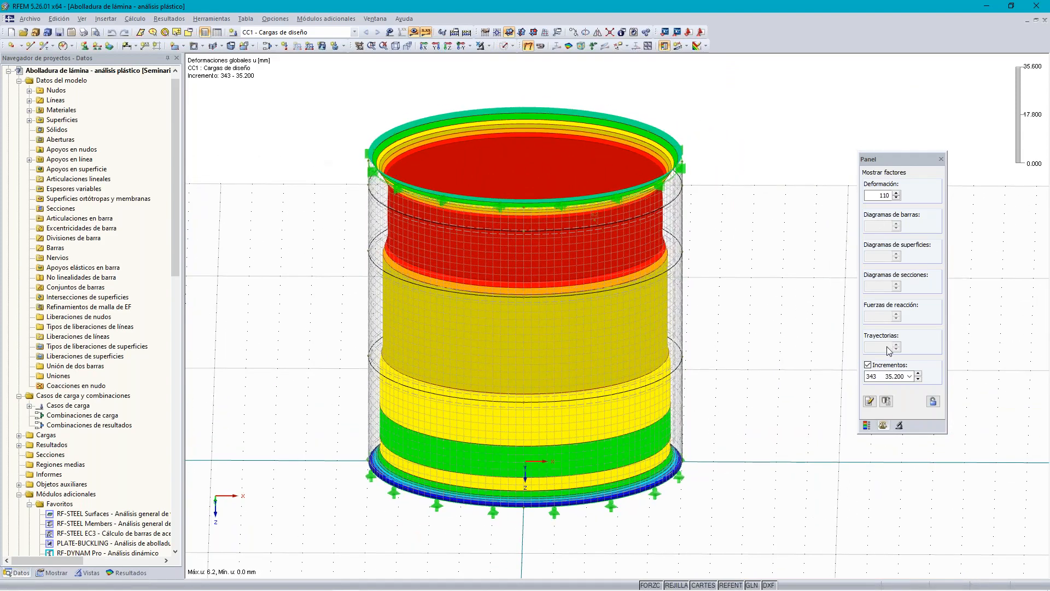
Step through the deformed shapes of the following load increments up to increment 347, load factor 35.600
{"action": "left_click", "coordinate": [919, 381]}
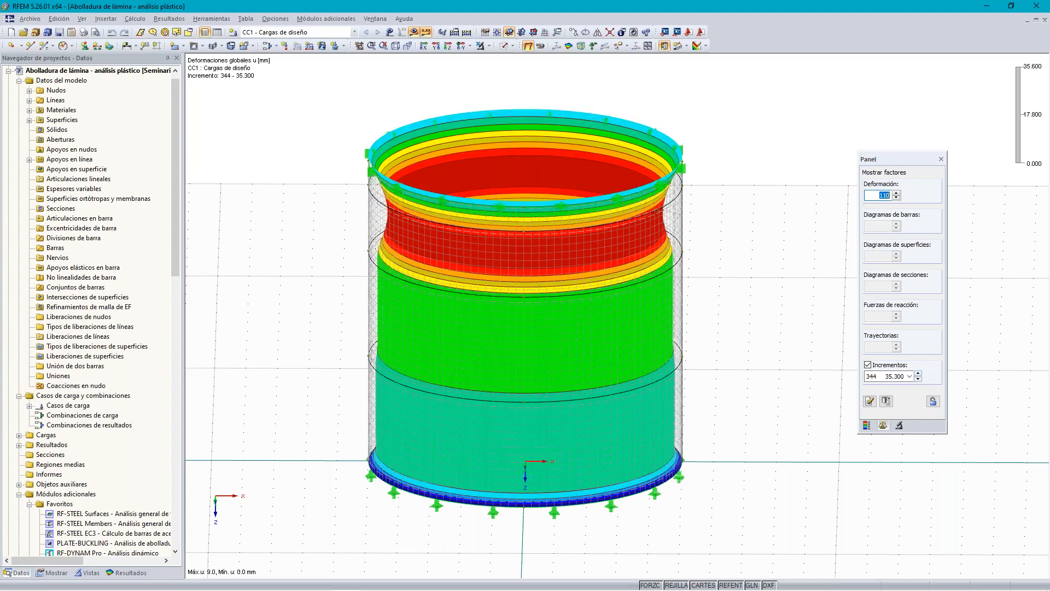
{"action": "left_click", "coordinate": [920, 378]}
{"action": "left_click", "coordinate": [920, 378]}
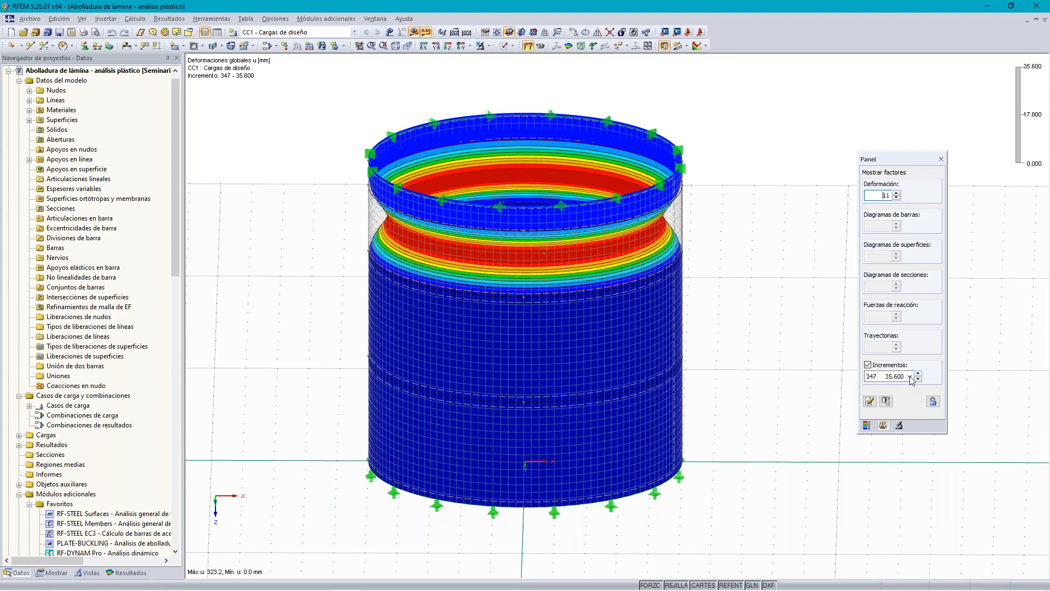
Display load increment 340, factor 34.900, and check the global deformation values in its color scale
{"action": "left_click", "coordinate": [910, 376]}
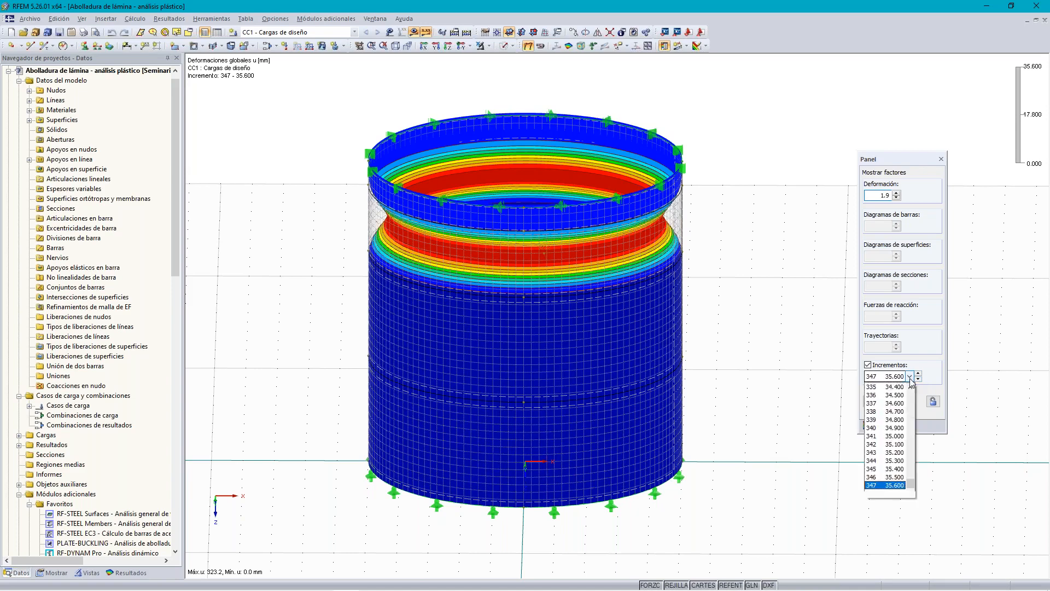
{"action": "left_click", "coordinate": [885, 428]}
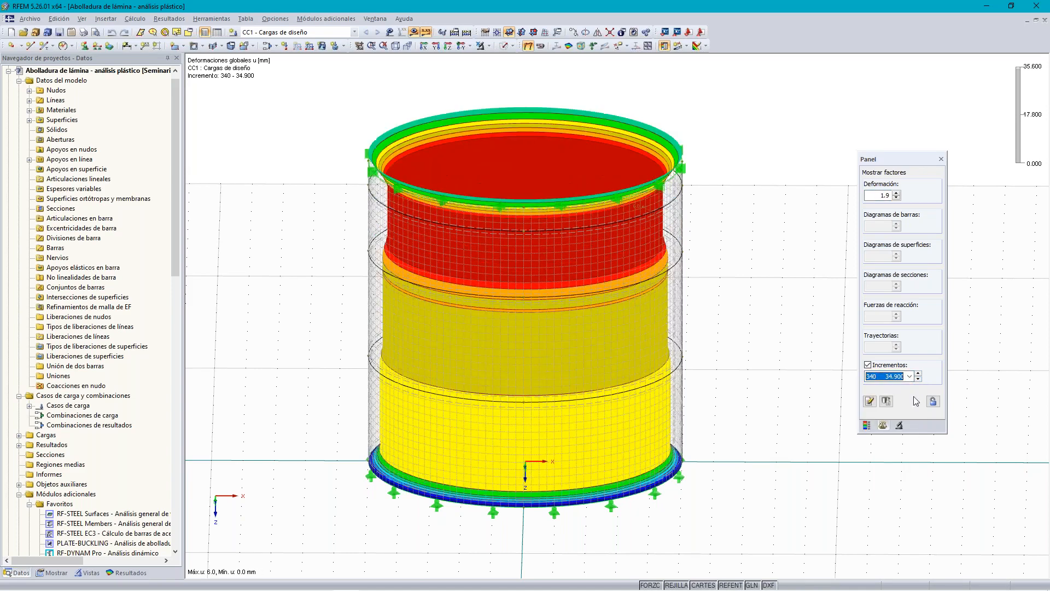
{"action": "left_click", "coordinate": [867, 426]}
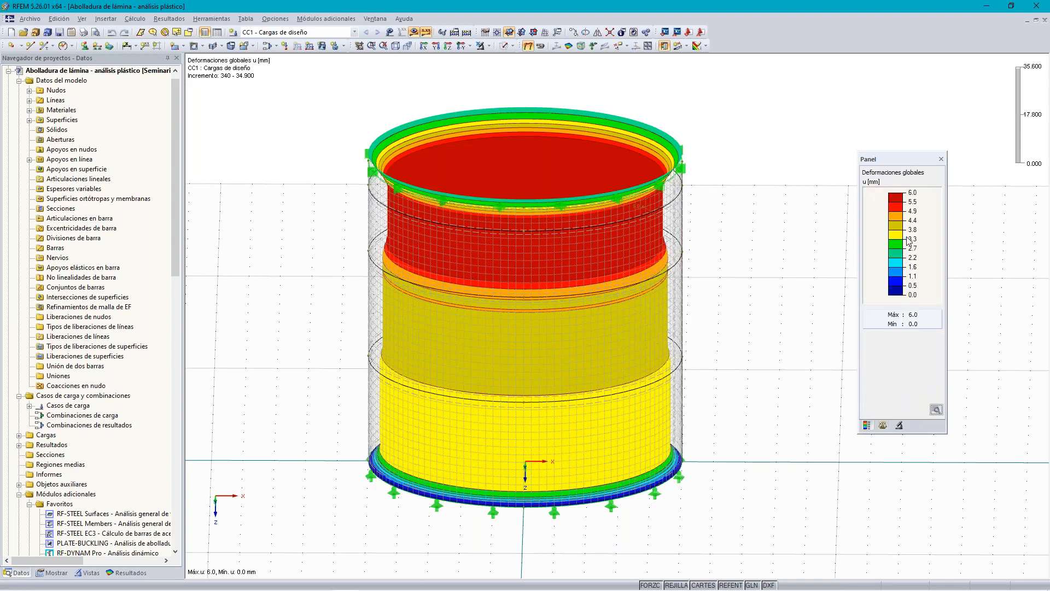
{"action": "left_click", "coordinate": [883, 426]}
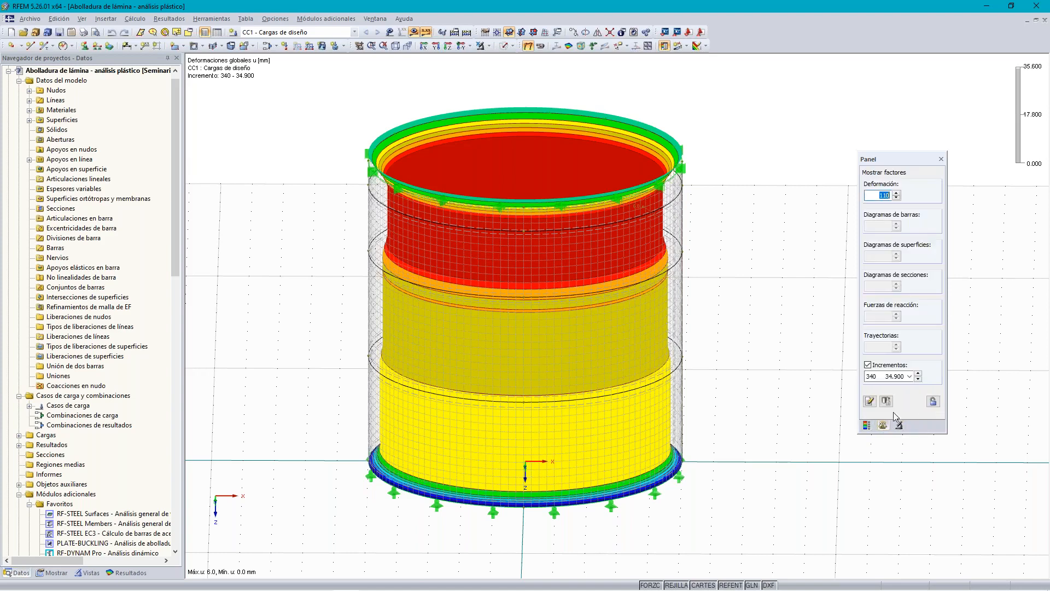
{"action": "left_click", "coordinate": [867, 425]}
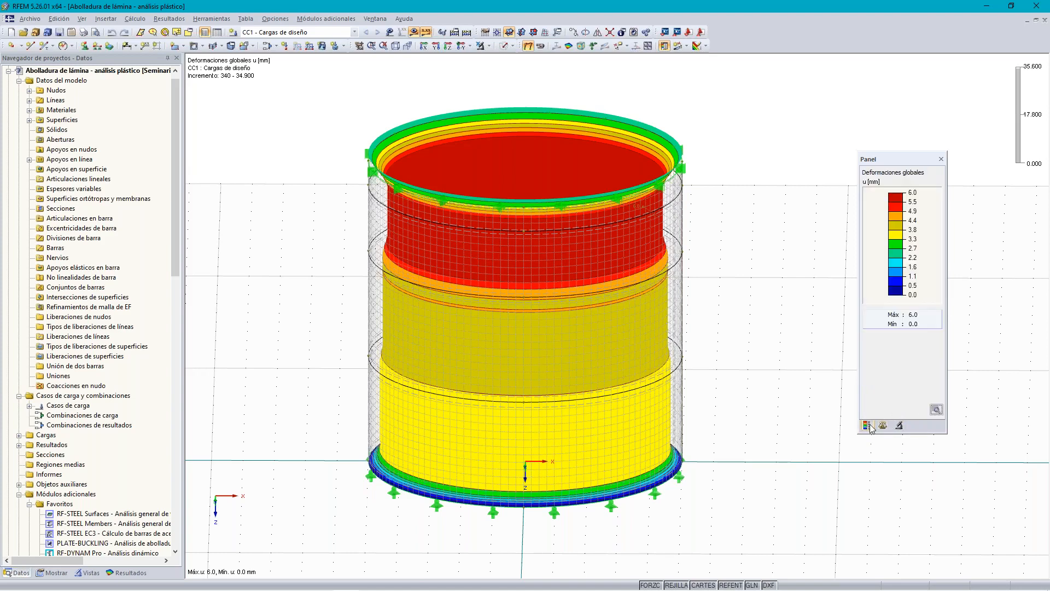
{"action": "left_click", "coordinate": [883, 425]}
Advance the displayed results from increment 340 to increment 347 and read the global deformation color scale at factor 35.600
{"action": "left_click", "coordinate": [919, 375]}
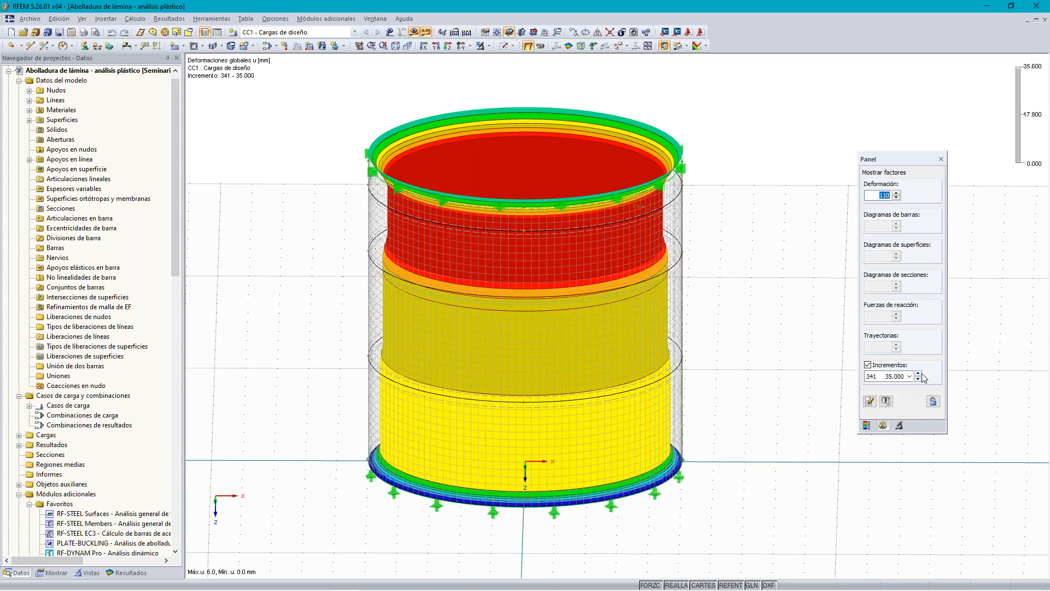
{"action": "left_click", "coordinate": [919, 375]}
{"action": "left_click", "coordinate": [918, 375]}
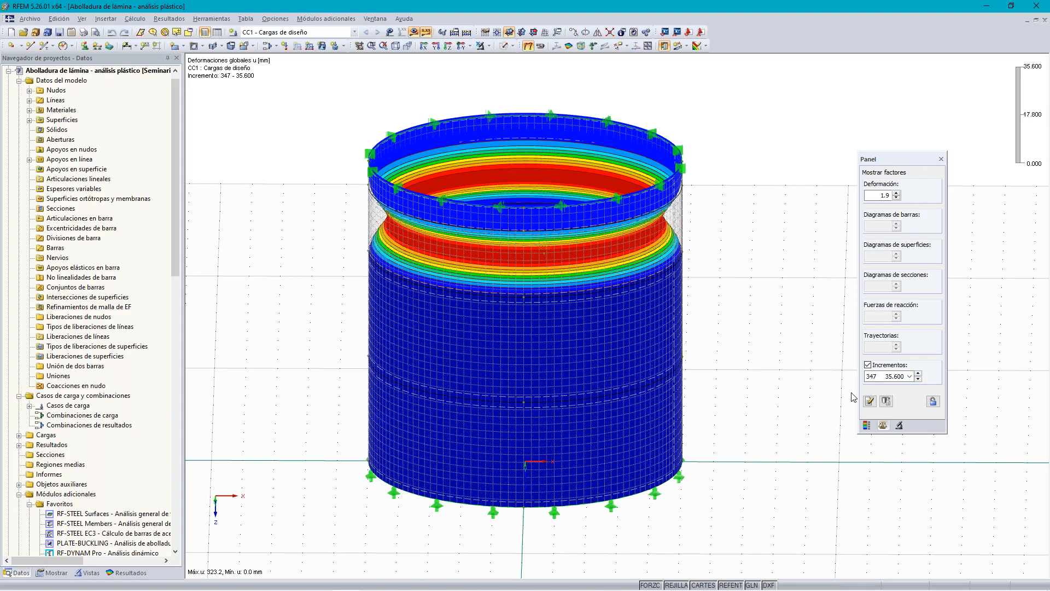
{"action": "left_click", "coordinate": [867, 425]}
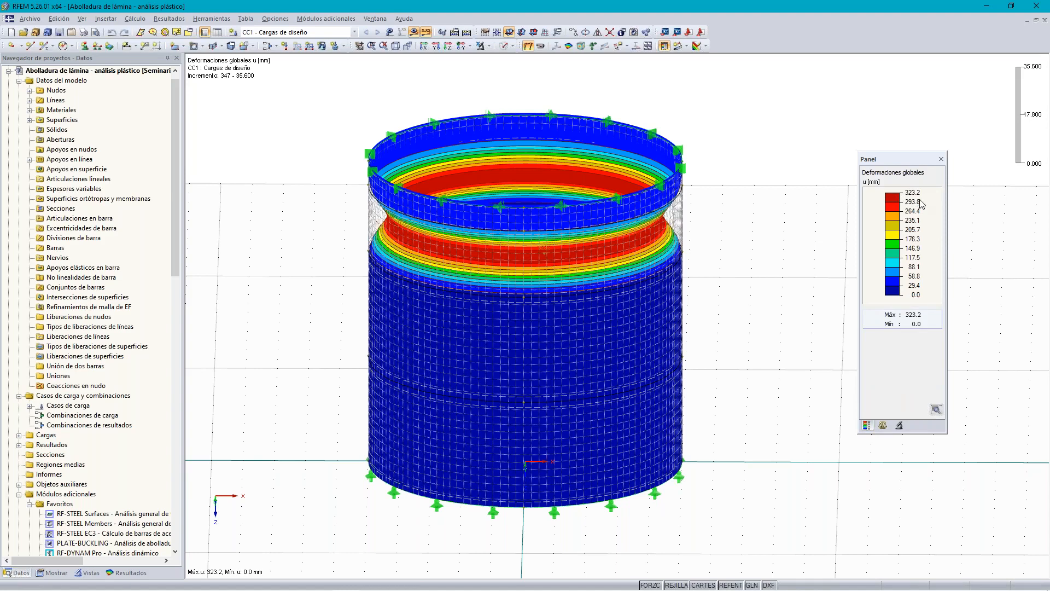
{"action": "left_click", "coordinate": [884, 425]}
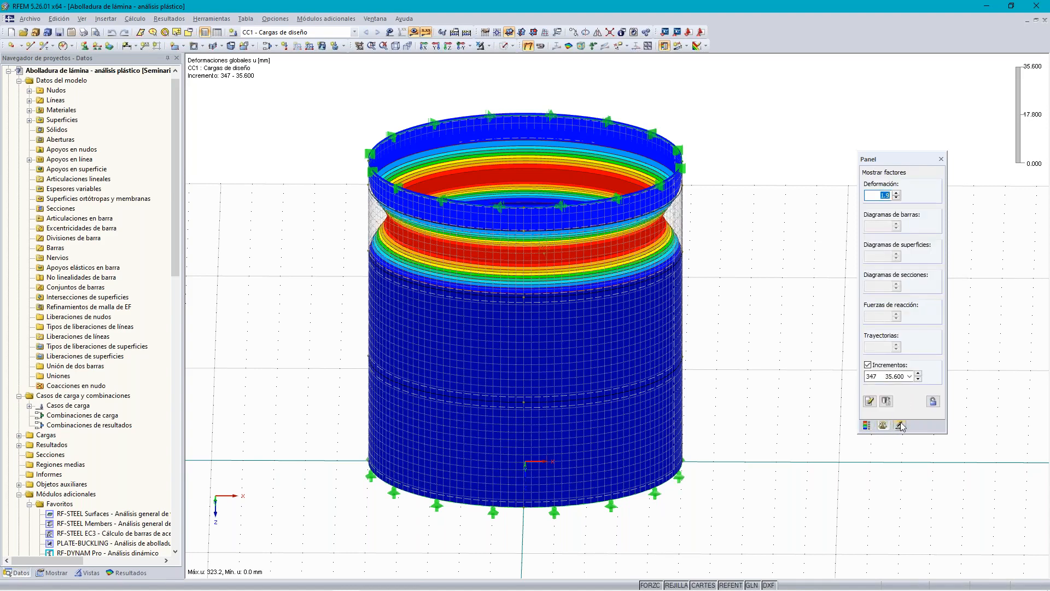
Compare the global deformation color scales of increment 346, load factor 35.500, and increment 347, load factor 35.600
{"action": "left_click", "coordinate": [918, 379]}
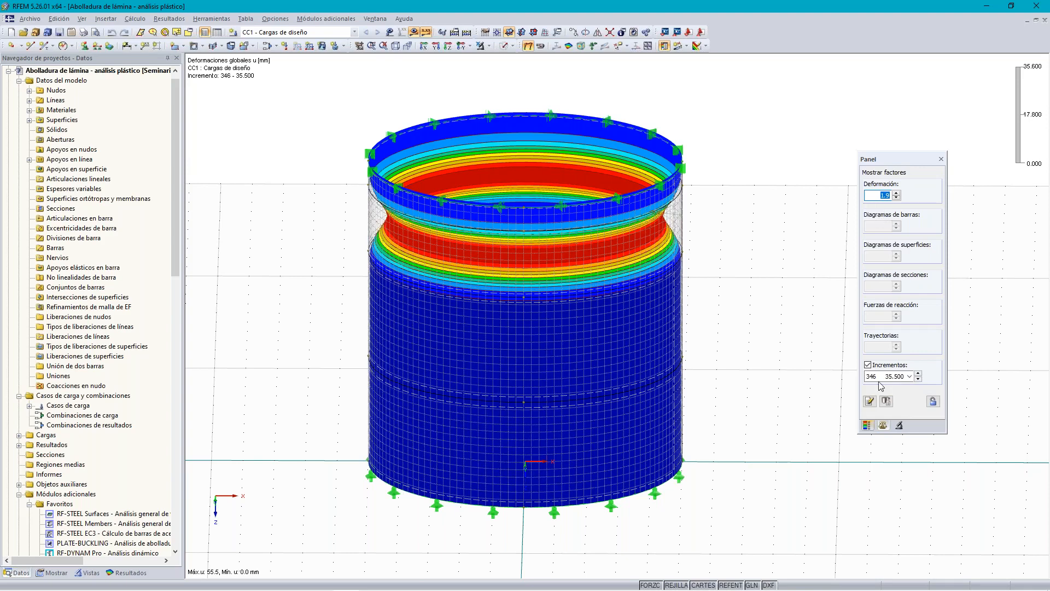
{"action": "left_click", "coordinate": [867, 425]}
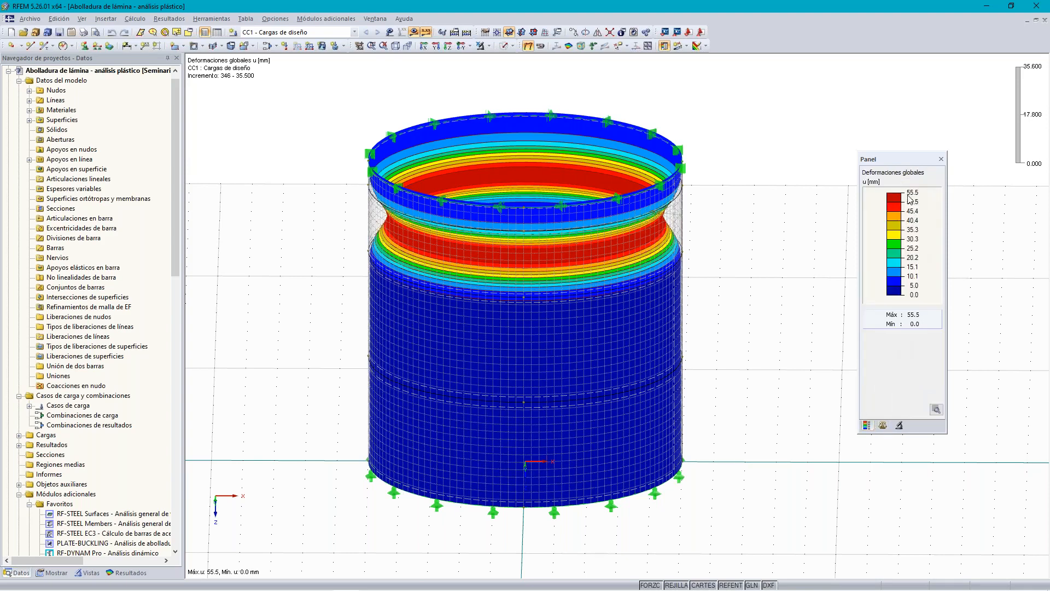
{"action": "left_click", "coordinate": [900, 426]}
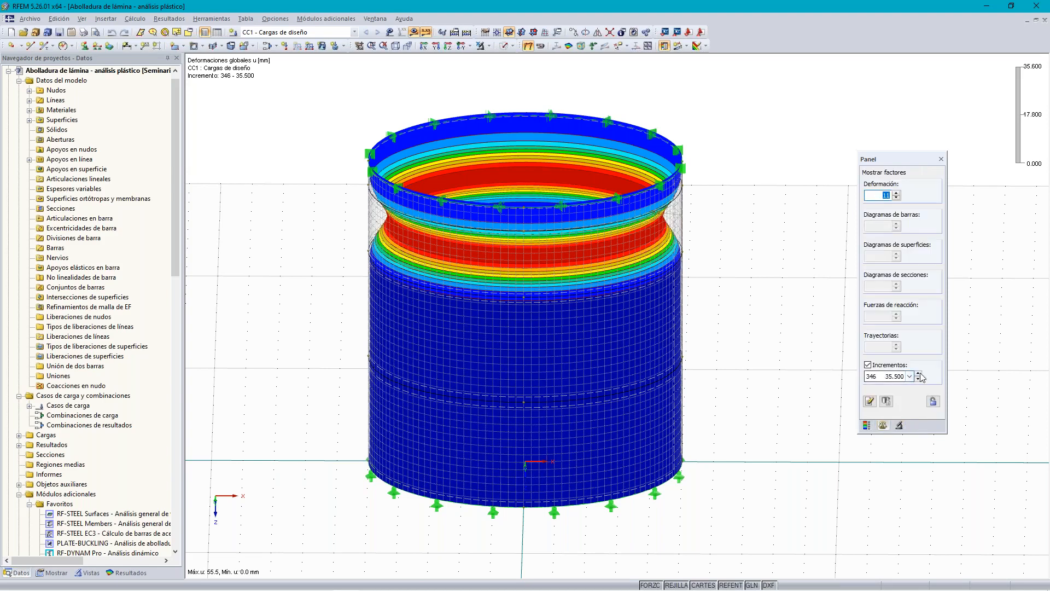
{"action": "left_click", "coordinate": [919, 374]}
{"action": "left_click", "coordinate": [867, 426]}
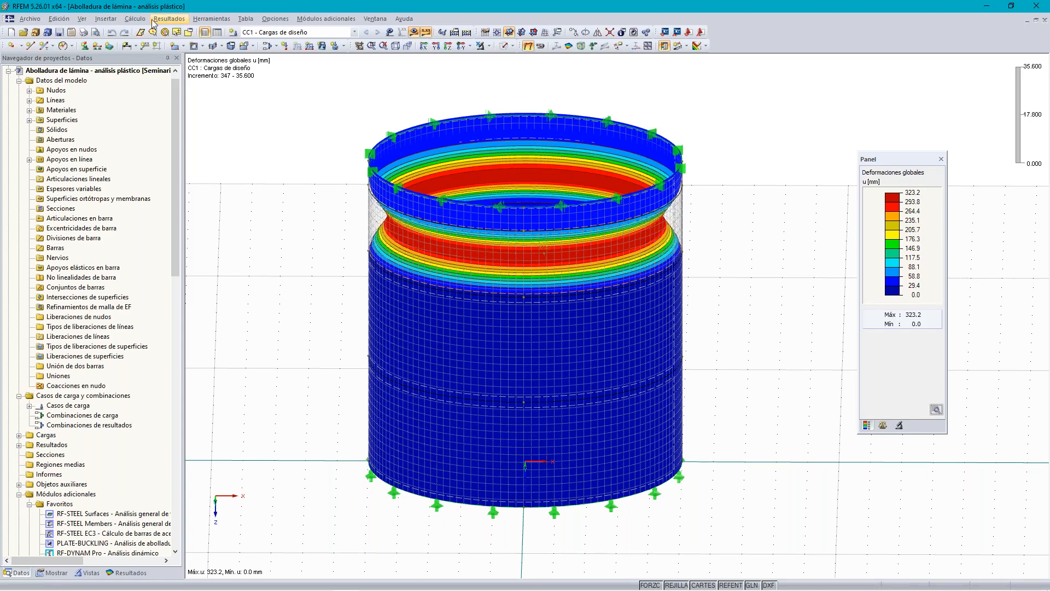
Open the calculation parameters and examine calculation diagram DC1, maximum deformation u against increment/iteration for CC1, then close them
{"action": "left_click", "coordinate": [136, 19]}
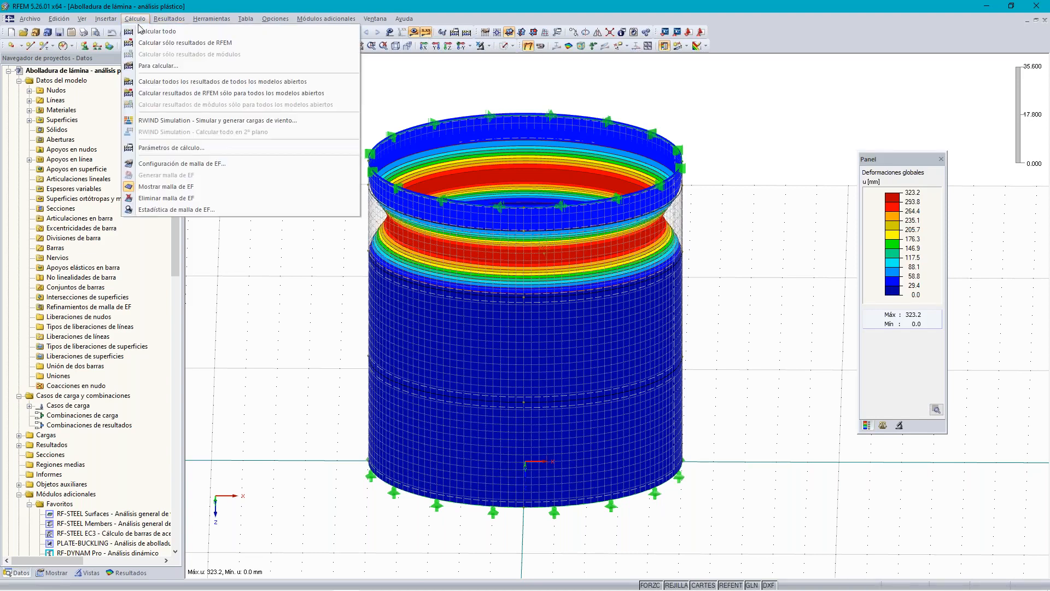
{"action": "left_click", "coordinate": [186, 153]}
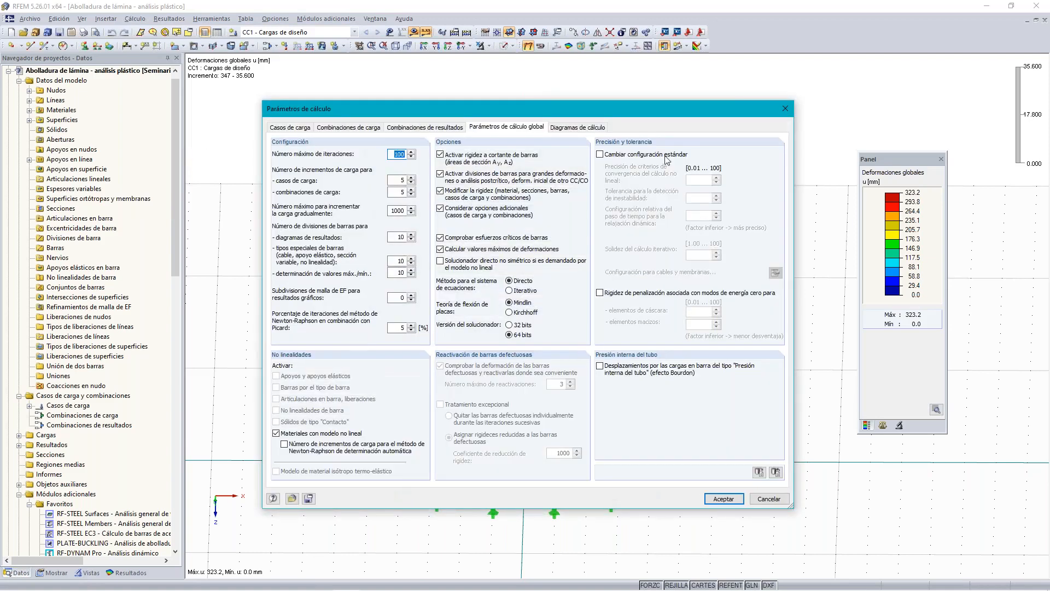
{"action": "left_click", "coordinate": [582, 128]}
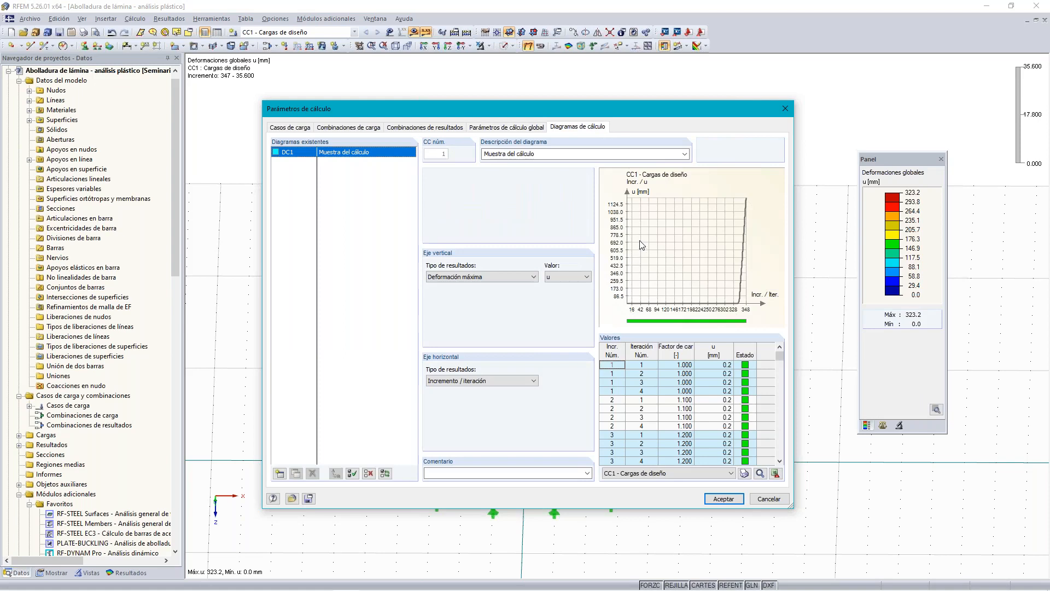
{"action": "left_click", "coordinate": [645, 309]}
{"action": "left_click", "coordinate": [724, 499]}
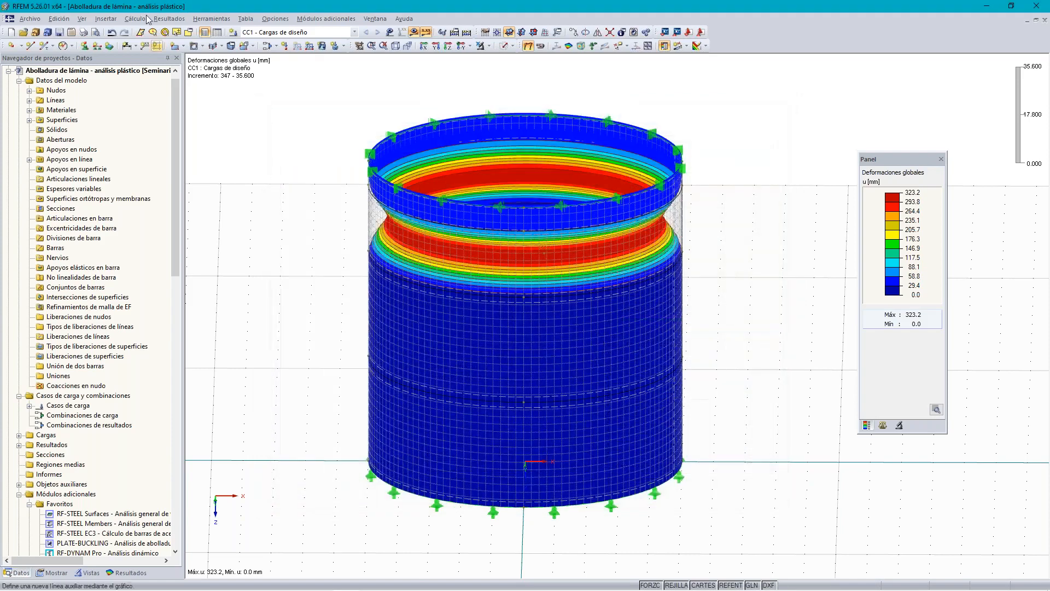
Show the results summary table for CC1, enlarge its area and look up the critical load factor
{"action": "left_click", "coordinate": [84, 20]}
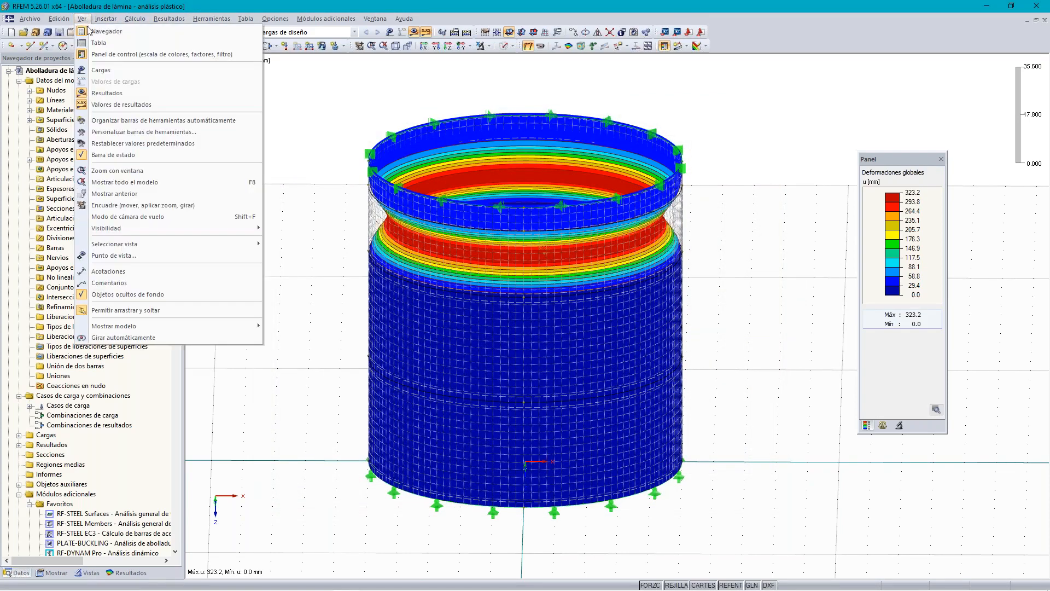
{"action": "left_click", "coordinate": [106, 44]}
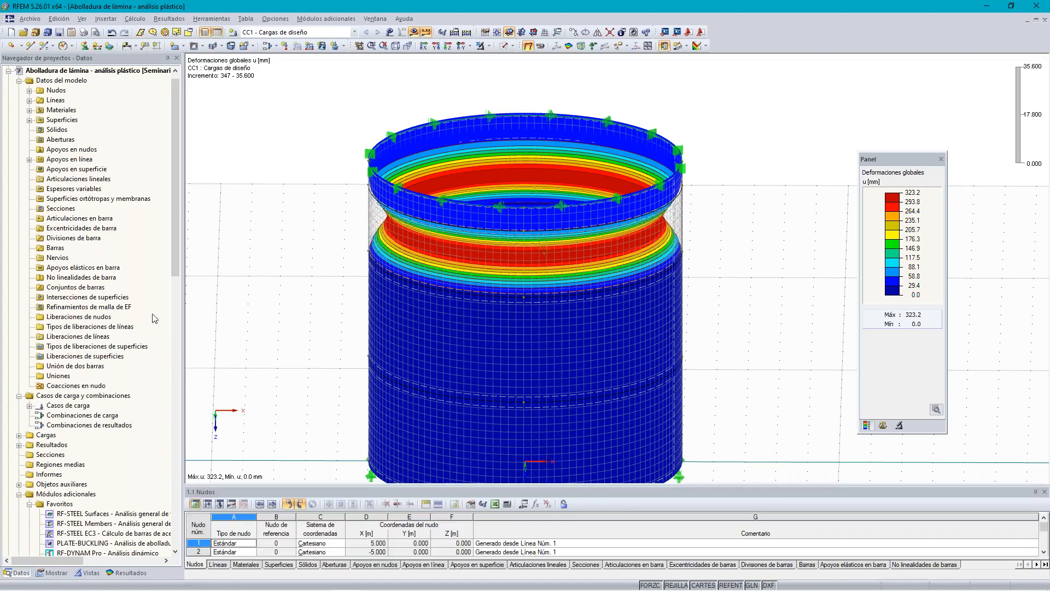
{"action": "left_click", "coordinate": [231, 505]}
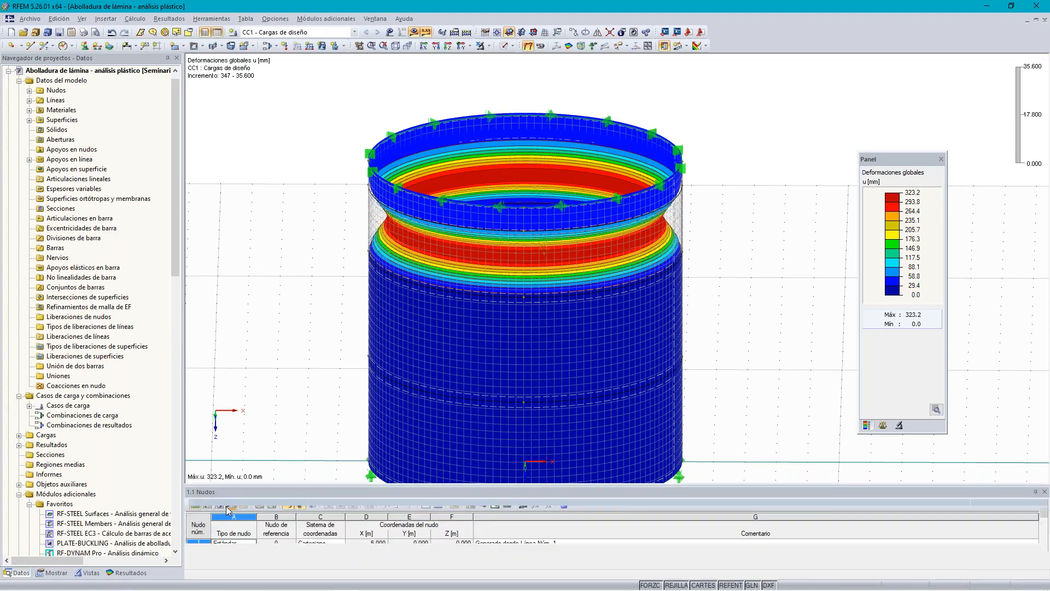
{"action": "left_click_drag", "start_coordinate": [255, 492], "coordinate": [287, 422]}
{"action": "scroll", "coordinate": [335, 500], "scroll_direction": "down", "scroll_amount": 5}
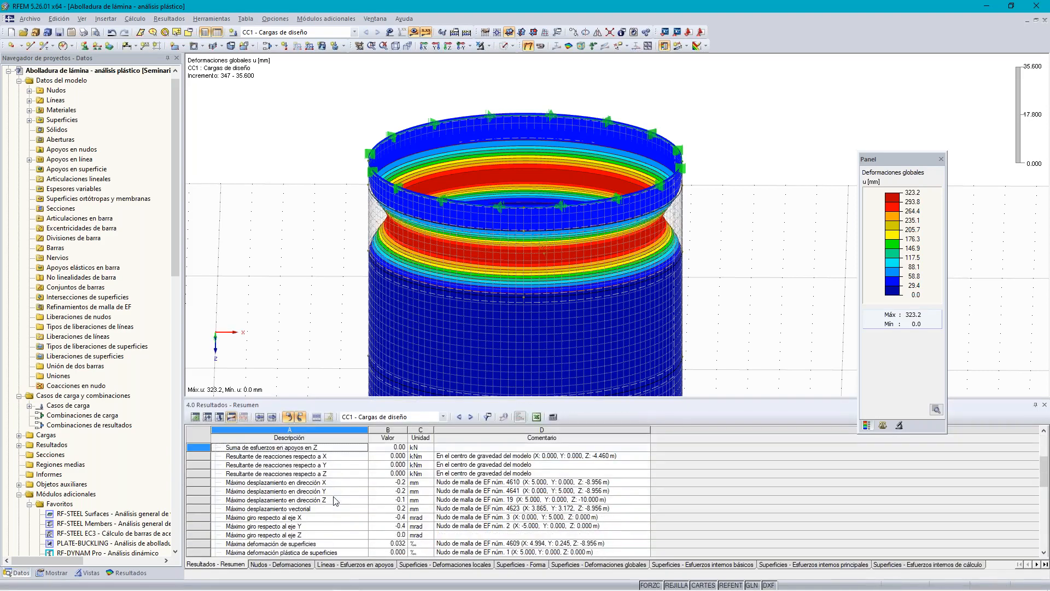
{"action": "scroll", "coordinate": [335, 501], "scroll_direction": "down", "scroll_amount": 5}
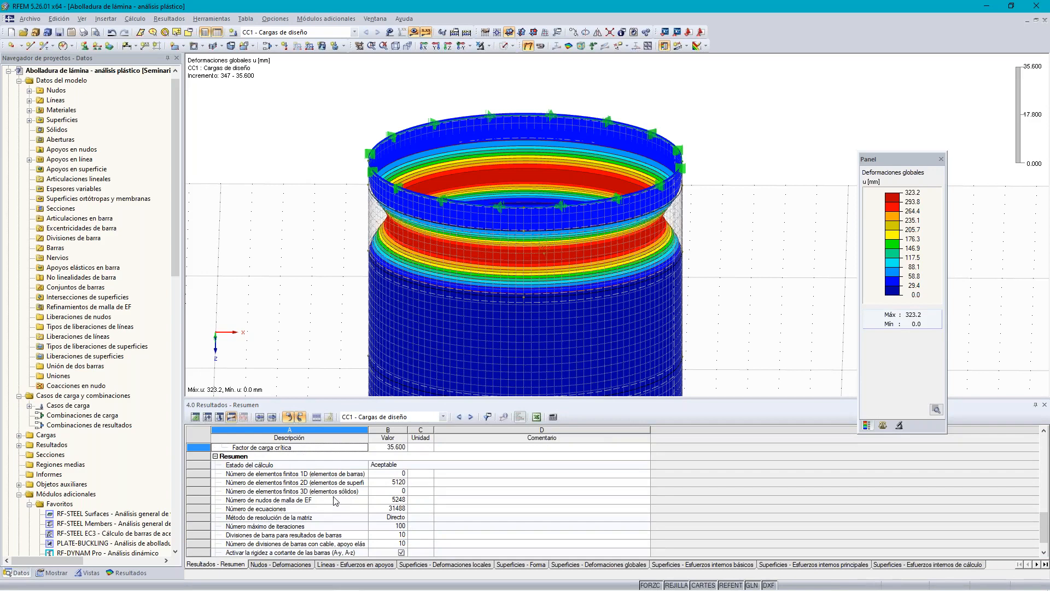
{"action": "scroll", "coordinate": [335, 501], "scroll_direction": "down", "scroll_amount": 1}
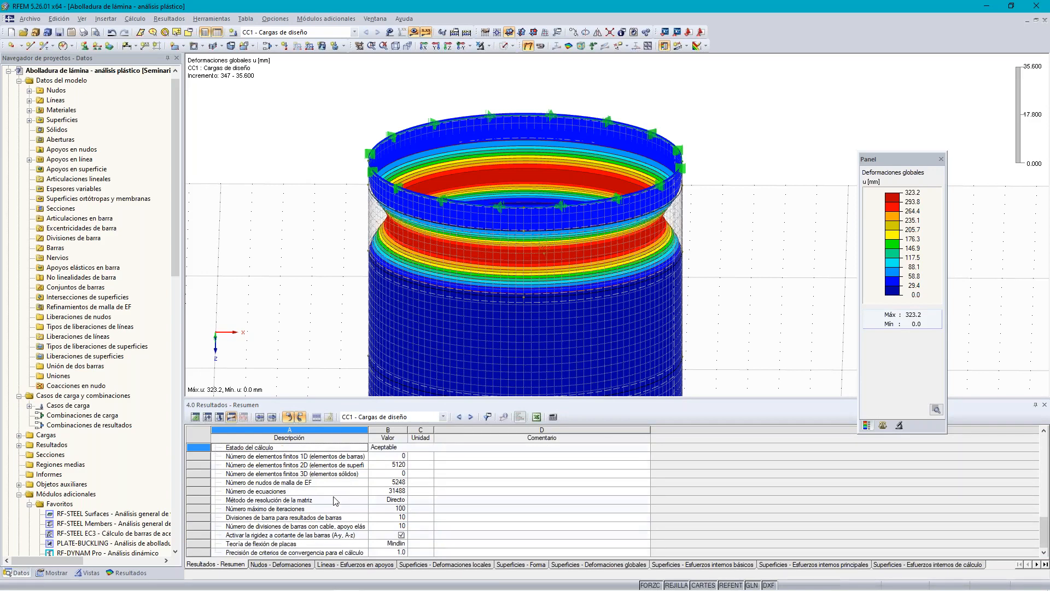
Switch to the PowerPoint slide show and advance to slide 10 with the plastic resistance ratio and global slenderness calculation
{"action": "key", "text": "alt+Tab"}
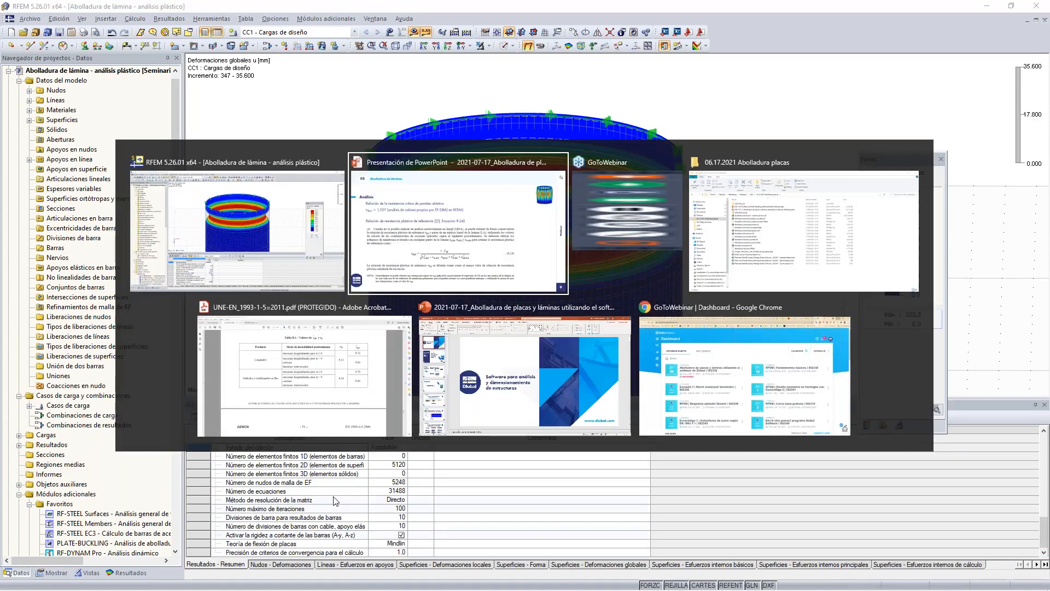
{"action": "key", "text": "Right"}
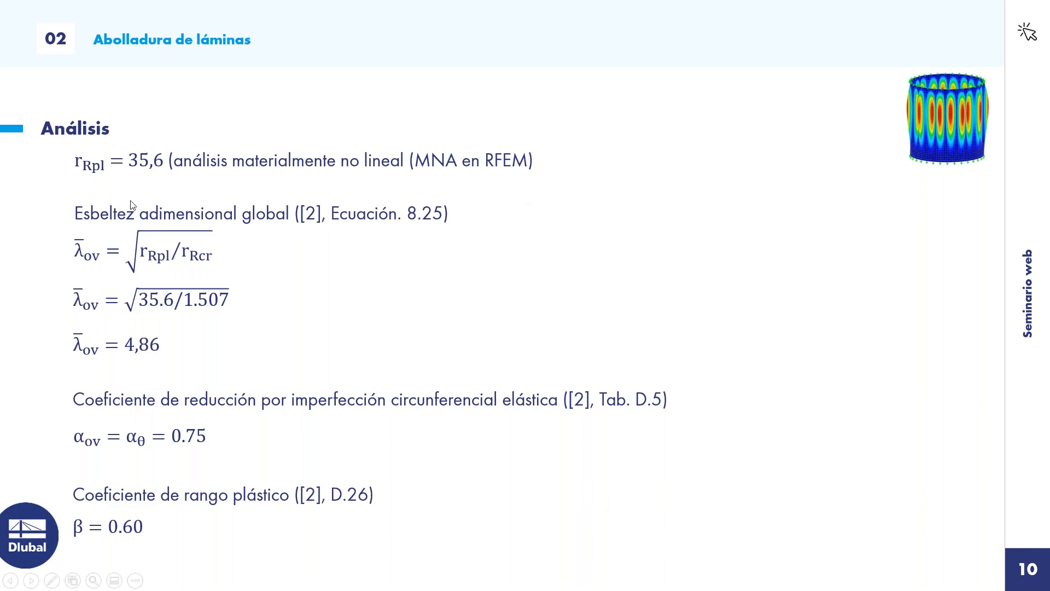
Switch back to RFEM and compare the deformed shell at increments 346 and 347, ending on increment 347
{"action": "key", "text": "alt+Tab"}
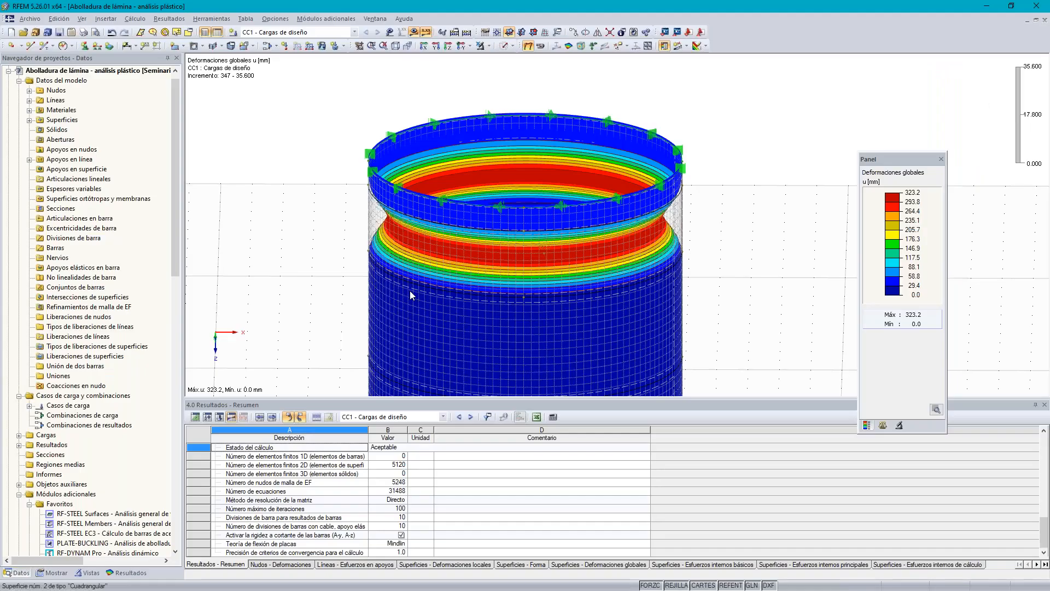
{"action": "left_click", "coordinate": [884, 426]}
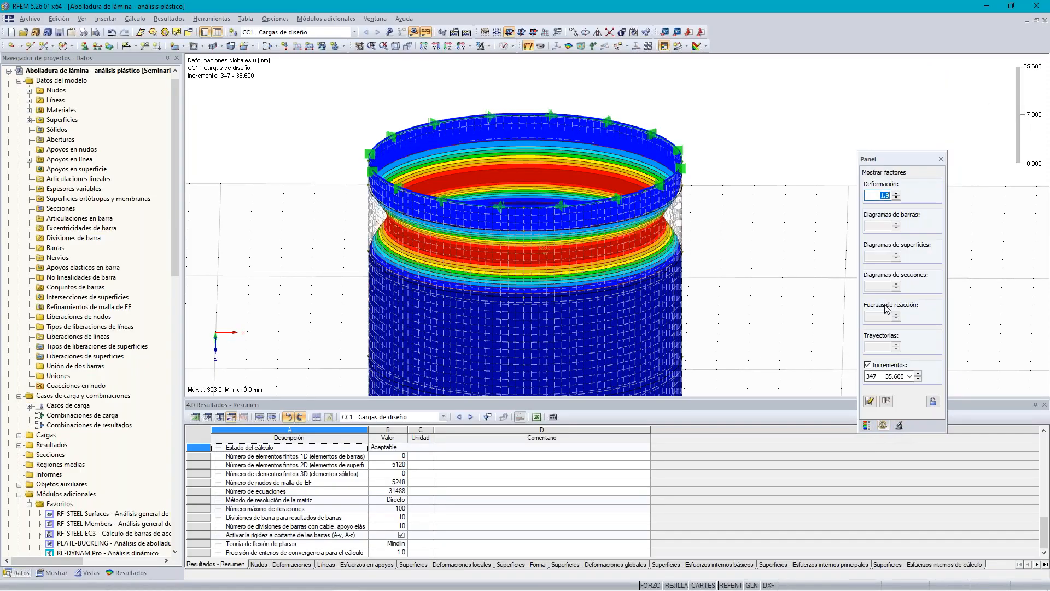
{"action": "left_click", "coordinate": [919, 380]}
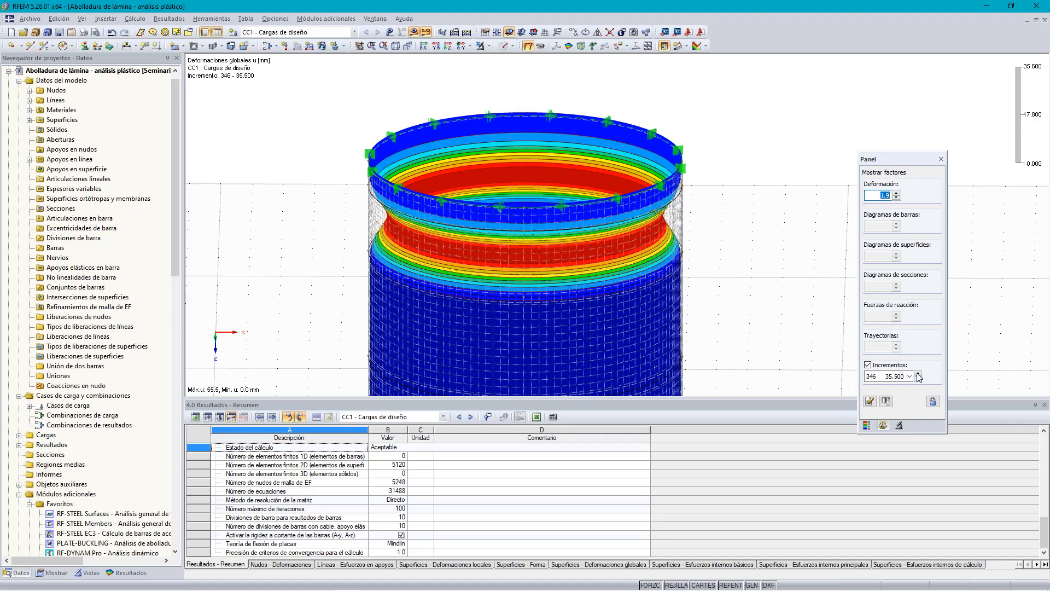
{"action": "left_click", "coordinate": [918, 374]}
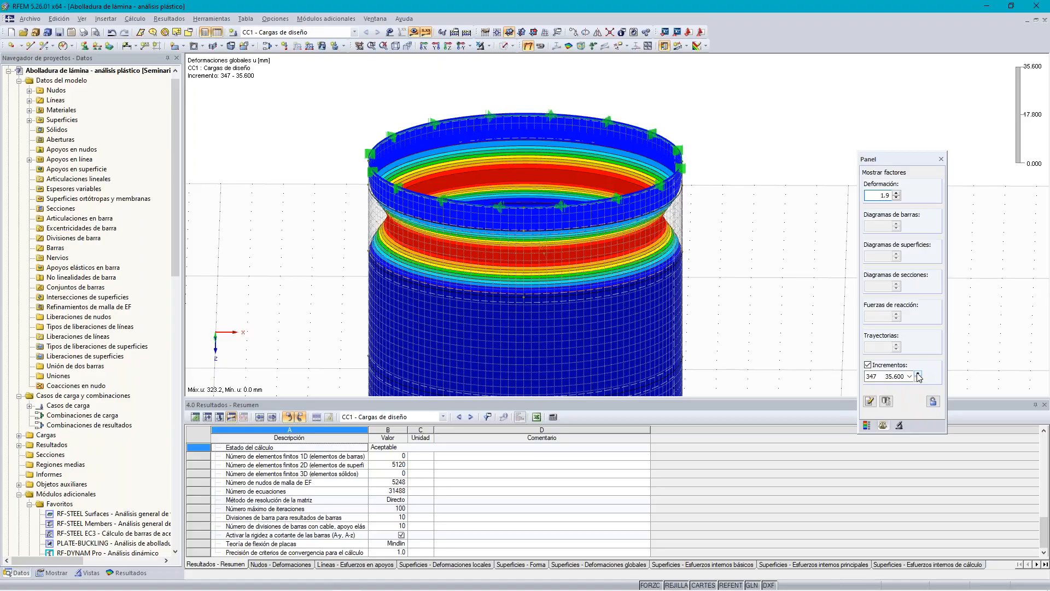
Return to the PowerPoint slide show and check the slenderness formula on slide 10 against the preceding slide
{"action": "key", "text": "alt+Tab"}
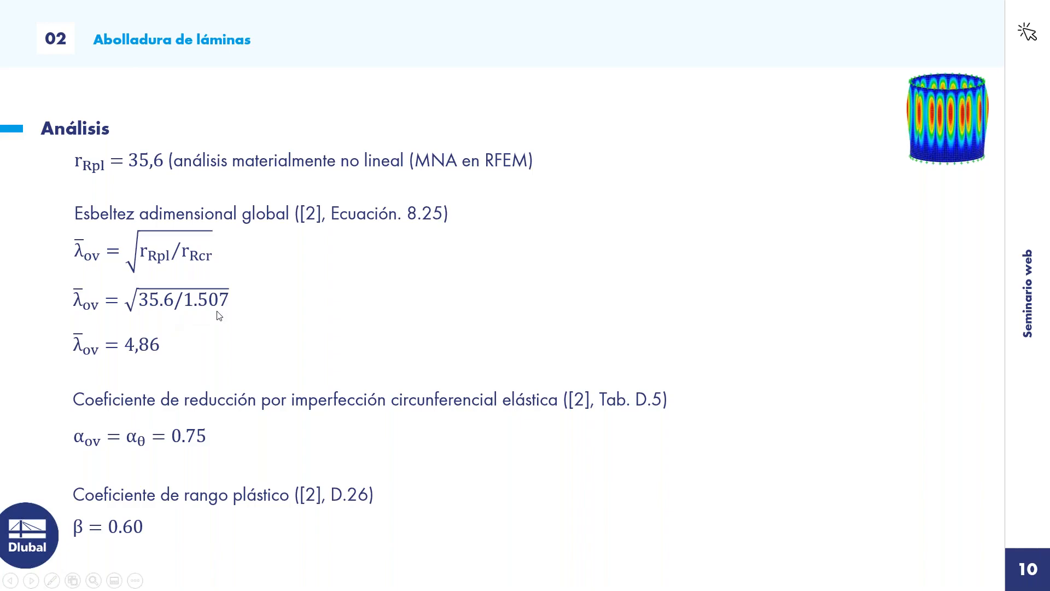
{"action": "key", "text": "Left"}
{"action": "key", "text": "Right"}
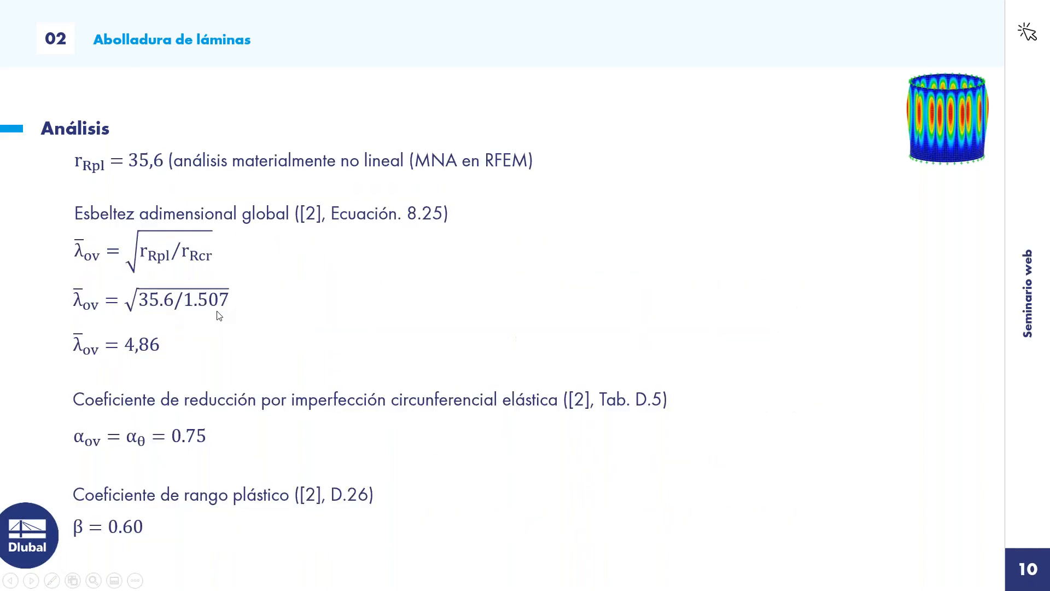